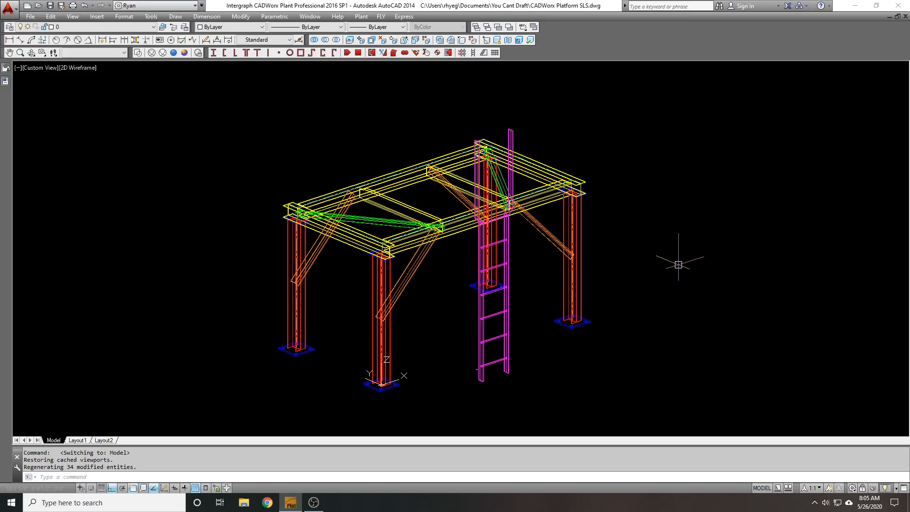
# - Examine the 3D steel platform model's columns, beams, braces and ladder from different angles
pyautogui.keyDown('shift'); pyautogui.moveTo(677, 304); pyautogui.dragTo(655, 256, button='middle'); pyautogui.keyUp('shift')
pyautogui.moveTo(561, 184); pyautogui.dragTo(531, 198, button='middle')
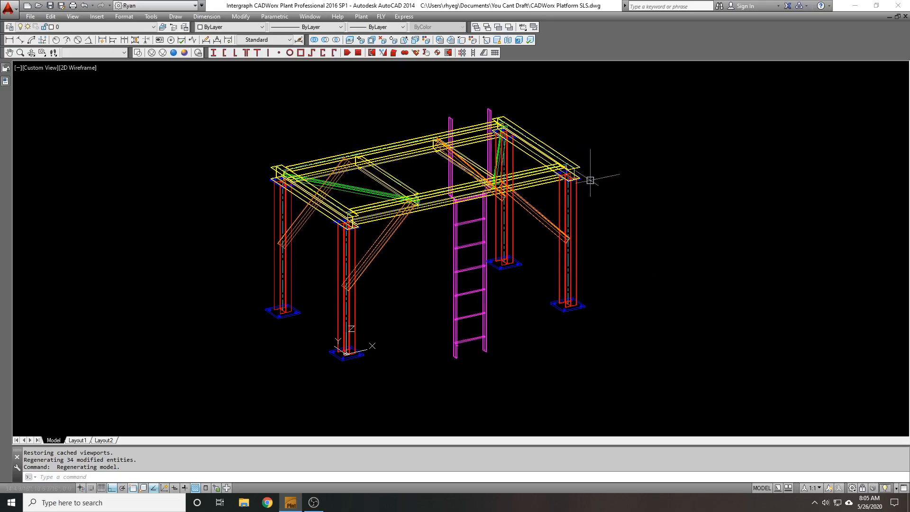
pyautogui.moveTo(602, 197); pyautogui.dragTo(605, 208, button='middle')
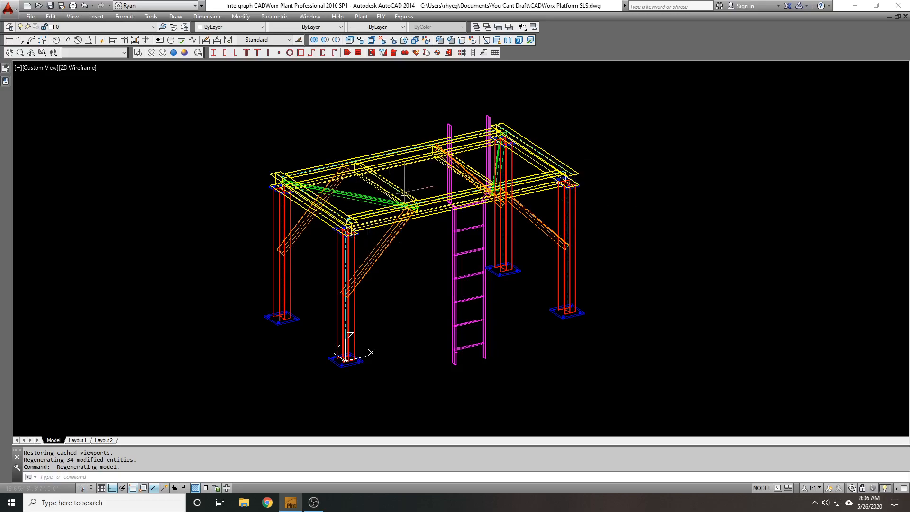
pyautogui.moveTo(513, 233)
pyautogui.moveTo(386, 237)
pyautogui.scroll(3, 356, 197)
pyautogui.scroll(-3, 355, 236)
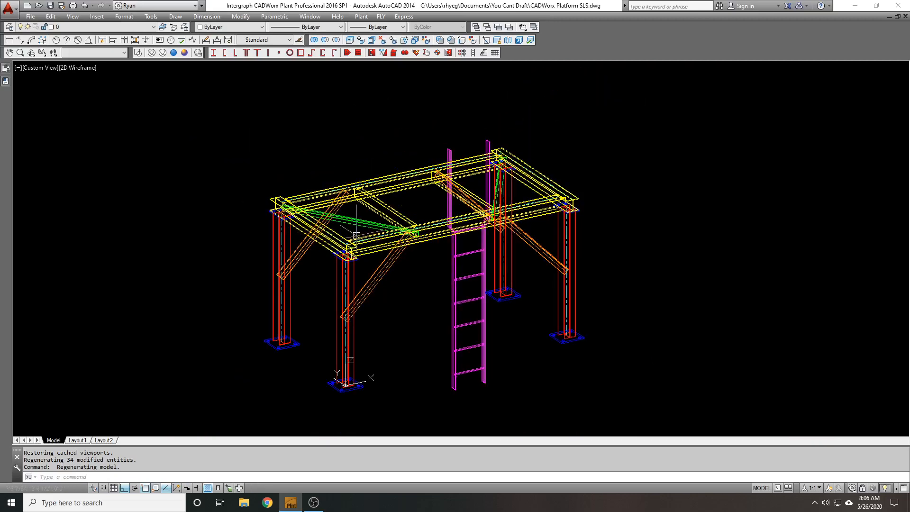
pyautogui.moveTo(433, 272); pyautogui.dragTo(427, 258, button='middle')
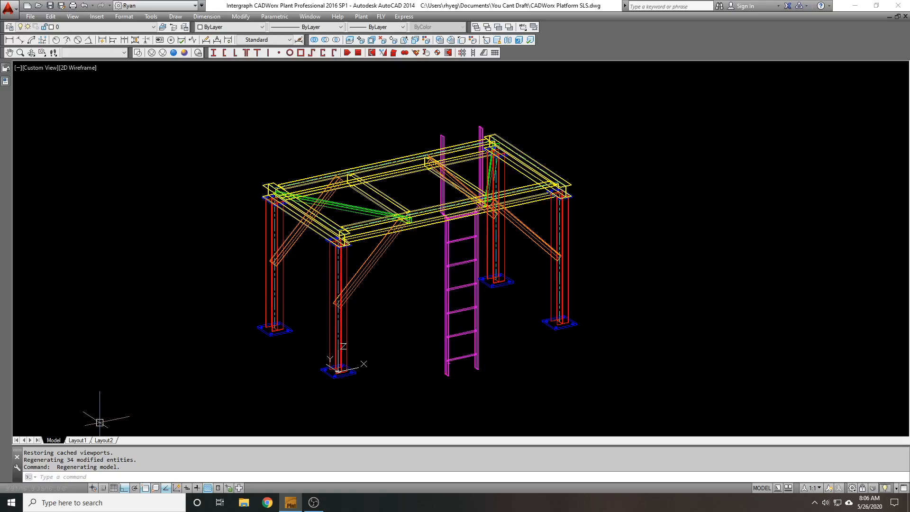
# - Check the empty Layout1 sheet and return to model space
pyautogui.click(78, 441)
pyautogui.scroll(-1, 266, 275)
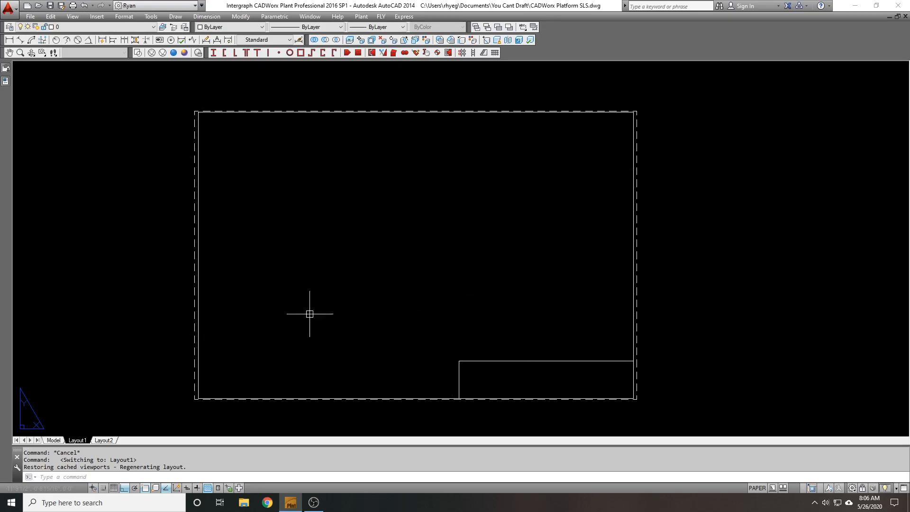
pyautogui.click(53, 441)
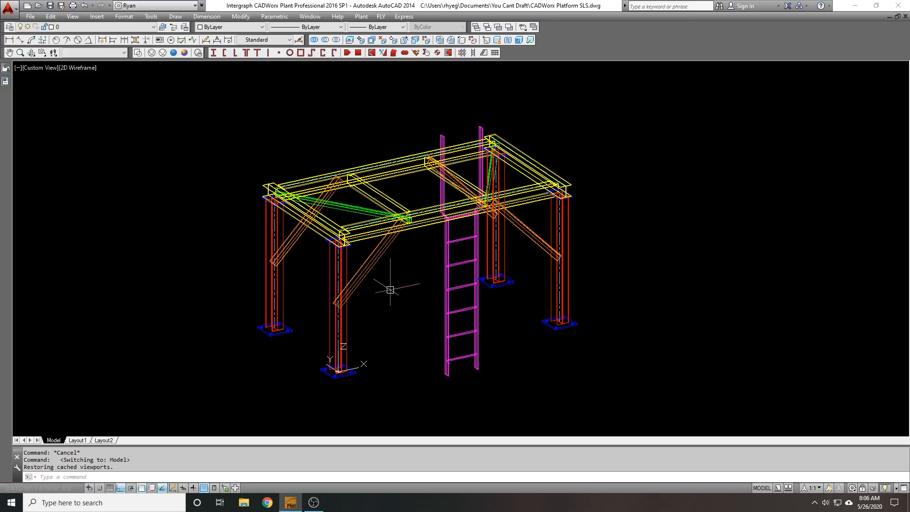
# - Inspect the platform's front column, base plate and connecting beams up close, leaving nothing selected
pyautogui.moveTo(385, 287); pyautogui.dragTo(367, 283, button='middle')
pyautogui.scroll(3, 302, 363)
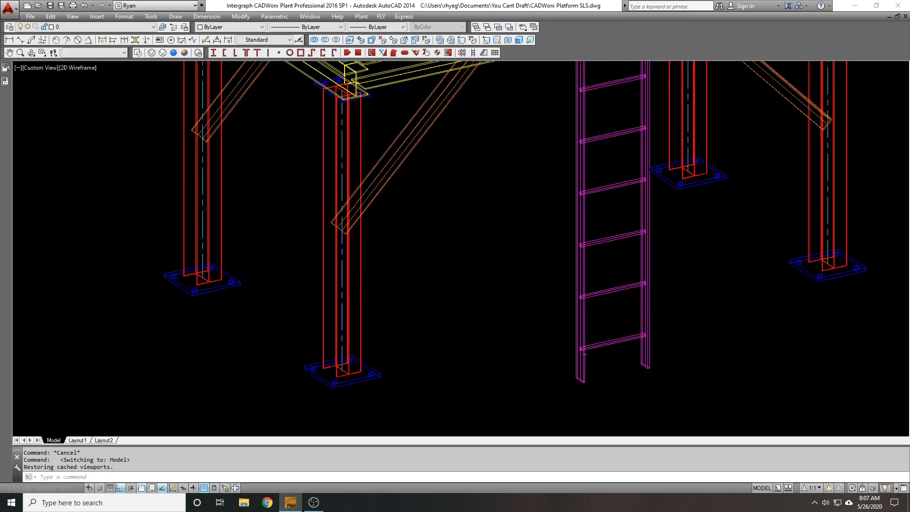
pyautogui.scroll(-1, 310, 363)
pyautogui.click(312, 367)
pyautogui.press('Escape')
pyautogui.press('Escape')
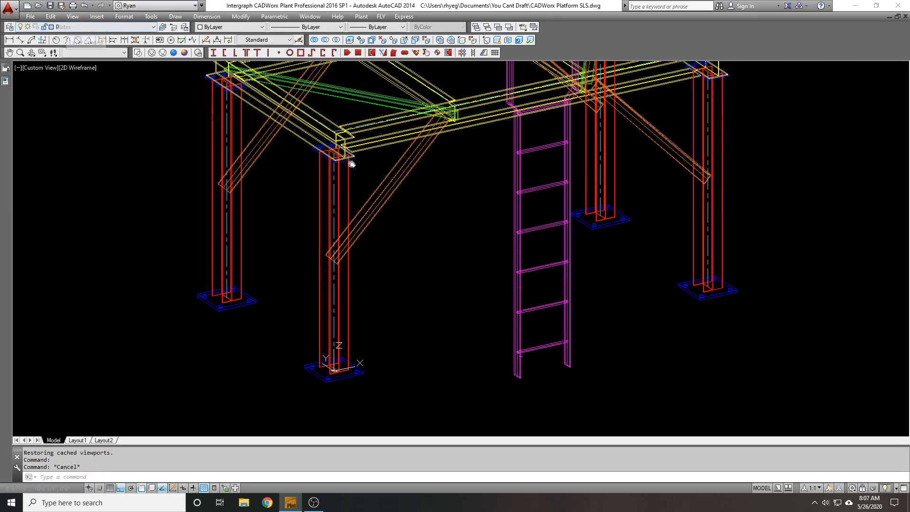
pyautogui.moveTo(339, 187); pyautogui.dragTo(338, 234, button='middle')
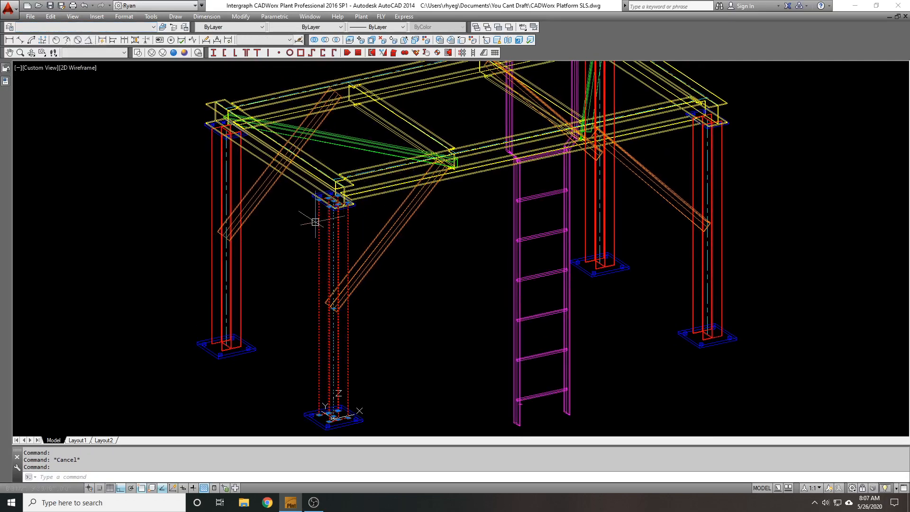
pyautogui.click(410, 211)
pyautogui.moveTo(410, 203); pyautogui.dragTo(389, 246, button='middle')
pyautogui.press('Escape')
pyautogui.click(336, 189)
pyautogui.press('Escape')
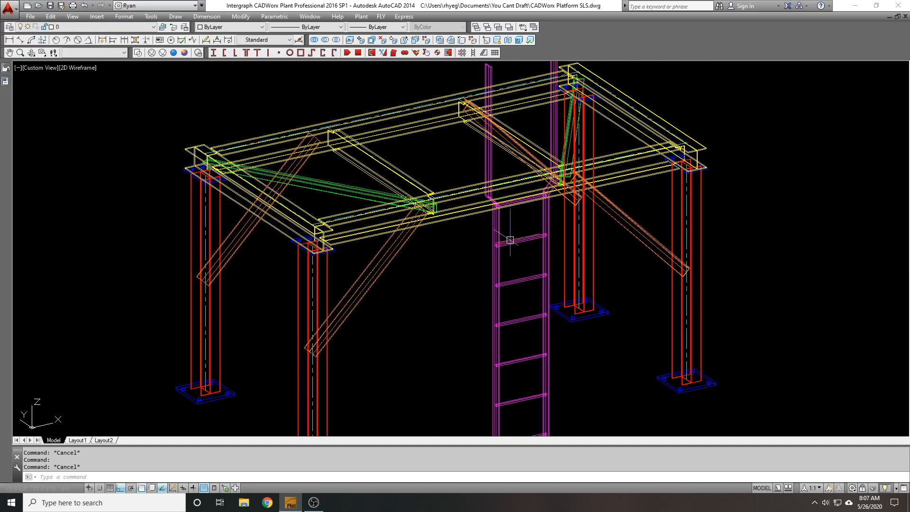
pyautogui.scroll(-2, 420, 189)
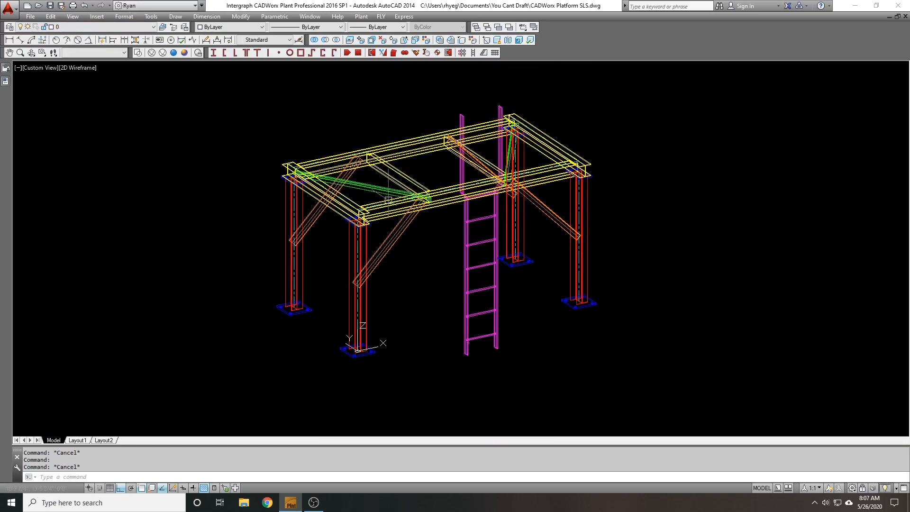
# - Create a rectangular viewport in the upper-left area of the Layout1 sheet
pyautogui.click(76, 441)
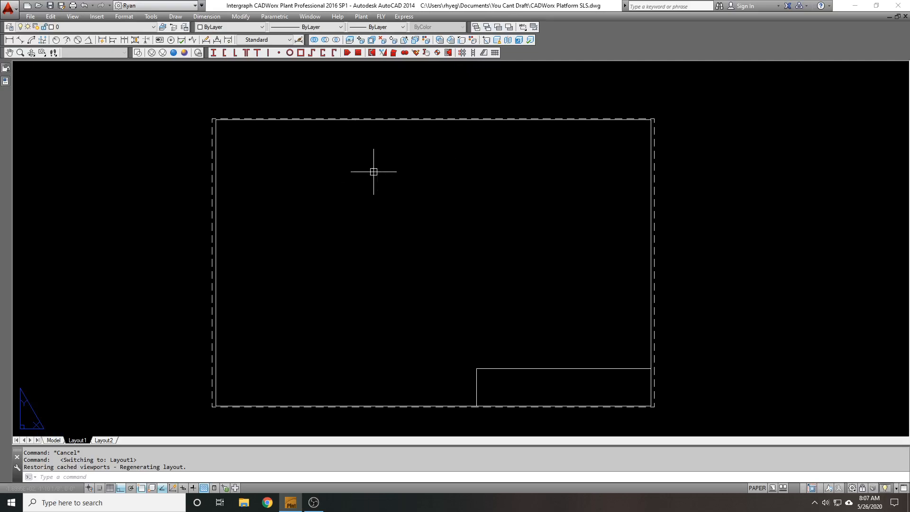
pyautogui.write('v')
pyautogui.press('Return')
pyautogui.press('Escape')
pyautogui.write('vv')
pyautogui.press('Return')
pyautogui.click(267, 146)
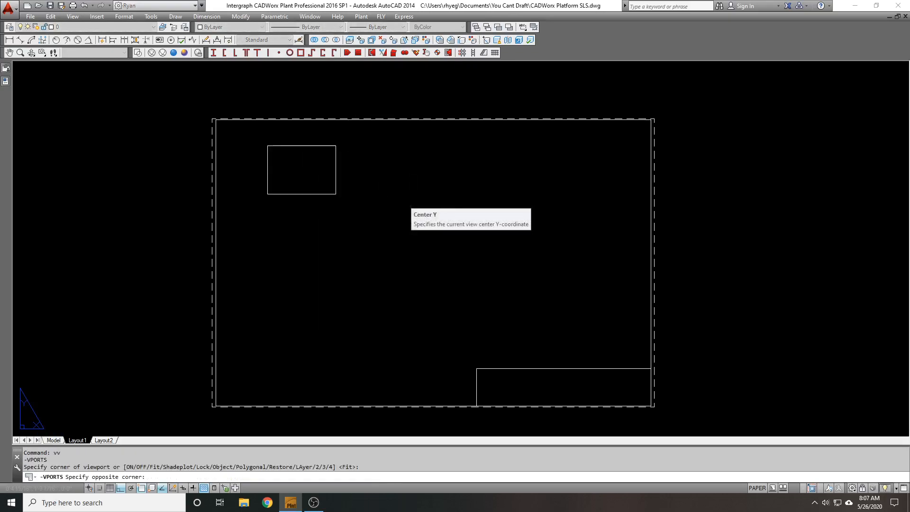
pyautogui.click(457, 252)
pyautogui.scroll(-3, 417, 200)
pyautogui.scroll(3, 413, 208)
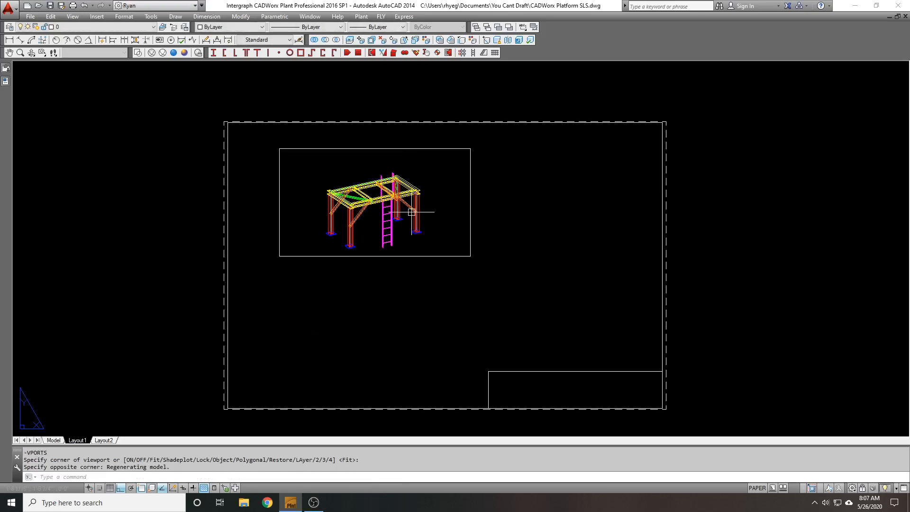
pyautogui.scroll(2, 411, 207)
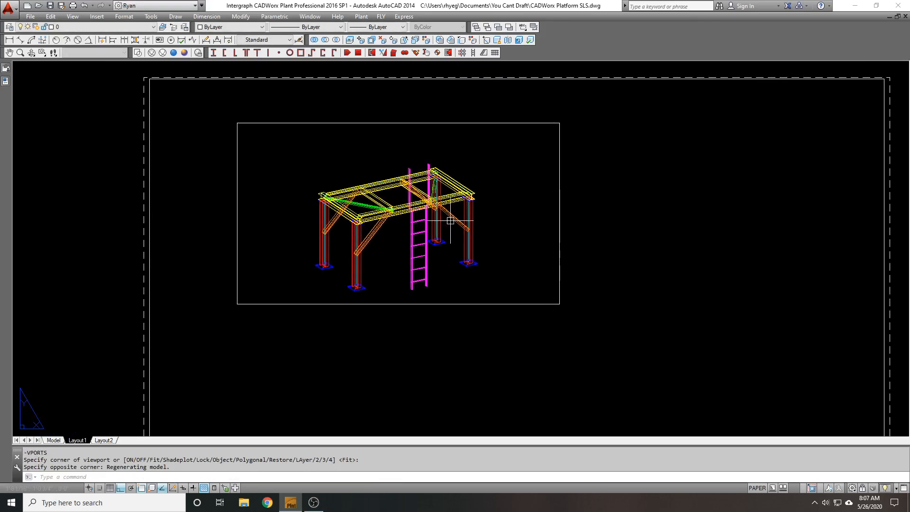
# - Create a second, smaller viewport beside the first one with the VIEWPORTS command
pyautogui.write('viewport')
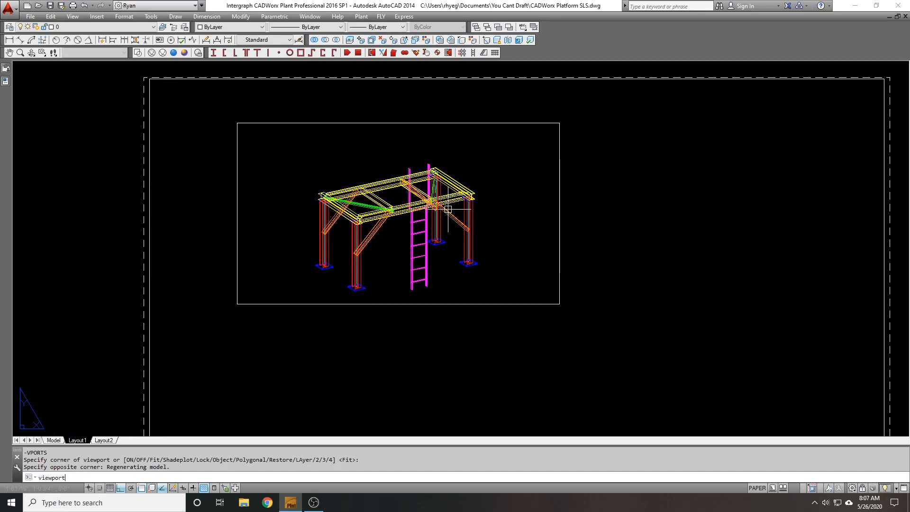
pyautogui.press('Return')
pyautogui.write('vie')
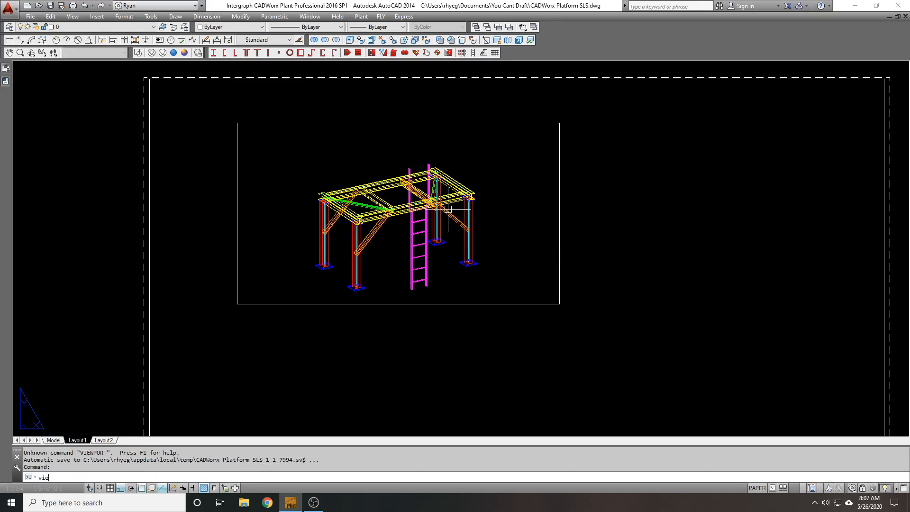
pyautogui.write('wpots')
pyautogui.press('Return')
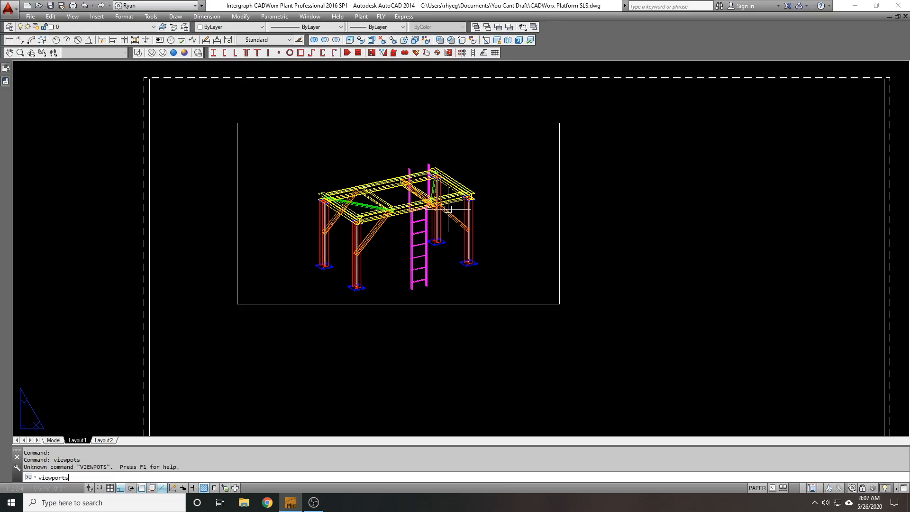
pyautogui.press('Return')
pyautogui.click(344, 206)
pyautogui.click(488, 342)
pyautogui.click(604, 169)
pyautogui.click(781, 297)
# - Erase the second, smaller viewport from the sheet
pyautogui.click(810, 325)
pyautogui.click(690, 223)
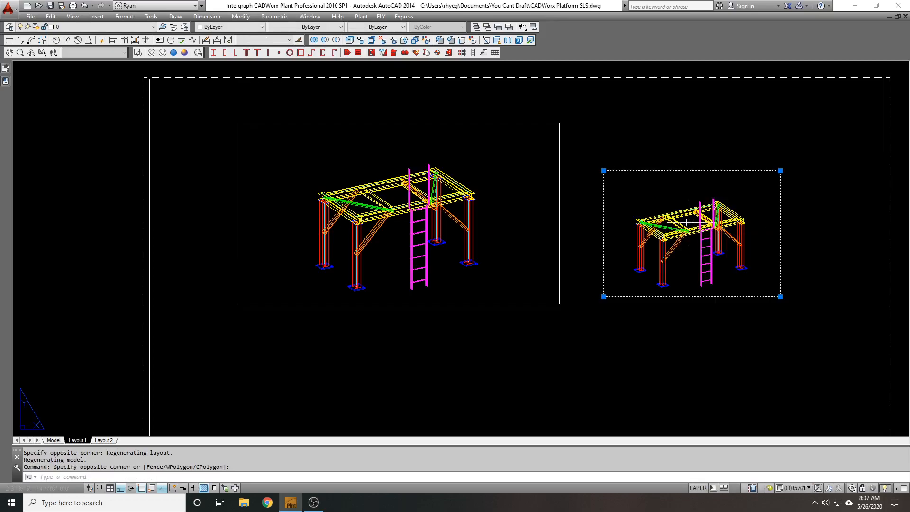
pyautogui.write('e')
pyautogui.press('Return')
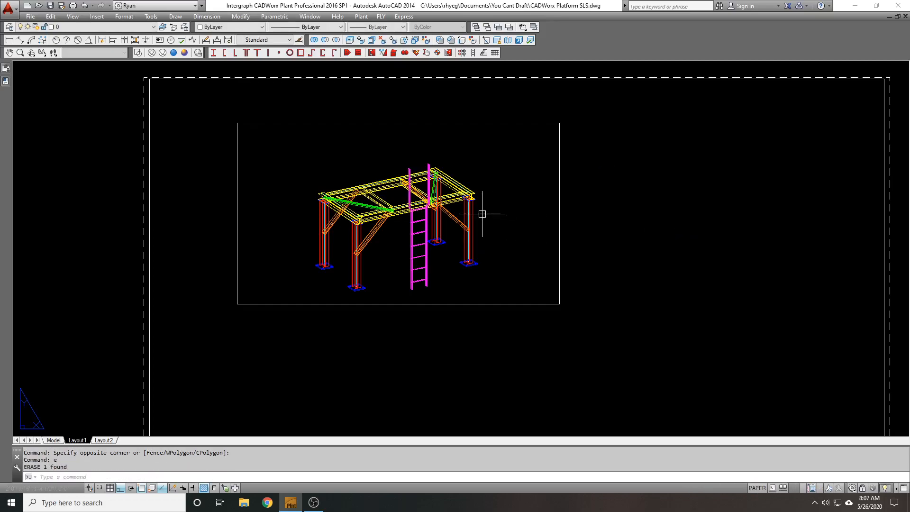
# - Activate the remaining viewport and set its view to Top
pyautogui.click(600, 275)
pyautogui.click(444, 235)
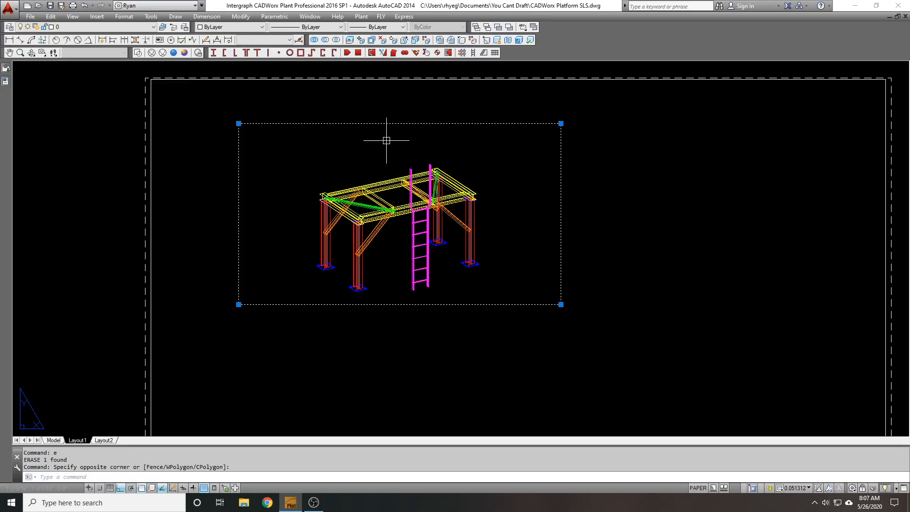
pyautogui.press('Escape')
pyautogui.doubleClick(304, 152)
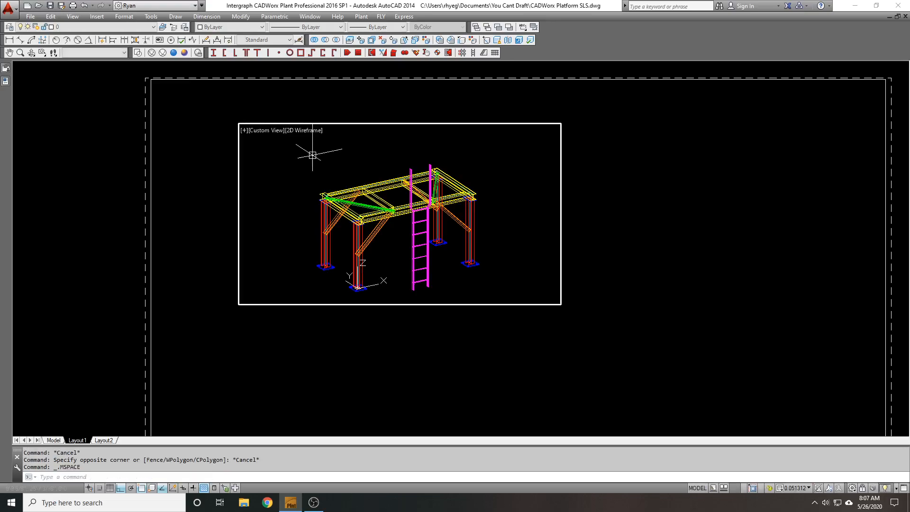
pyautogui.click(81, 53)
pyautogui.click(82, 60)
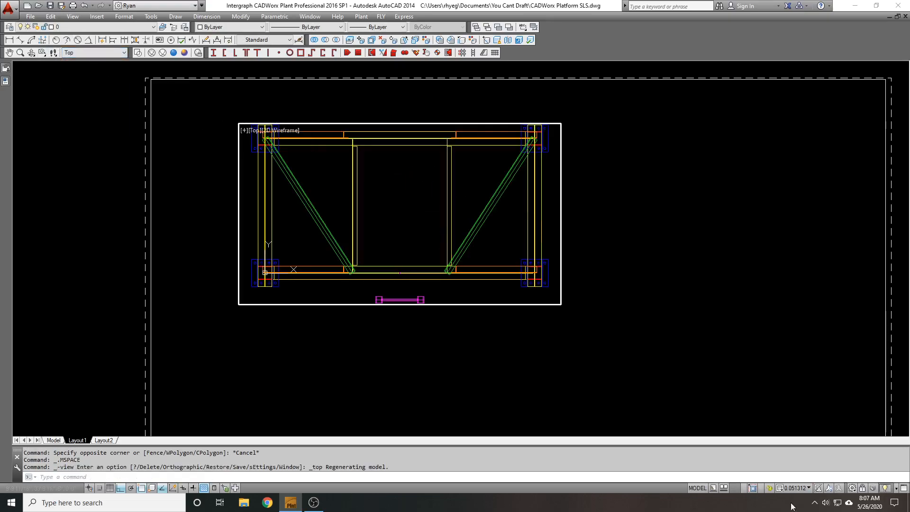
# - Set the active viewport's scale to 1/2" = 1'-0"
pyautogui.click(805, 488)
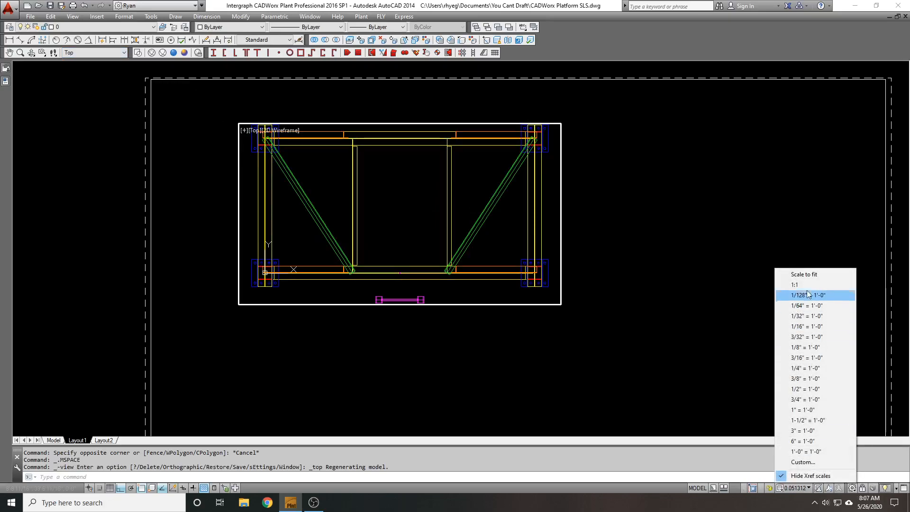
pyautogui.click(830, 378)
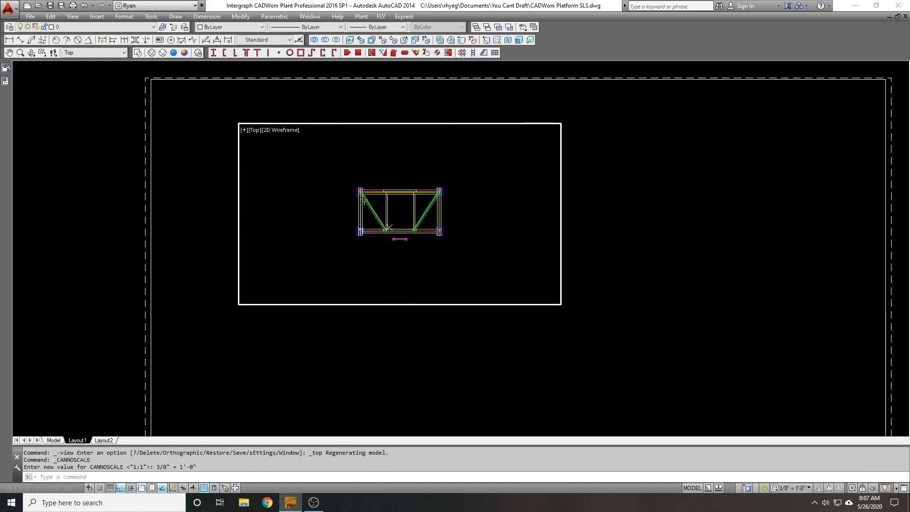
pyautogui.click(792, 488)
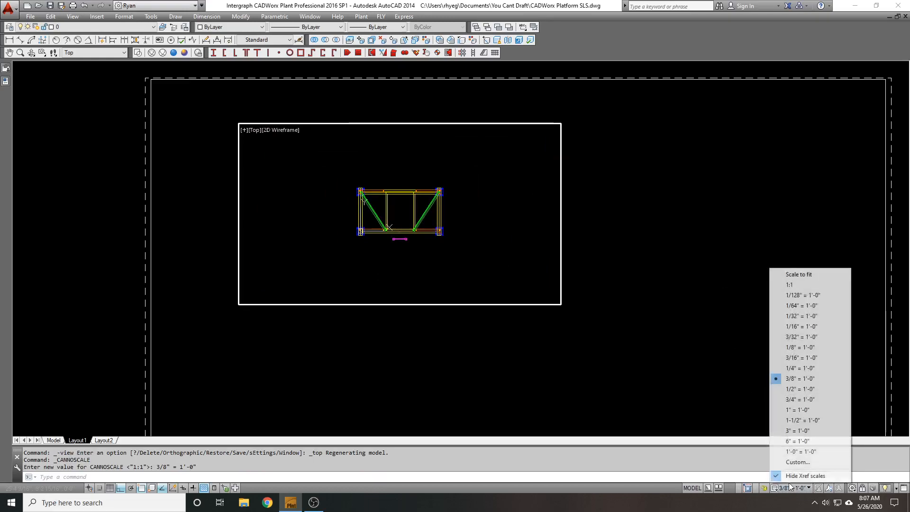
pyautogui.click(809, 389)
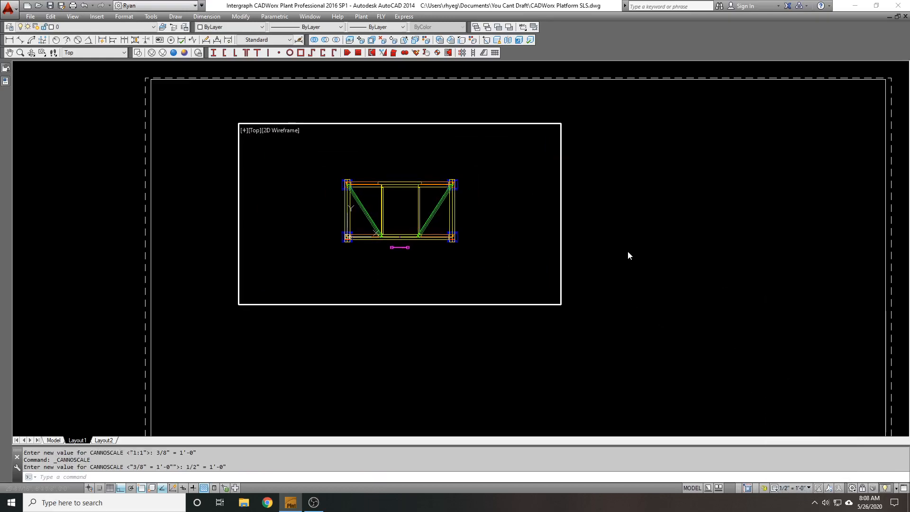
# - Return to paper space and stretch the viewport's lower-right corner inward toward the platform plan
pyautogui.doubleClick(595, 241)
pyautogui.moveTo(589, 243); pyautogui.dragTo(606, 233, button='middle')
pyautogui.write('s')
pyautogui.press('space')
pyautogui.click(636, 323)
pyautogui.click(533, 254)
pyautogui.press('Escape')
pyautogui.write('s')
pyautogui.press('space')
pyautogui.click(617, 304)
pyautogui.click(563, 278)
pyautogui.press('space')
pyautogui.press('F8')
pyautogui.click(776, 298)
pyautogui.press('Escape')
# - Stretch the viewport's upper-left corner inward so the border fits closely around the platform plan
pyautogui.press('space')
pyautogui.click(304, 145)
pyautogui.click(203, 81)
pyautogui.press('space')
pyautogui.click(530, 148)
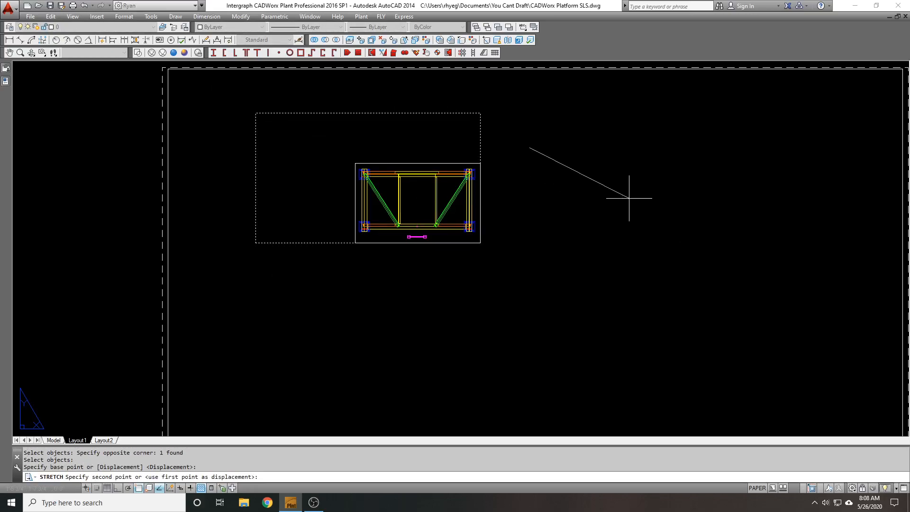
pyautogui.click(628, 199)
pyautogui.scroll(3, 479, 216)
pyautogui.moveTo(452, 226); pyautogui.dragTo(575, 259, button='middle')
pyautogui.scroll(1, 573, 258)
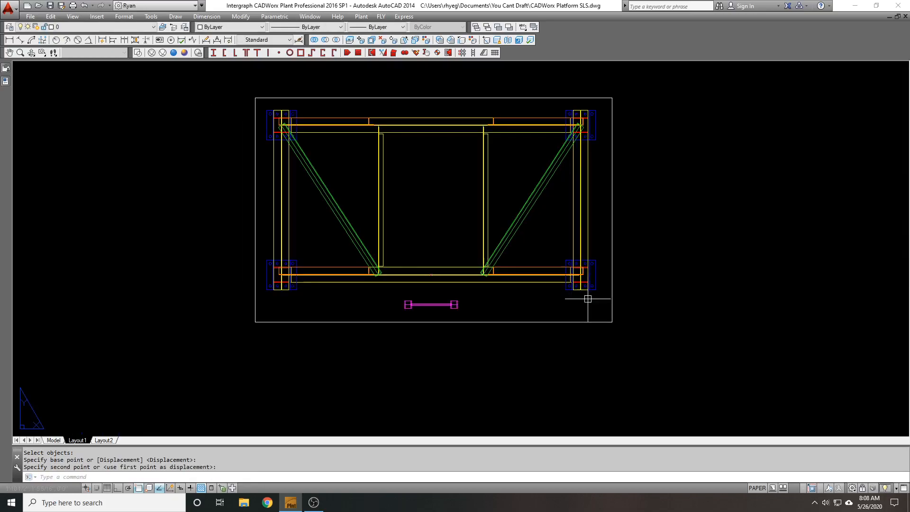
# - Fine-tune the viewport's lower-right corner by stretching it slightly further inward
pyautogui.press('Return')
pyautogui.click(633, 339)
pyautogui.click(591, 287)
pyautogui.press('Return')
pyautogui.click(677, 283)
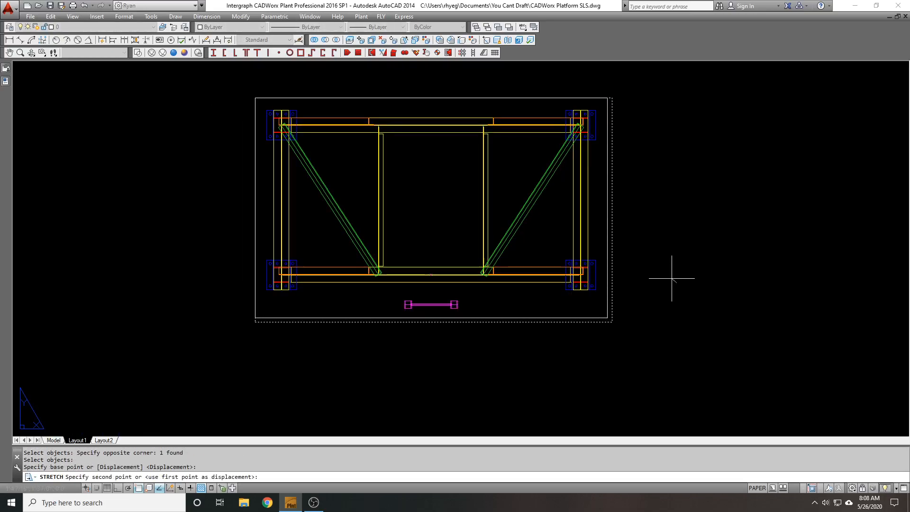
pyautogui.click(674, 278)
pyautogui.scroll(-1, 422, 146)
pyautogui.scroll(-3, 496, 199)
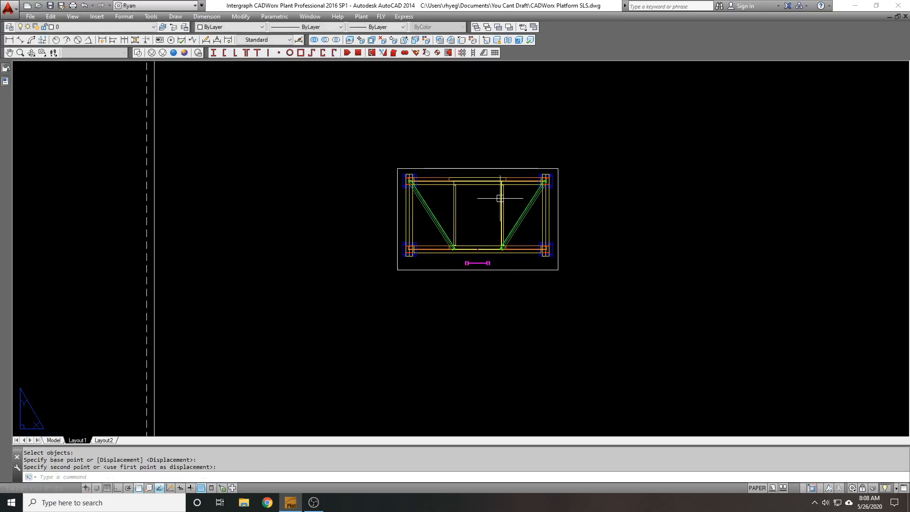
pyautogui.scroll(2, 572, 194)
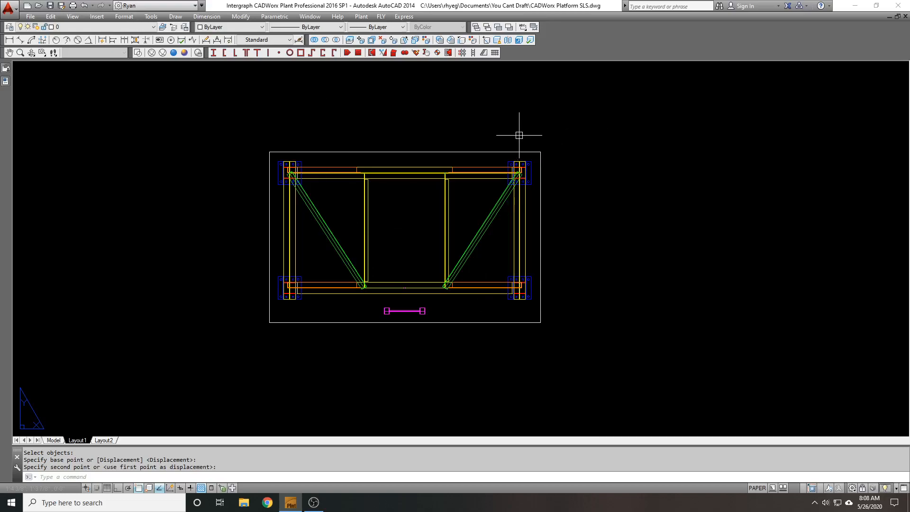
# - Move the viewport border from layer 0 to the orange-coloured layer
pyautogui.click(492, 152)
pyautogui.click(442, 183)
pyautogui.click(93, 25)
pyautogui.scroll(-10, 52, 213)
pyautogui.click(50, 258)
pyautogui.press('Escape')
pyautogui.moveTo(302, 200); pyautogui.dragTo(354, 169, button='middle')
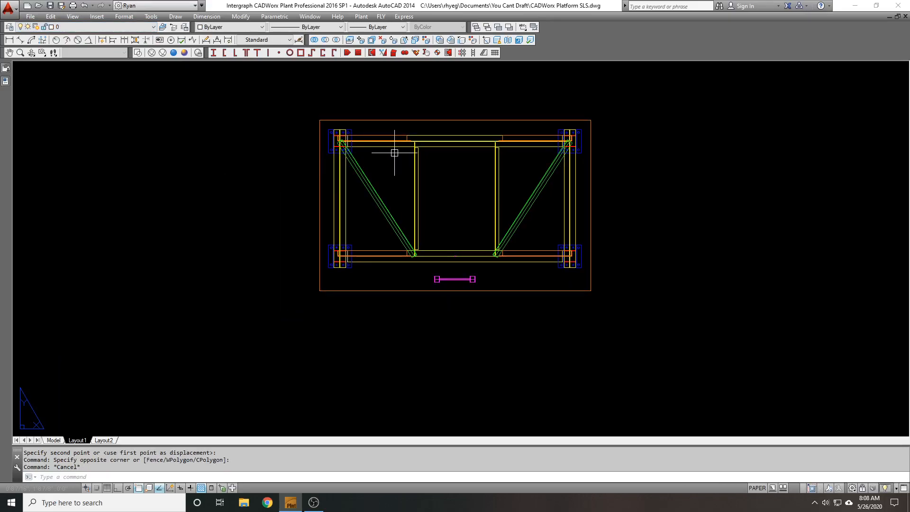
# - Open the CADWorx Steel Single Line settings with the SLS command
pyautogui.scroll(-3, 274, 152)
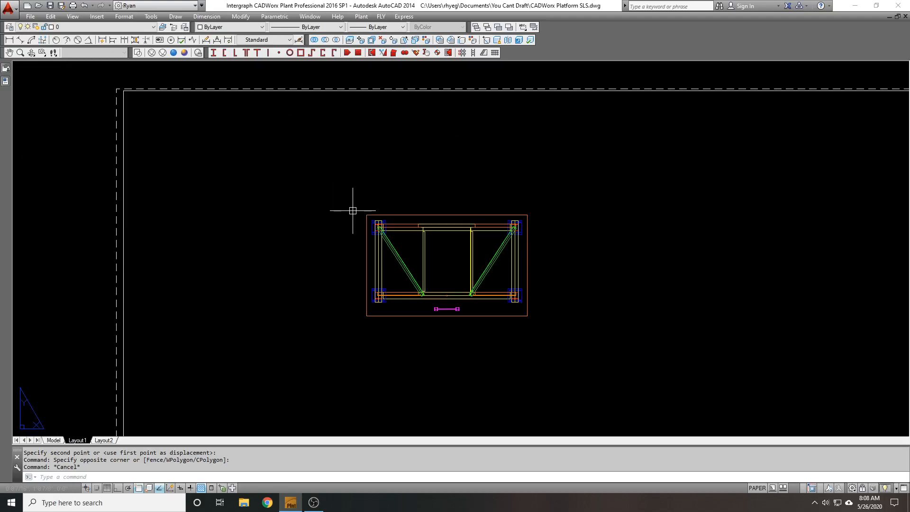
pyautogui.moveTo(353, 211); pyautogui.dragTo(356, 194, button='middle')
pyautogui.write('sls')
pyautogui.press('Return')
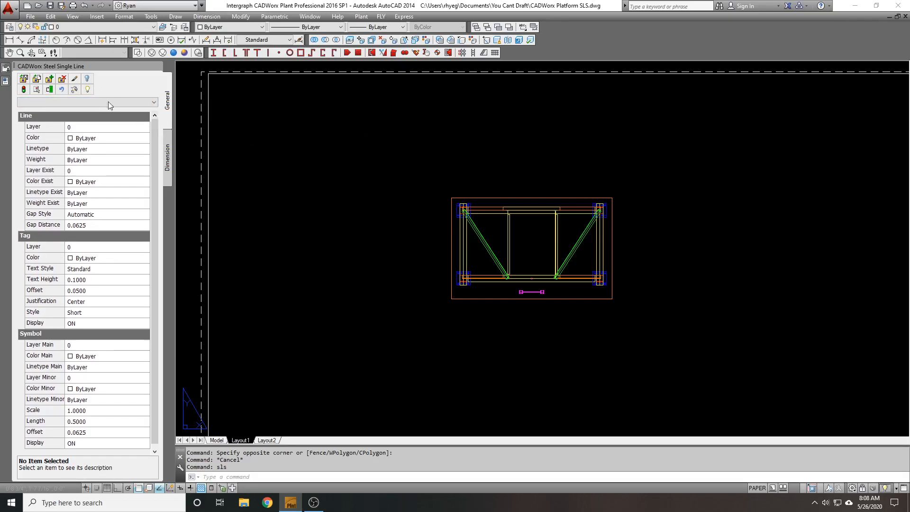
# - Review the Dimension settings of Steel Single Line and return to its General settings
pyautogui.click(168, 159)
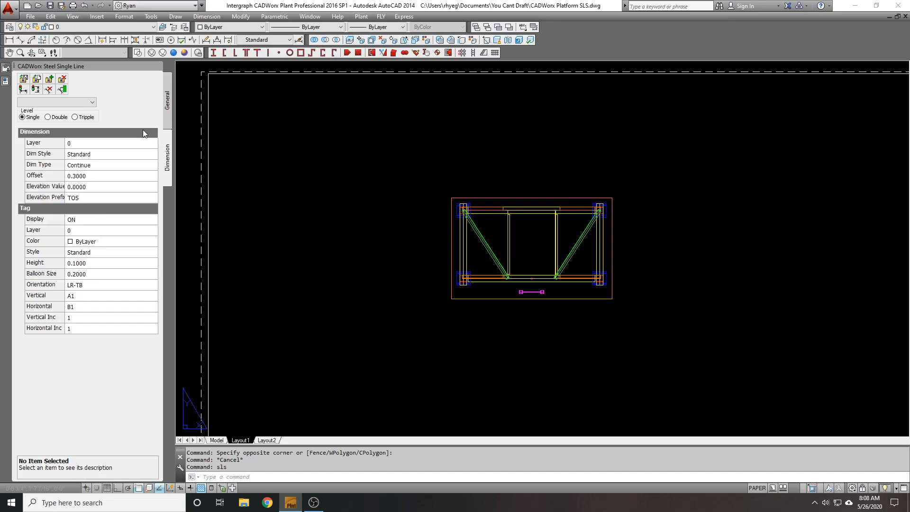
pyautogui.click(168, 111)
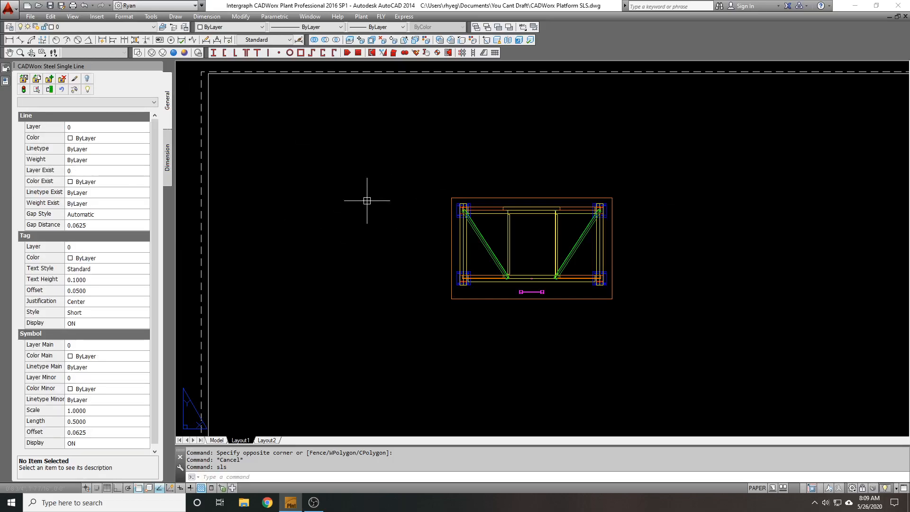
# - Move the platform viewport closer to the sheet's upper-left corner
pyautogui.scroll(-3, 545, 134)
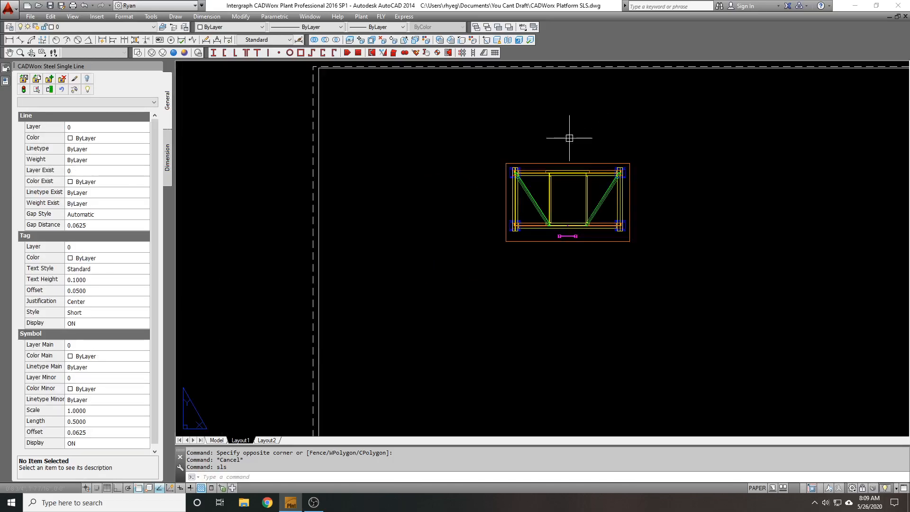
pyautogui.write('m')
pyautogui.press('space')
pyautogui.click(625, 205)
pyautogui.click(539, 234)
pyautogui.press('space')
pyautogui.click(821, 273)
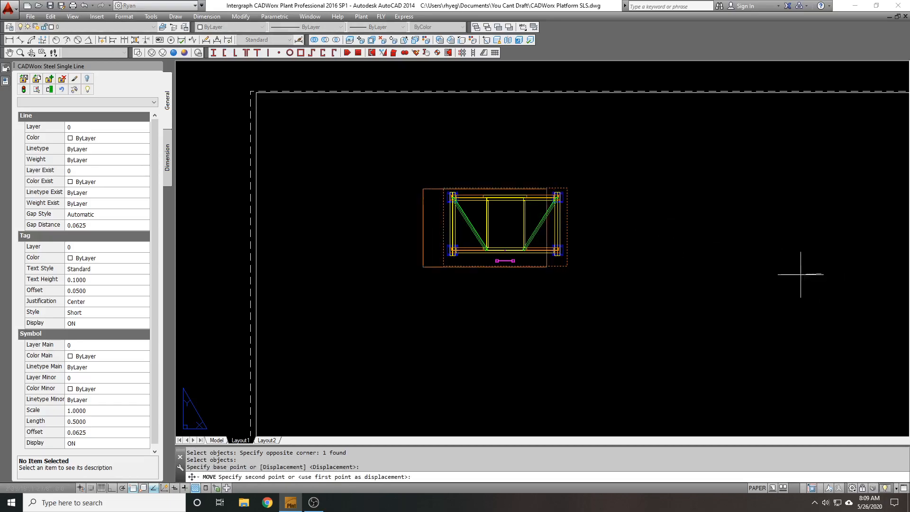
pyautogui.click(730, 258)
pyautogui.scroll(2, 380, 197)
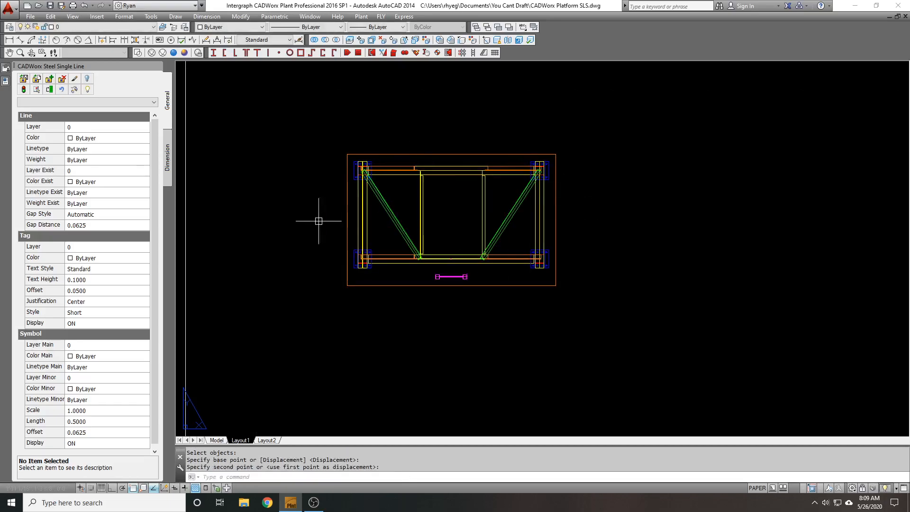
pyautogui.scroll(-1, 439, 203)
pyautogui.scroll(1, 439, 203)
# - Examine the Line, Tag and Symbol properties in the General settings of Steel Single Line
pyautogui.click(125, 104)
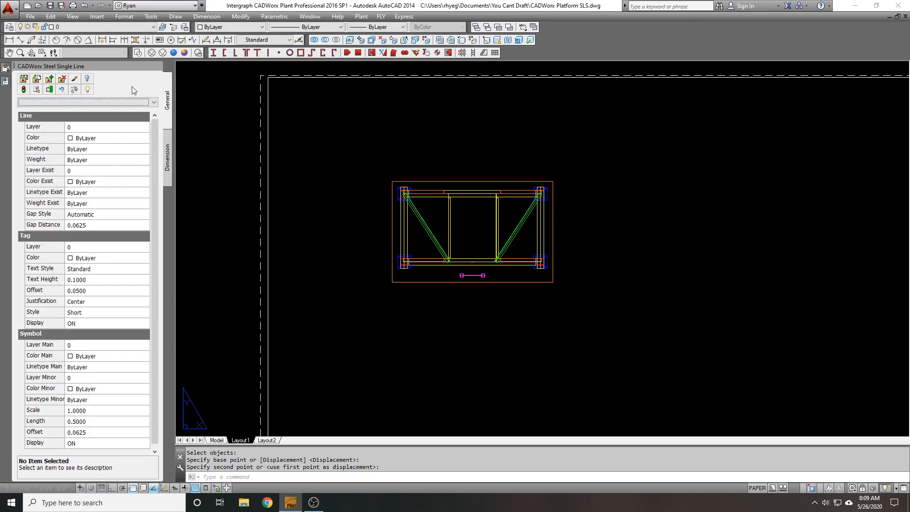
pyautogui.click(114, 128)
pyautogui.click(111, 150)
pyautogui.click(111, 160)
pyautogui.click(109, 183)
pyautogui.moveTo(155, 207)
pyautogui.mouseDown()
pyautogui.moveTo(155, 217)
pyautogui.moveTo(156, 202)
pyautogui.mouseUp()
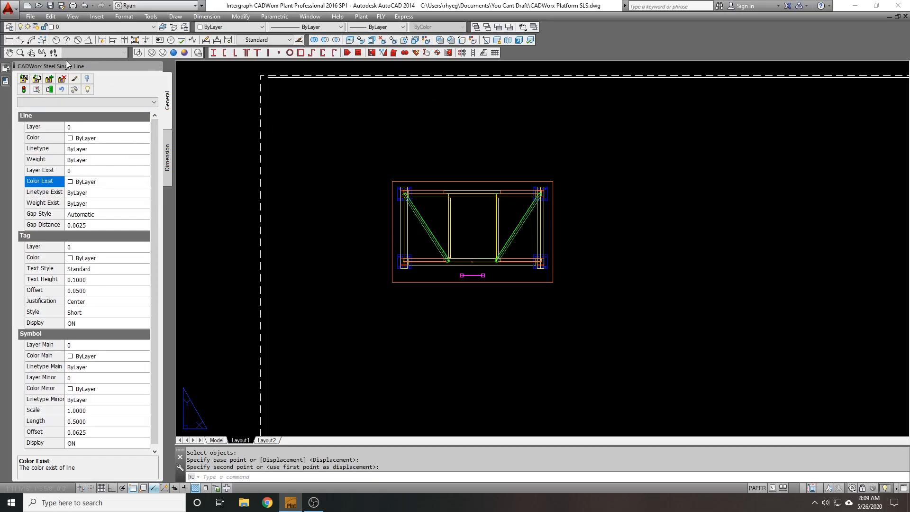
pyautogui.click(109, 101)
pyautogui.click(320, 172)
pyautogui.moveTo(355, 191); pyautogui.dragTo(354, 184, button='middle')
pyautogui.press('Escape')
pyautogui.press('Escape')
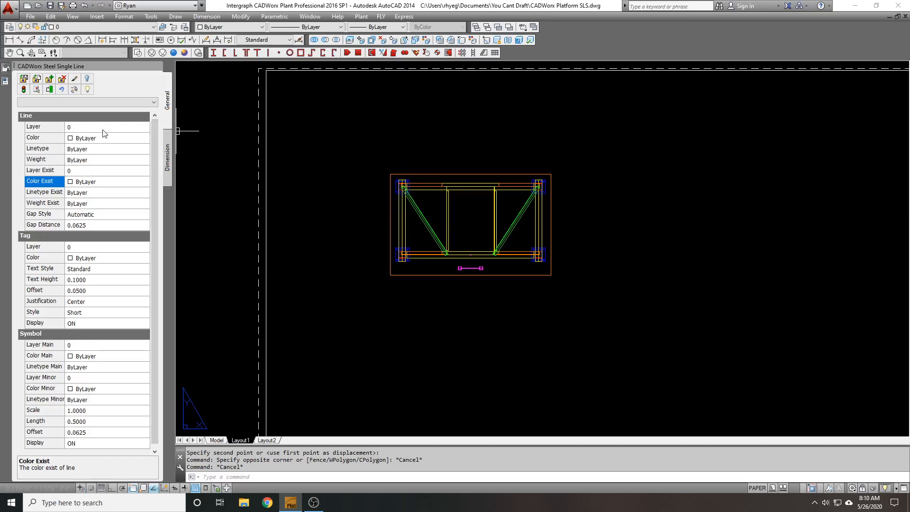
pyautogui.moveTo(346, 183); pyautogui.dragTo(356, 197, button='middle')
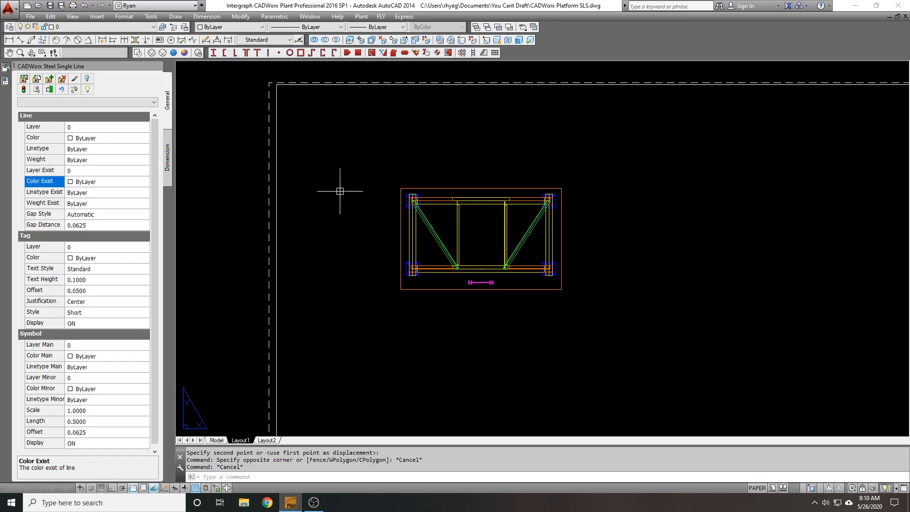
pyautogui.moveTo(351, 214); pyautogui.dragTo(346, 183, button='middle')
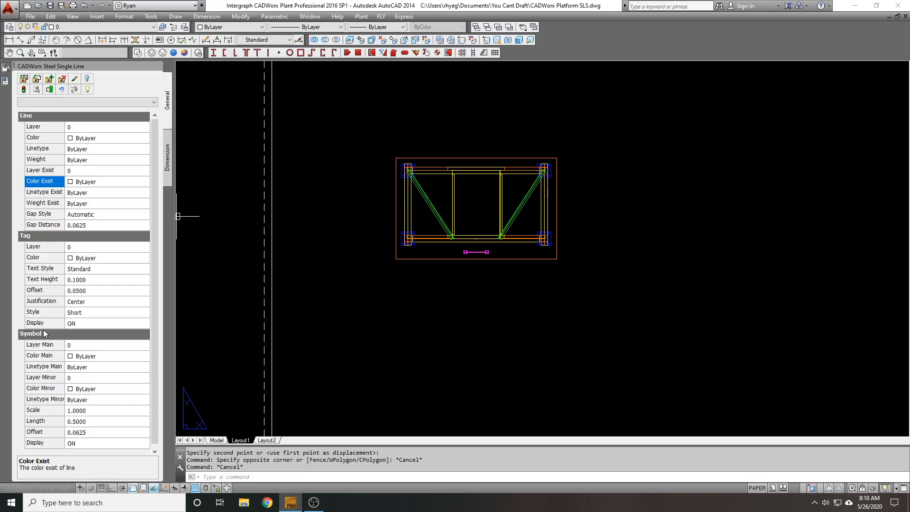
# - Generate the single-line steel drawing from the platform viewport and accept turning the viewport off
pyautogui.scroll(2, 433, 197)
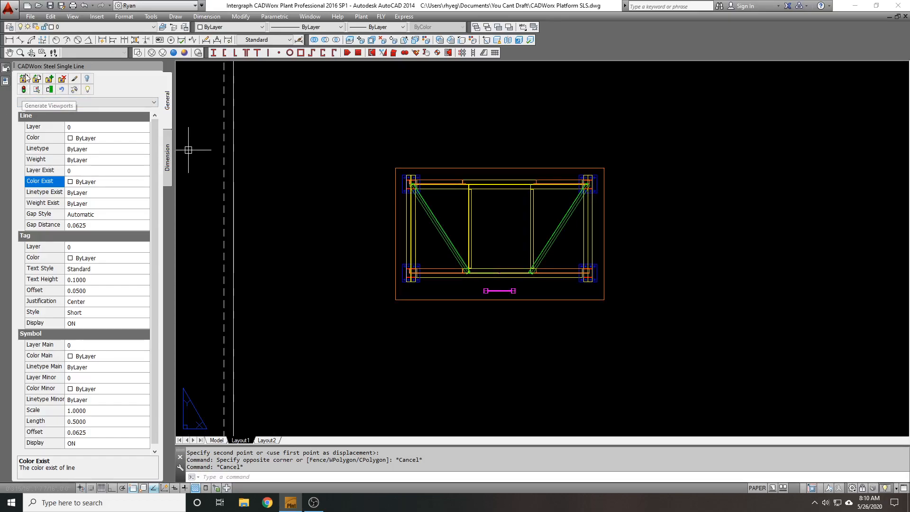
pyautogui.click(23, 92)
pyautogui.click(425, 168)
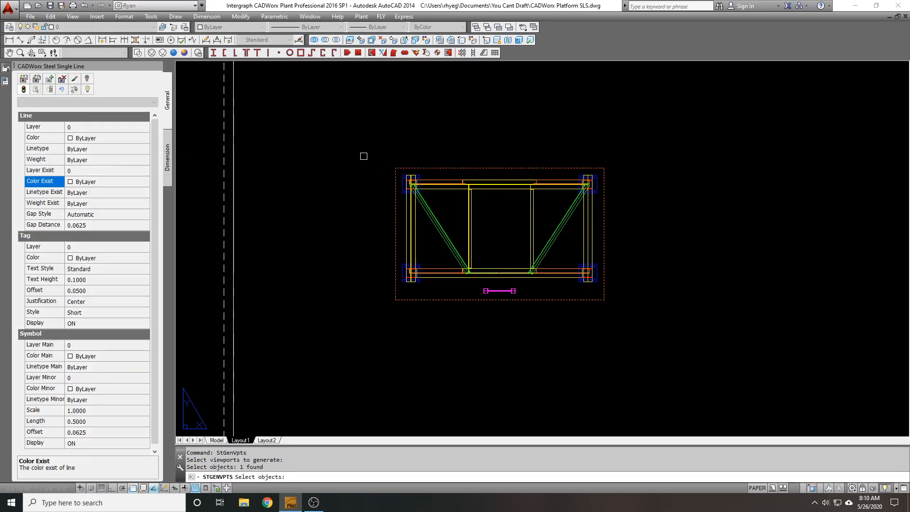
pyautogui.press('Return')
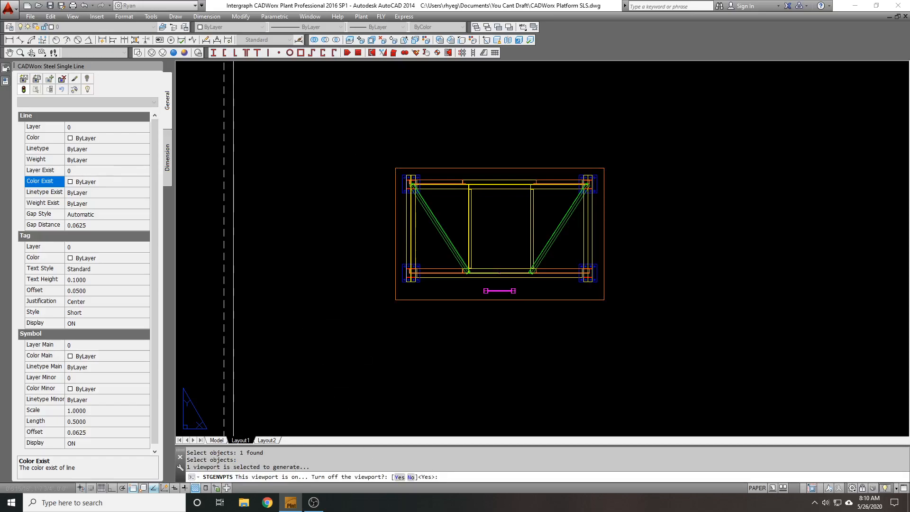
pyautogui.press('Return')
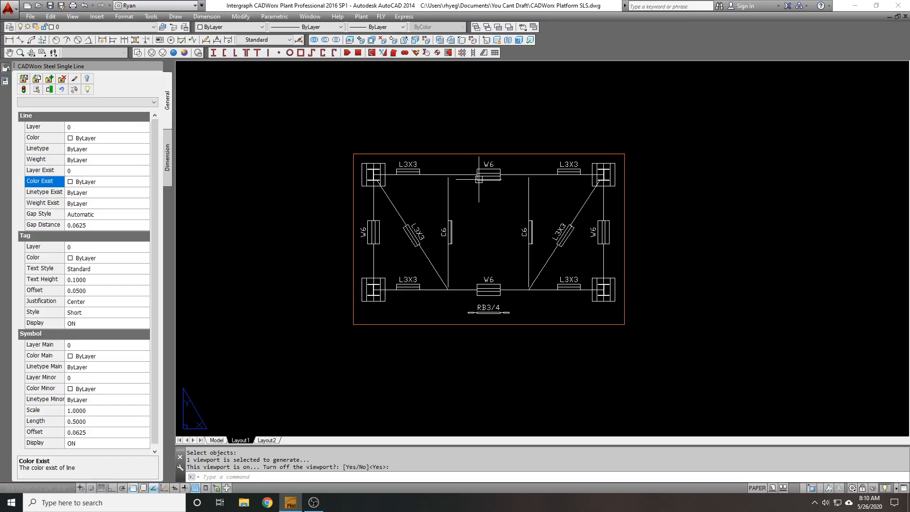
pyautogui.scroll(1, 452, 179)
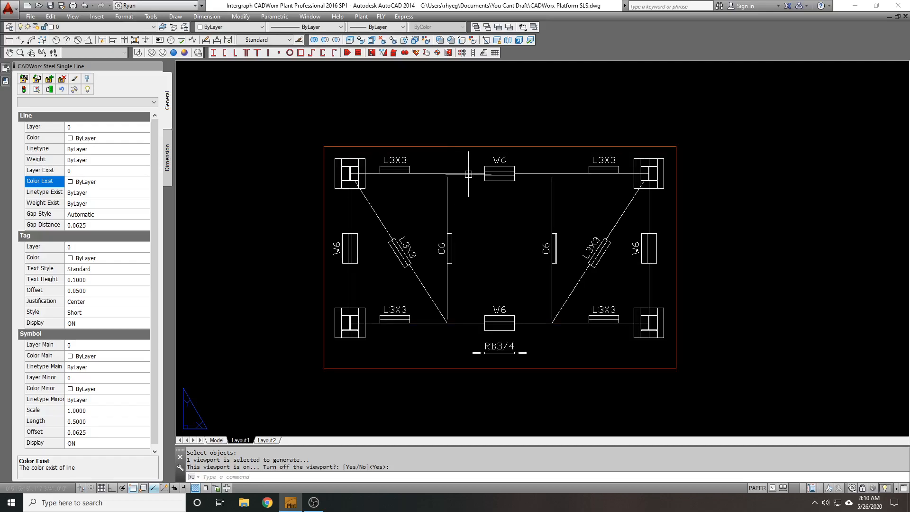
# - Inspect the generated top beam lines, the diagonal brace and the column-side member symbols
pyautogui.click(465, 175)
pyautogui.press('Escape')
pyautogui.click(536, 174)
pyautogui.press('Escape')
pyautogui.click(473, 173)
pyautogui.press('Escape')
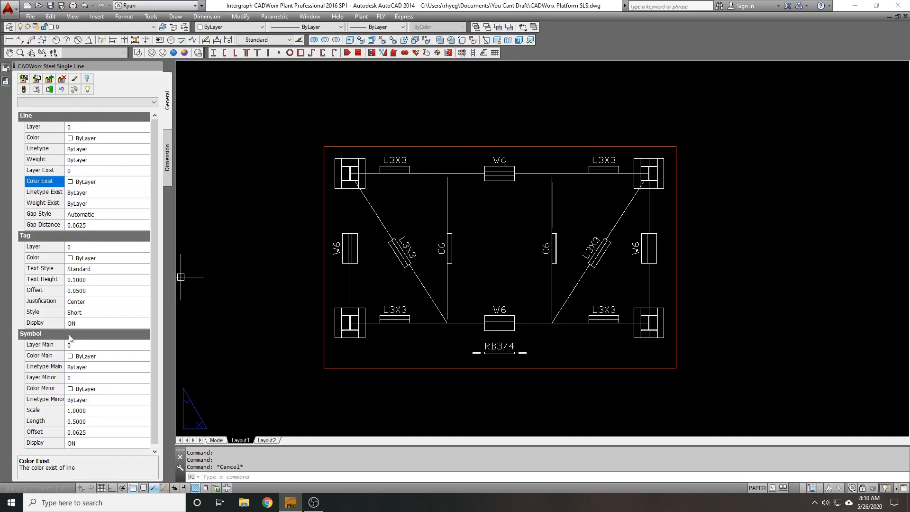
pyautogui.click(402, 252)
pyautogui.click(350, 248)
pyautogui.press('Escape')
pyautogui.press('Escape')
# - Undo the single-line generation of the platform viewport
pyautogui.write('u')
pyautogui.press('Return')
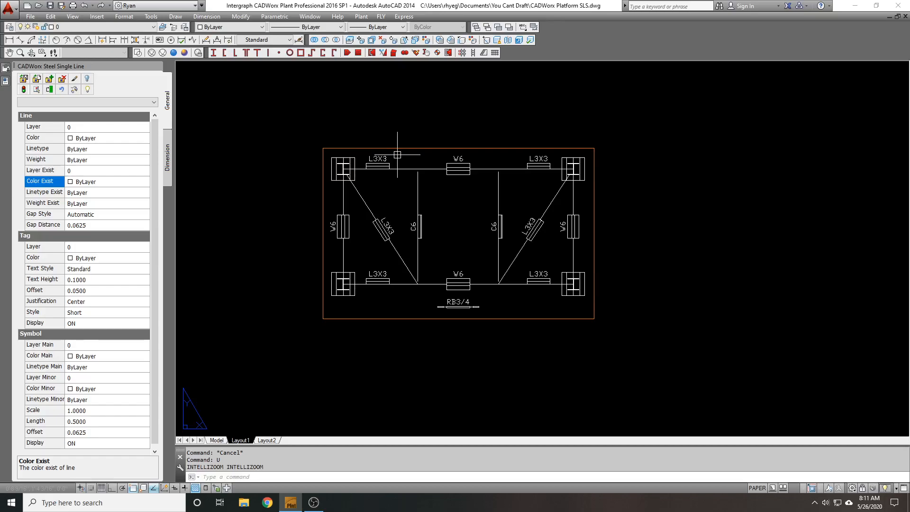
pyautogui.write('u')
pyautogui.press('Return')
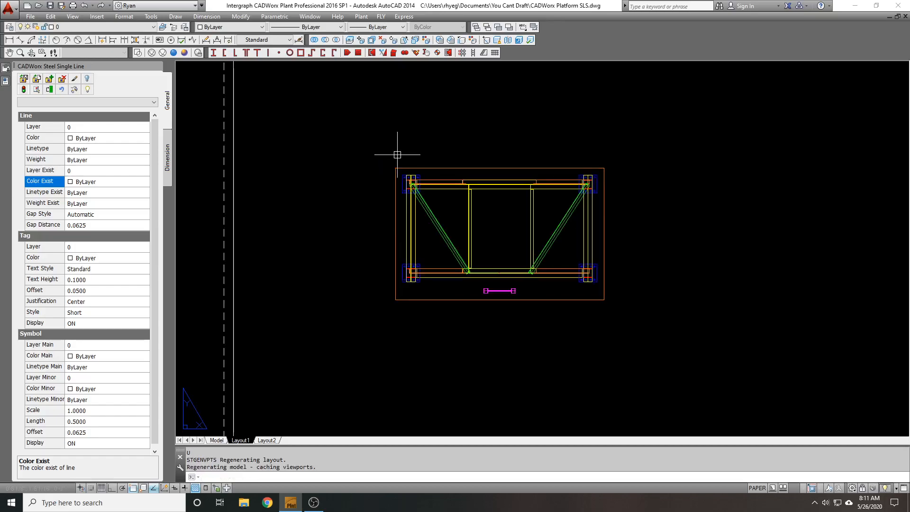
pyautogui.click(92, 128)
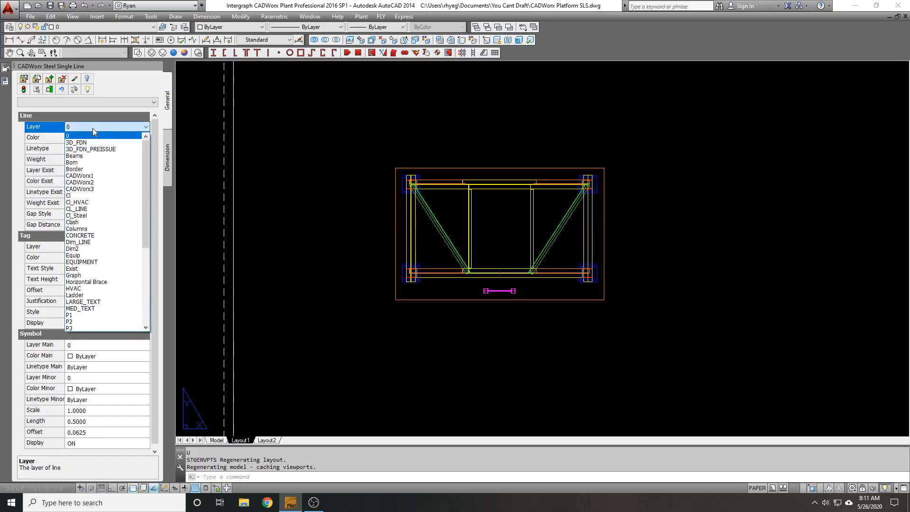
pyautogui.click(110, 126)
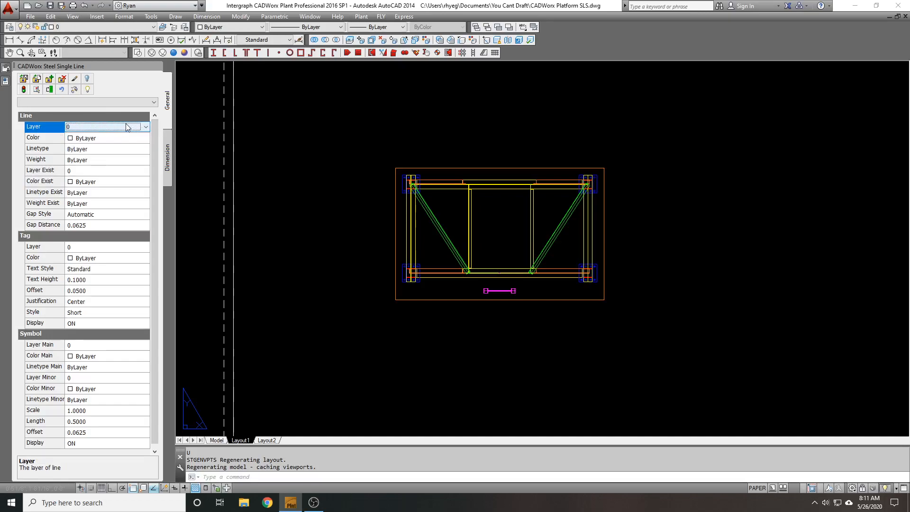
pyautogui.press('Escape')
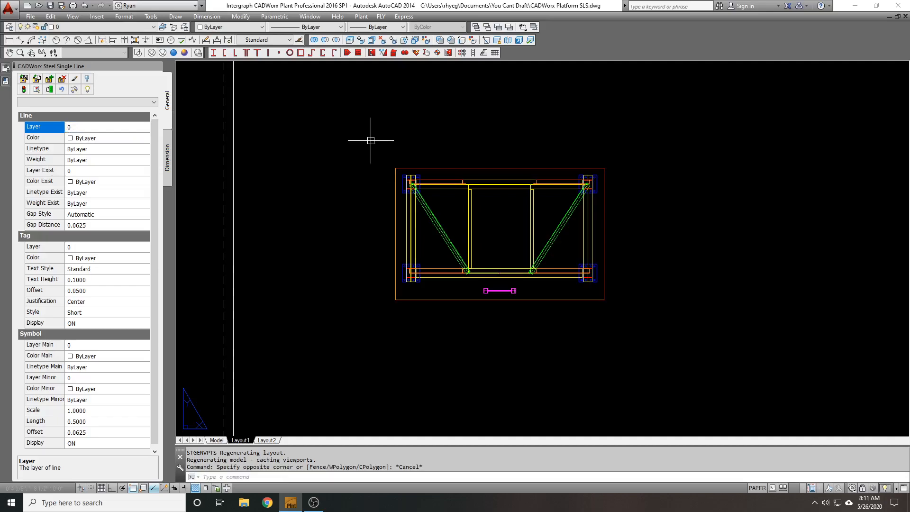
# - Purge all unused items from the drawing and check the remaining layers, keeping layer 0 current
pyautogui.write('PU')
pyautogui.press('Return')
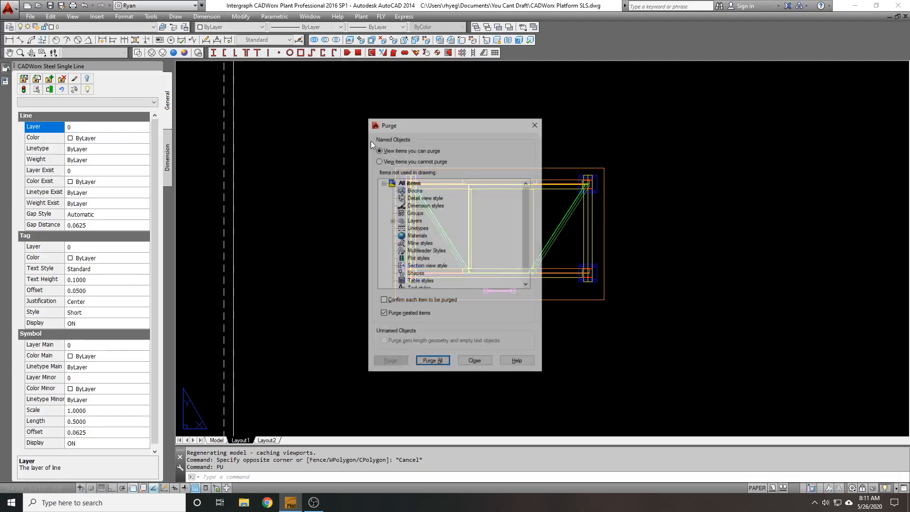
pyautogui.click(432, 362)
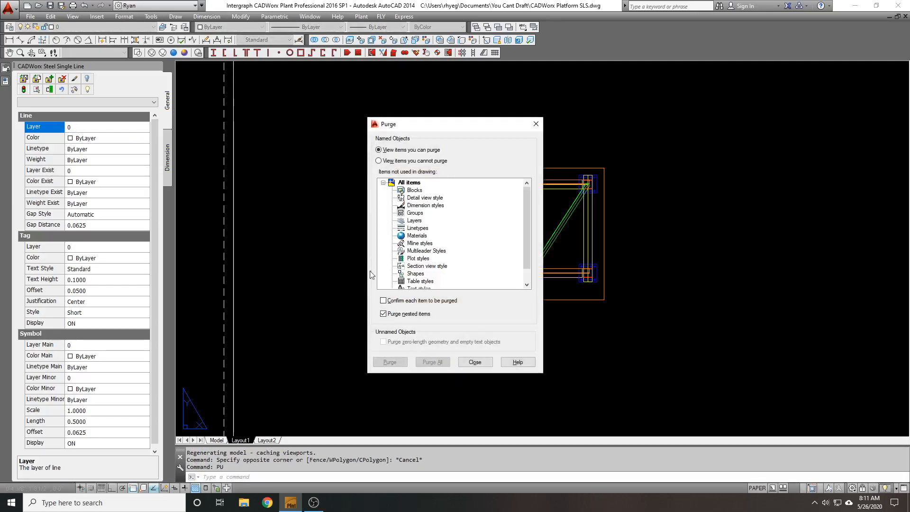
pyautogui.click(475, 363)
pyautogui.click(89, 27)
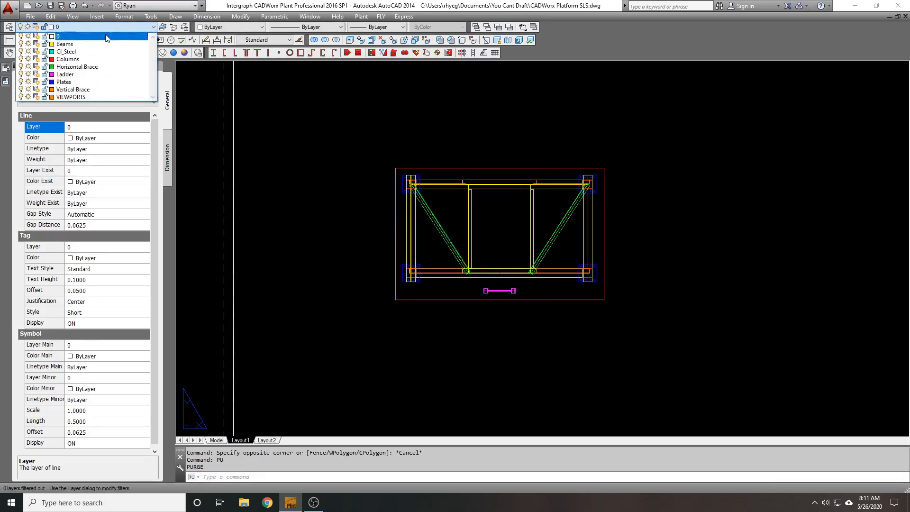
pyautogui.click(94, 37)
# - Create a new layer named Single Line Steel
pyautogui.click(9, 27)
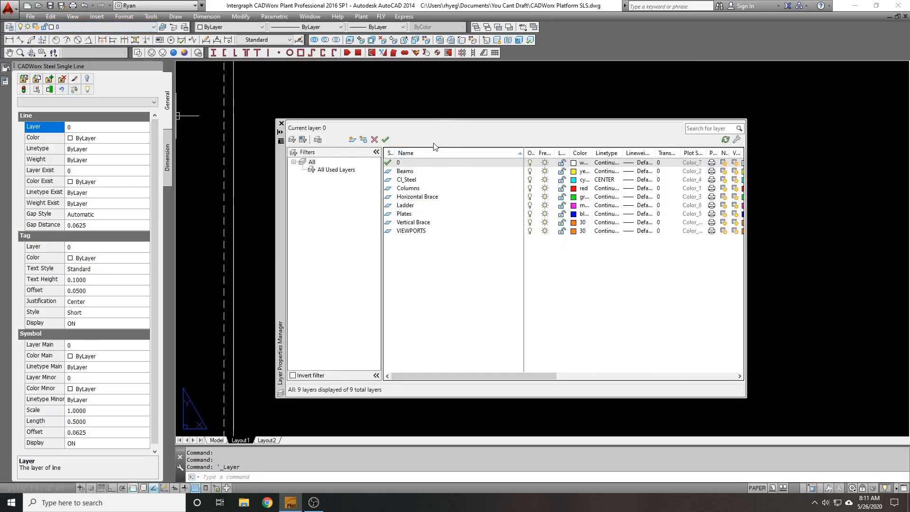
pyautogui.click(353, 140)
pyautogui.write('SLS')
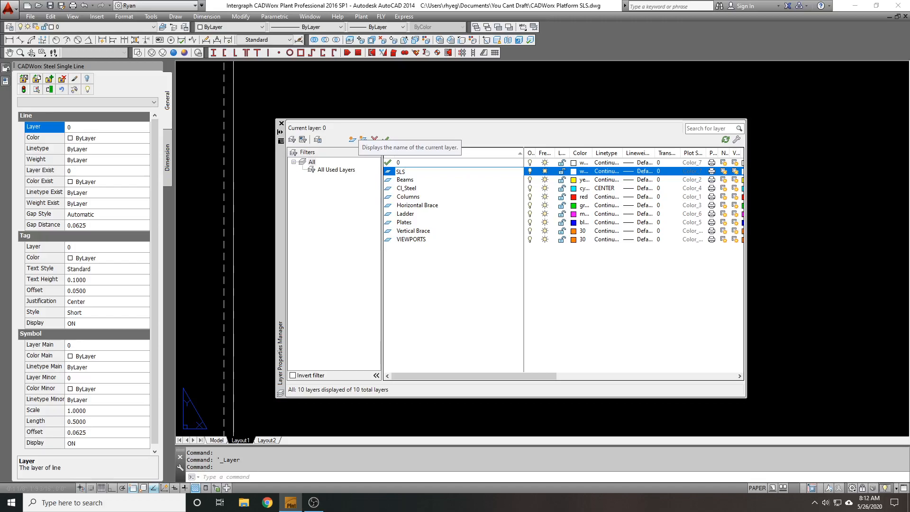
pyautogui.write('Li')
pyautogui.press('BackSpace')
pyautogui.press('BackSpace')
pyautogui.press('BackSpace')
pyautogui.write('gle Line Steel')
pyautogui.press('Return')
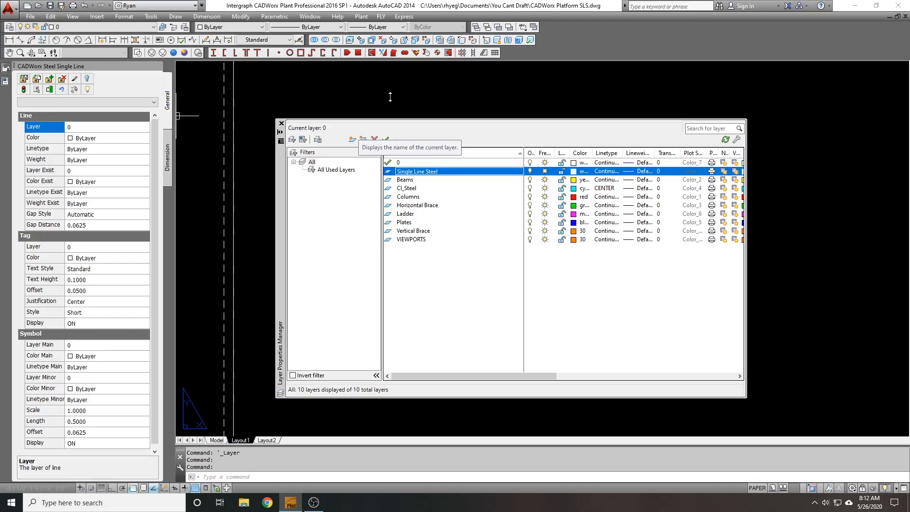
# - Set the Single Line Steel layer's colour to blue and close the layer manager
pyautogui.click(574, 171)
pyautogui.click(415, 271)
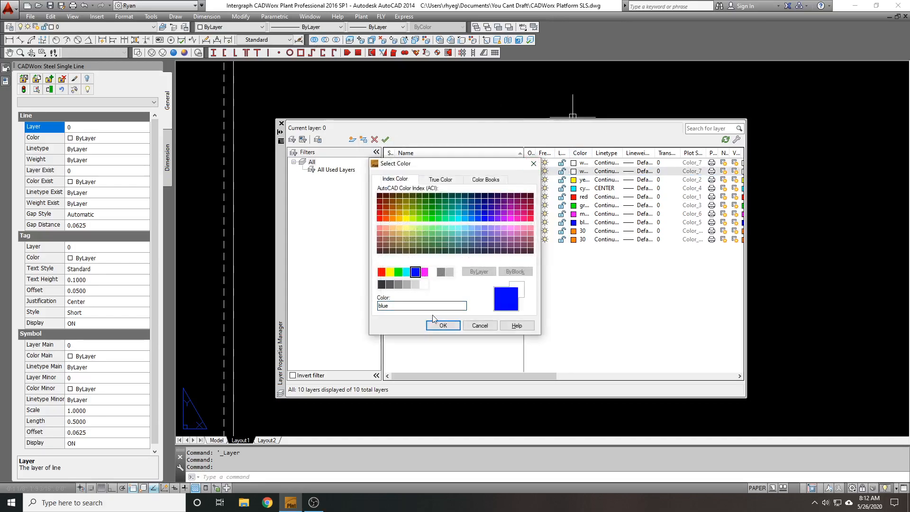
pyautogui.click(442, 326)
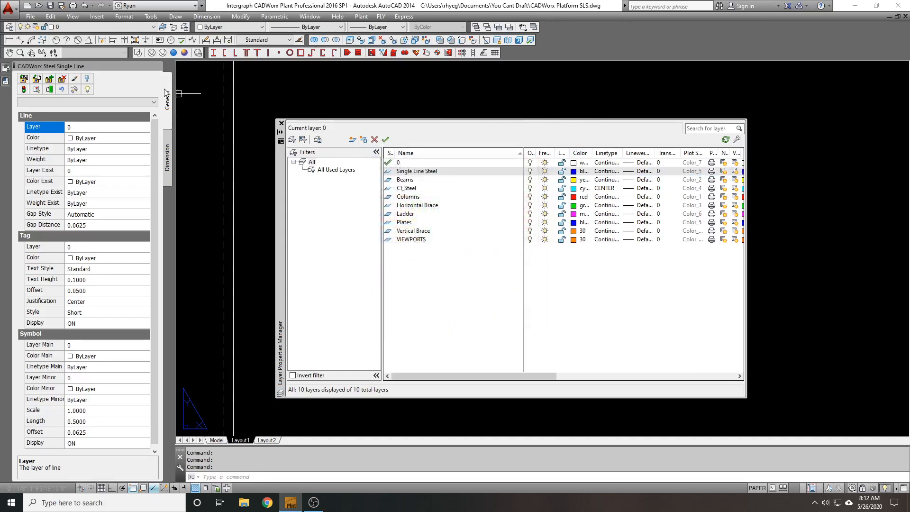
pyautogui.click(281, 123)
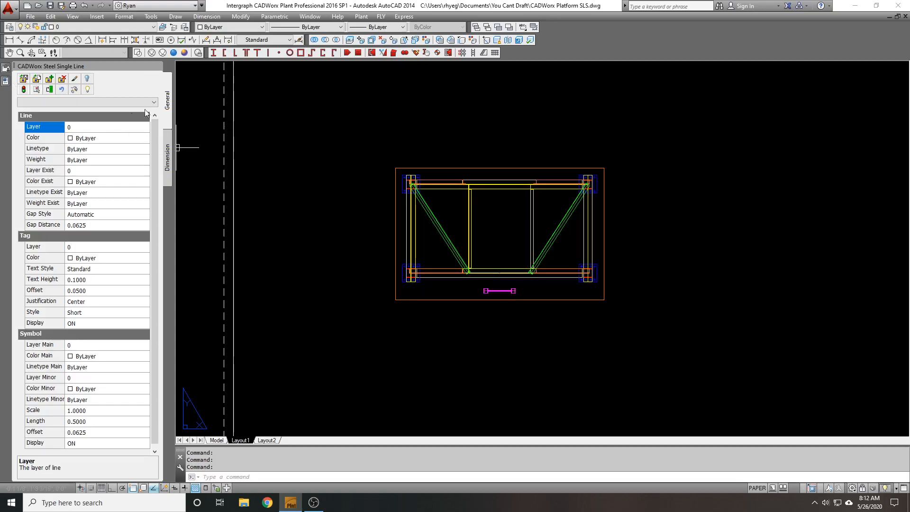
# - Set the Line layer in the General settings to Single Line Steel
pyautogui.click(111, 128)
pyautogui.click(105, 182)
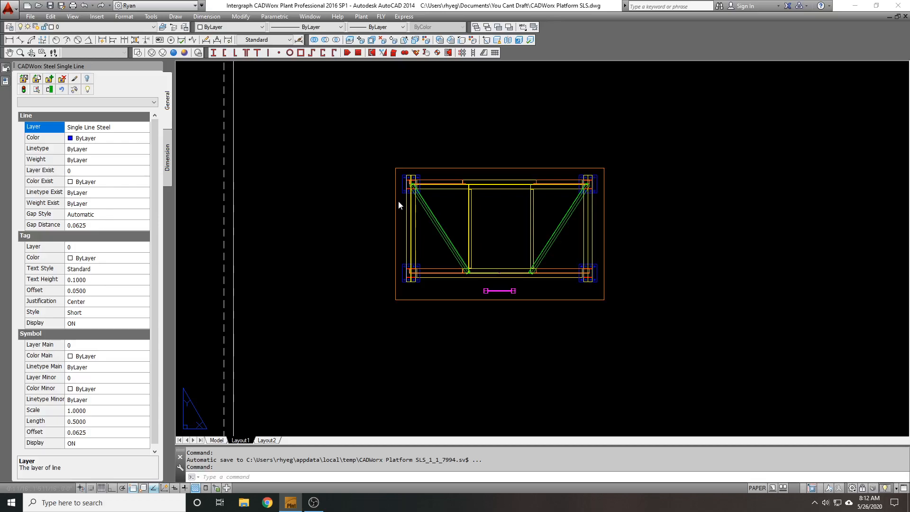
pyautogui.scroll(1, 450, 182)
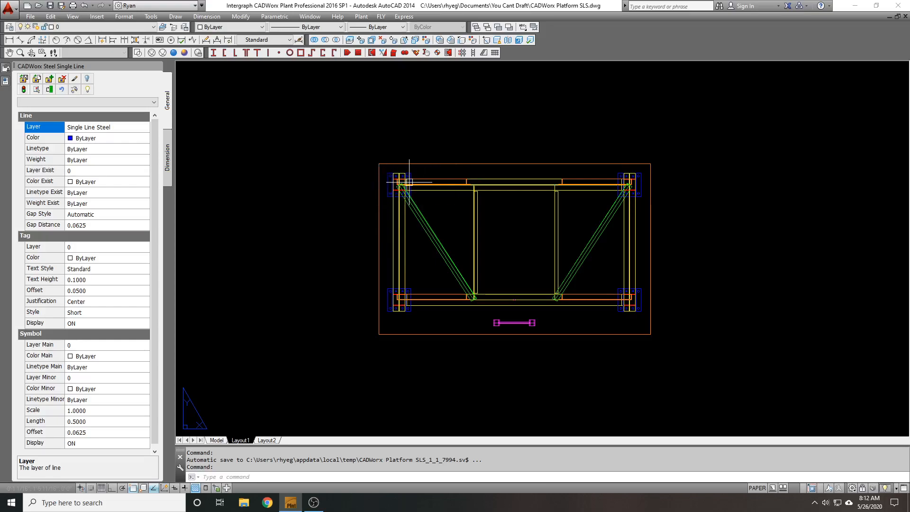
pyautogui.scroll(-1, 399, 169)
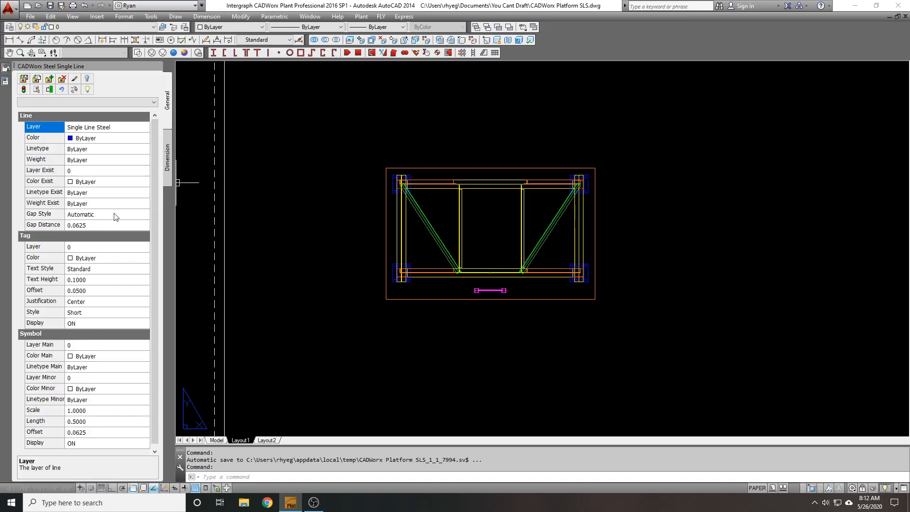
pyautogui.click(121, 214)
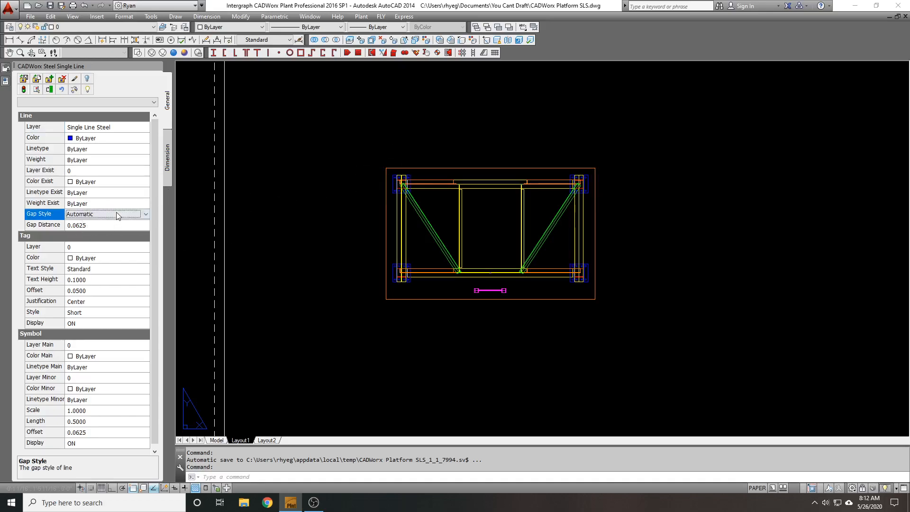
pyautogui.click(123, 214)
pyautogui.click(119, 213)
pyautogui.click(104, 225)
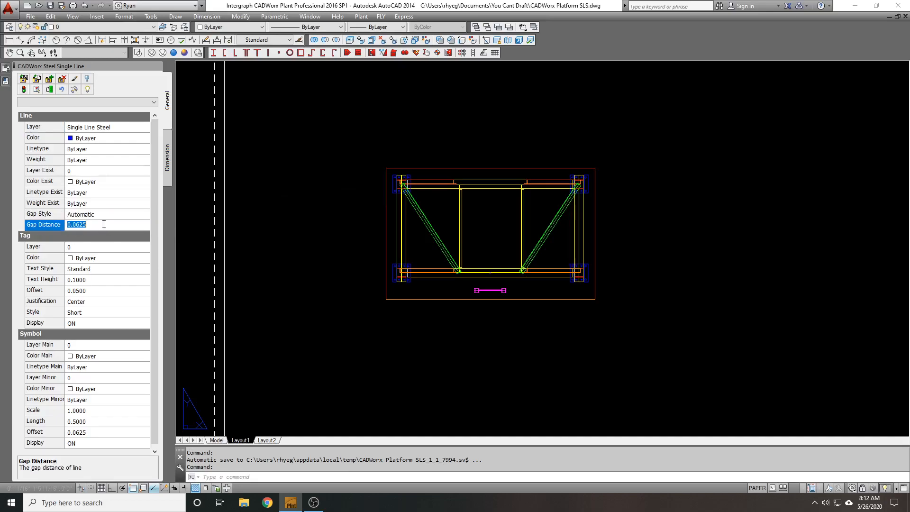
pyautogui.click(104, 225)
# - Set the Tag layer to Single Line Steel and the Tag colour to Cyan in the General settings
pyautogui.click(104, 246)
pyautogui.click(101, 248)
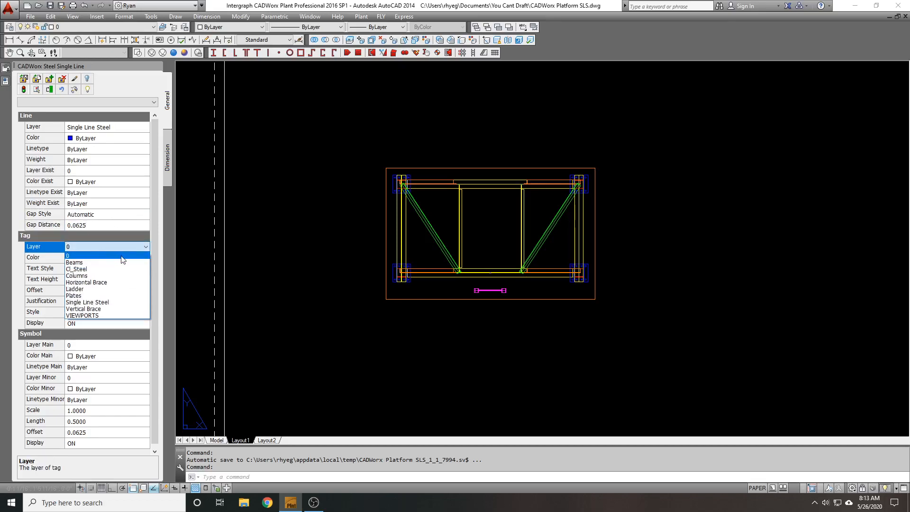
pyautogui.click(98, 303)
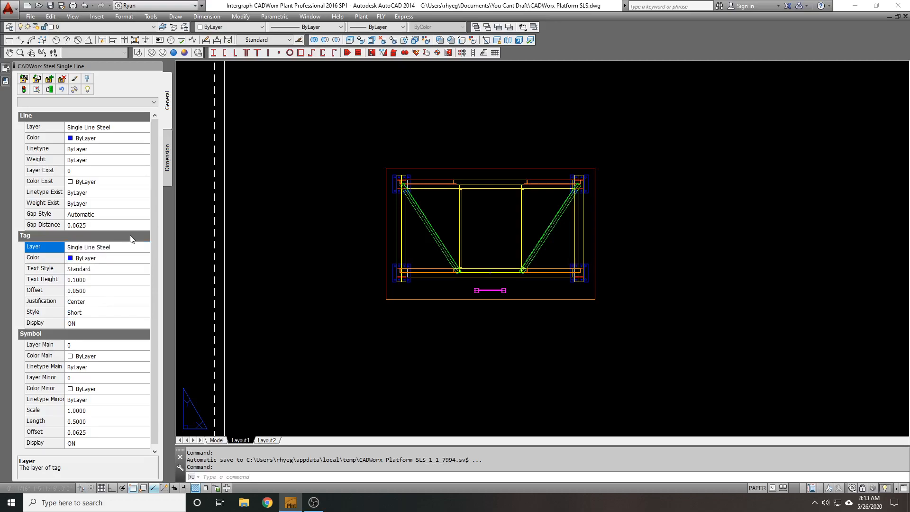
pyautogui.click(99, 256)
pyautogui.click(109, 257)
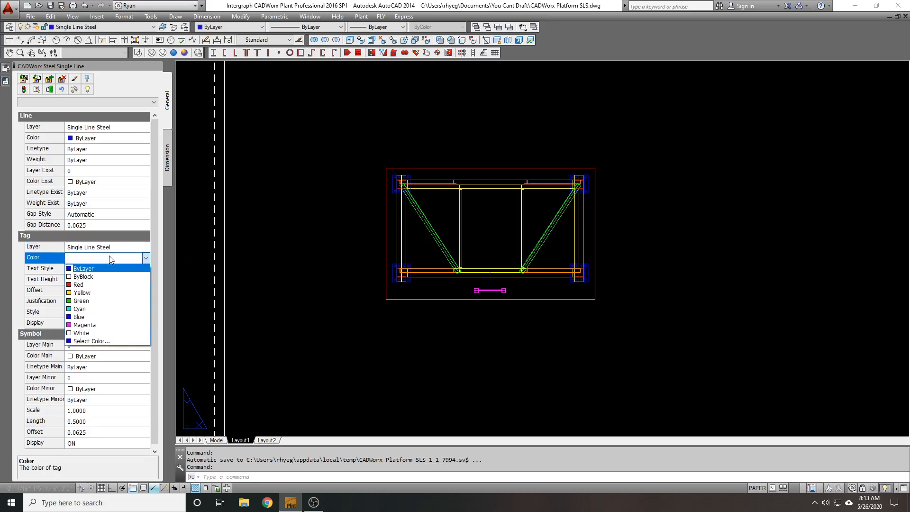
pyautogui.click(94, 309)
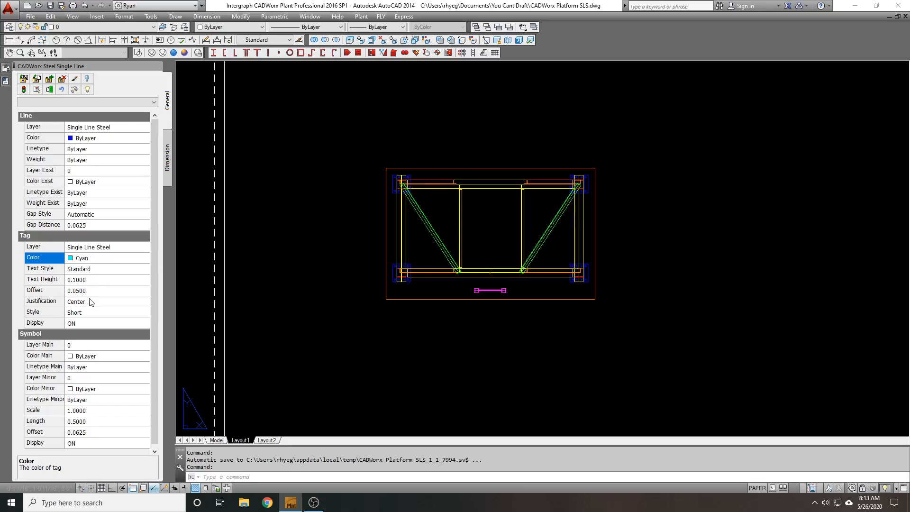
# - Set the Tag style to Long, leaving the tag display ON
pyautogui.click(101, 312)
pyautogui.click(114, 313)
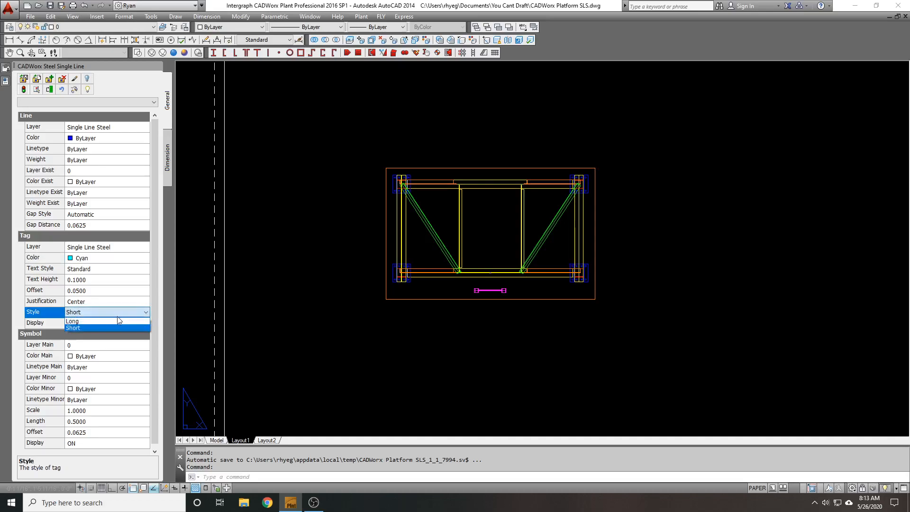
pyautogui.click(118, 315)
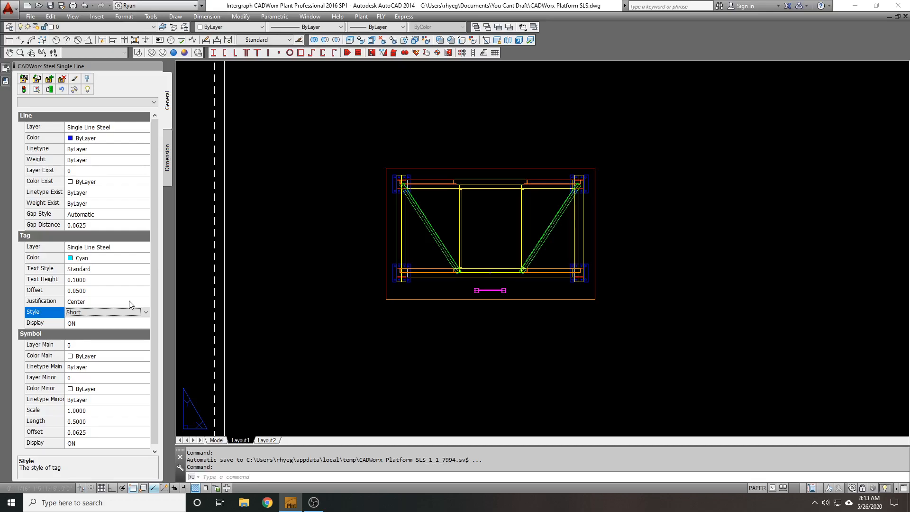
pyautogui.click(108, 314)
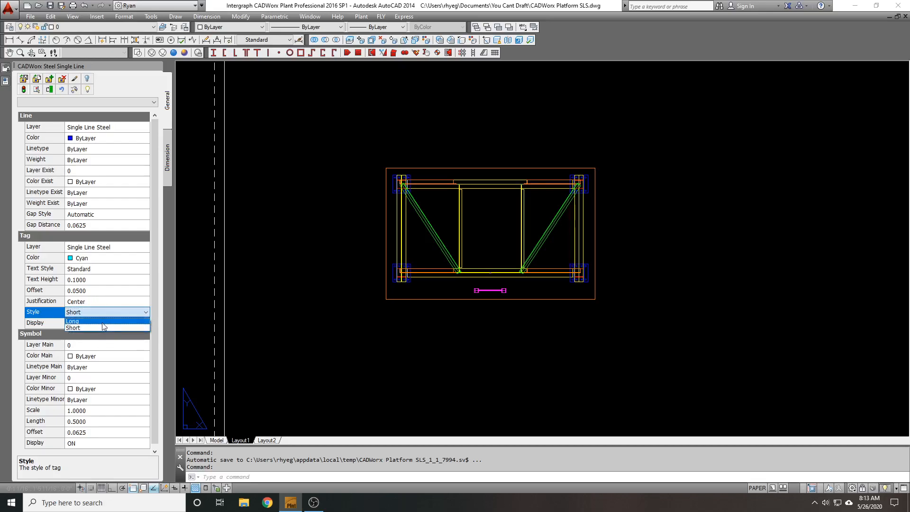
pyautogui.click(103, 322)
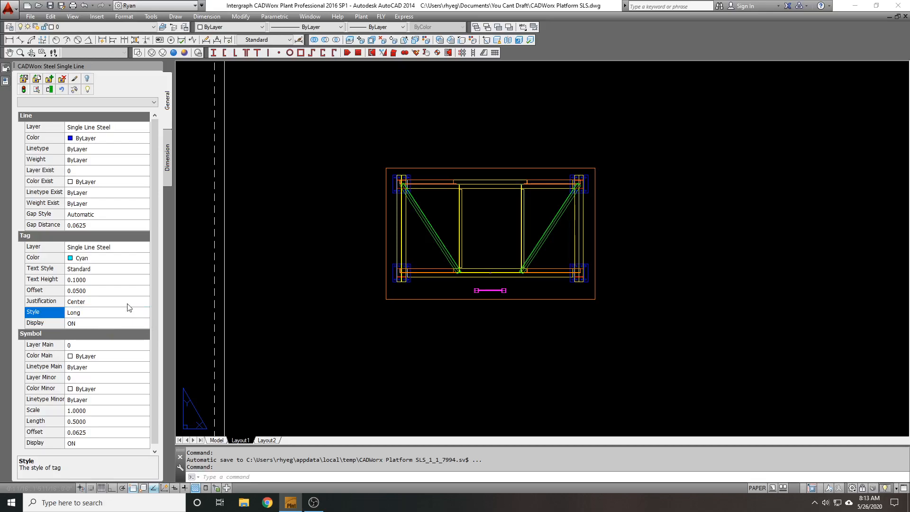
pyautogui.click(94, 323)
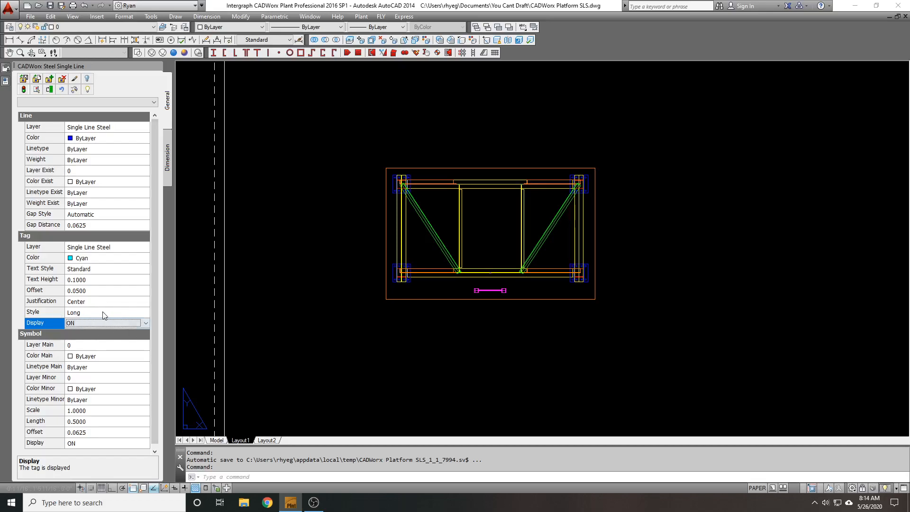
# - Set the Symbol's main layer to Single Line Steel and its main colour to White
pyautogui.click(76, 345)
pyautogui.click(101, 343)
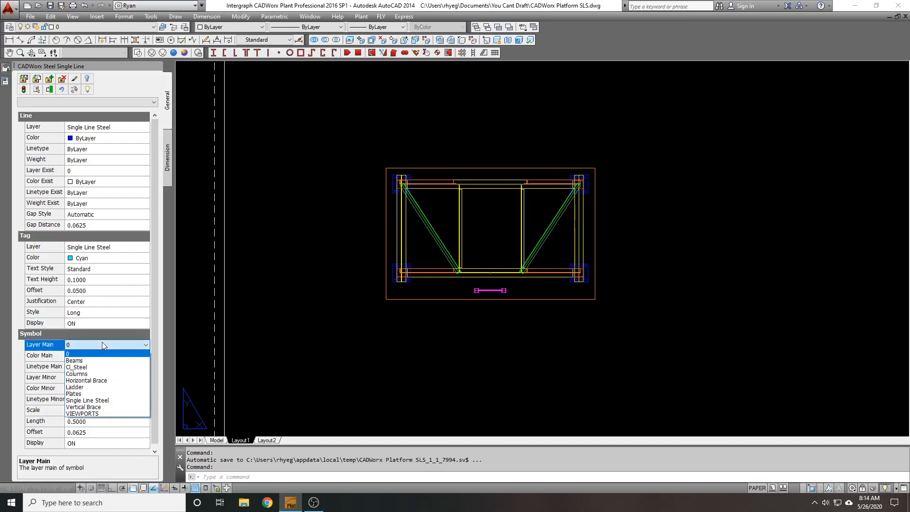
pyautogui.click(109, 401)
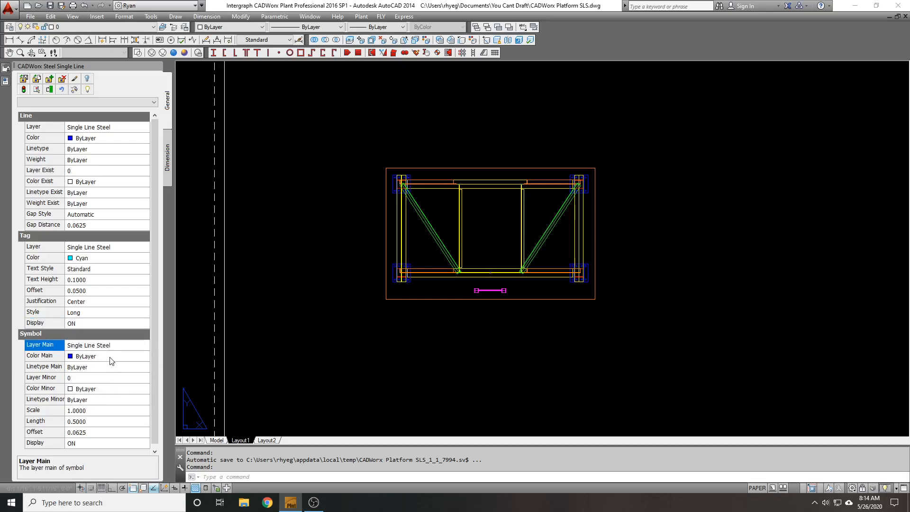
pyautogui.click(115, 356)
pyautogui.click(115, 357)
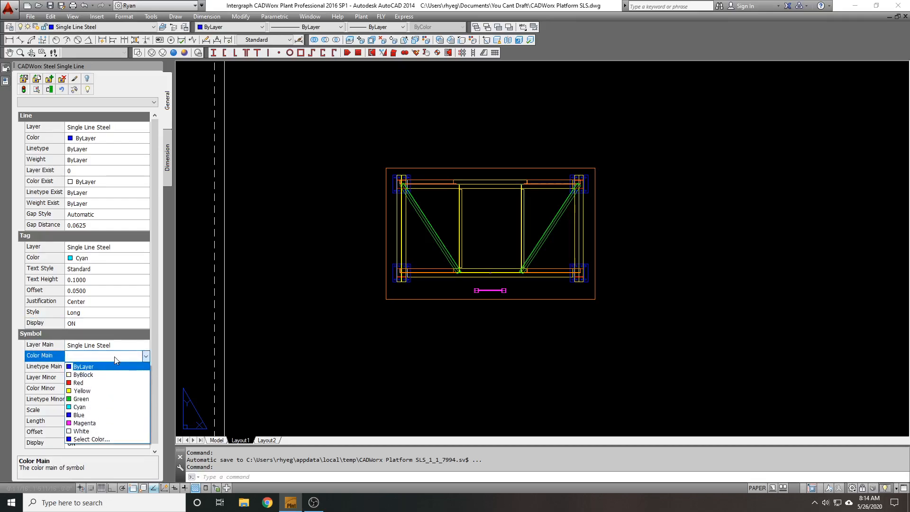
pyautogui.click(97, 432)
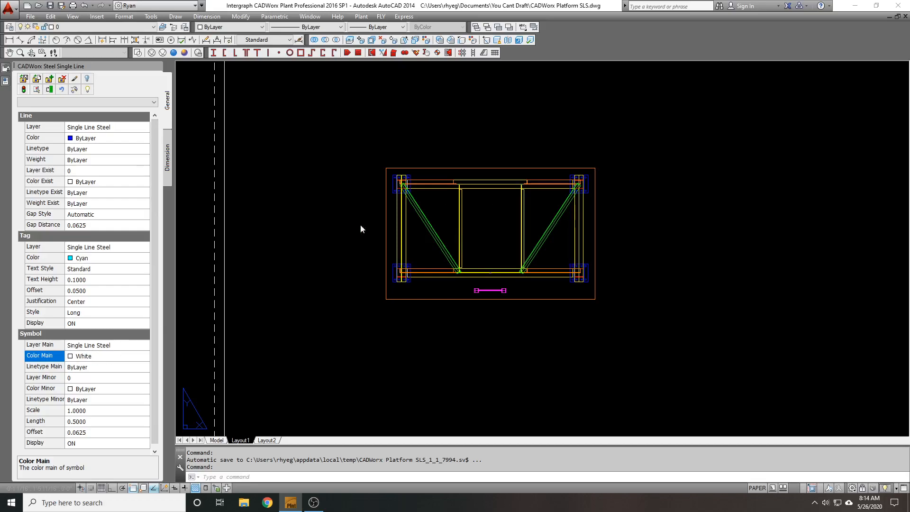
# - Set the Symbol's minor layer to Single Line Steel and its minor colour to Yellow
pyautogui.click(106, 370)
pyautogui.click(116, 379)
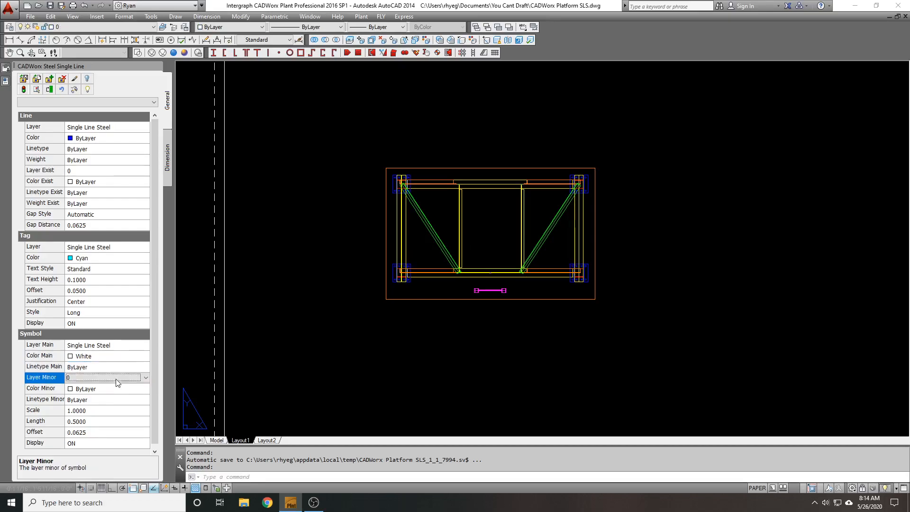
pyautogui.click(117, 380)
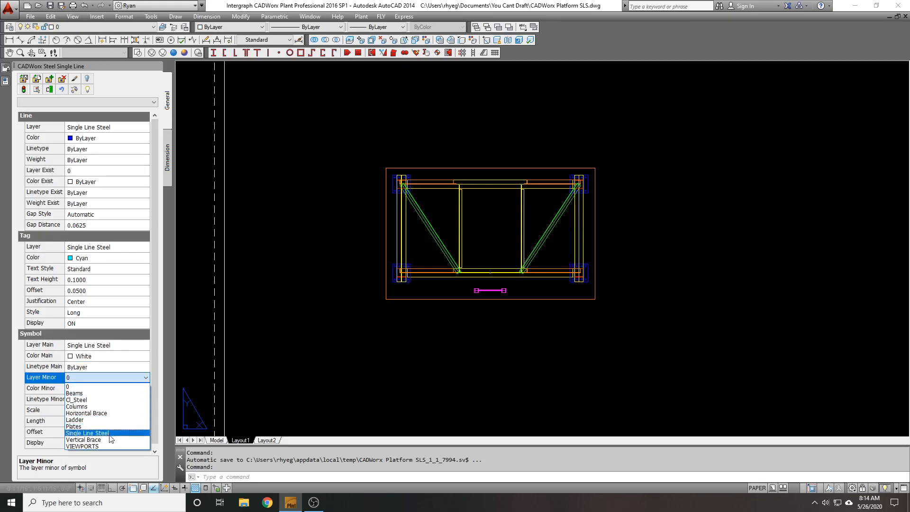
pyautogui.click(111, 433)
pyautogui.click(97, 389)
pyautogui.click(98, 389)
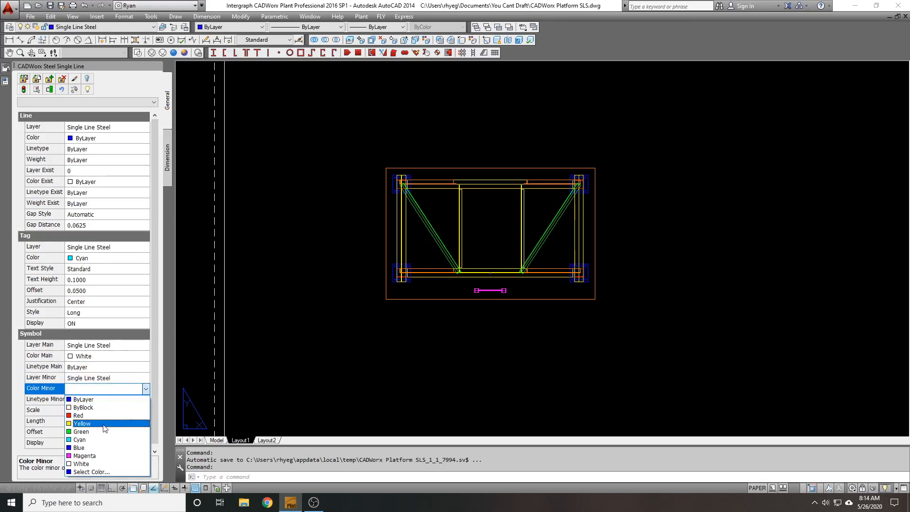
pyautogui.click(106, 428)
# - Keep the Symbol's minor linetype at ByLayer and close the Steel Single Line settings
pyautogui.click(88, 402)
pyautogui.click(104, 403)
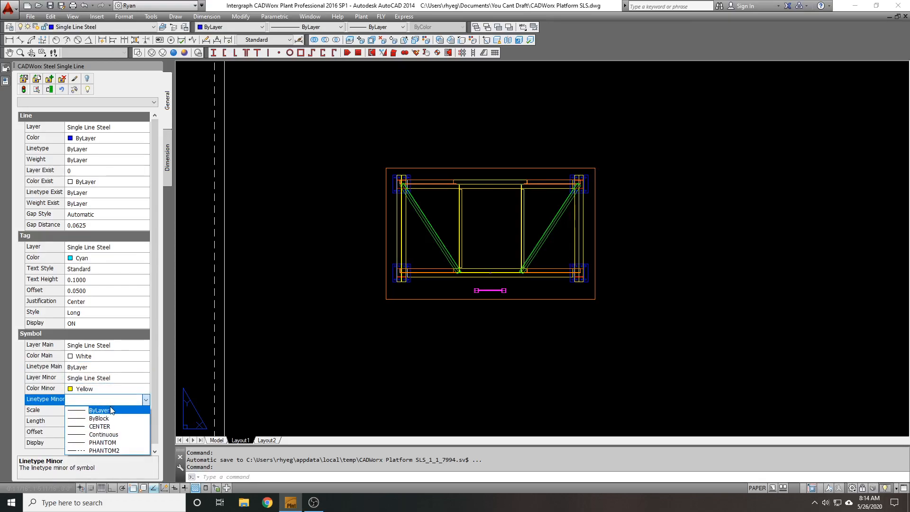
pyautogui.click(111, 411)
pyautogui.click(305, 285)
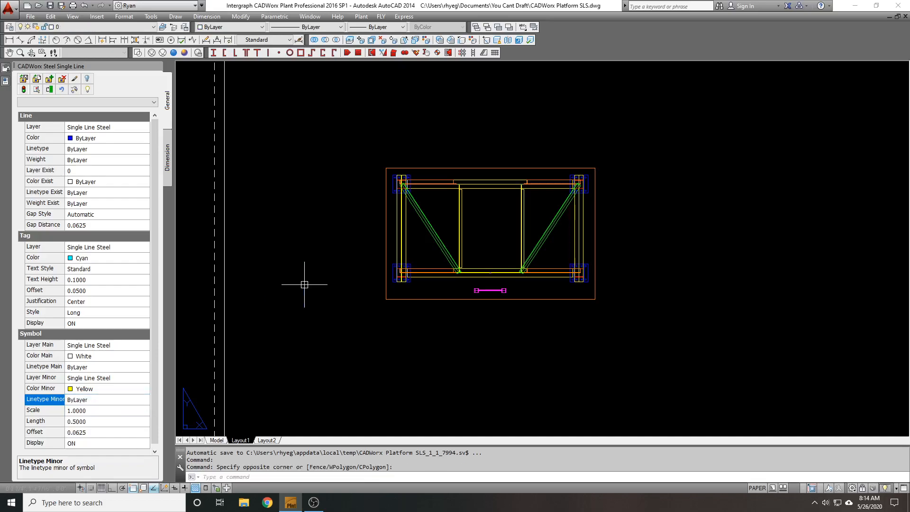
pyautogui.click(273, 157)
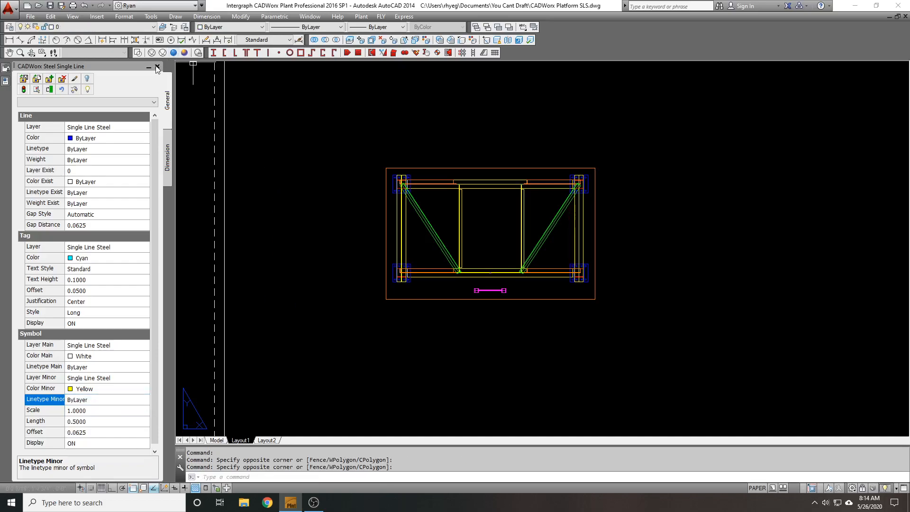
pyautogui.click(157, 67)
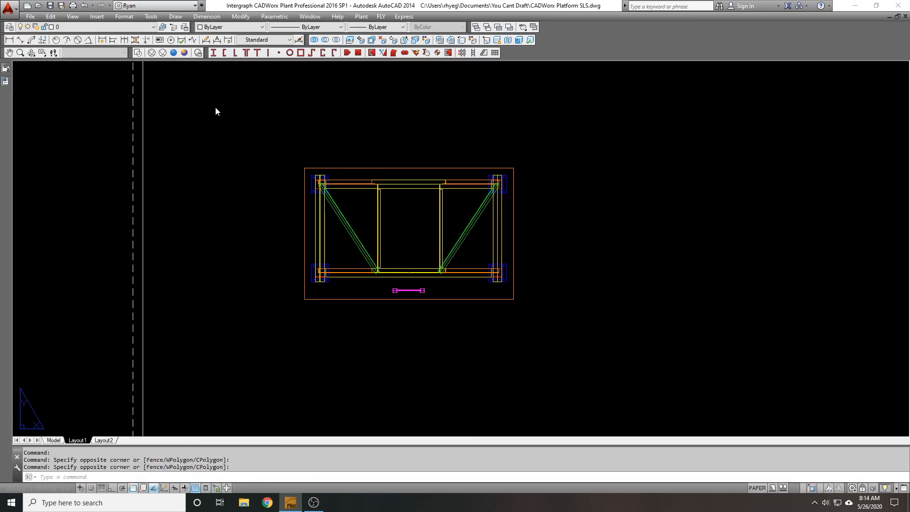
pyautogui.press('Escape')
pyautogui.press('Escape')
pyautogui.write('sls')
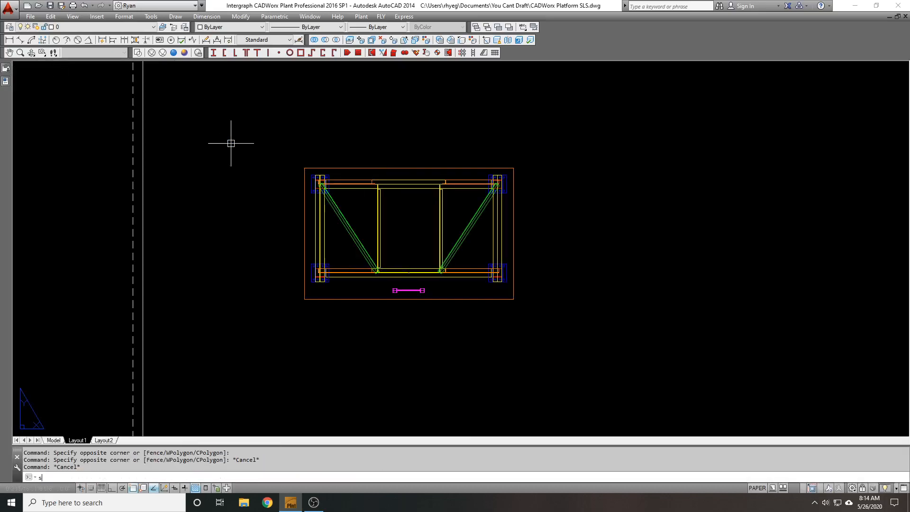
pyautogui.press('Return')
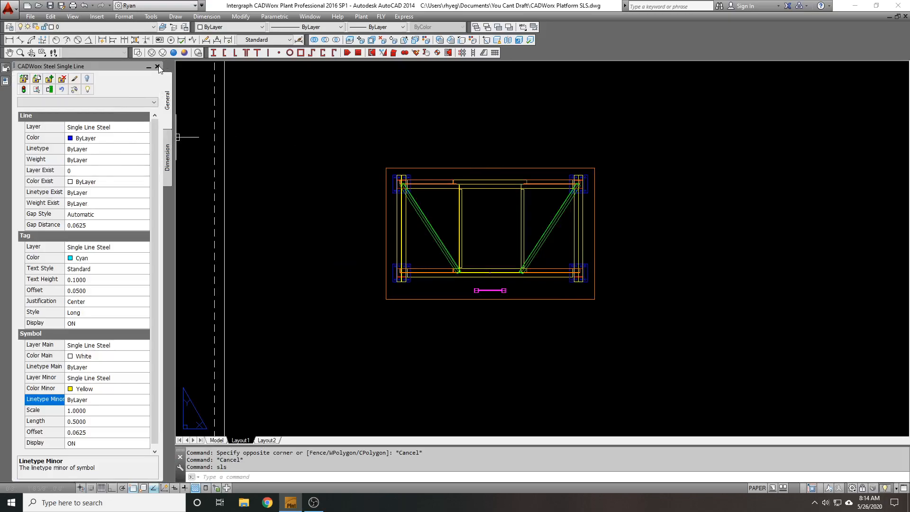
pyautogui.click(157, 66)
pyautogui.press('Escape')
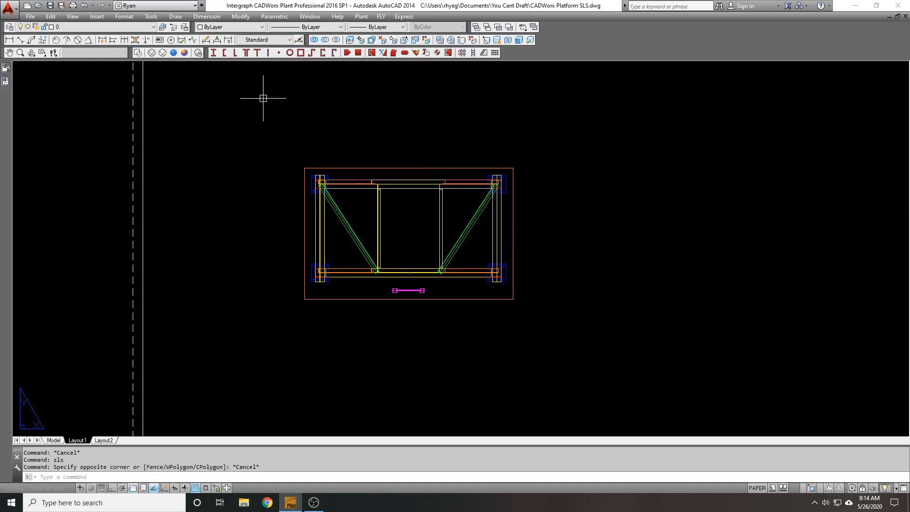
# - Load the HIDDEN linetype into the drawing through the Linetype Manager
pyautogui.write('lt')
pyautogui.press('Return')
pyautogui.click(526, 170)
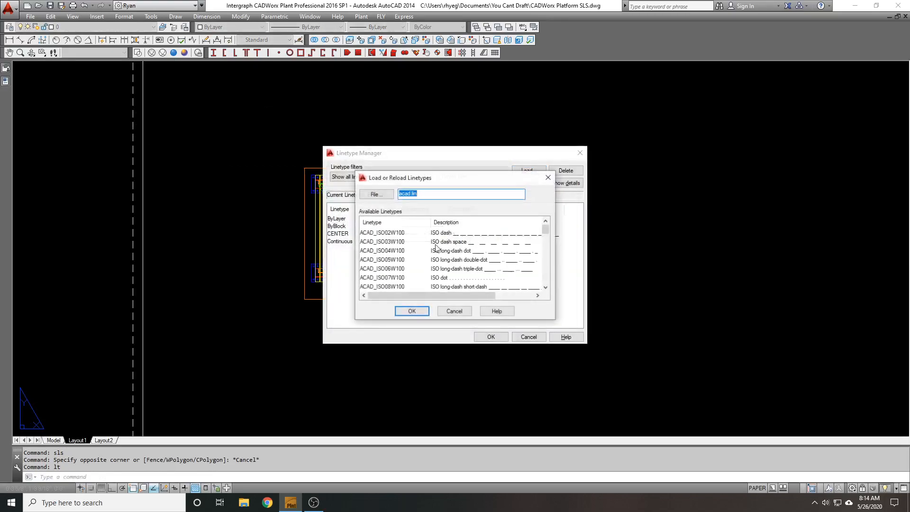
pyautogui.write('hh')
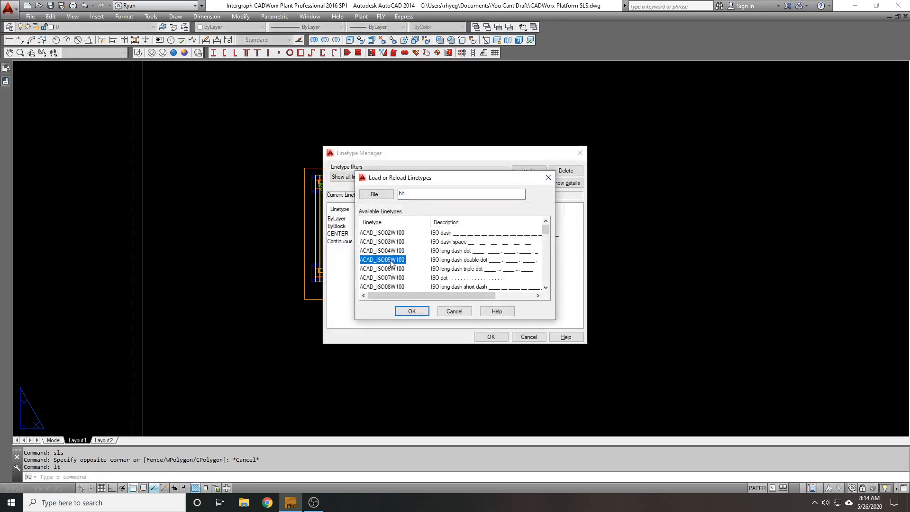
pyautogui.moveTo(423, 195); pyautogui.dragTo(377, 199)
pyautogui.press('BackSpace')
pyautogui.click(367, 269)
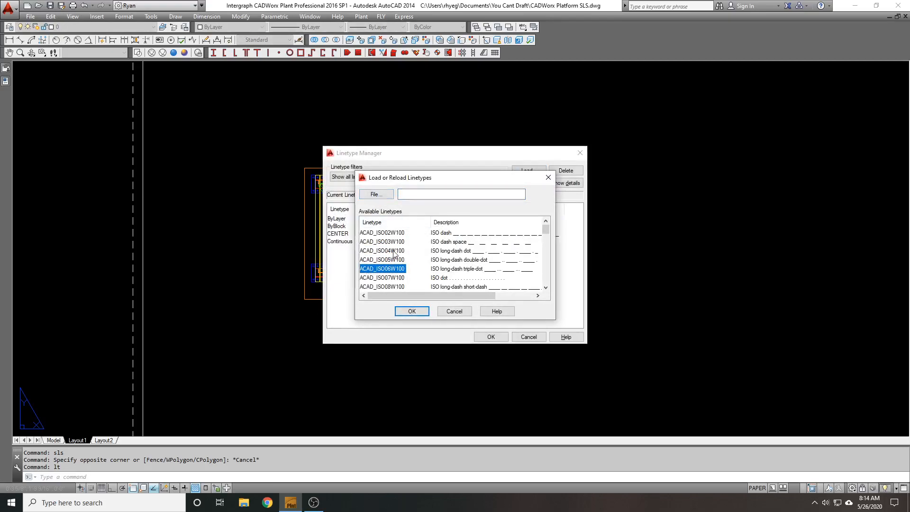
pyautogui.press('h')
pyautogui.click(412, 311)
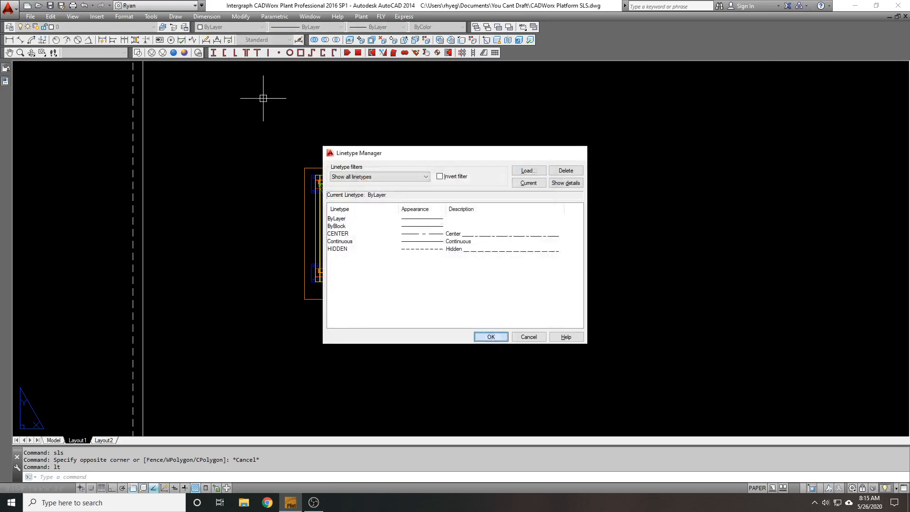
pyautogui.click(492, 337)
# - Reopen the Steel Single Line settings and look for the HIDDEN linetype among the Symbol's minor linetype options, keeping ByLayer
pyautogui.write('sls')
pyautogui.press('Return')
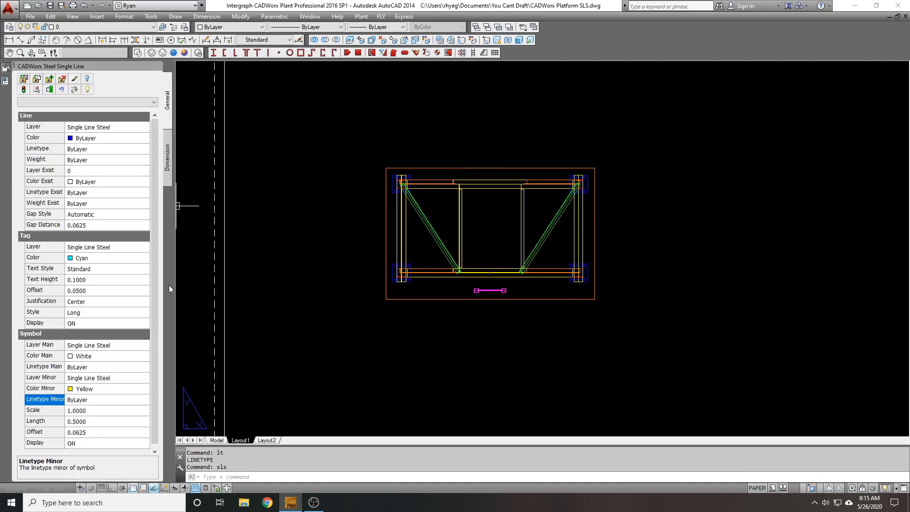
pyautogui.click(130, 401)
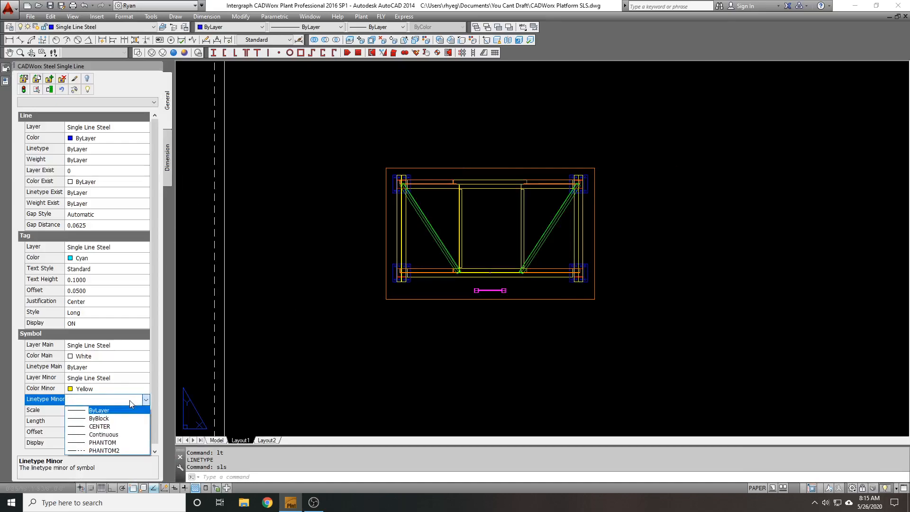
pyautogui.click(117, 454)
pyautogui.click(282, 228)
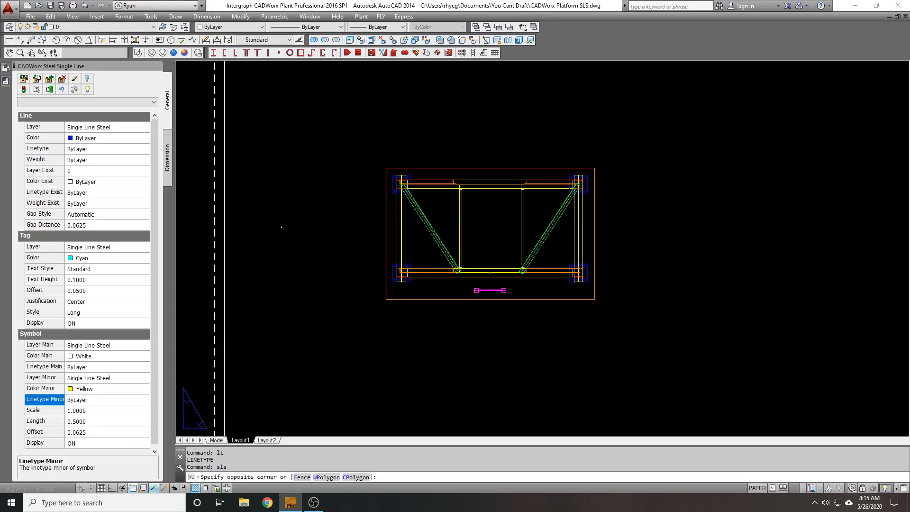
pyautogui.press('Escape')
pyautogui.click(116, 400)
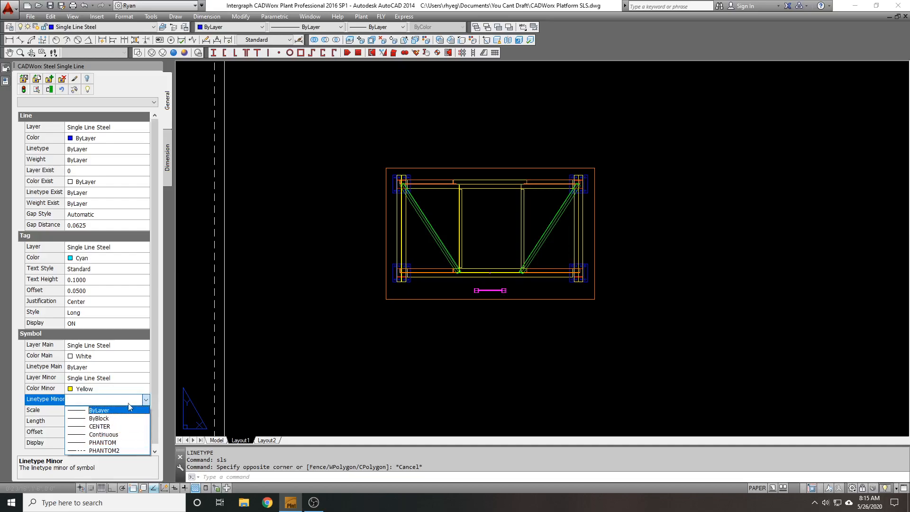
pyautogui.click(127, 409)
pyautogui.click(250, 338)
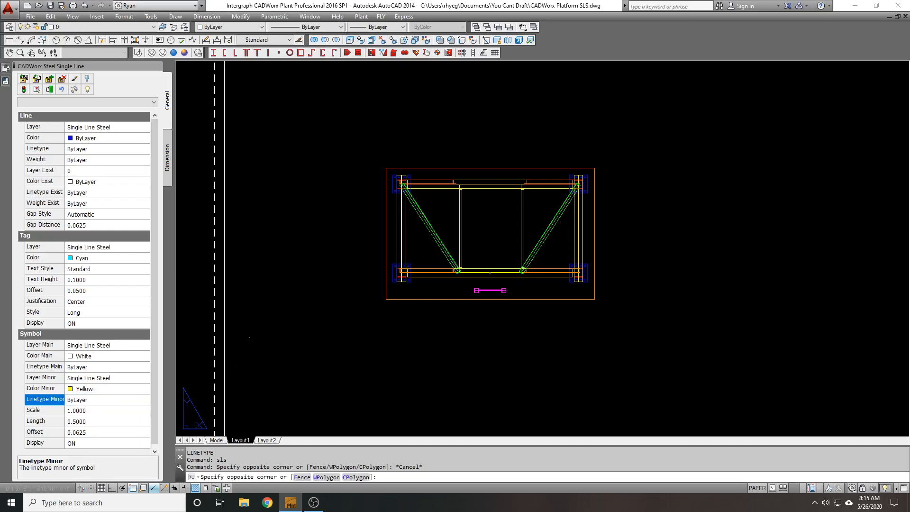
pyautogui.press('Escape')
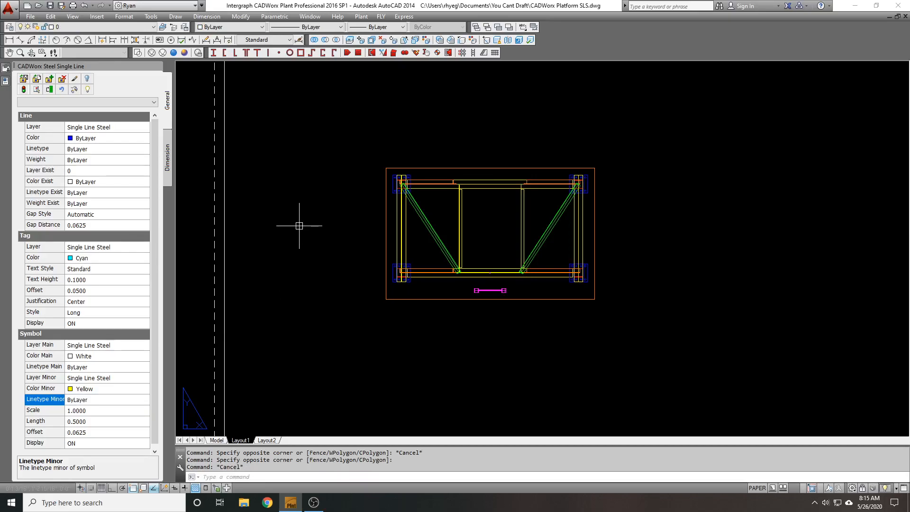
# - Check the Symbol's minor linetype options for HIDDEN again, keep ByLayer, and close the Steel Single Line settings
pyautogui.click(112, 401)
pyautogui.click(112, 401)
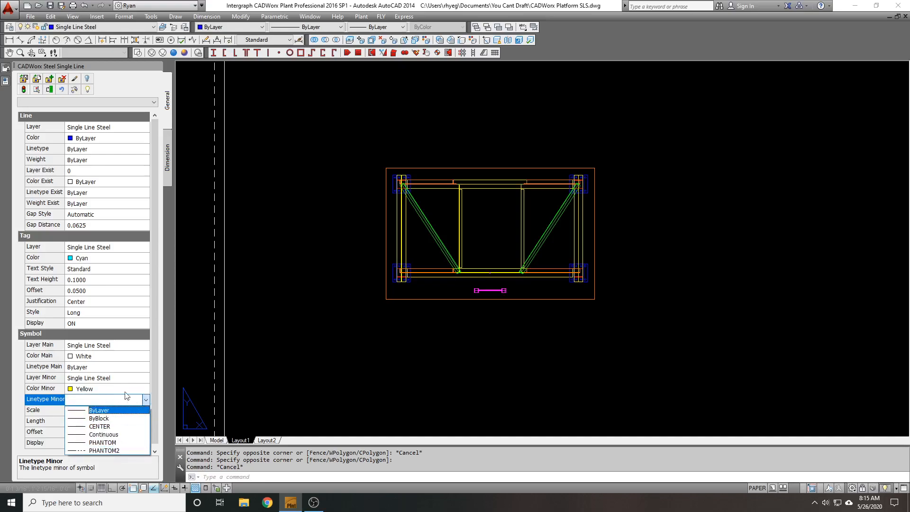
pyautogui.click(117, 410)
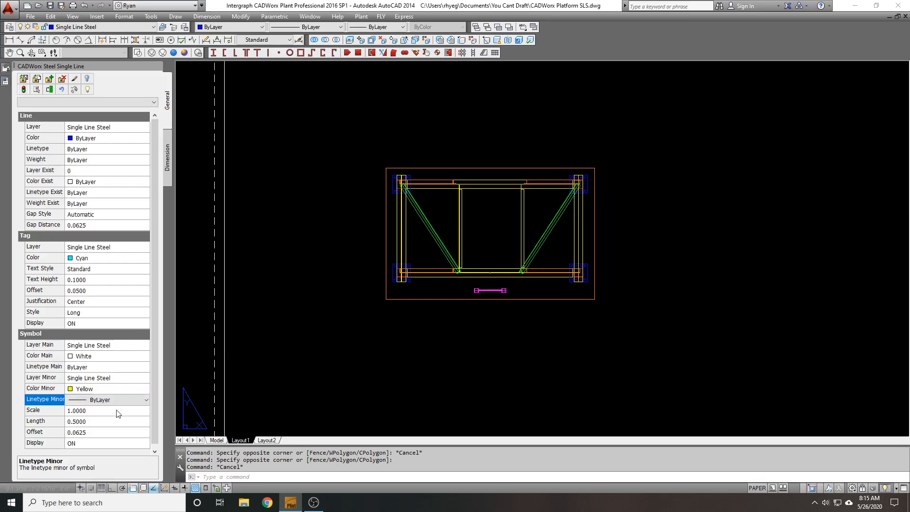
pyautogui.click(100, 410)
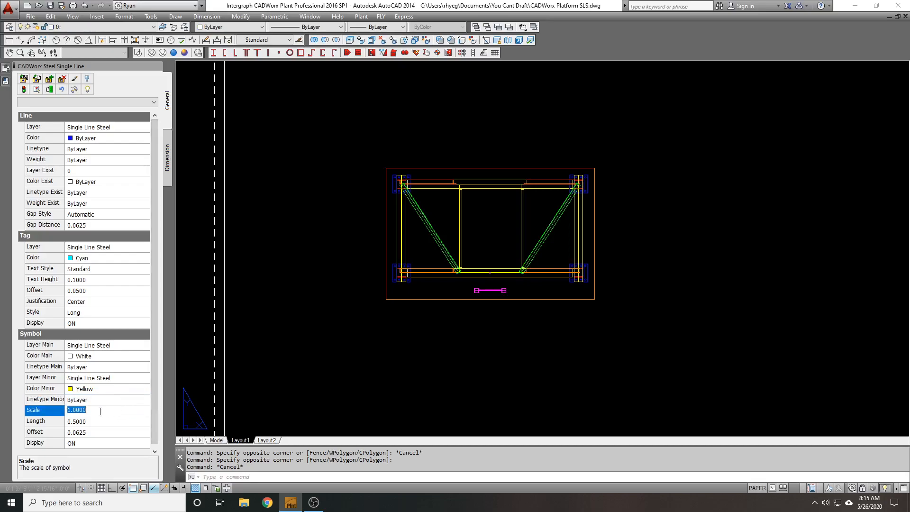
pyautogui.click(309, 205)
pyautogui.press('Escape')
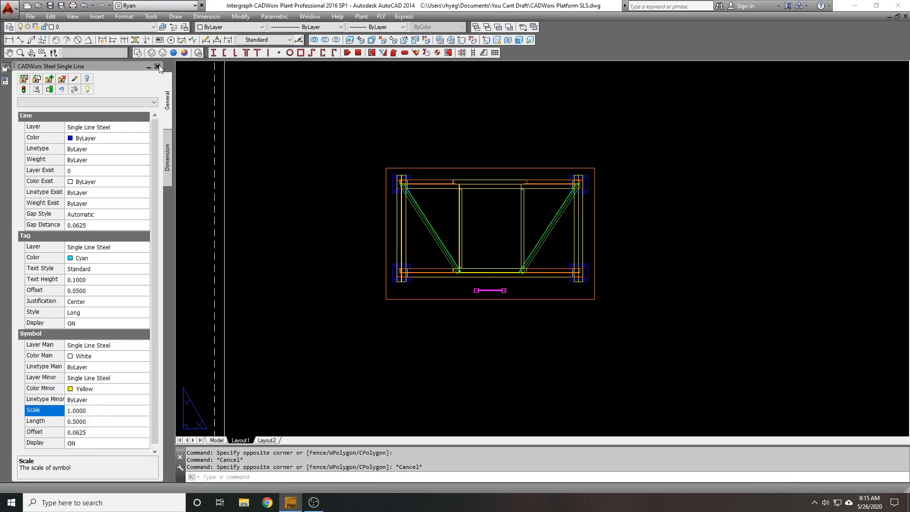
pyautogui.click(158, 66)
pyautogui.click(205, 121)
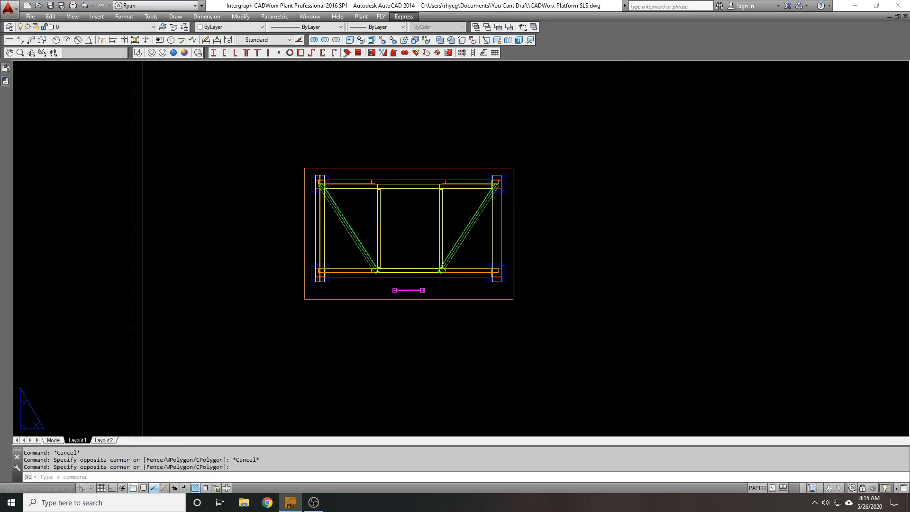
# - Save and close the drawing, and reopen CADWorx Platform SLS.dwg from the recent files
pyautogui.hotkey('ctrl', 's')
pyautogui.click(30, 17)
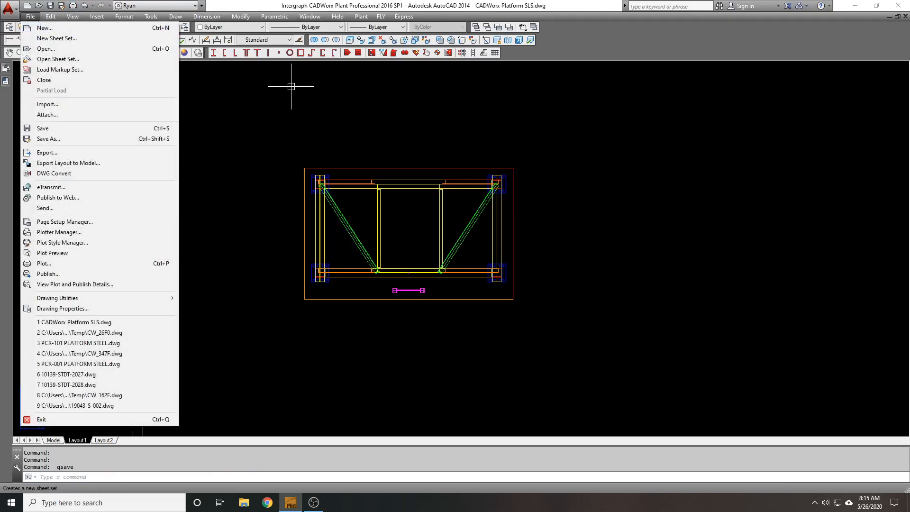
pyautogui.click(903, 16)
pyautogui.click(903, 16)
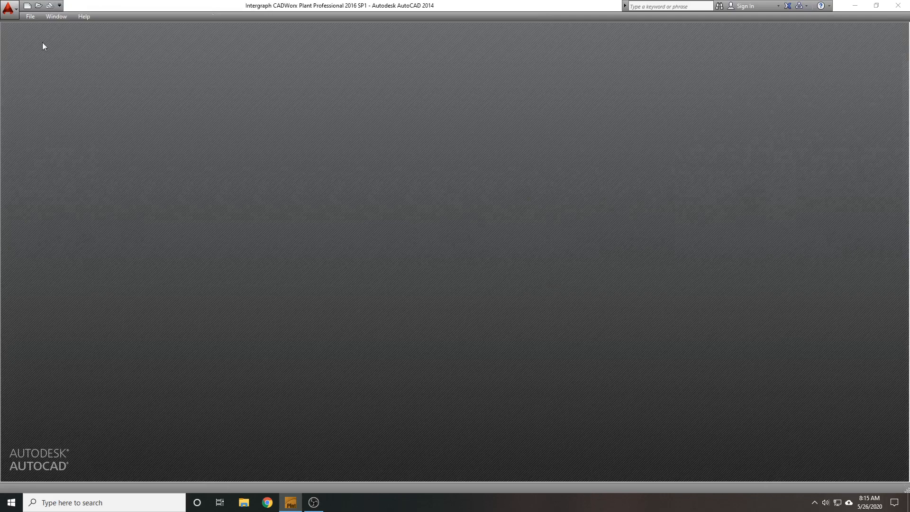
pyautogui.click(33, 18)
pyautogui.click(113, 157)
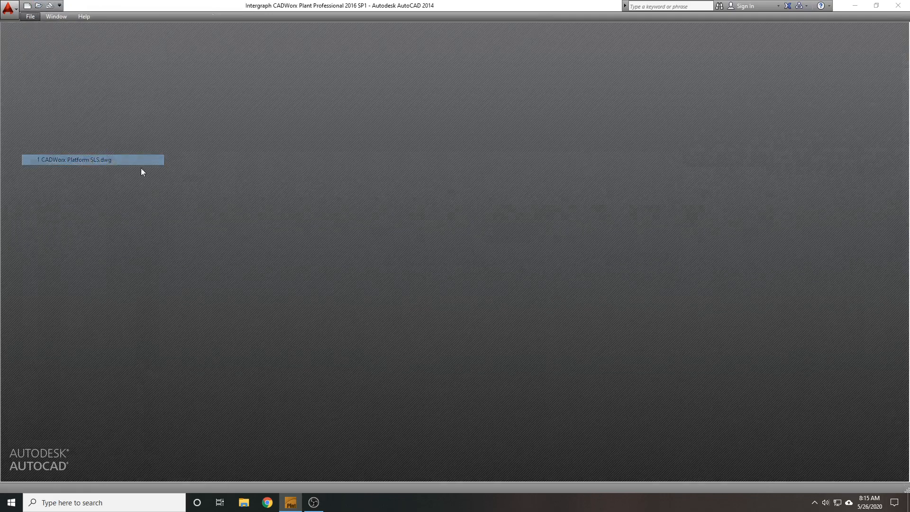
# - Reopen the Steel Single Line settings with the sls command and examine the Symbol's minor linetype options, leaving ByLayer in place
pyautogui.write('sls')
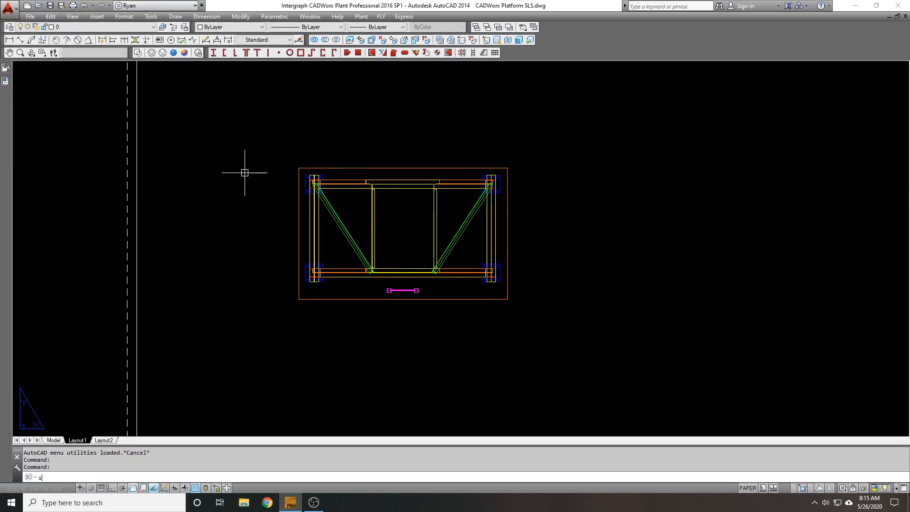
pyautogui.press('Return')
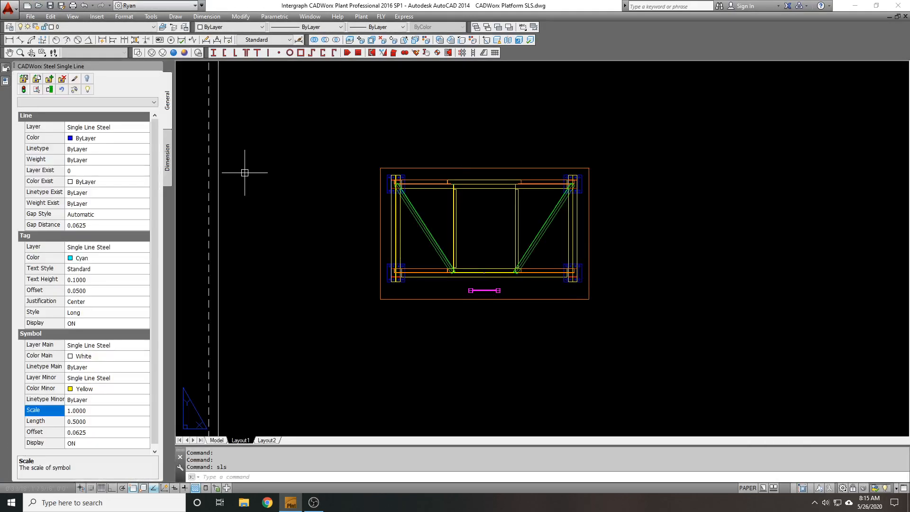
pyautogui.click(118, 400)
pyautogui.click(120, 401)
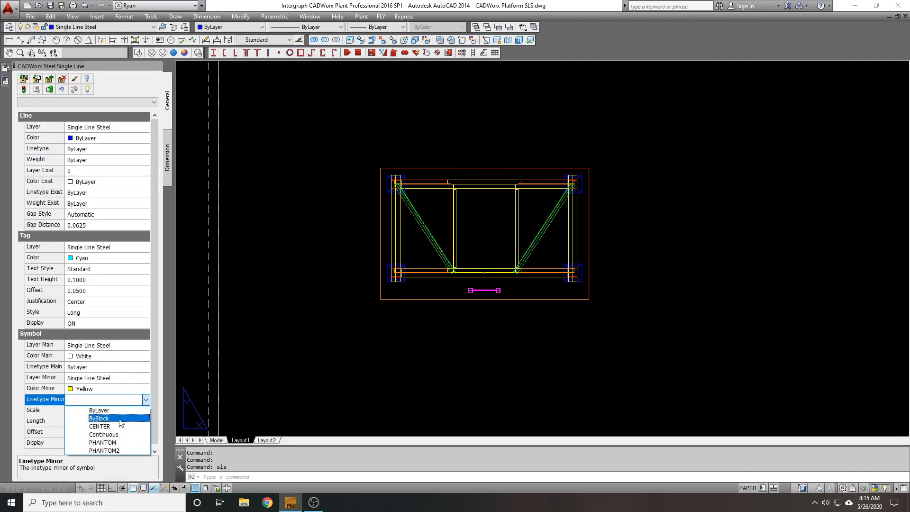
pyautogui.click(148, 398)
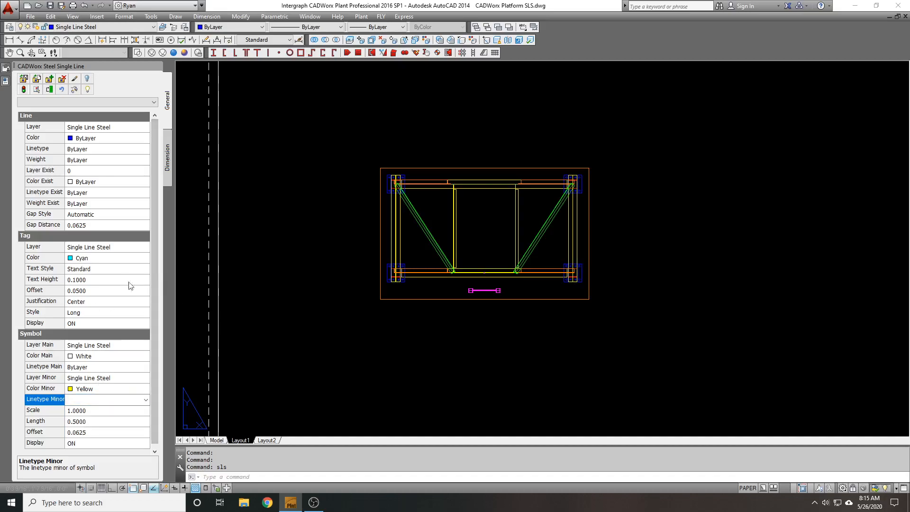
pyautogui.click(146, 401)
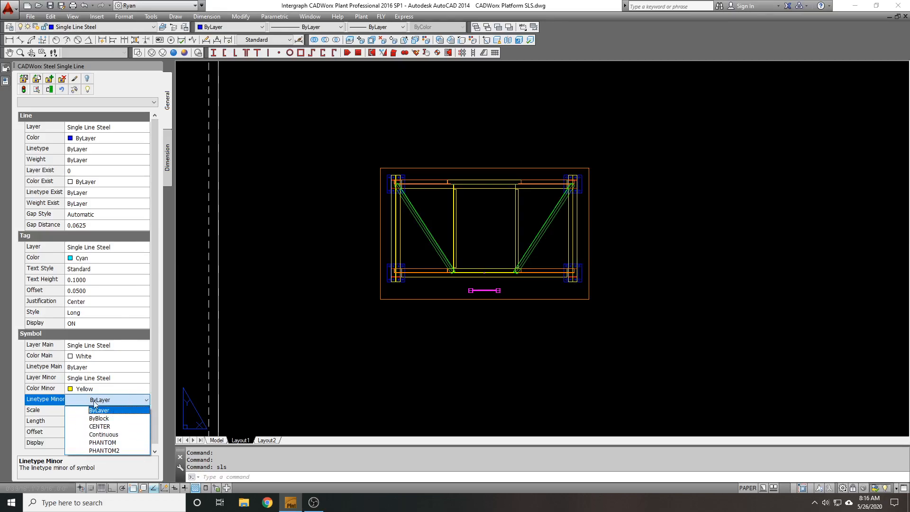
pyautogui.click(142, 401)
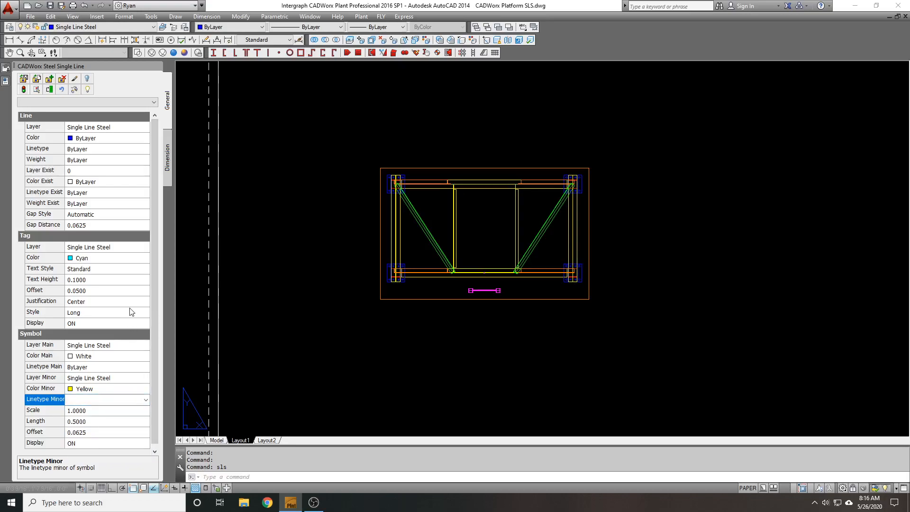
pyautogui.click(259, 334)
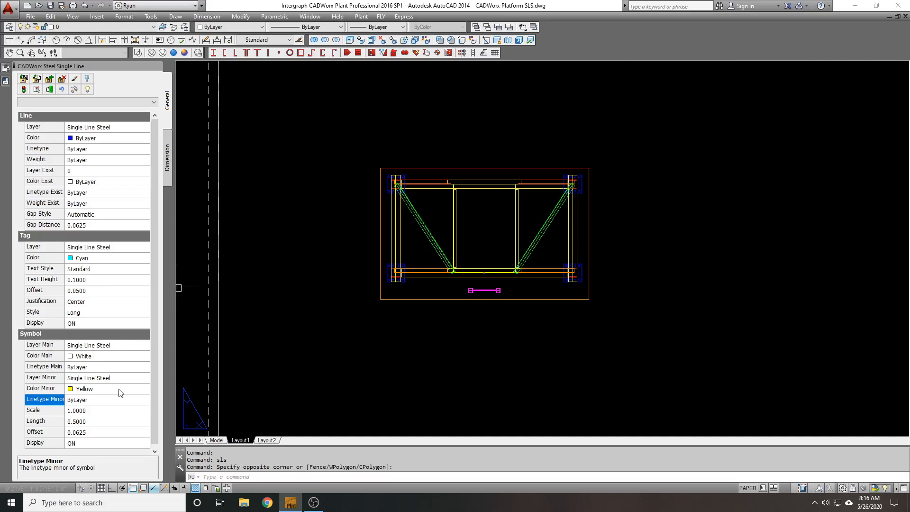
# - Review the Symbol's scale, length and offset values in the Steel Single Line settings
pyautogui.scroll(-1, 156, 378)
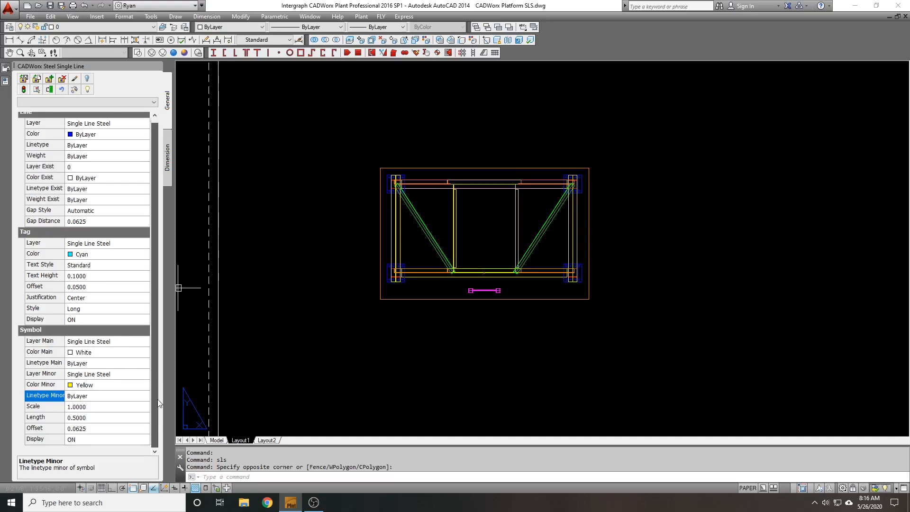
pyautogui.click(112, 406)
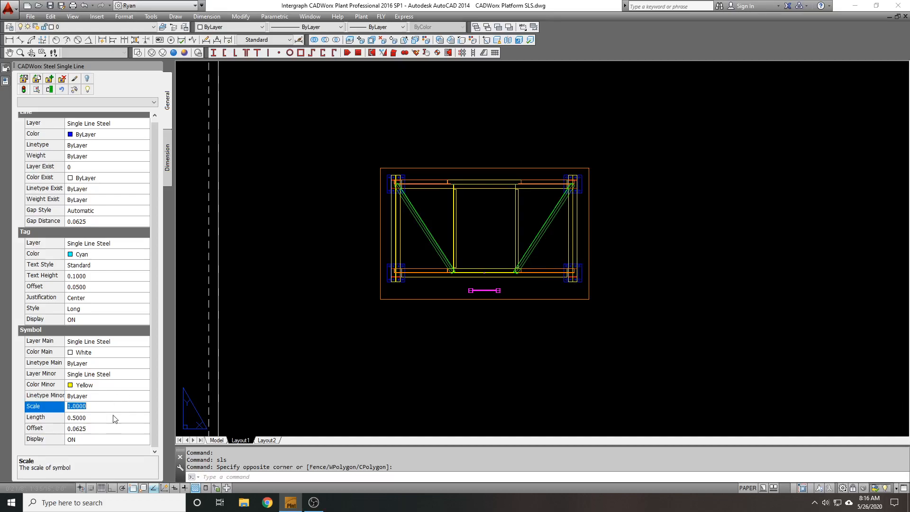
pyautogui.click(113, 418)
pyautogui.click(107, 429)
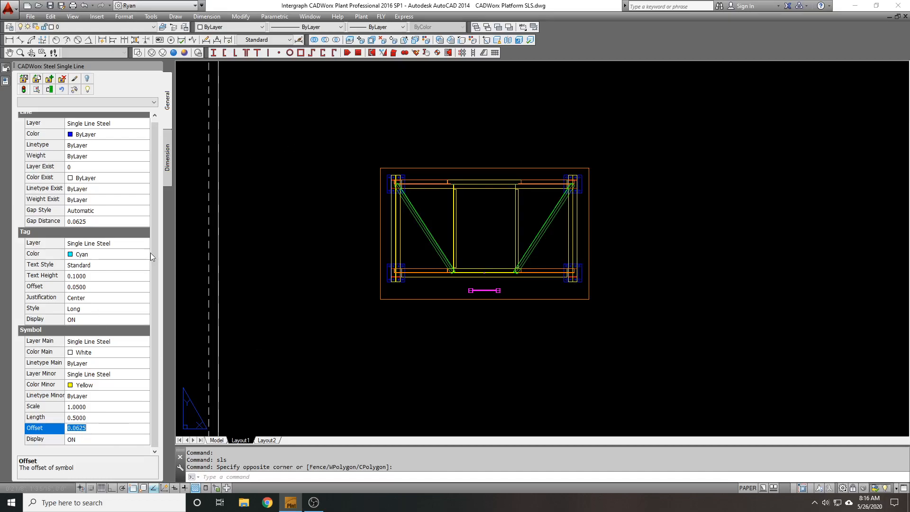
pyautogui.moveTo(155, 249); pyautogui.dragTo(158, 195)
pyautogui.moveTo(5, 71)
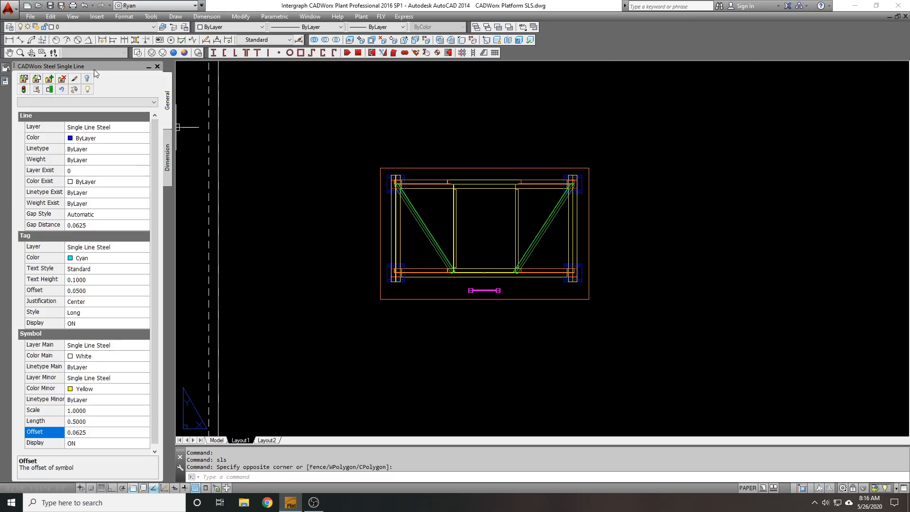
# - Save the current Steel Single Line configuration as a new setting named Plan and select it as the active setting
pyautogui.click(76, 102)
pyautogui.click(95, 103)
pyautogui.click(49, 80)
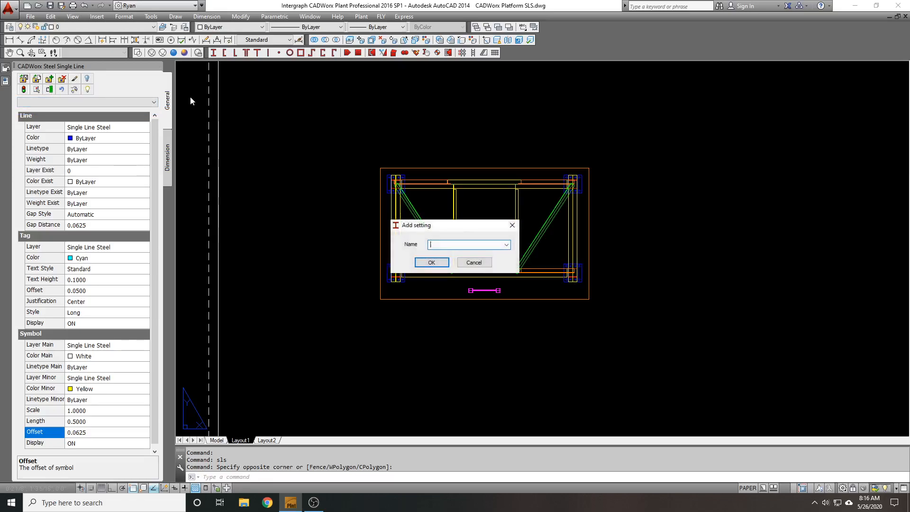
pyautogui.write('Plan')
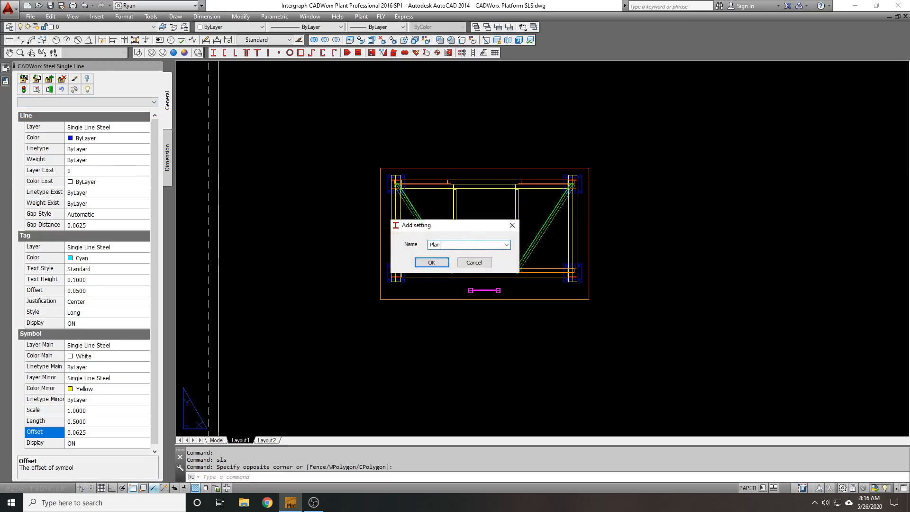
pyautogui.press('Return')
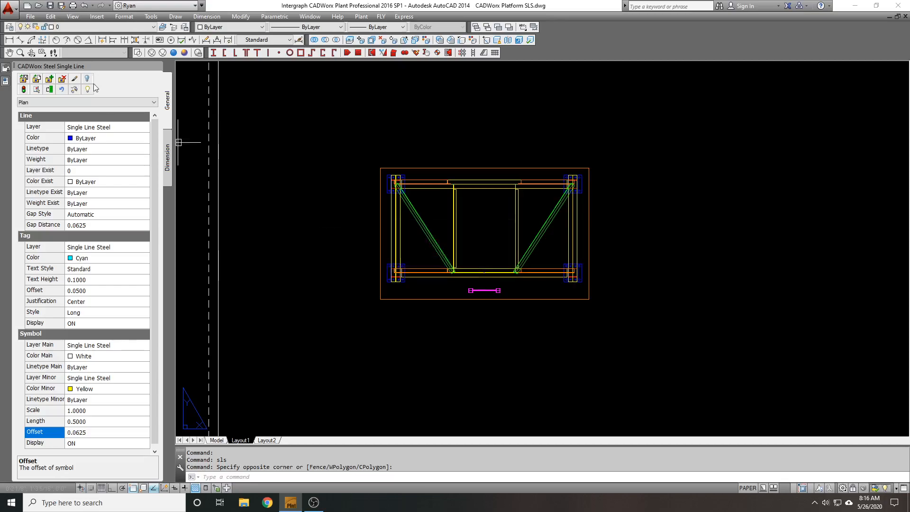
pyautogui.click(123, 104)
pyautogui.click(105, 118)
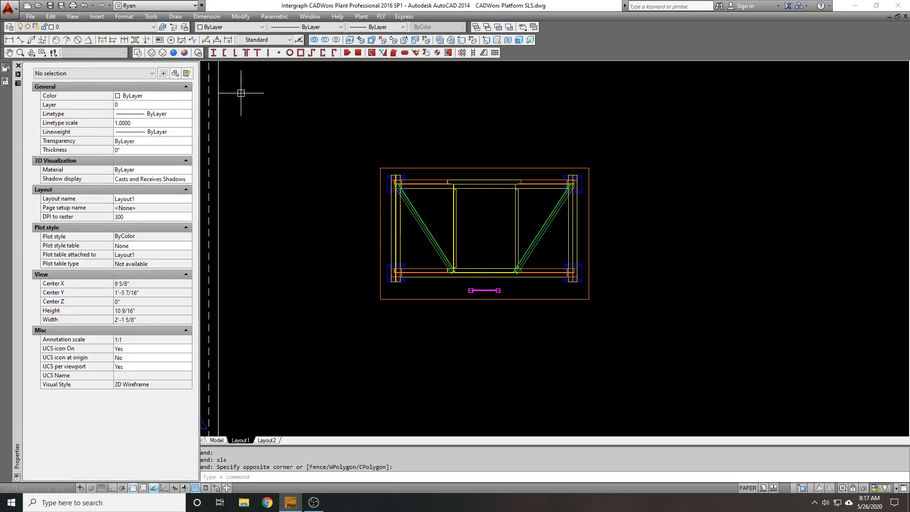
# - Generate the single-line steel drawing from the top-view platform viewport, accepting Yes to turn off the viewport
pyautogui.click(24, 90)
pyautogui.click(476, 168)
pyautogui.press('Return')
pyautogui.press('Return')
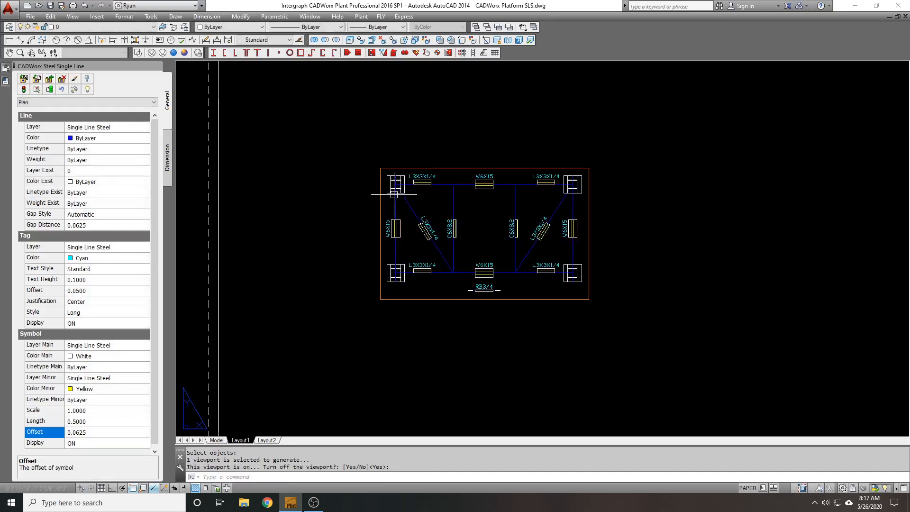
# - Inspect the generated single-line plan, including its member lines, size tags and symbols
pyautogui.scroll(4, 462, 204)
pyautogui.scroll(-1, 481, 203)
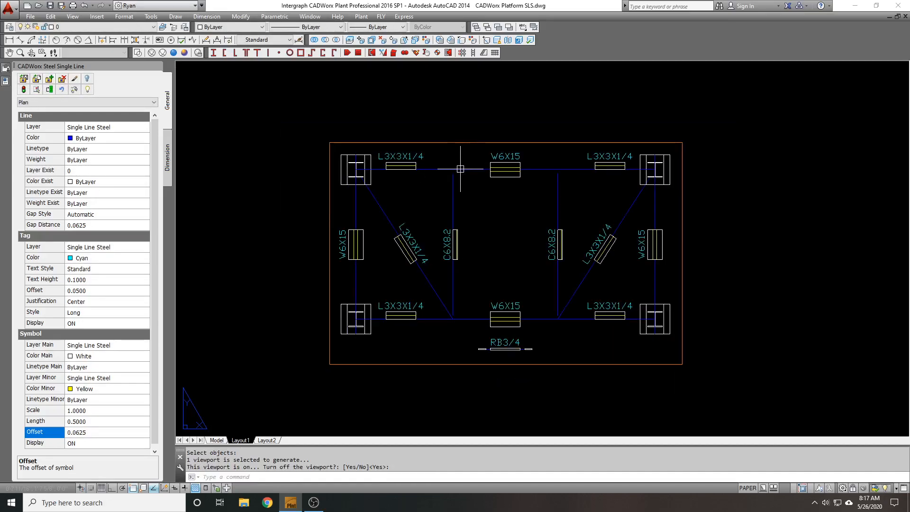
pyautogui.press('Escape')
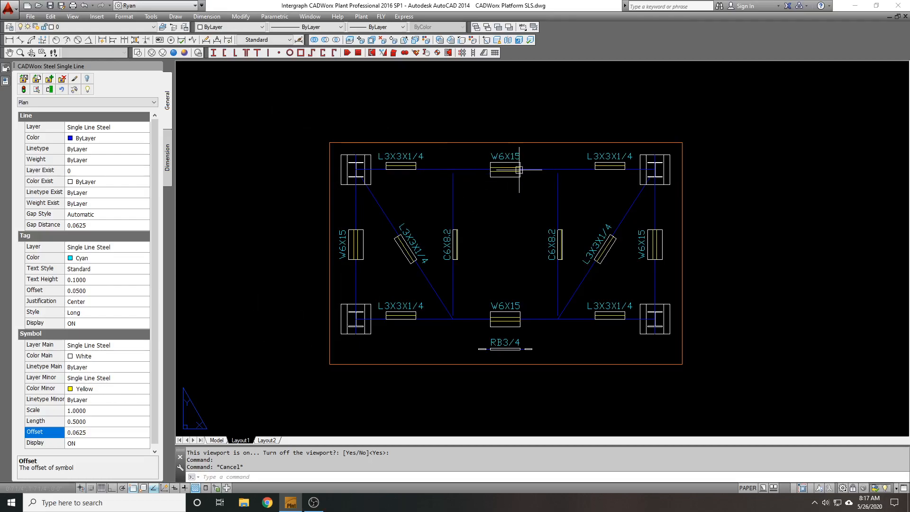
pyautogui.scroll(3, 521, 170)
pyautogui.scroll(-2, 494, 173)
pyautogui.scroll(-1, 358, 184)
pyautogui.scroll(-2, 360, 183)
pyautogui.moveTo(365, 183); pyautogui.dragTo(441, 187, button='middle')
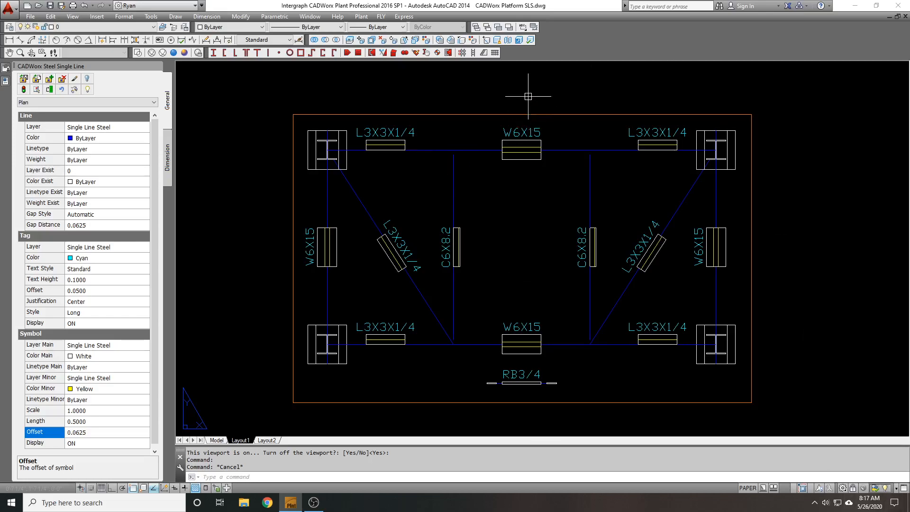
pyautogui.moveTo(490, 186); pyautogui.dragTo(488, 158, button='middle')
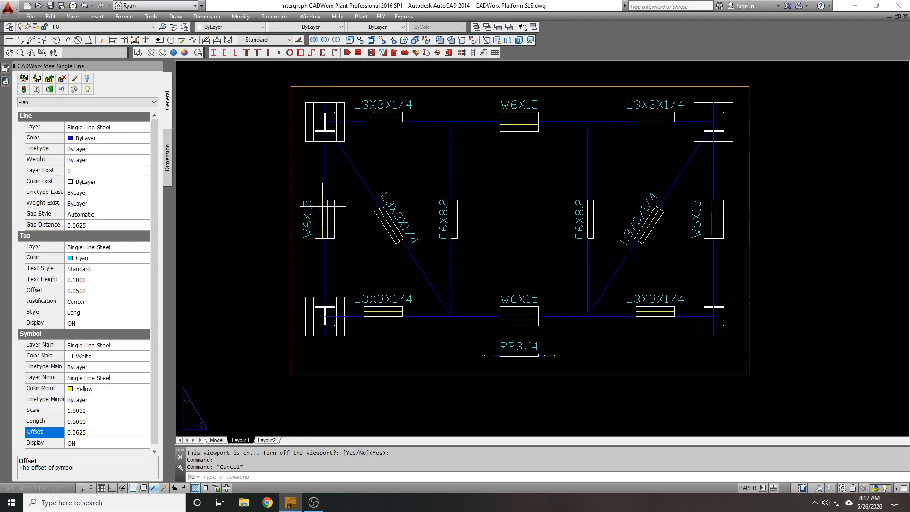
# - Set the Symbol's offset to .04 and apply the changed setting to the platform viewport
pyautogui.click(119, 430)
pyautogui.write('.04')
pyautogui.click(254, 194)
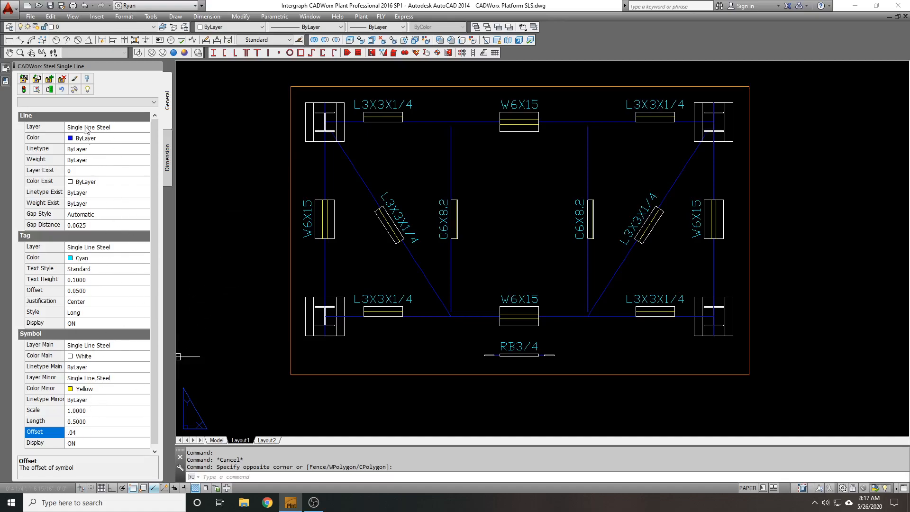
pyautogui.click(38, 81)
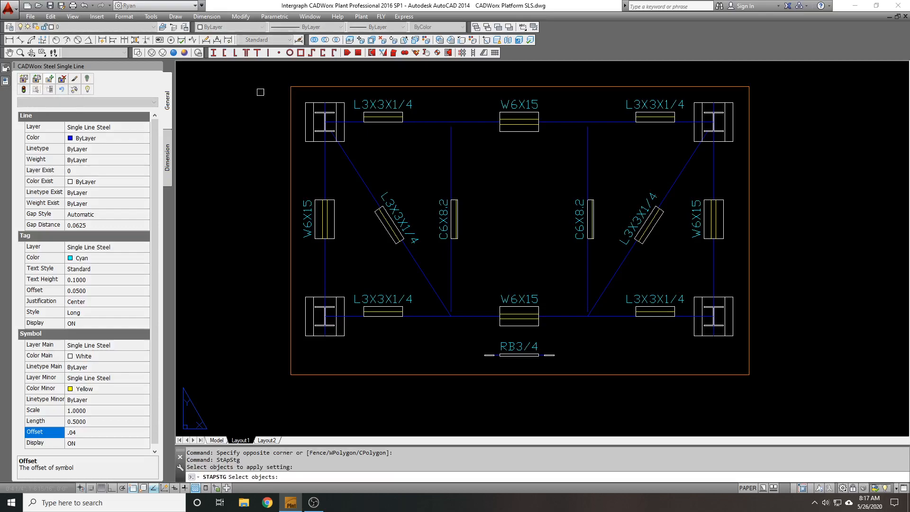
pyautogui.click(452, 85)
pyautogui.press('Return')
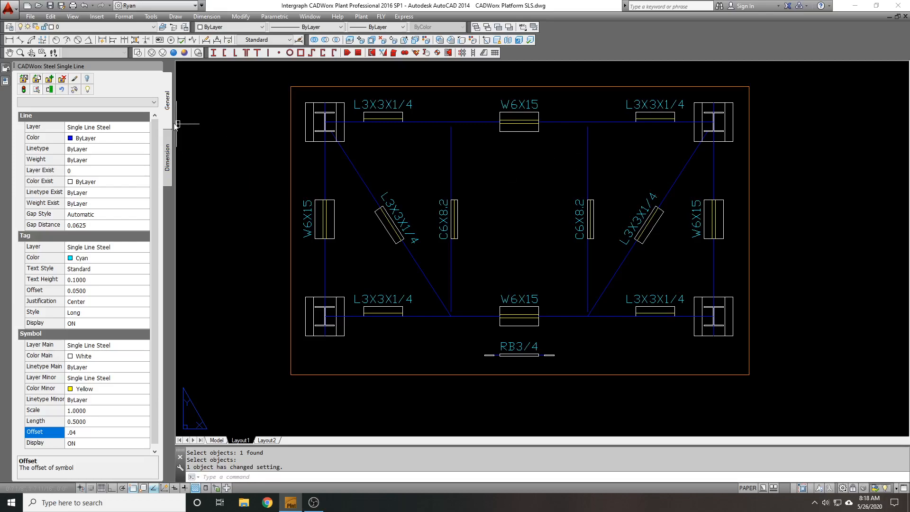
# - Set the Symbol's length to .7 and apply the changed setting to the left W6X15 member only
pyautogui.click(36, 90)
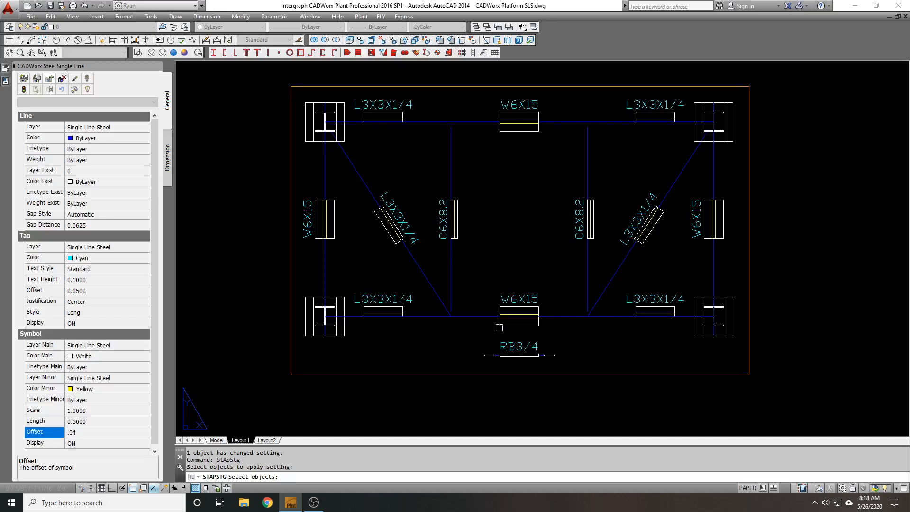
pyautogui.press('Escape')
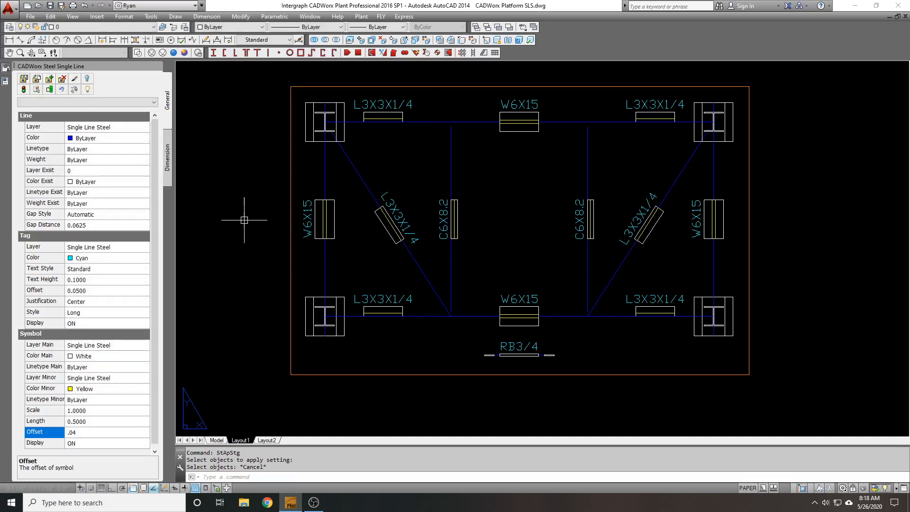
pyautogui.click(105, 422)
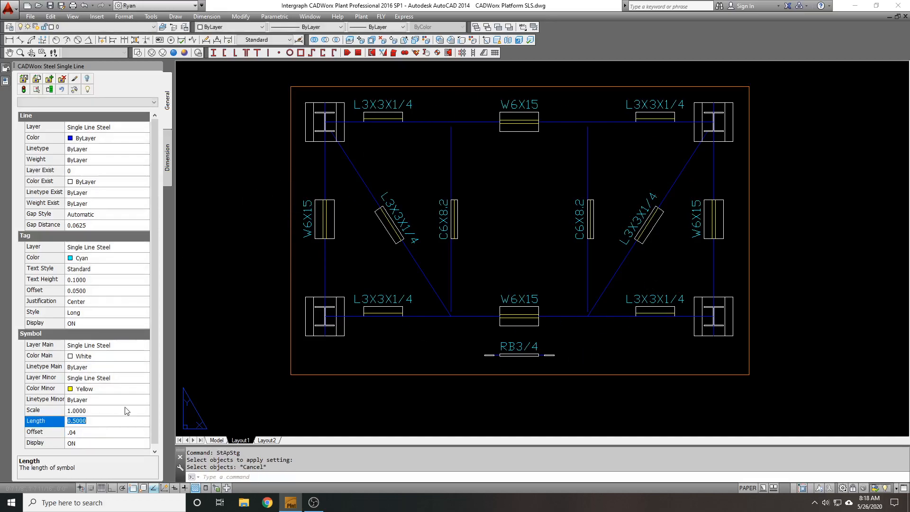
pyautogui.write('.7')
pyautogui.press('Return')
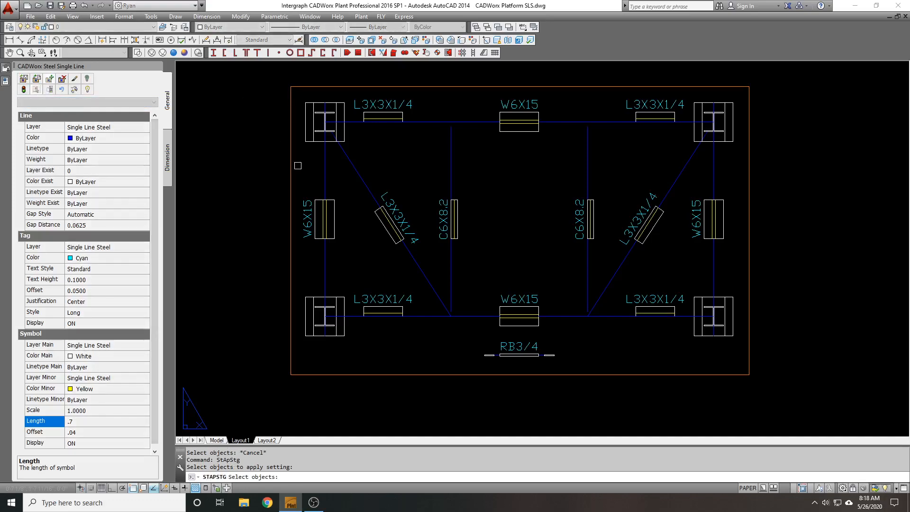
pyautogui.click(335, 216)
pyautogui.press('Return')
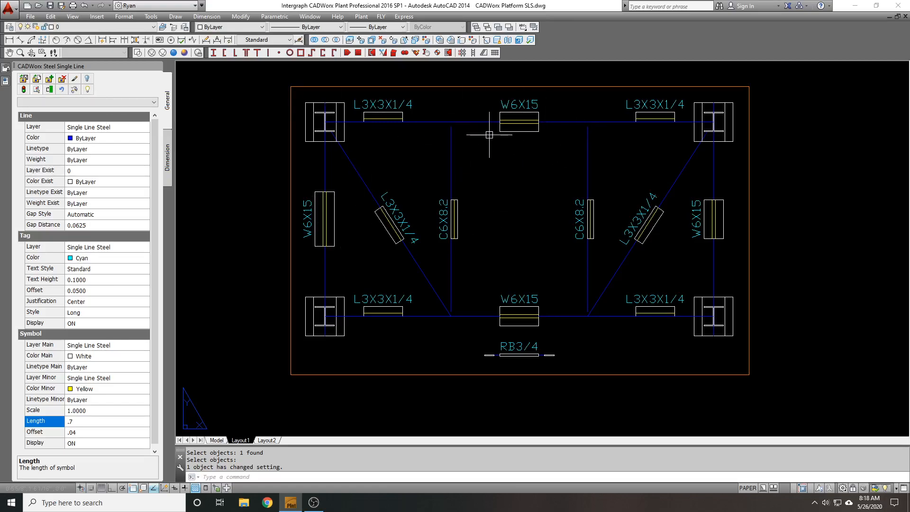
# - Set the Symbol's length to .4 and apply the changed setting to the whole platform viewport
pyautogui.click(233, 317)
pyautogui.click(102, 422)
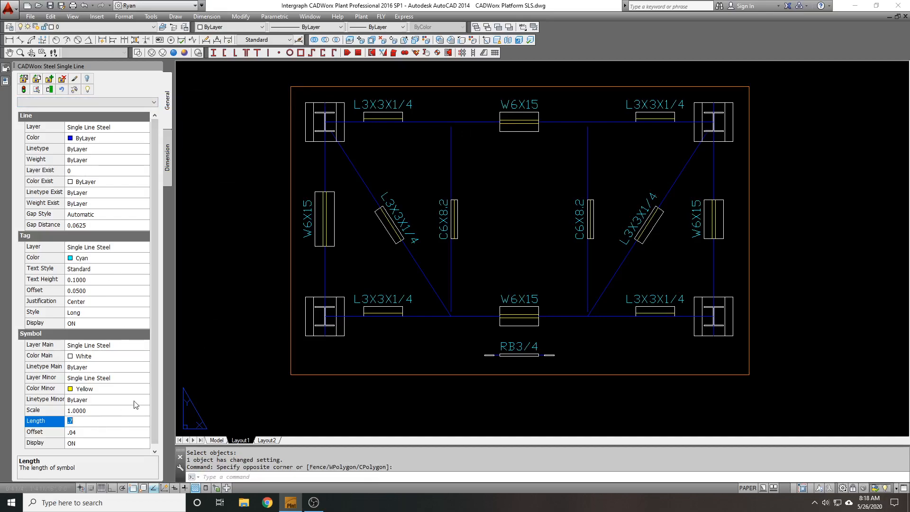
pyautogui.click(36, 89)
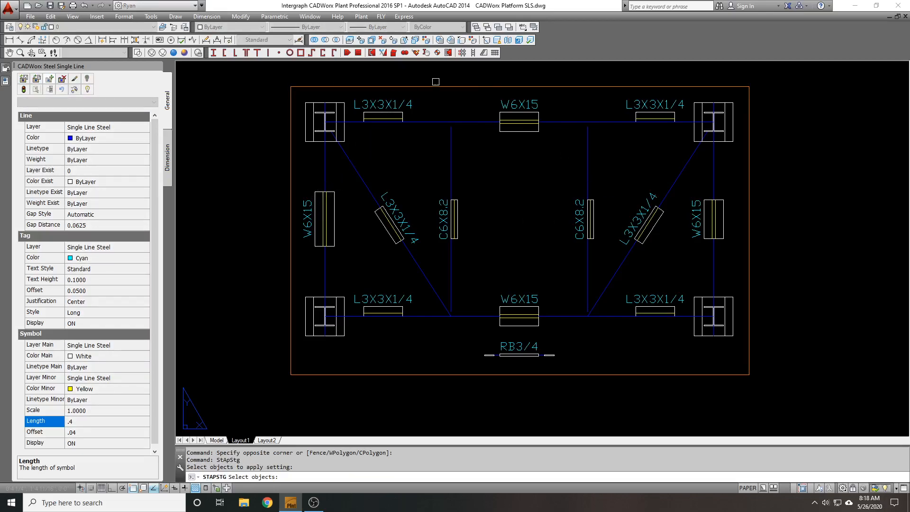
pyautogui.click(440, 86)
pyautogui.press('Return')
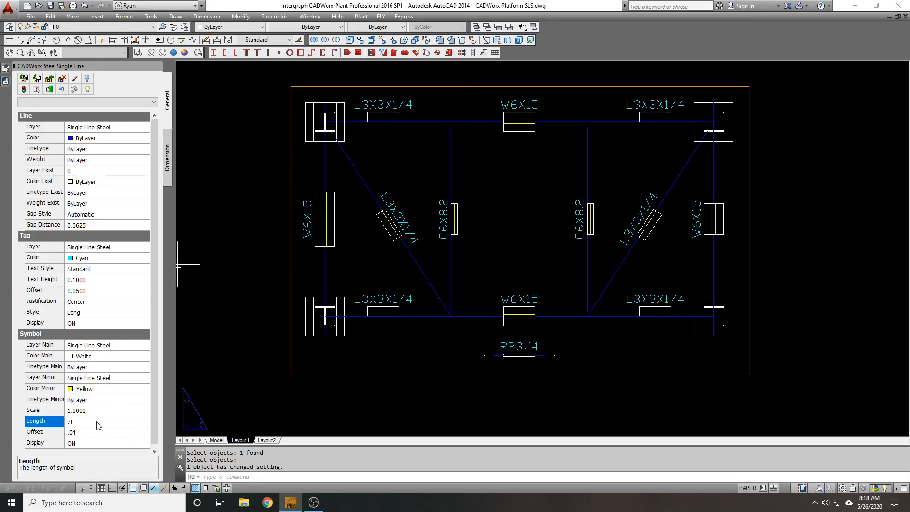
# - Reload the saved Plan setting and apply it to the platform viewport
pyautogui.click(87, 102)
pyautogui.click(129, 95)
pyautogui.click(92, 103)
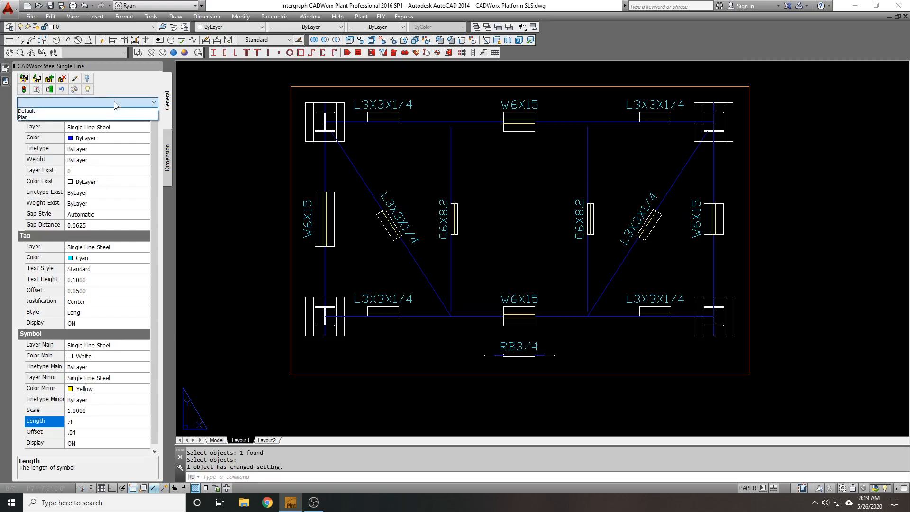
pyautogui.click(81, 117)
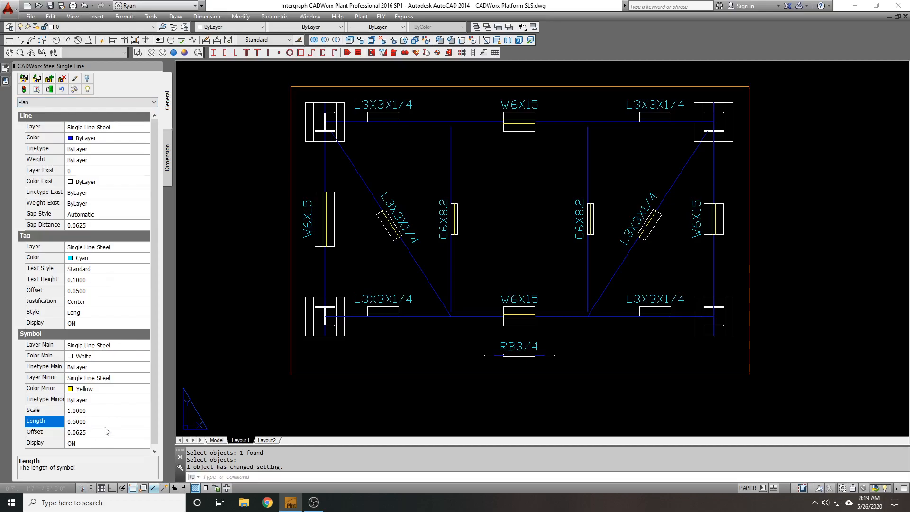
pyautogui.click(32, 89)
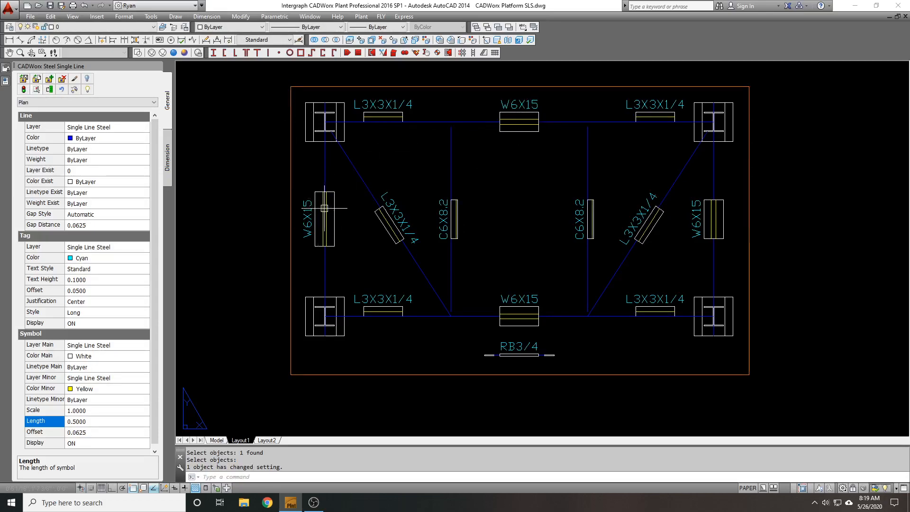
# - Reset the individually changed left W6X15 member to the viewport's setting
pyautogui.click(61, 90)
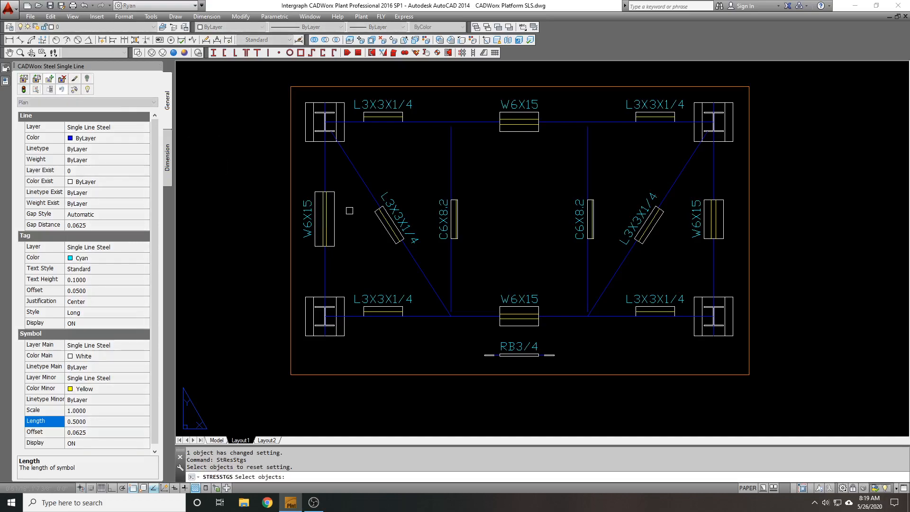
pyautogui.click(333, 207)
pyautogui.press('Return')
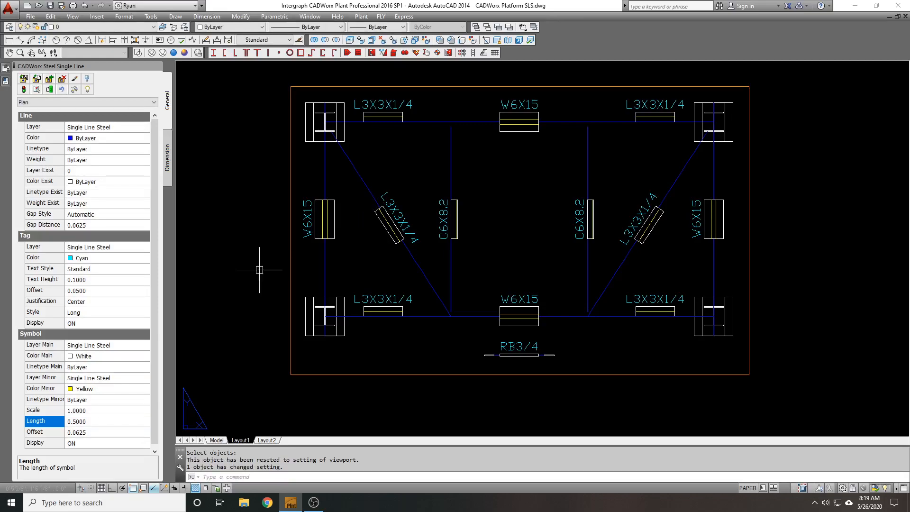
# - Set the Symbol's offset to .4 and apply the changed setting to the platform viewport
pyautogui.click(88, 432)
pyautogui.write('.4')
pyautogui.press('Return')
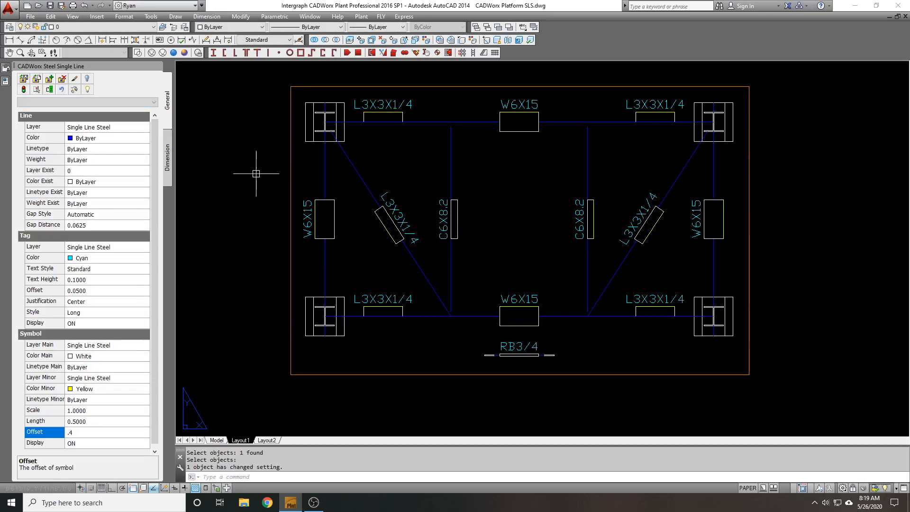
# - Set the Symbol's offset to .04 and apply the setting to the platform viewport
pyautogui.click(97, 431)
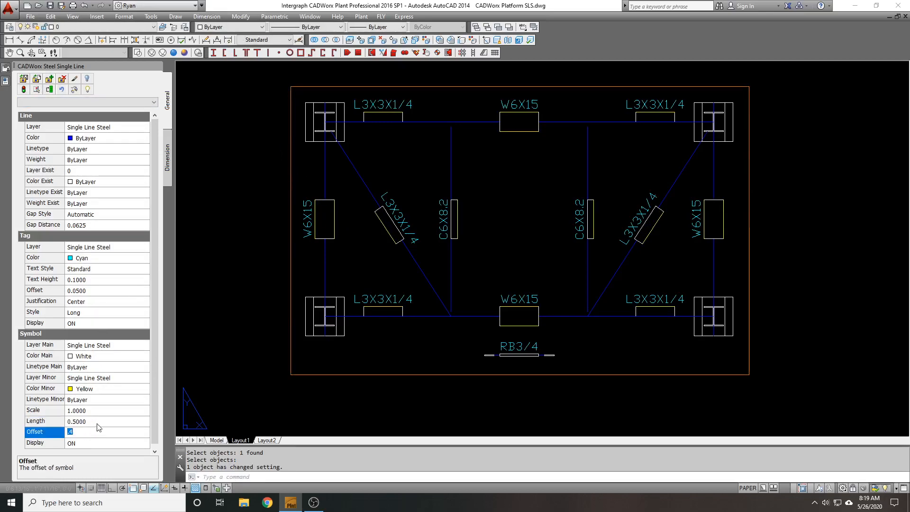
pyautogui.write('.04')
pyautogui.press('Return')
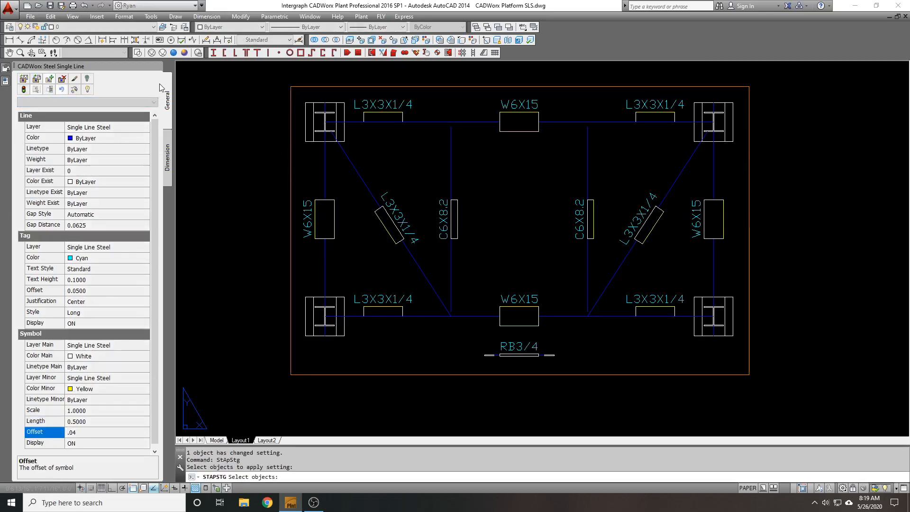
pyautogui.click(336, 86)
pyautogui.press('Return')
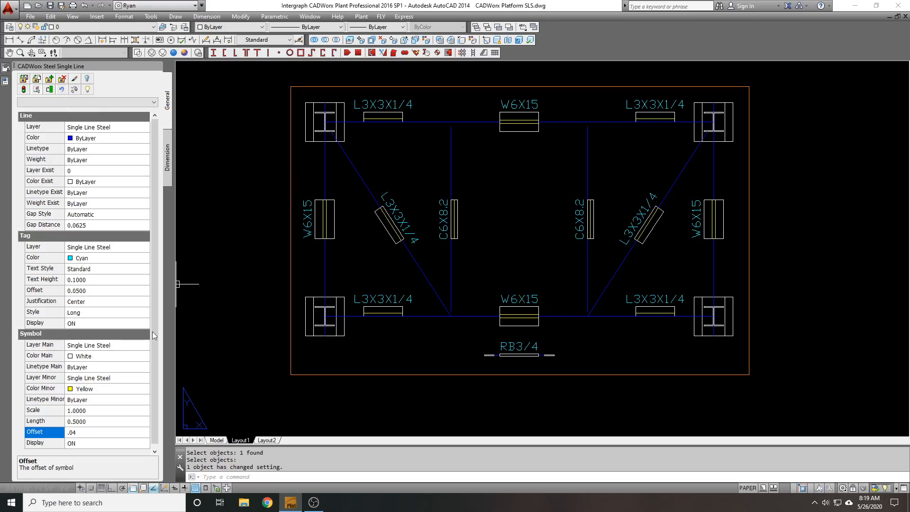
# - Save the current Steel Single Line configuration under the existing name Plan
pyautogui.click(90, 432)
pyautogui.click(49, 78)
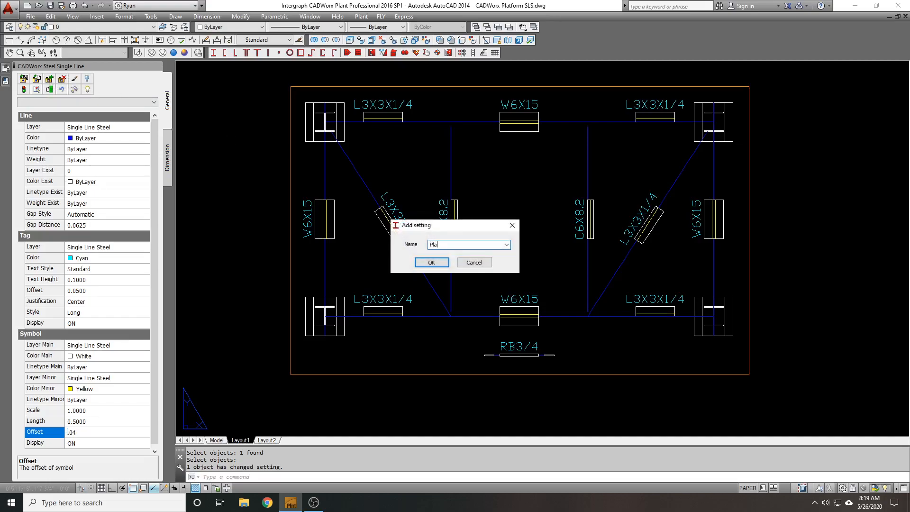
pyautogui.click(430, 262)
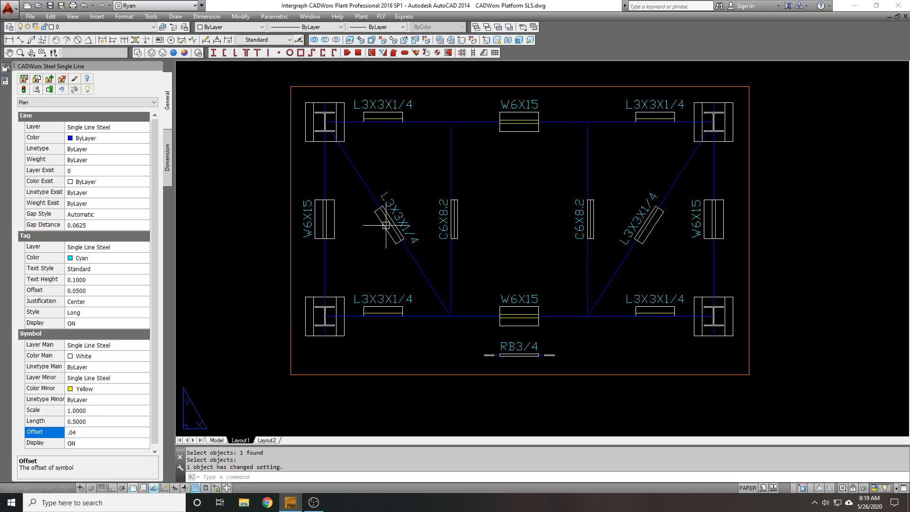
# - Switch to the Default setting and back to Plan to check that Plan keeps its saved symbol values
pyautogui.click(135, 103)
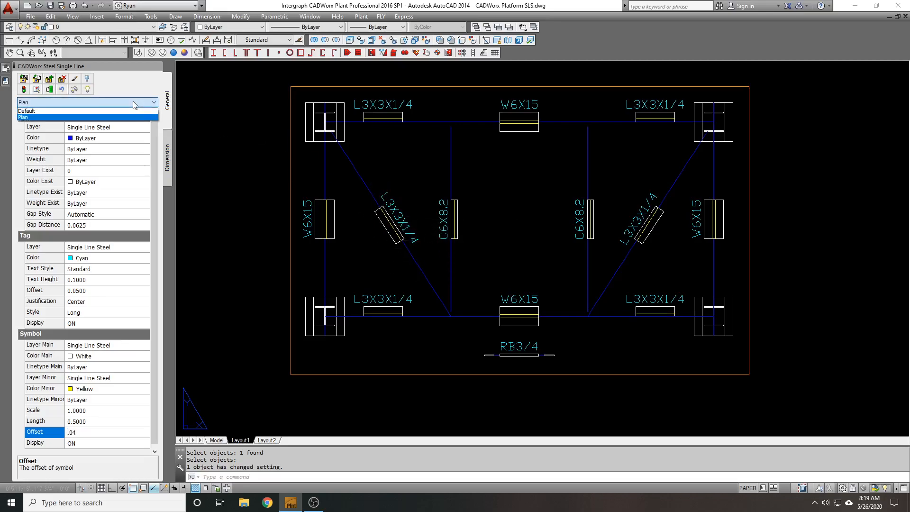
pyautogui.click(115, 119)
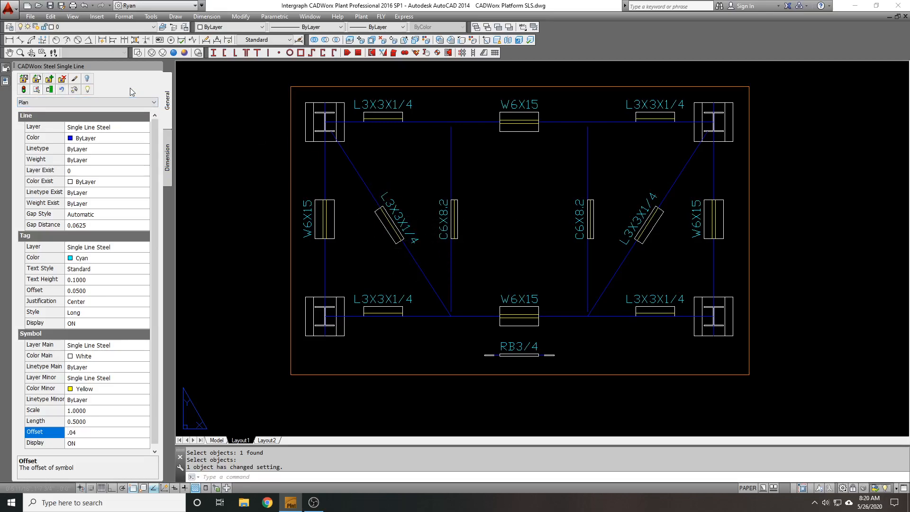
pyautogui.click(128, 100)
pyautogui.click(119, 111)
pyautogui.click(121, 100)
pyautogui.click(116, 119)
# - Set the width factor of the Standard text style to .85 and apply the change
pyautogui.scroll(-2, 478, 190)
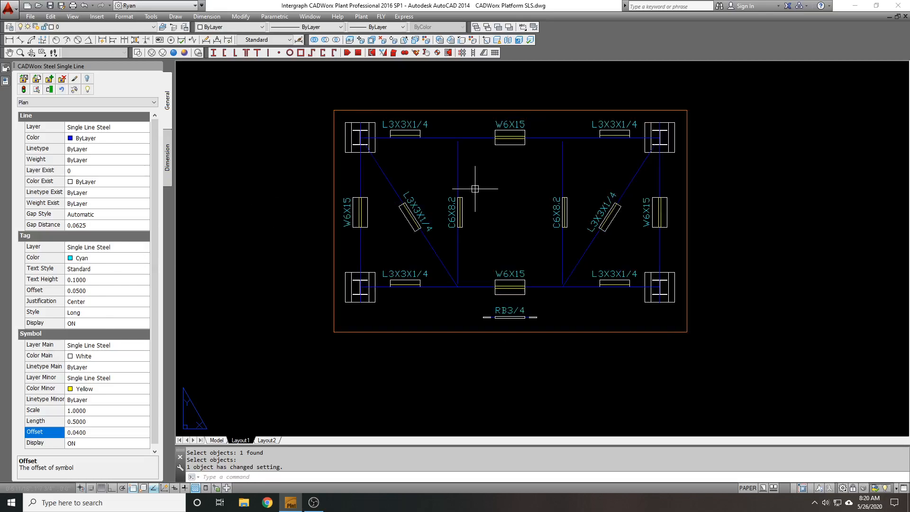
pyautogui.moveTo(479, 189); pyautogui.dragTo(494, 199, button='middle')
pyautogui.scroll(2, 480, 195)
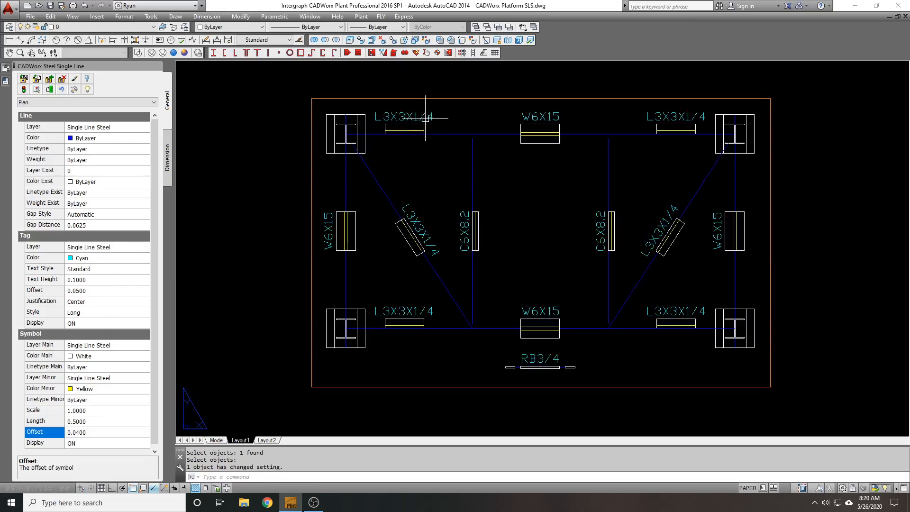
pyautogui.scroll(1, 540, 121)
pyautogui.scroll(-1, 539, 115)
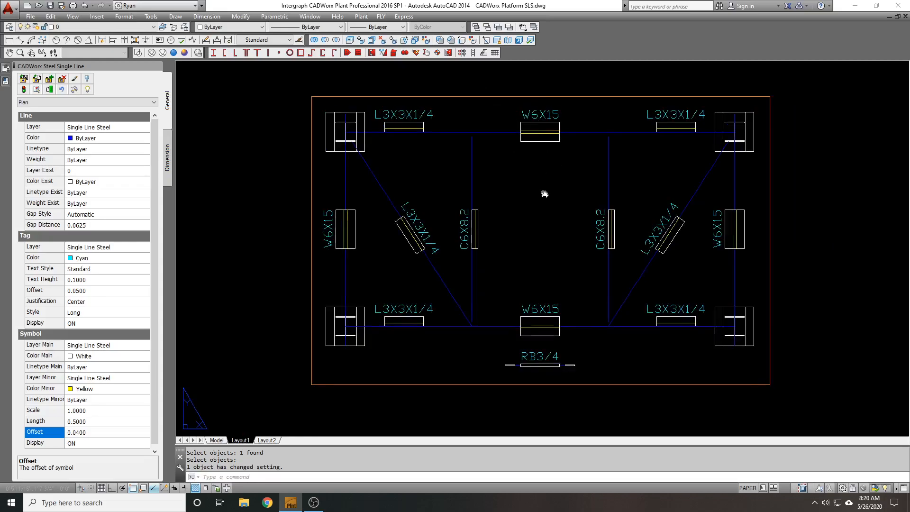
pyautogui.moveTo(544, 194); pyautogui.dragTo(542, 181, button='middle')
pyautogui.write('st')
pyautogui.press('Return')
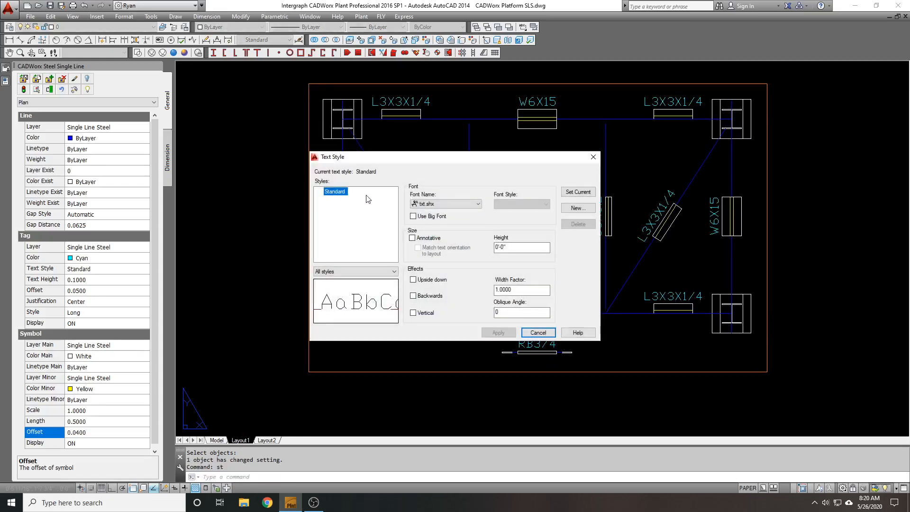
pyautogui.moveTo(528, 289); pyautogui.dragTo(474, 287)
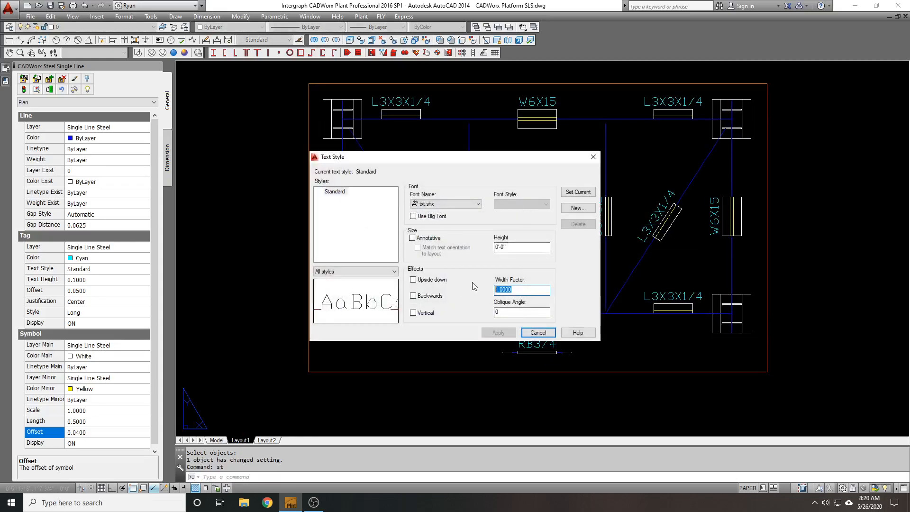
pyautogui.write('.85')
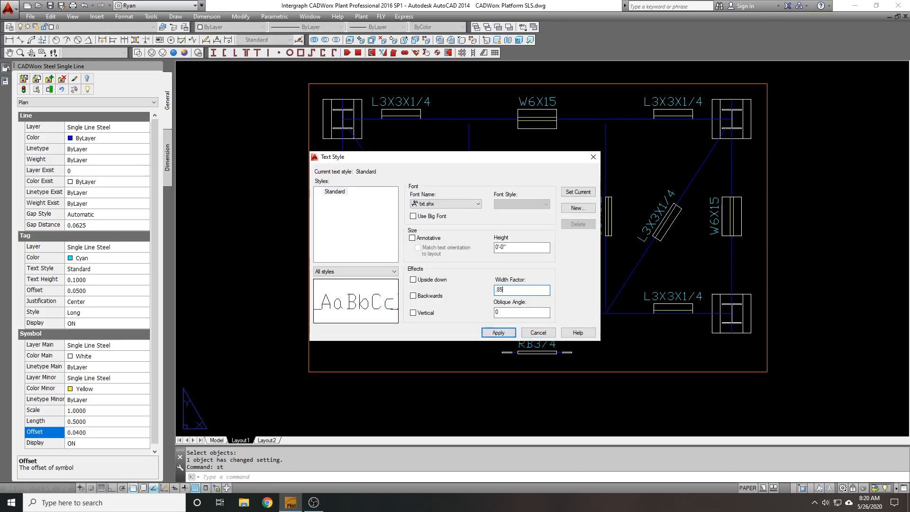
pyautogui.click(499, 332)
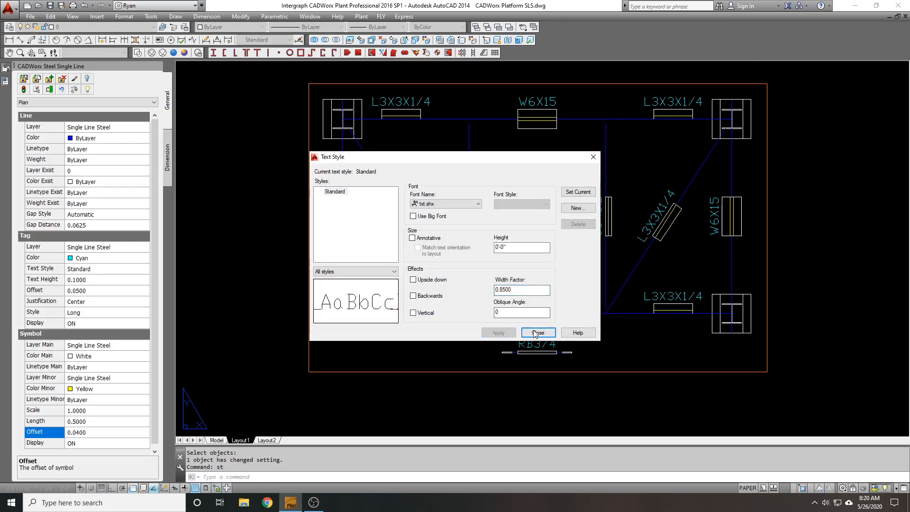
pyautogui.click(538, 333)
# - Regenerate the layout and reapply the Plan setting to the platform viewport to update its size tags
pyautogui.write('regen')
pyautogui.press('Return')
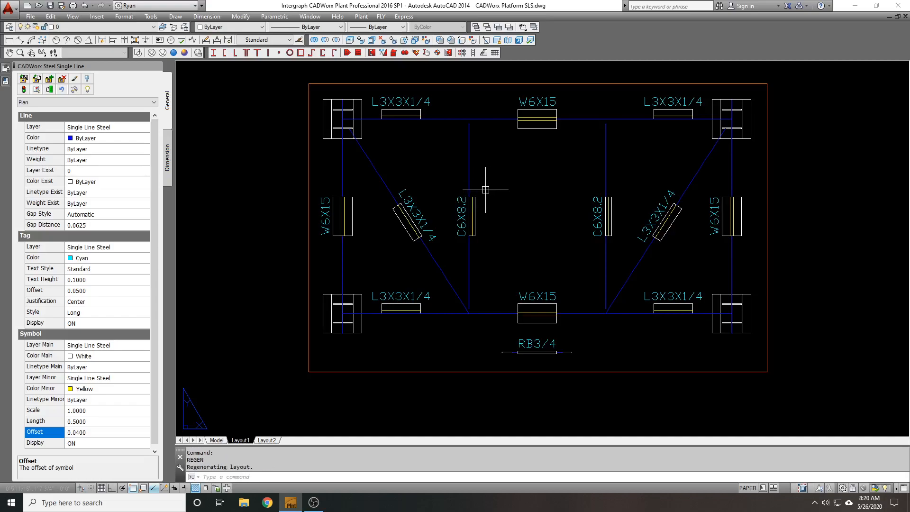
pyautogui.press('Escape')
pyautogui.scroll(2, 415, 116)
pyautogui.scroll(-2, 415, 118)
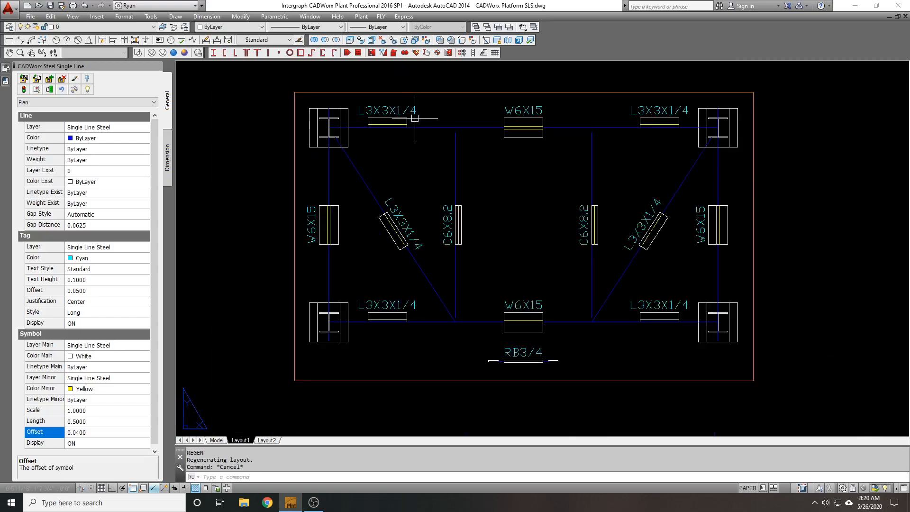
pyautogui.click(37, 90)
pyautogui.click(443, 95)
pyautogui.press('Return')
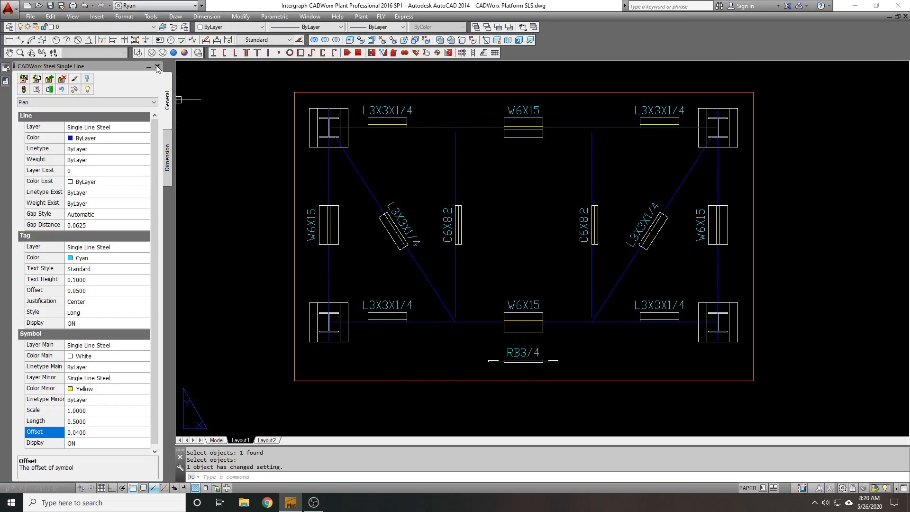
# - Close the Steel Single Line palette and check the 3D platform in model space before returning to Layout1
pyautogui.click(158, 69)
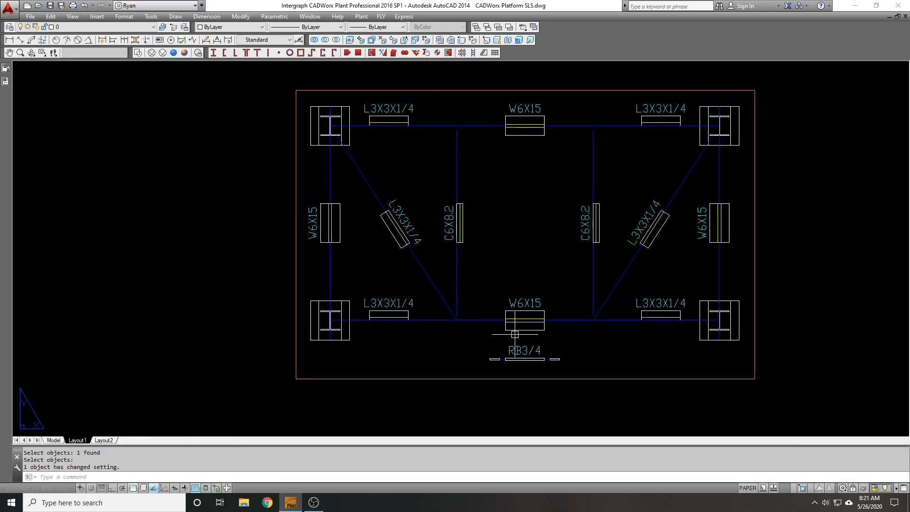
pyautogui.press('Escape')
pyautogui.click(54, 440)
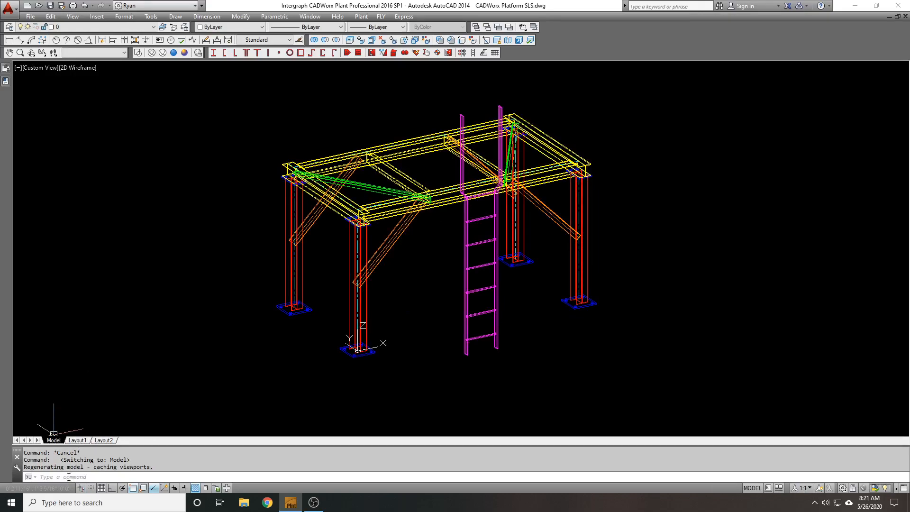
pyautogui.click(76, 441)
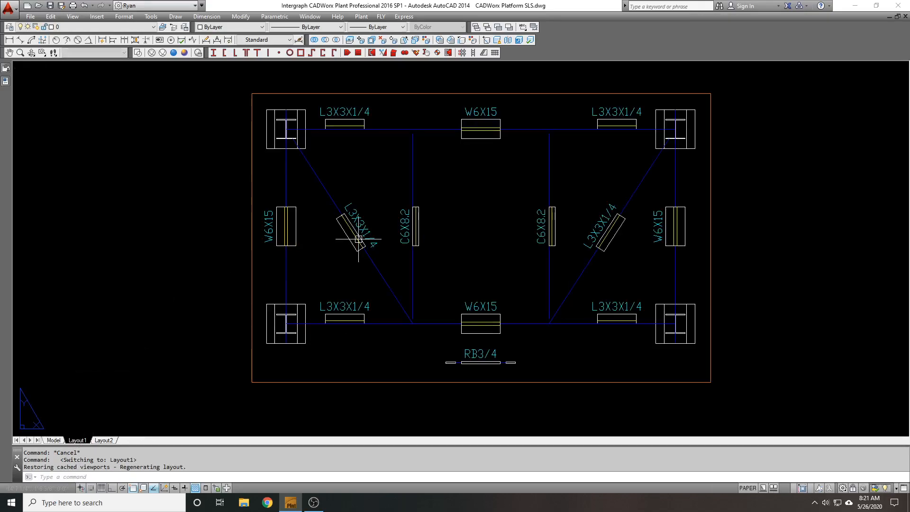
# - Turn on the display of the platform viewport in its properties by setting On to Yes
pyautogui.click(373, 373)
pyautogui.click(339, 397)
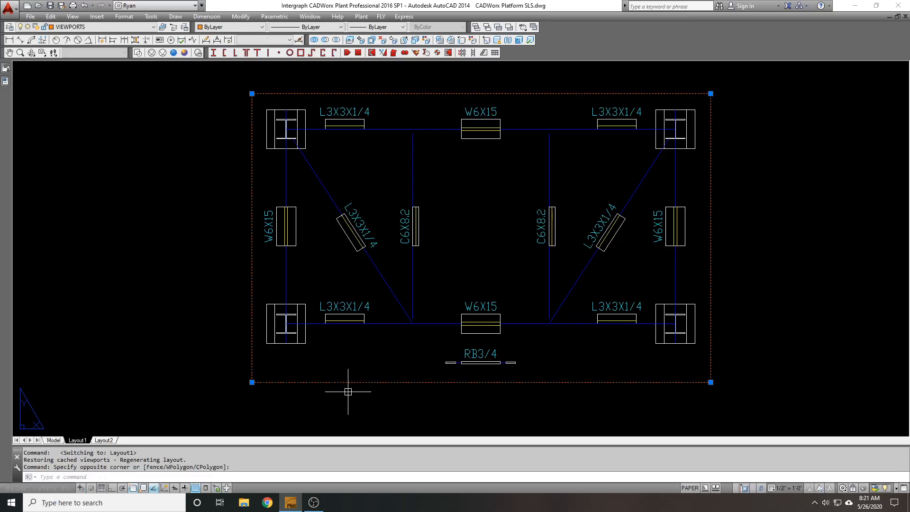
pyautogui.click(6, 81)
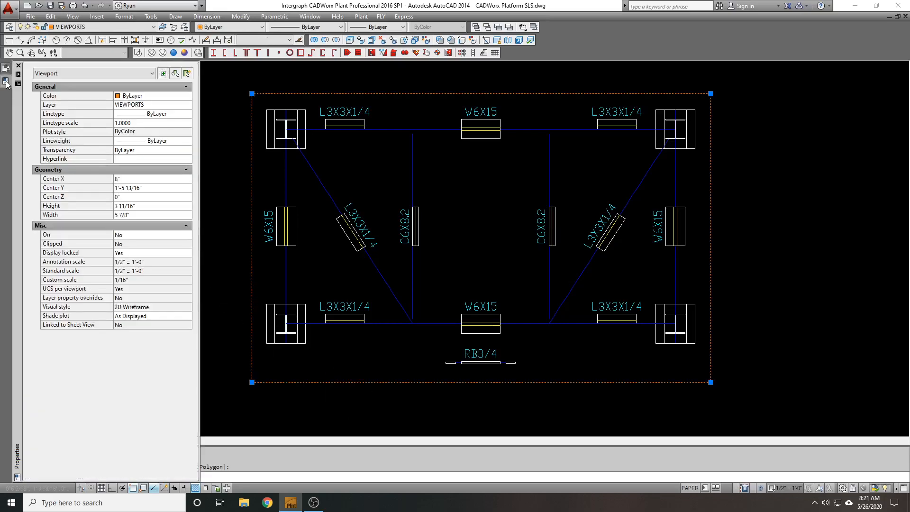
pyautogui.click(128, 236)
pyautogui.click(130, 233)
pyautogui.click(130, 245)
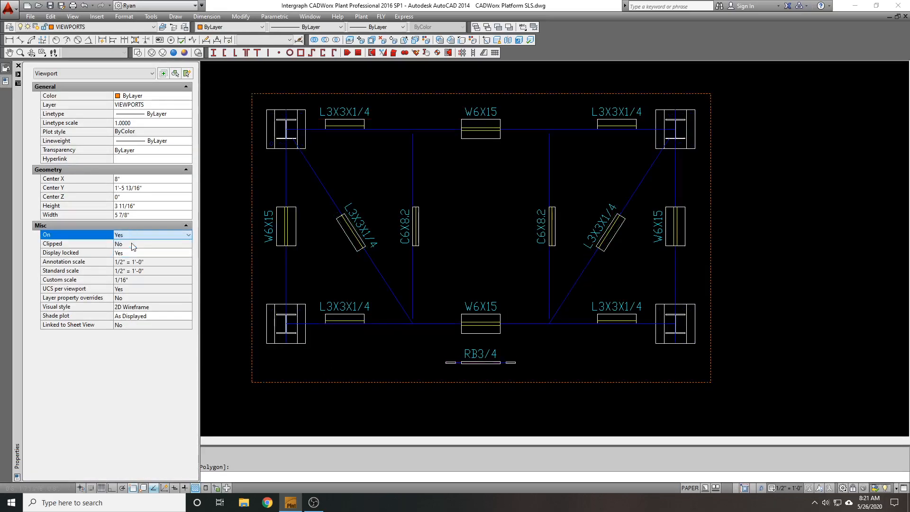
pyautogui.hotkey('ctrl', '1')
pyautogui.press('Escape')
# - Activate the platform viewport, freeze the Vertical Brace layer in it with LAYFRZ, and return to paper space
pyautogui.scroll(3, 328, 227)
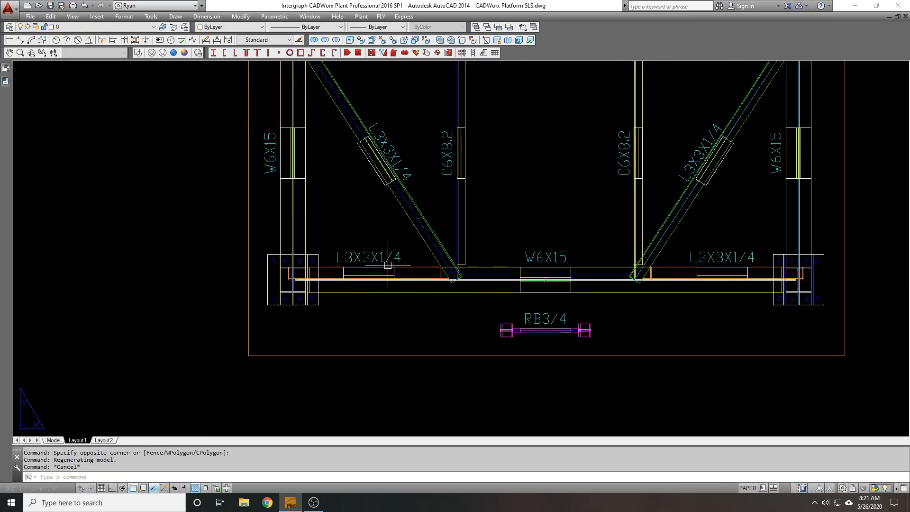
pyautogui.doubleClick(326, 253)
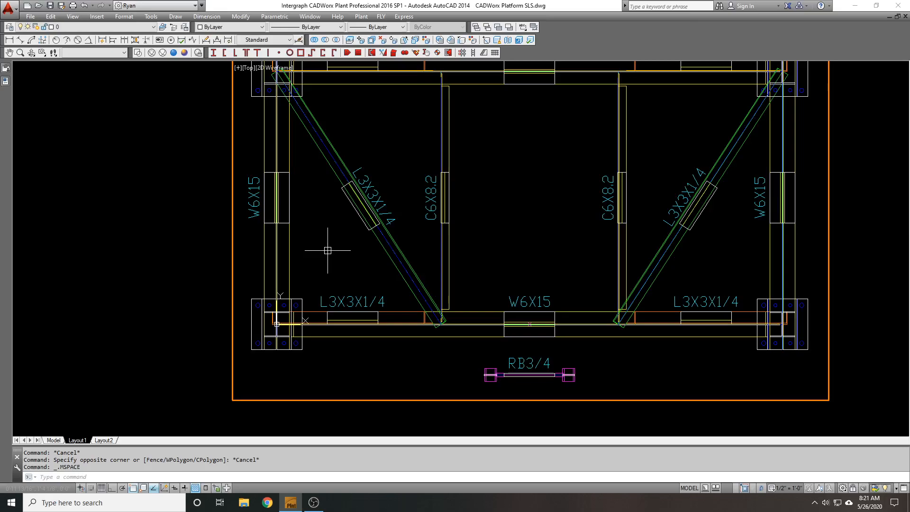
pyautogui.click(96, 16)
pyautogui.click(234, 4)
pyautogui.click(124, 27)
pyautogui.click(308, 5)
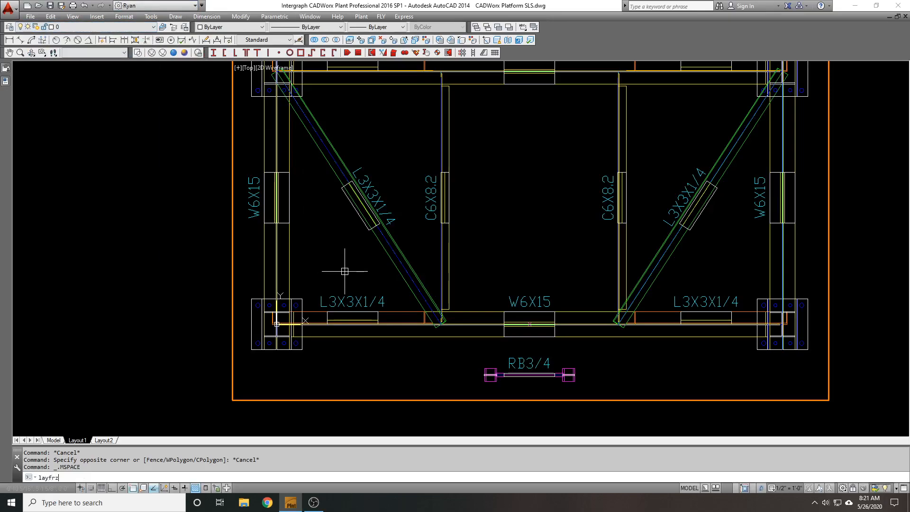
pyautogui.press('Return')
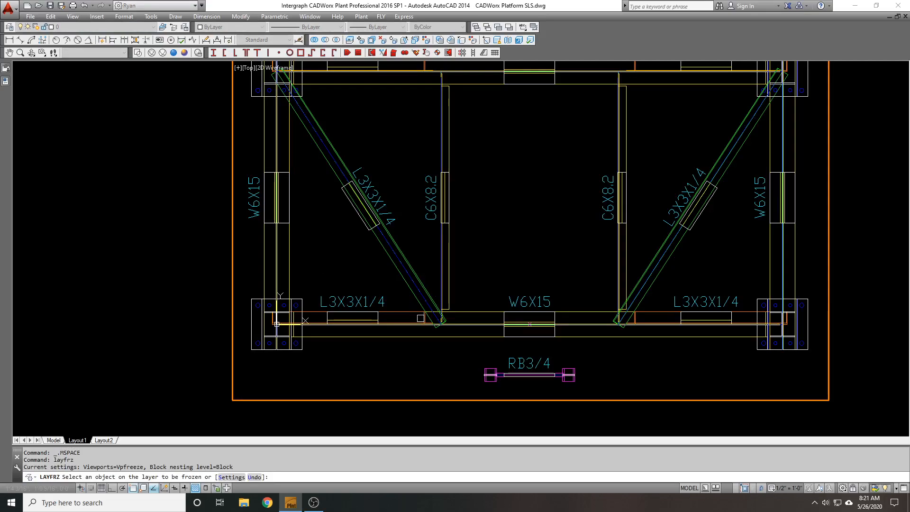
pyautogui.click(421, 320)
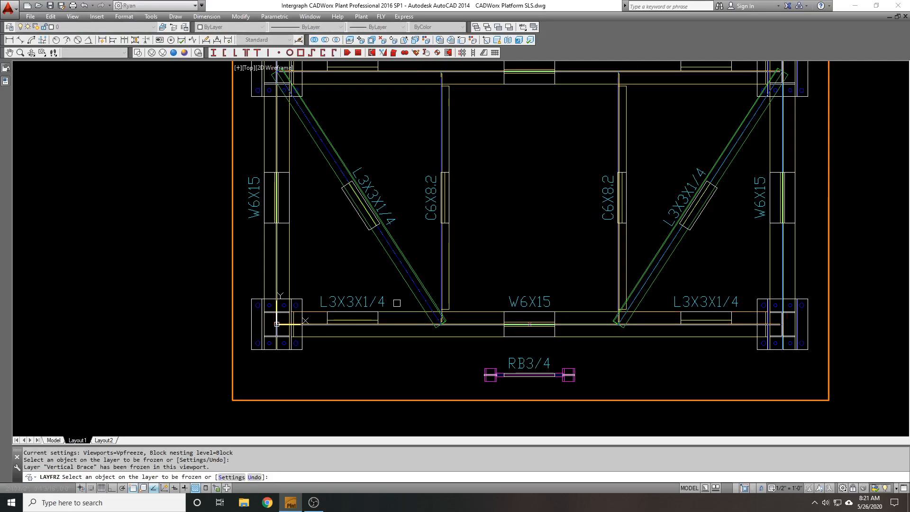
pyautogui.press('Return')
pyautogui.doubleClick(158, 194)
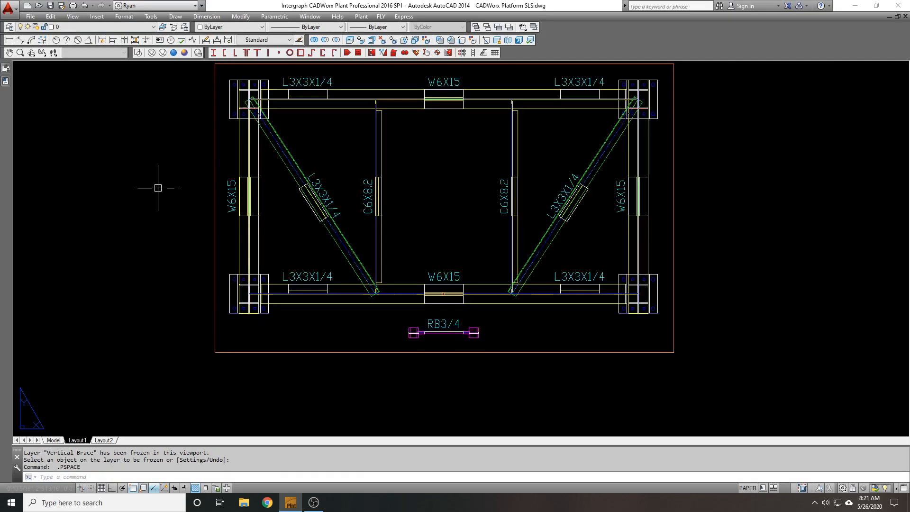
# - In model space, freeze the Vertical Brace layer by picking a vertical brace, and undo the freeze
pyautogui.click(53, 440)
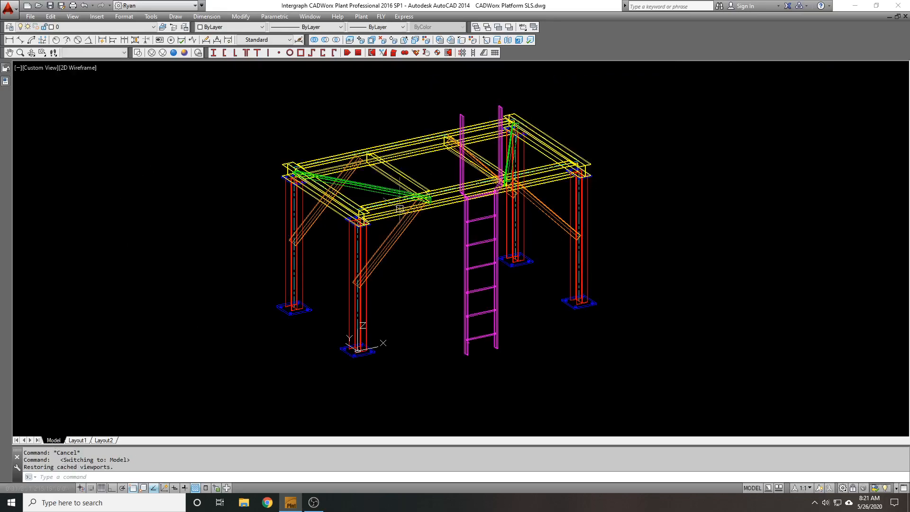
pyautogui.scroll(1, 407, 207)
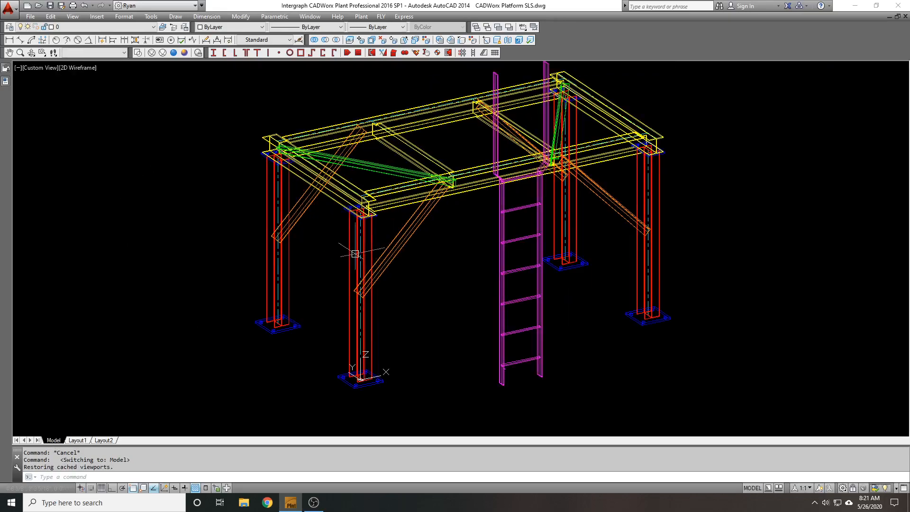
pyautogui.scroll(3, 396, 239)
pyautogui.write('ff')
pyautogui.press('Return')
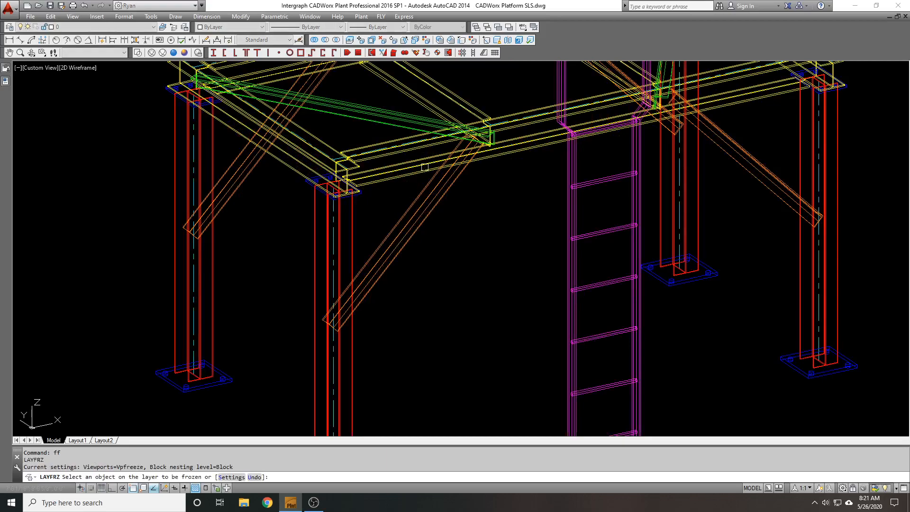
pyautogui.click(435, 201)
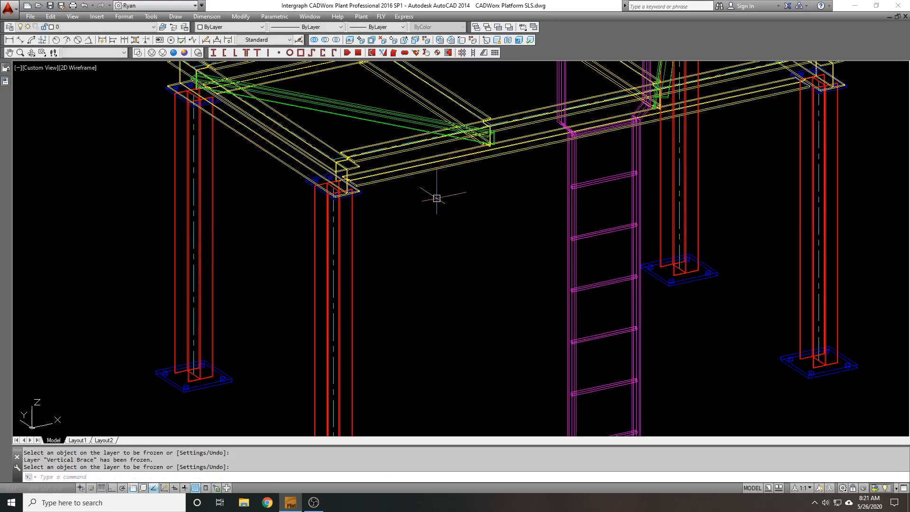
pyautogui.press('Return')
pyautogui.write('u')
pyautogui.press('Return')
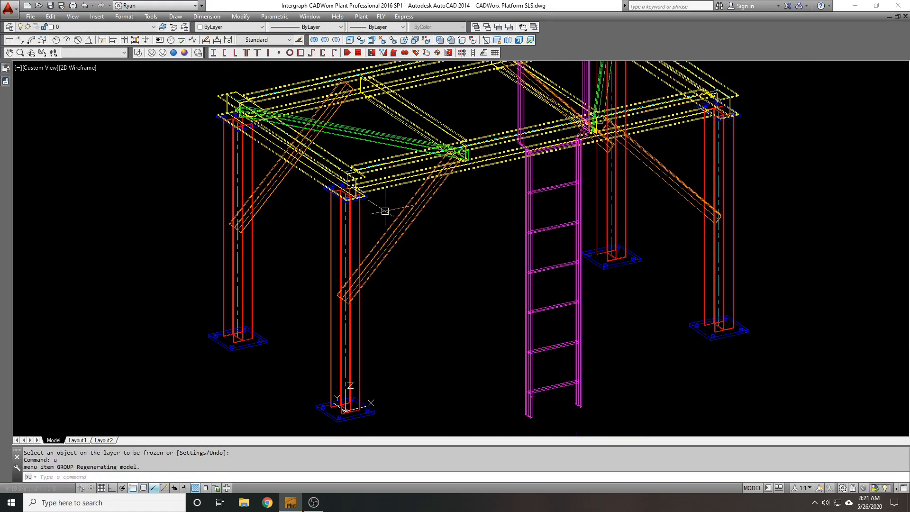
# - Freeze the Columns layer by picking the front column, and undo the freeze
pyautogui.write('lf')
pyautogui.press('Return')
pyautogui.click(361, 318)
pyautogui.press('Return')
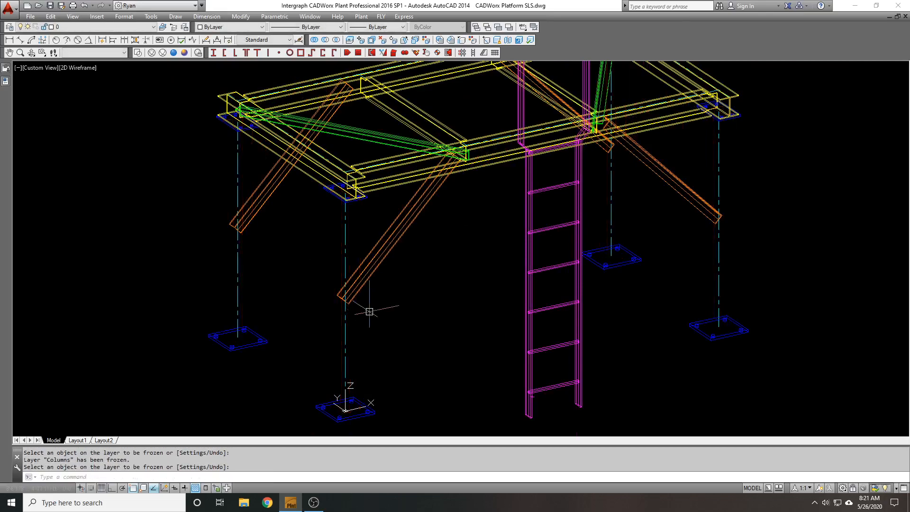
pyautogui.write('u')
pyautogui.press('Return')
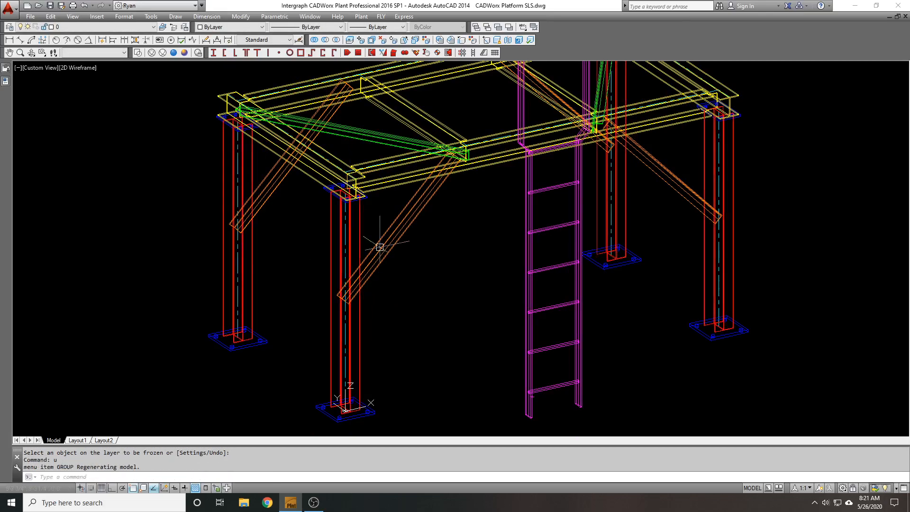
# - Copy one platform column with Ortho on to the open space beside the platform
pyautogui.scroll(-1, 380, 247)
pyautogui.moveTo(360, 228); pyautogui.dragTo(519, 203, button='middle')
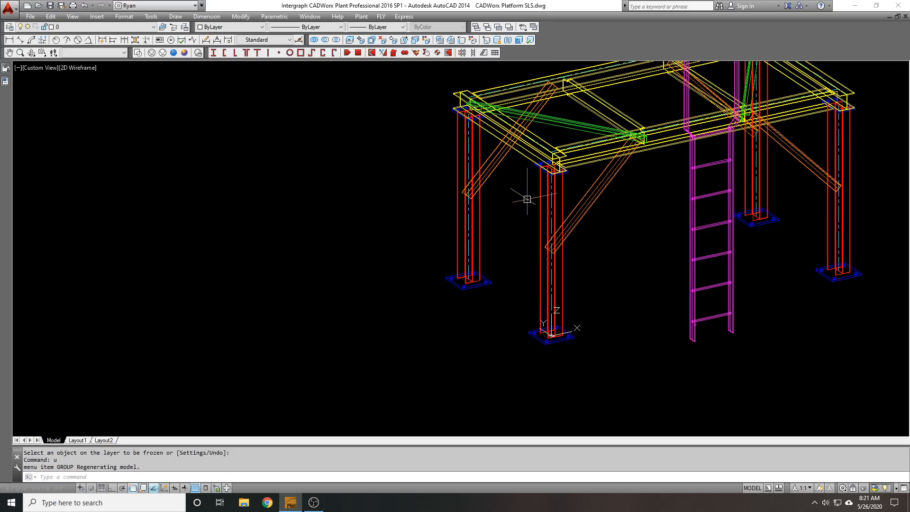
pyautogui.write('co')
pyautogui.press('space')
pyautogui.click(464, 223)
pyautogui.press('space')
pyautogui.click(465, 201)
pyautogui.press('F8')
pyautogui.click(304, 254)
pyautogui.press('space')
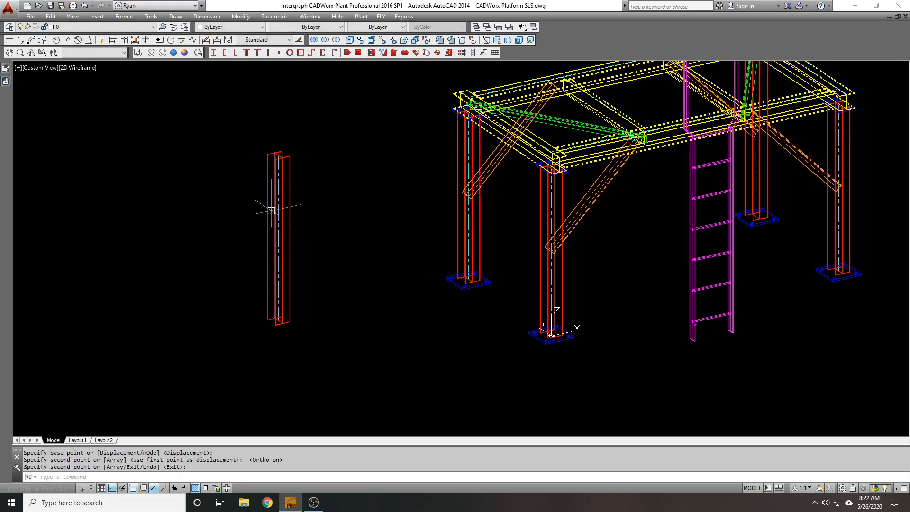
pyautogui.press('Escape')
pyautogui.moveTo(306, 186); pyautogui.dragTo(345, 180, button='middle')
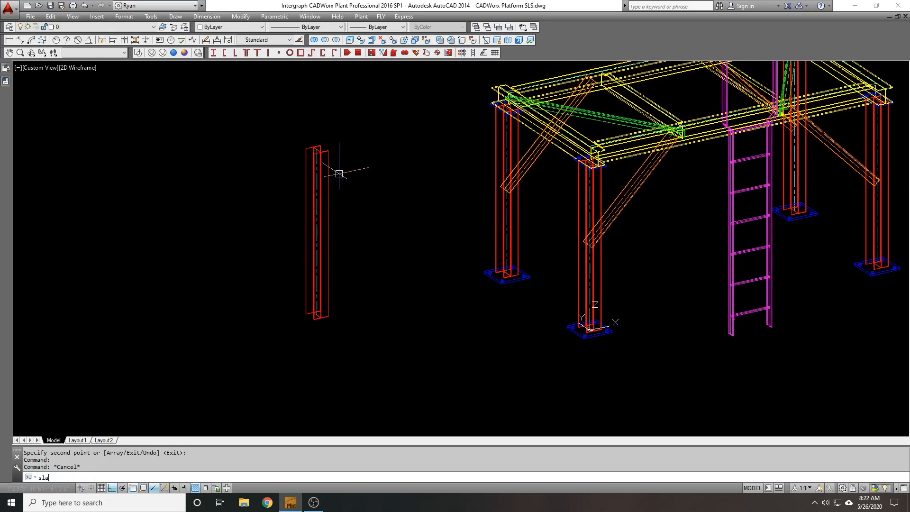
# - Run SLAYERCHANGE on the copied column to set its solid to the Beams layer, leaving the centerline layer as is
pyautogui.write('slayerchange')
pyautogui.press('Return')
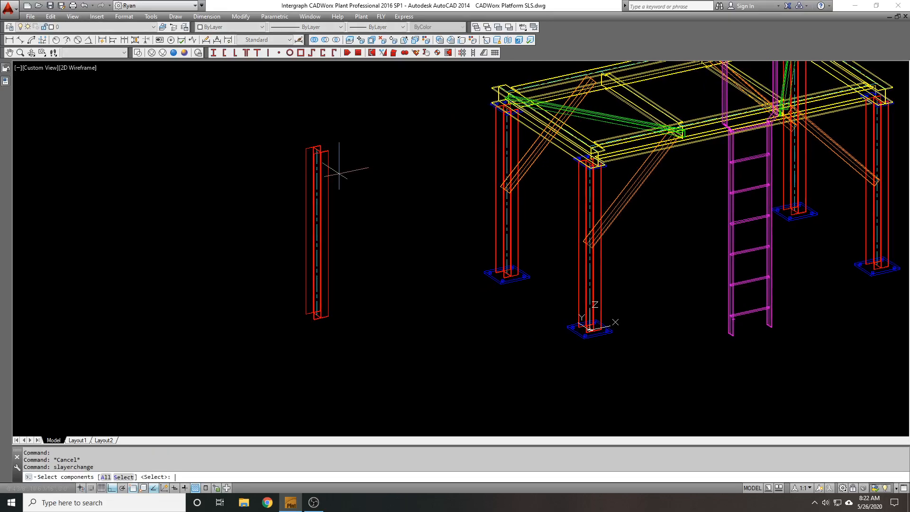
pyautogui.press('Return')
pyautogui.click(317, 173)
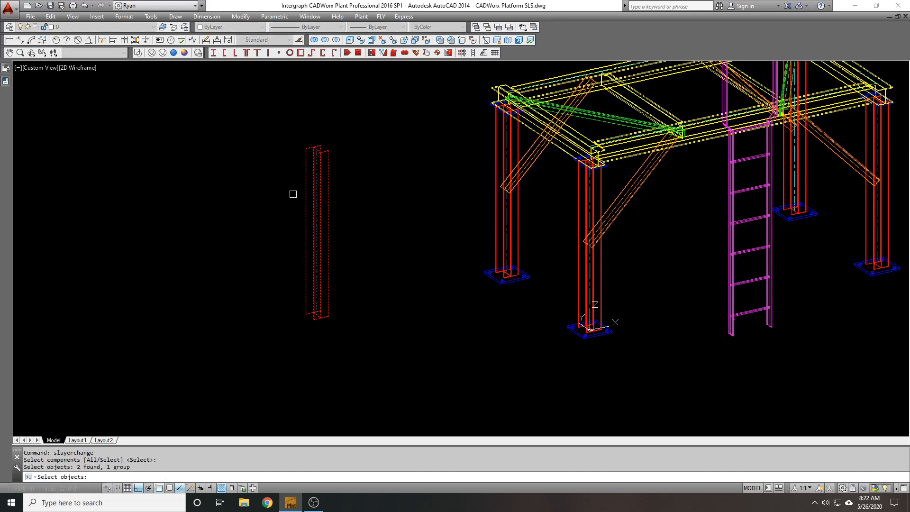
pyautogui.press('Return')
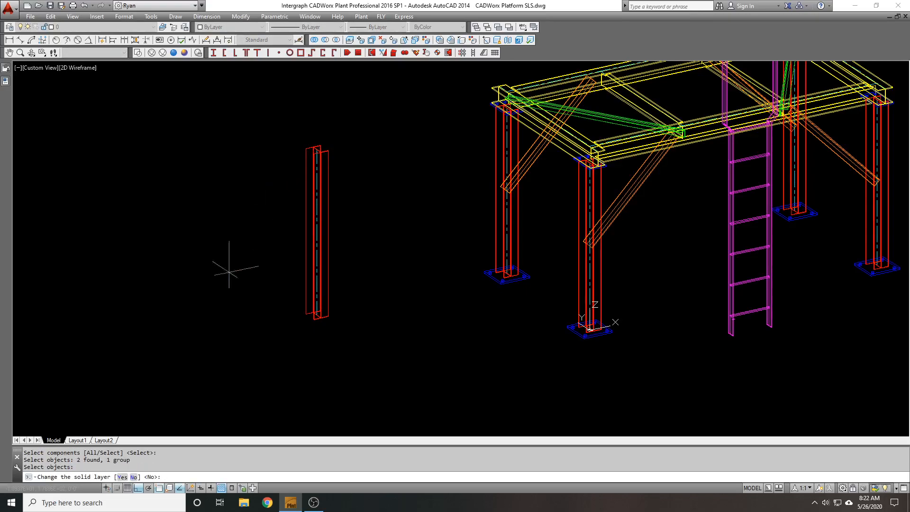
pyautogui.click(122, 477)
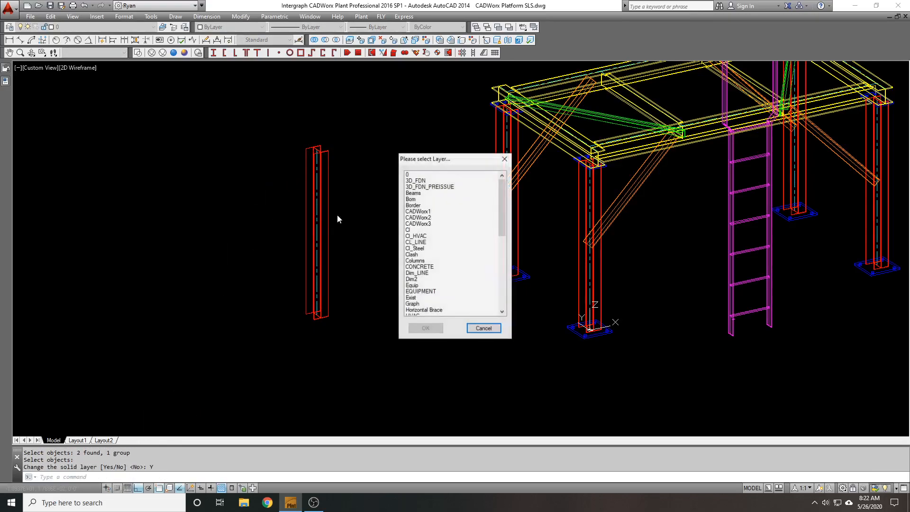
pyautogui.click(428, 193)
pyautogui.click(427, 327)
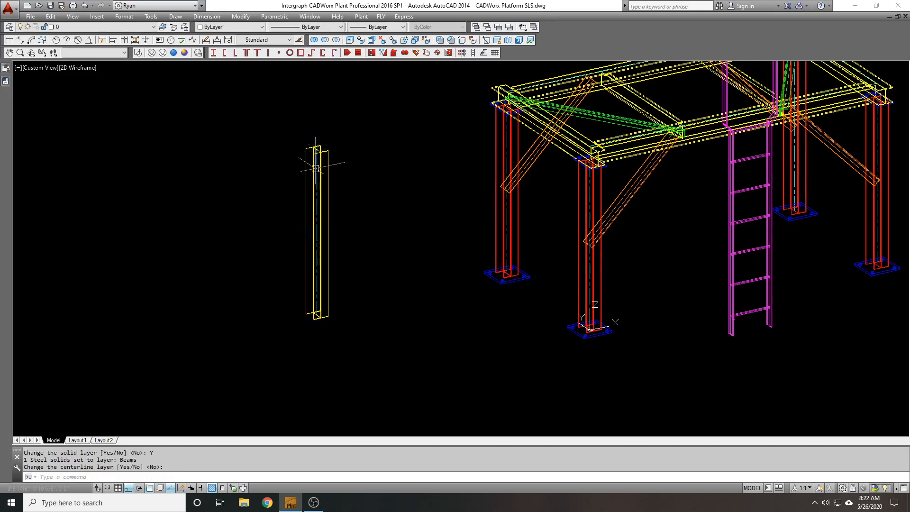
# - Select the entire copied column, including its centerline, and assign it to the Columns layer
pyautogui.scroll(1, 307, 179)
pyautogui.press('Return')
pyautogui.click(324, 155)
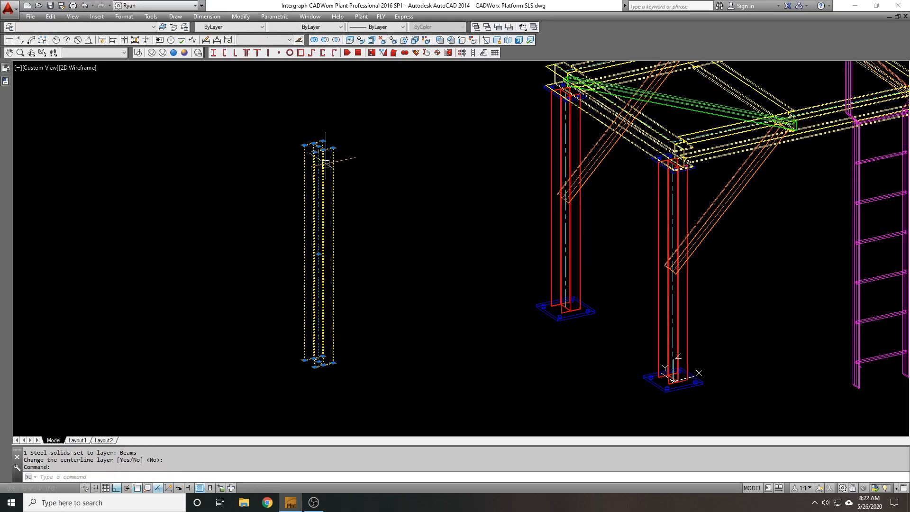
pyautogui.click(145, 28)
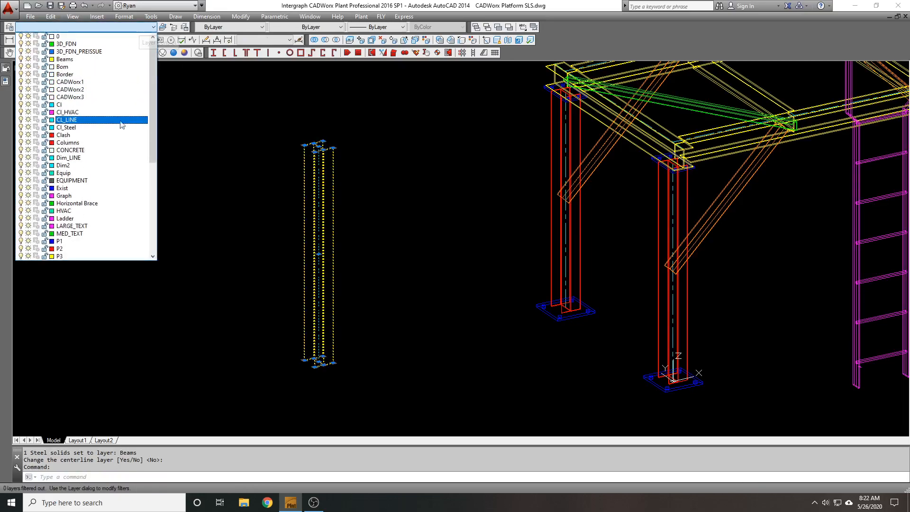
pyautogui.click(112, 141)
pyautogui.press('Escape')
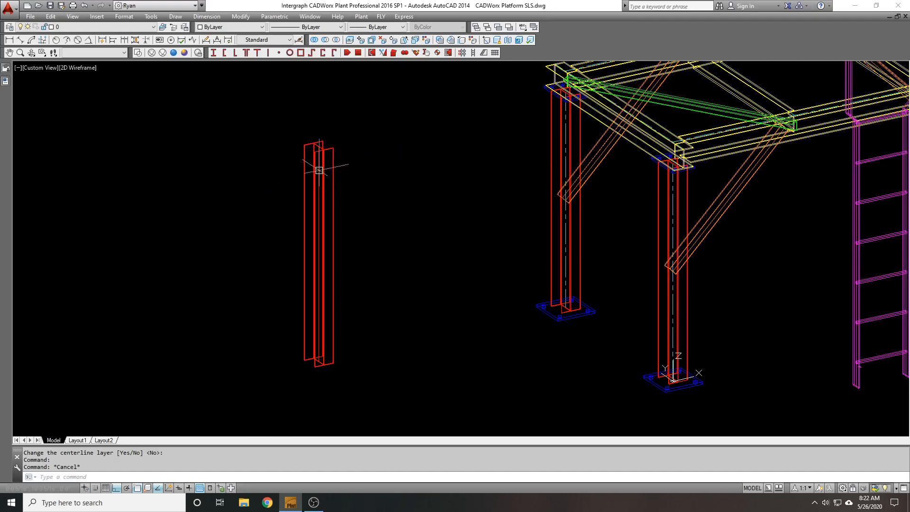
# - Examine the copied column's component data and centerline from different view angles
pyautogui.moveTo(325, 170)
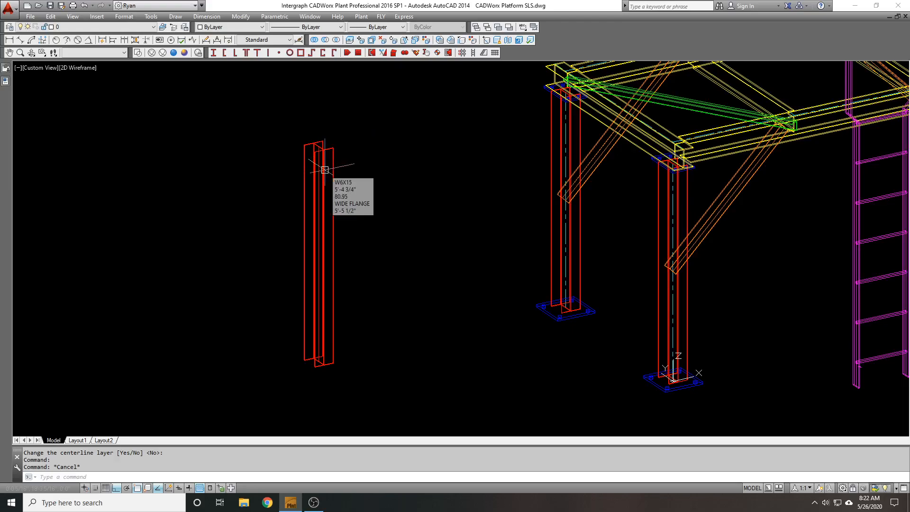
pyautogui.moveTo(331, 180)
pyautogui.keyDown('shift'); pyautogui.mouseDown(button='middle')
pyautogui.moveTo(342, 197)
pyautogui.moveTo(360, 179)
pyautogui.moveTo(327, 194)
pyautogui.moveTo(329, 184)
pyautogui.mouseUp(button='middle'); pyautogui.keyUp('shift')
pyautogui.doubleClick(326, 171)
pyautogui.press('Escape')
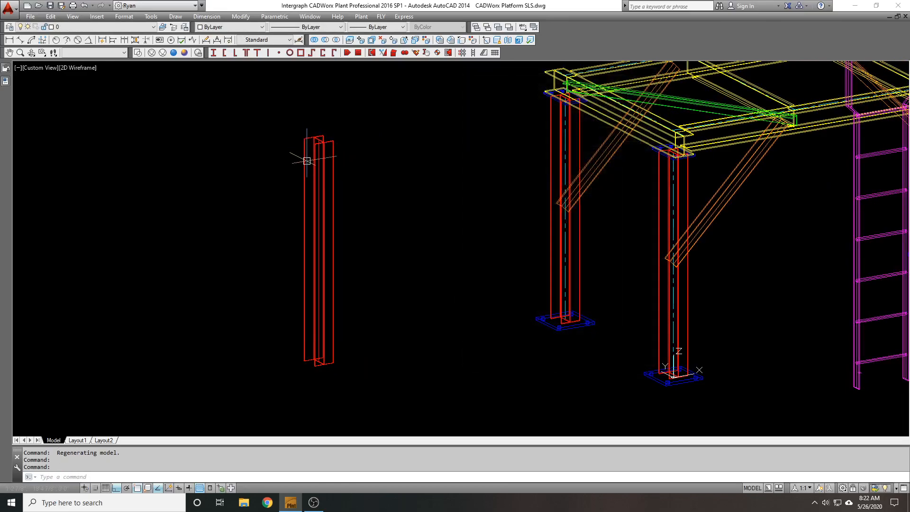
pyautogui.scroll(3, 308, 159)
pyautogui.scroll(-2, 321, 189)
pyautogui.moveTo(320, 203)
pyautogui.keyDown('shift'); pyautogui.mouseDown(button='middle')
pyautogui.moveTo(289, 201)
pyautogui.moveTo(361, 183)
pyautogui.moveTo(325, 188)
pyautogui.mouseUp(button='middle'); pyautogui.keyUp('shift')
pyautogui.moveTo(447, 193); pyautogui.dragTo(420, 193, button='middle')
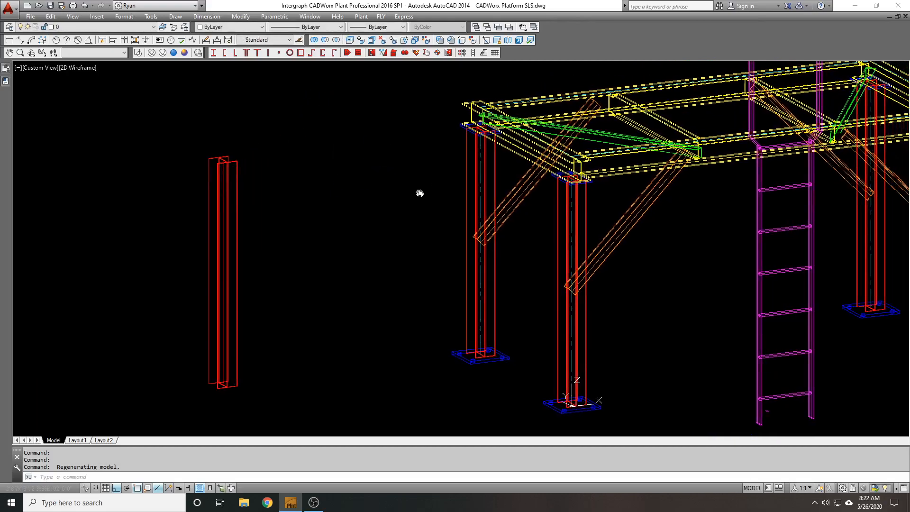
# - Erase the copied column beside the platform
pyautogui.scroll(-1, 309, 197)
pyautogui.write('e')
pyautogui.press('Return')
pyautogui.click(324, 198)
pyautogui.click(212, 203)
pyautogui.press('Return')
pyautogui.moveTo(431, 157)
pyautogui.mouseDown(button='middle')
pyautogui.moveTo(313, 182)
pyautogui.moveTo(294, 165)
pyautogui.moveTo(301, 169)
pyautogui.mouseUp(button='middle')
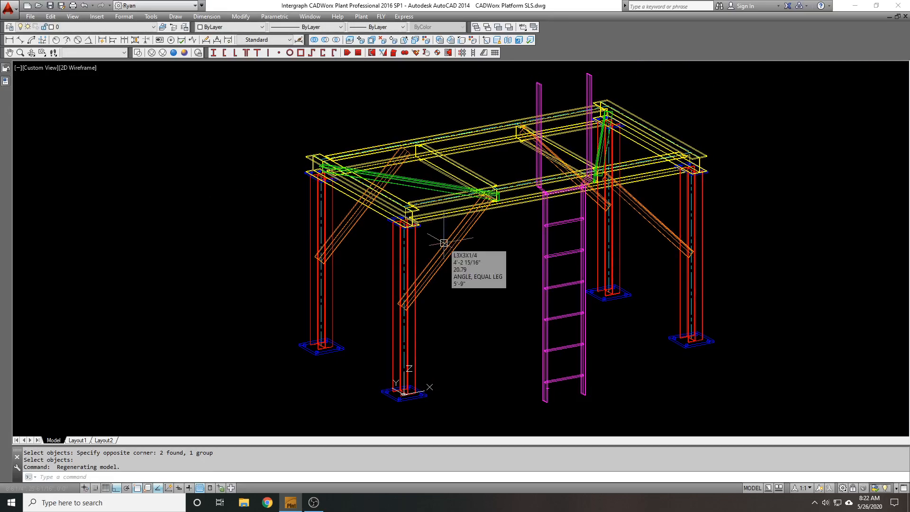
# - Select the plan viewport in Layout1 and turn its display off by setting On to No
pyautogui.moveTo(446, 247)
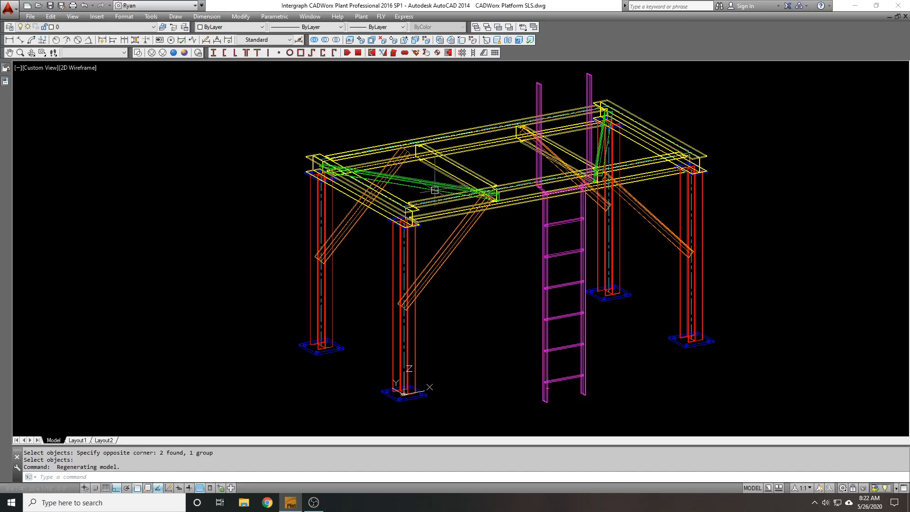
pyautogui.click(78, 441)
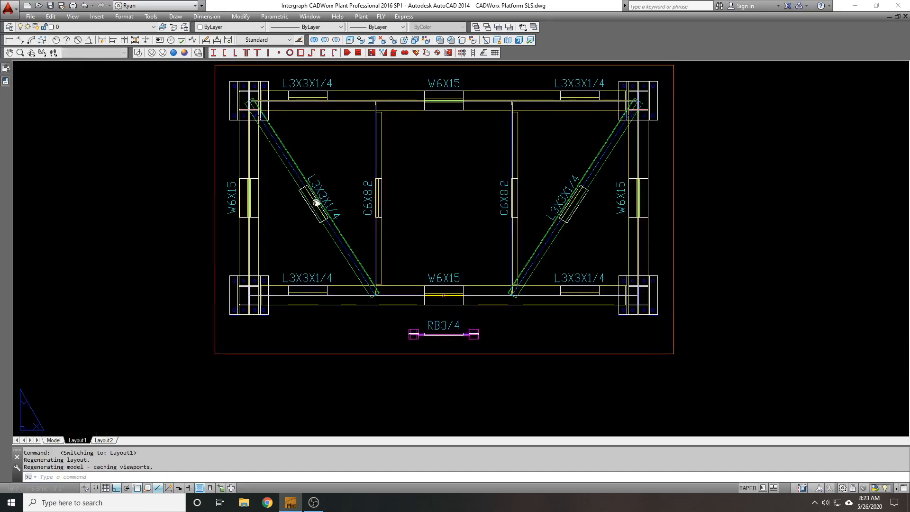
pyautogui.write('v')
pyautogui.press('Return')
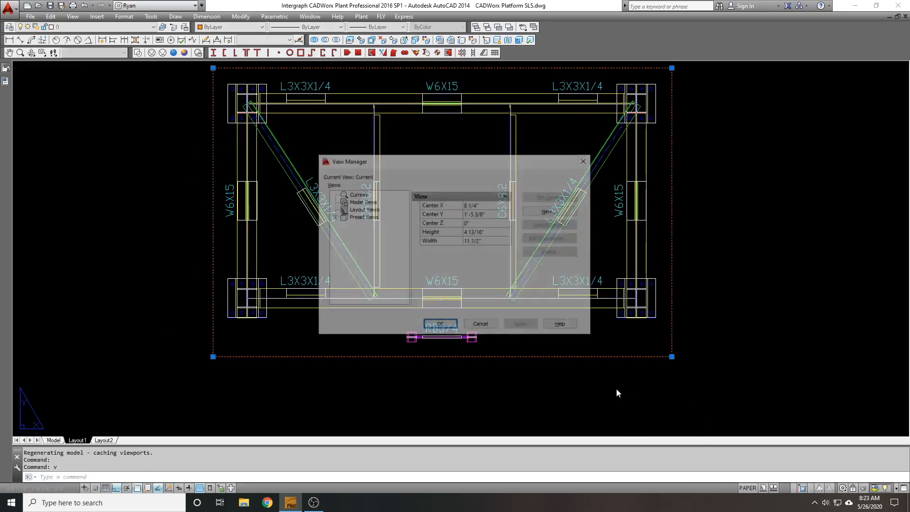
pyautogui.press('Escape')
pyautogui.click(633, 368)
pyautogui.click(595, 343)
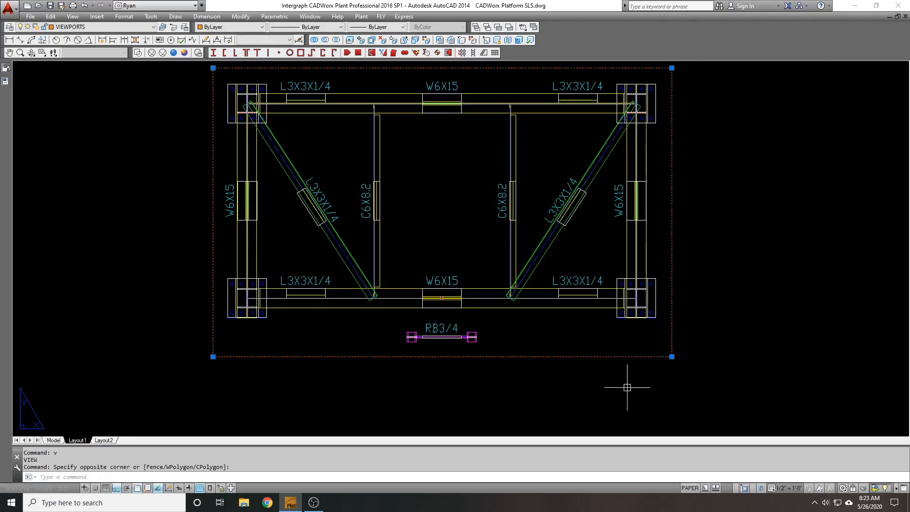
pyautogui.moveTo(5, 81)
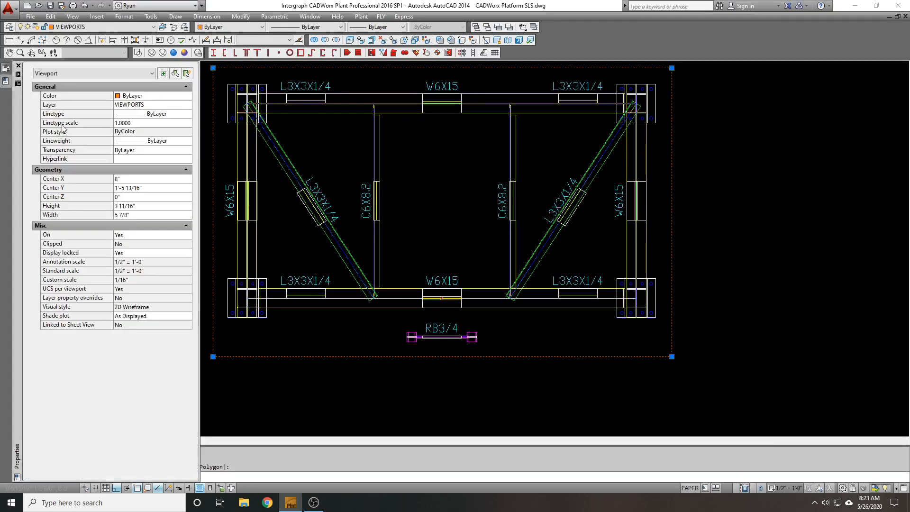
pyautogui.doubleClick(139, 236)
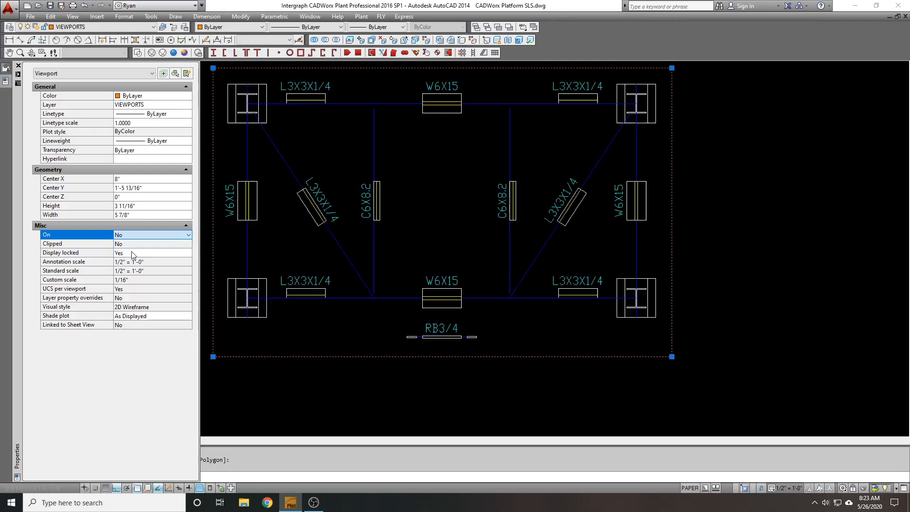
pyautogui.press('Escape')
# - Open Steel Single Line with SLS and update the single-line steel of the Layout1 plan viewport
pyautogui.write('1s')
pyautogui.press('Escape')
pyautogui.write('sls')
pyautogui.press('Return')
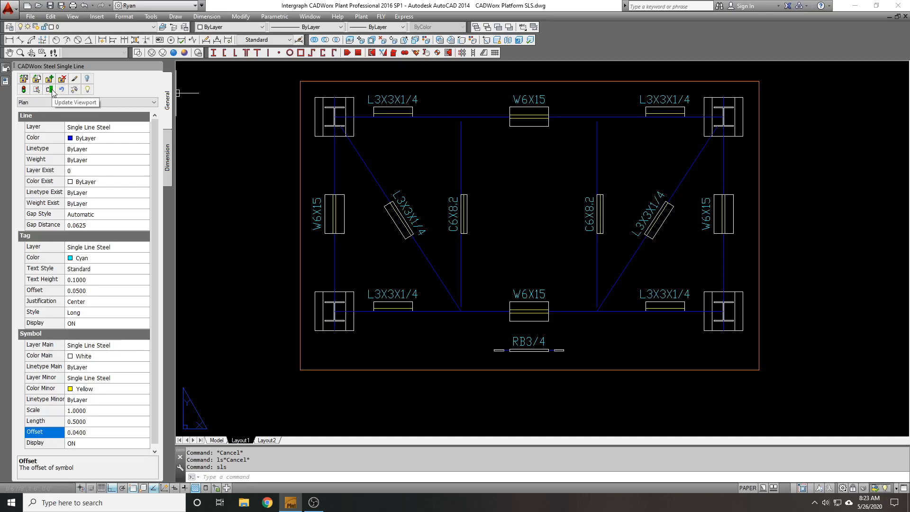
pyautogui.click(51, 89)
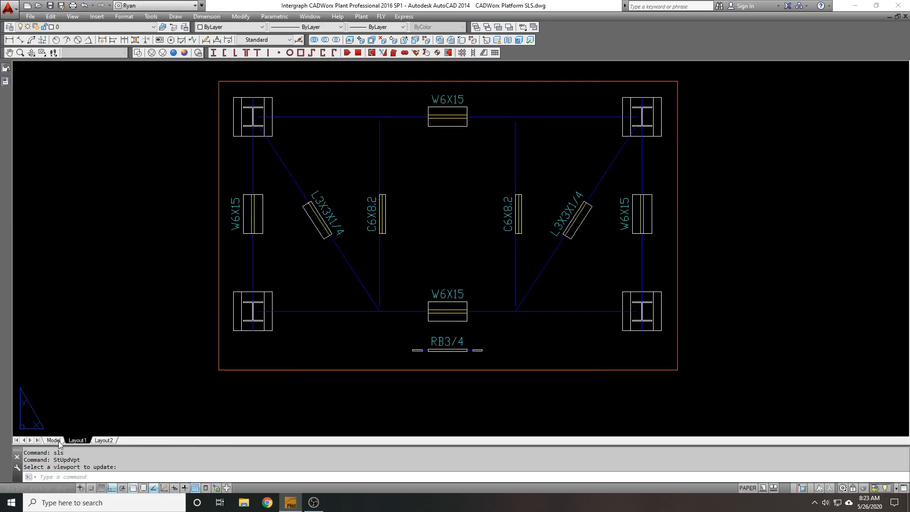
# - Turn the plan viewport in Layout1 on again by setting On to Yes
pyautogui.click(54, 441)
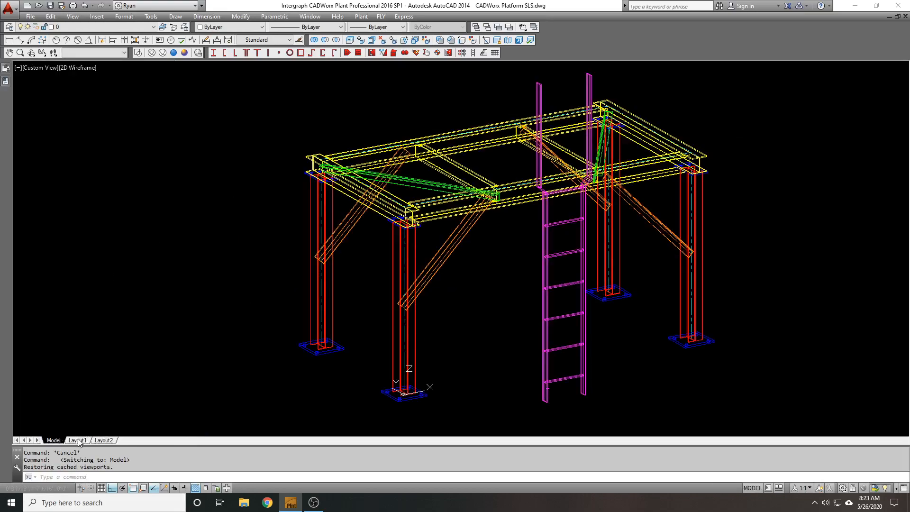
pyautogui.click(78, 440)
pyautogui.click(172, 360)
pyautogui.moveTo(4, 80)
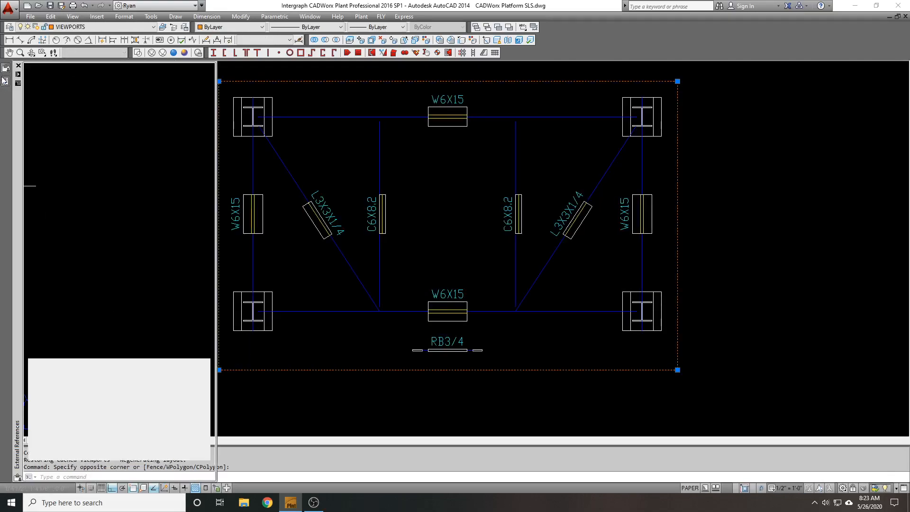
pyautogui.click(145, 236)
pyautogui.click(139, 245)
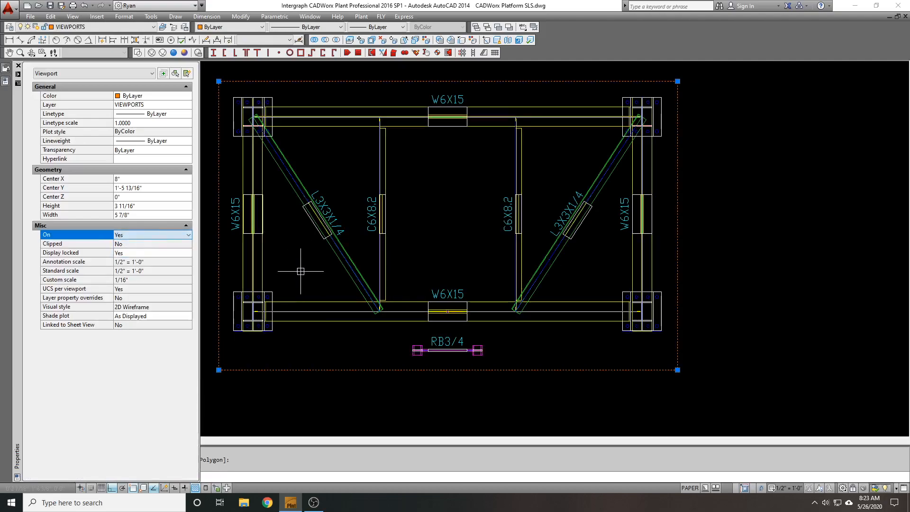
# - Activate the plan viewport, thaw the Vertical Brace layer in it, and return to paper space
pyautogui.doubleClick(299, 266)
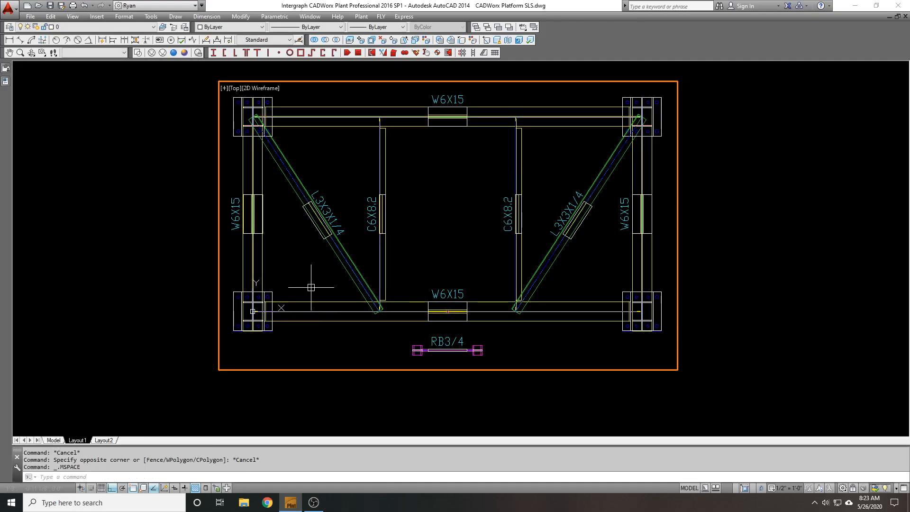
pyautogui.click(141, 27)
pyautogui.moveTo(152, 83); pyautogui.dragTo(150, 227)
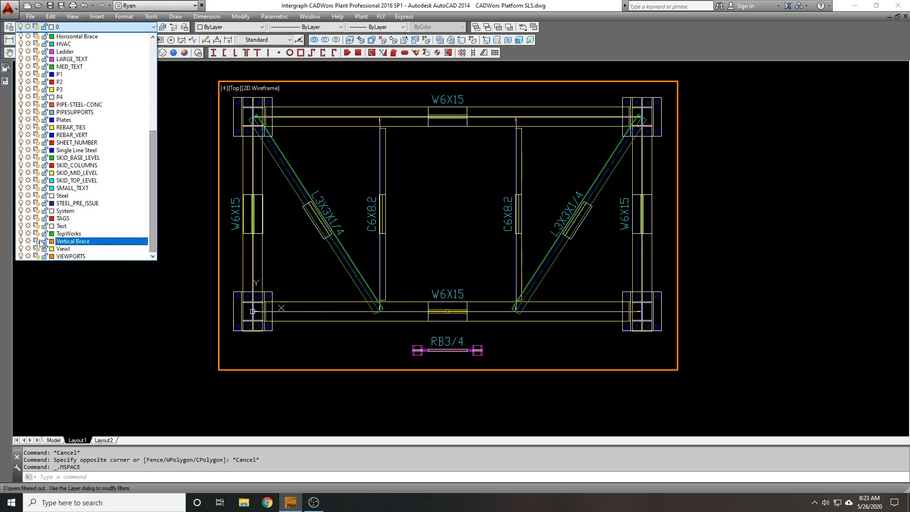
pyautogui.click(102, 291)
pyautogui.doubleClick(177, 244)
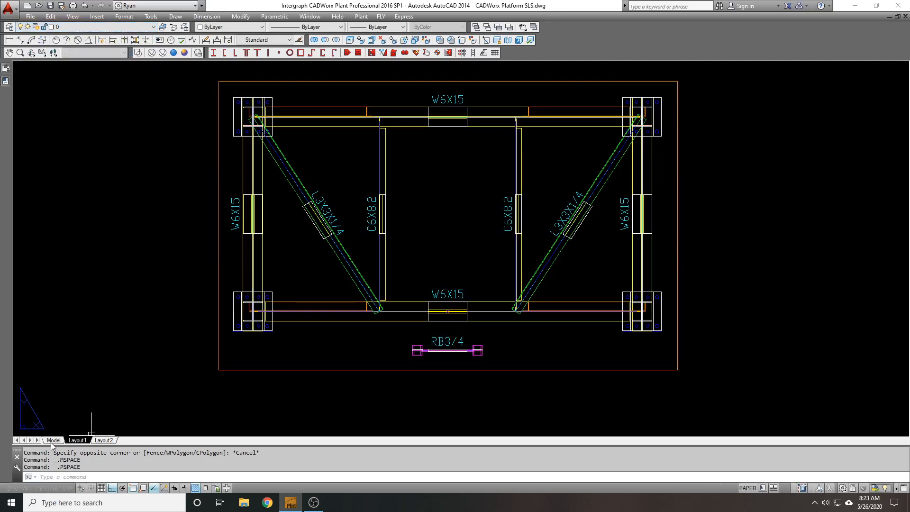
# - Turn off the display of the plan viewport by setting its On property to No
pyautogui.click(237, 369)
pyautogui.moveTo(2, 90)
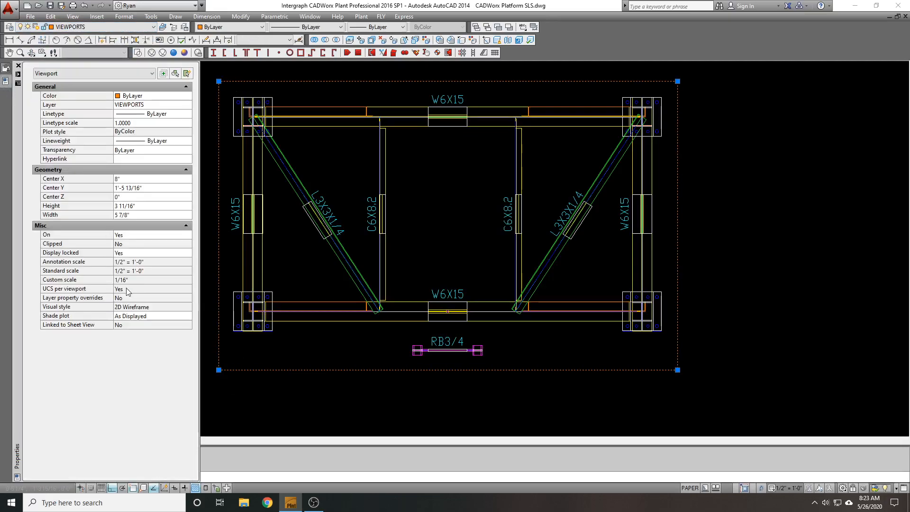
pyautogui.doubleClick(172, 235)
pyautogui.doubleClick(171, 236)
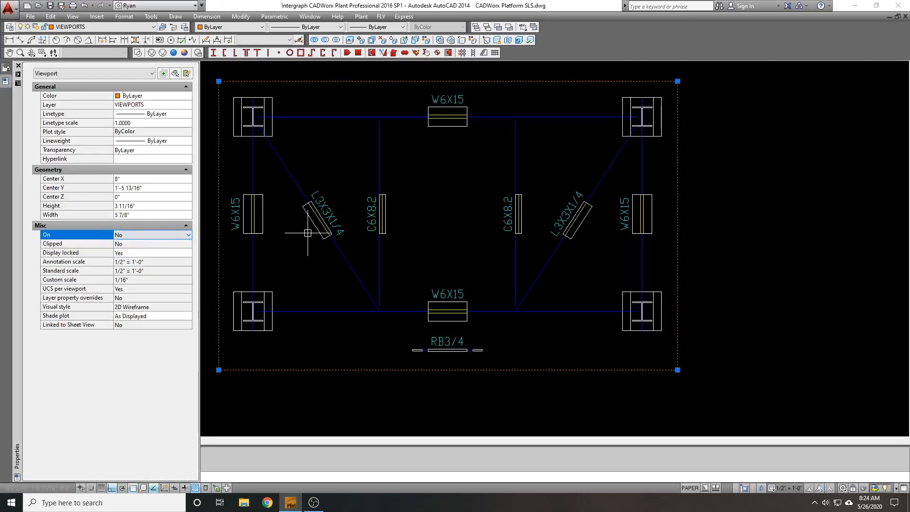
# - Update the plan viewport through Steel Single Line to regenerate the vertical brace symbols and tags, and close the palette
pyautogui.press('Escape')
pyautogui.write('sls')
pyautogui.press('Return')
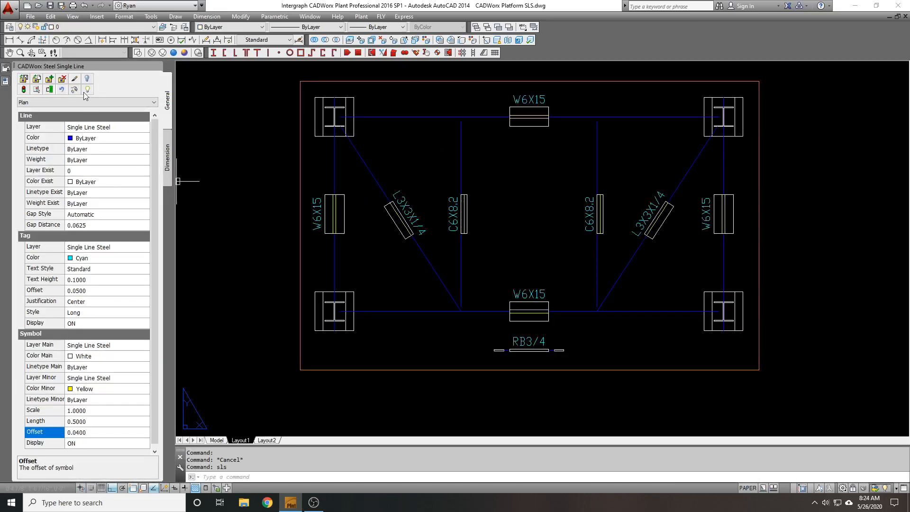
pyautogui.click(49, 90)
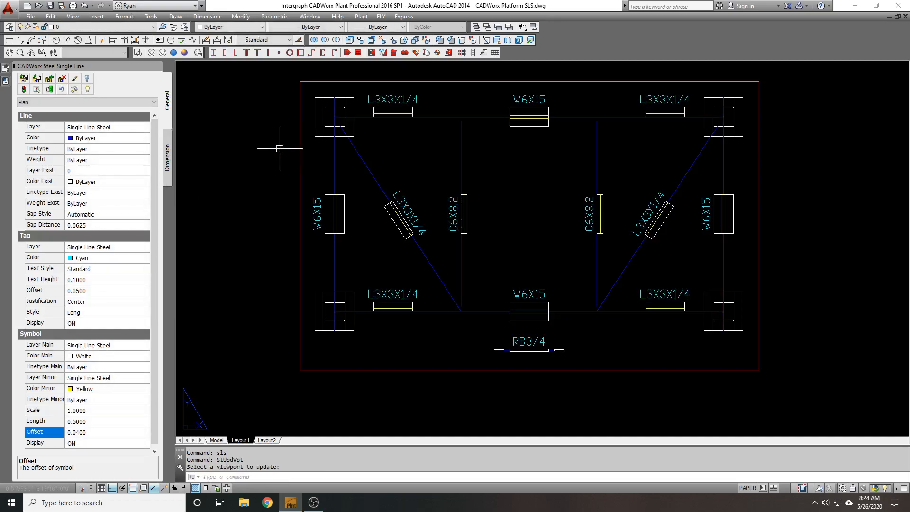
pyautogui.press('Escape')
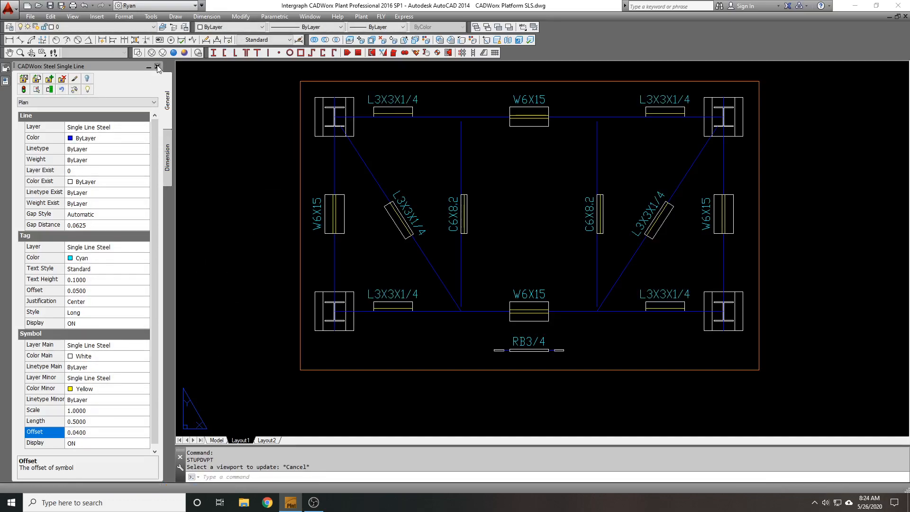
pyautogui.click(159, 66)
# - In model space, run SLA on the four vertical braces to set only their centerlines to layer Cl_Steel, keeping the solid layer
pyautogui.click(53, 440)
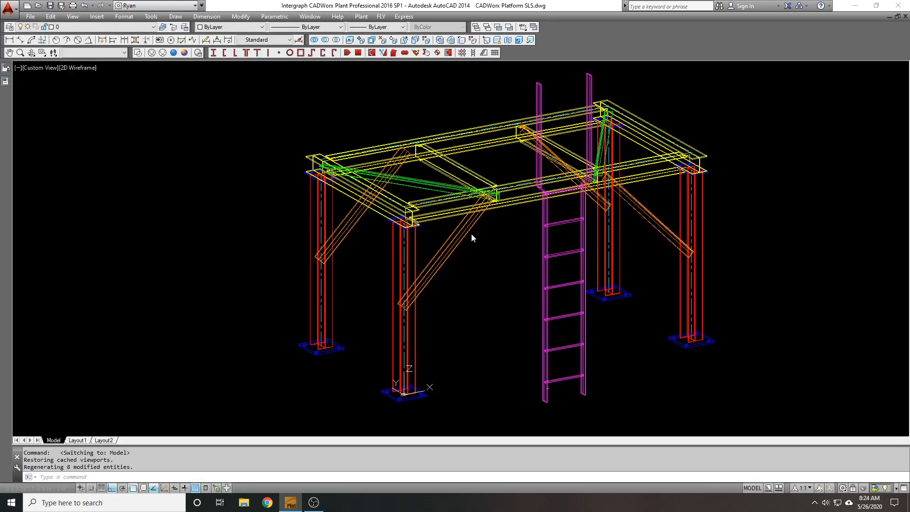
pyautogui.moveTo(472, 238); pyautogui.dragTo(437, 250, button='middle')
pyautogui.write('SLA')
pyautogui.press('Return')
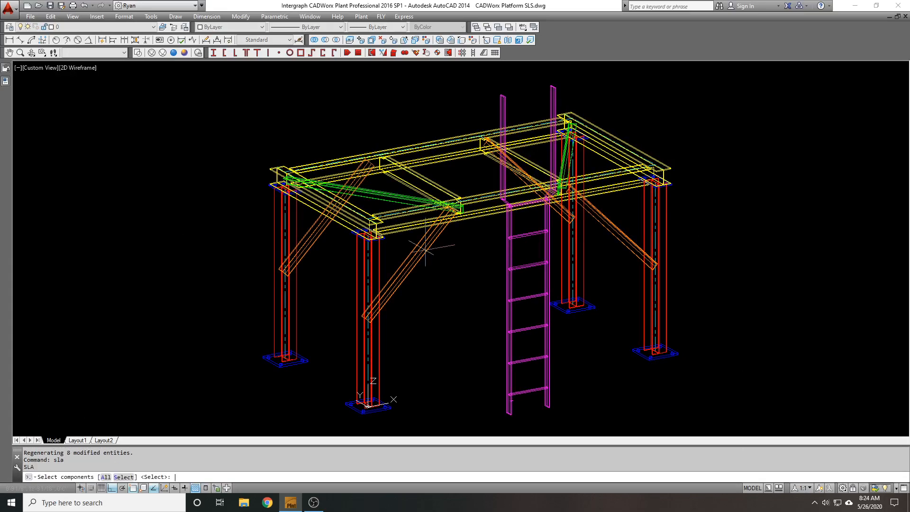
pyautogui.press('Return')
pyautogui.click(426, 250)
pyautogui.click(610, 218)
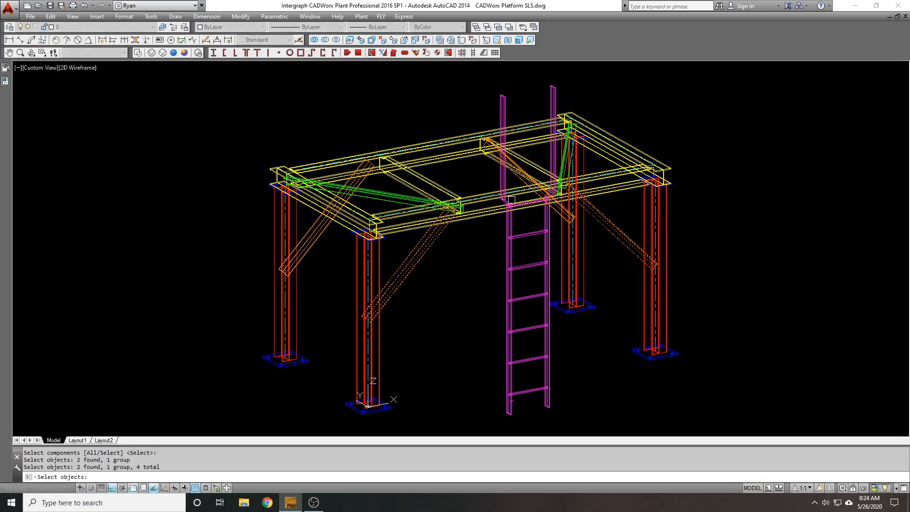
pyautogui.scroll(3, 514, 160)
pyautogui.click(506, 151)
pyautogui.scroll(-2, 508, 148)
pyautogui.click(254, 248)
pyautogui.press('Return')
pyautogui.press('Return')
pyautogui.write('y')
pyautogui.press('Return')
pyautogui.click(460, 248)
pyautogui.click(426, 328)
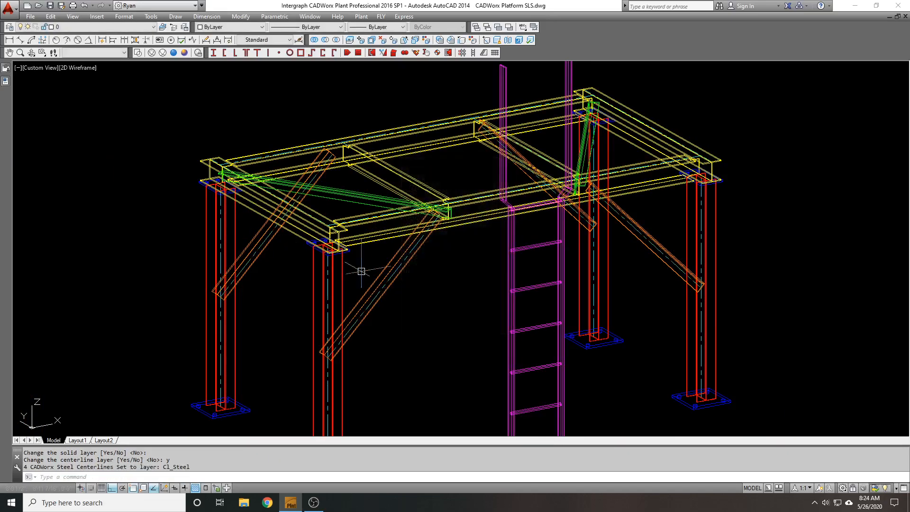
pyautogui.write('SLA')
pyautogui.press('Return')
pyautogui.scroll(-3, 385, 230)
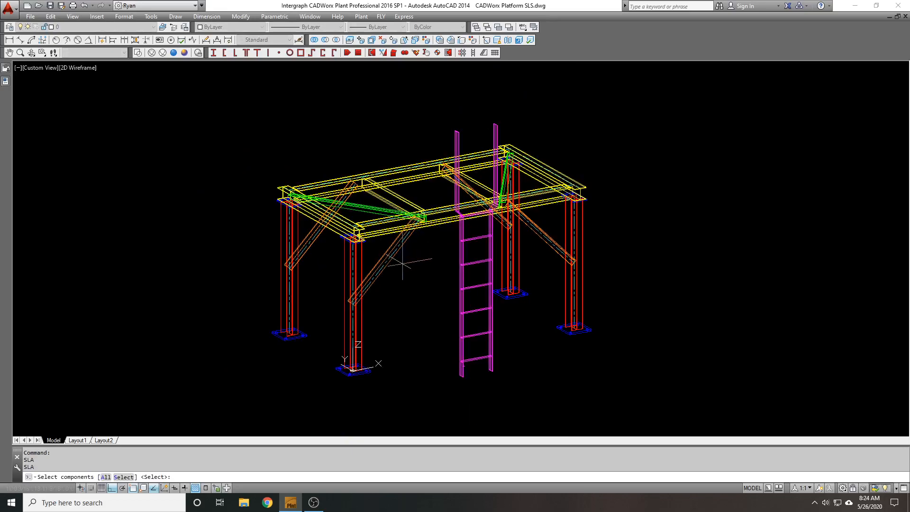
pyautogui.scroll(1, 403, 264)
pyautogui.press('Return')
pyautogui.press('Escape')
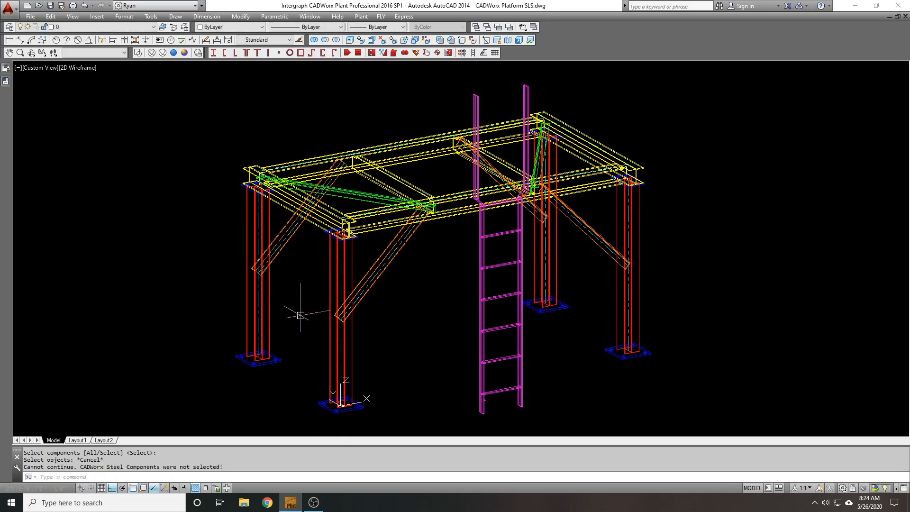
pyautogui.scroll(1, 374, 259)
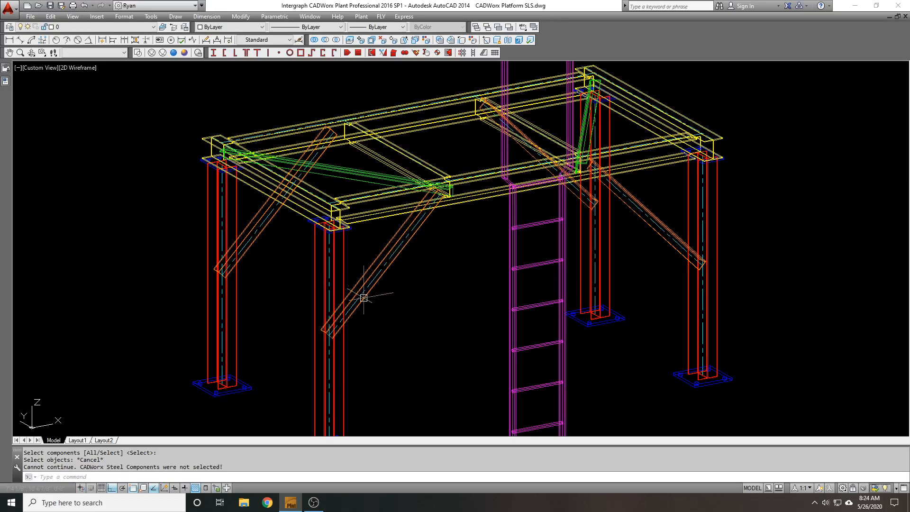
# - Return to Layout1 and turn the plan viewport on by setting On to Yes
pyautogui.click(78, 441)
pyautogui.click(280, 381)
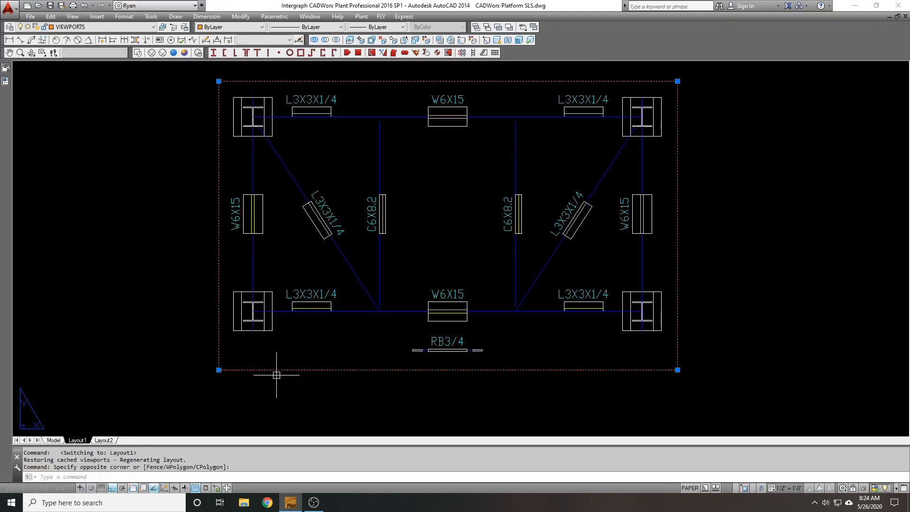
pyautogui.moveTo(6, 83)
pyautogui.click(132, 236)
pyautogui.click(133, 236)
pyautogui.click(129, 244)
pyautogui.scroll(5, 339, 305)
pyautogui.press('Escape')
# - Freeze the Vertical Brace layer in the plan viewport by picking a brace, and return to paper space
pyautogui.doubleClick(399, 306)
pyautogui.write('ff')
pyautogui.press('Return')
pyautogui.click(414, 307)
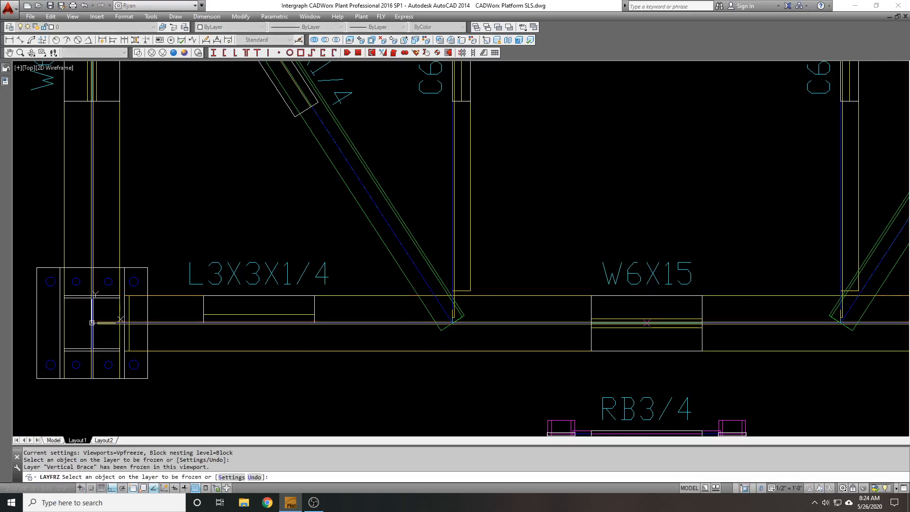
pyautogui.press('Escape')
pyautogui.write('ps')
pyautogui.press('Return')
pyautogui.scroll(-5, 412, 306)
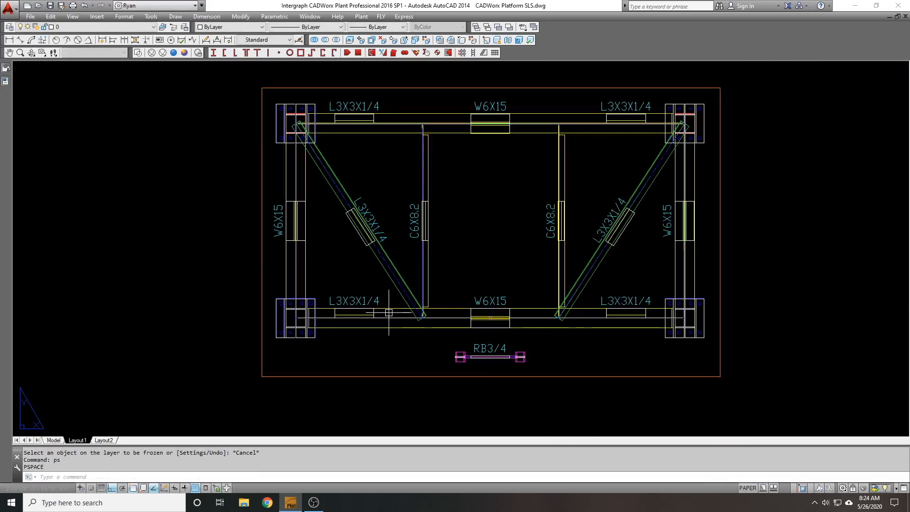
# - Select the plan viewport and set its On property to No
pyautogui.click(338, 346)
pyautogui.click(162, 250)
pyautogui.moveTo(4, 83)
pyautogui.click(133, 234)
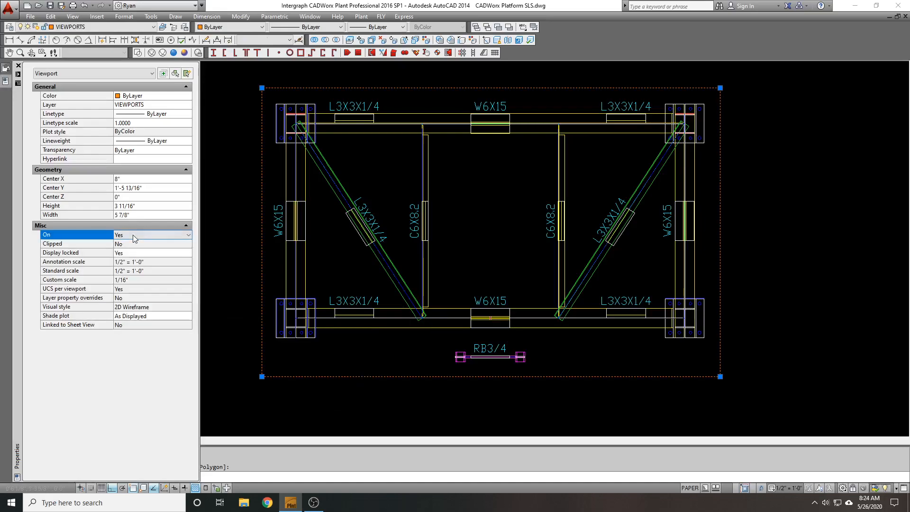
pyautogui.click(167, 252)
pyautogui.press('Escape')
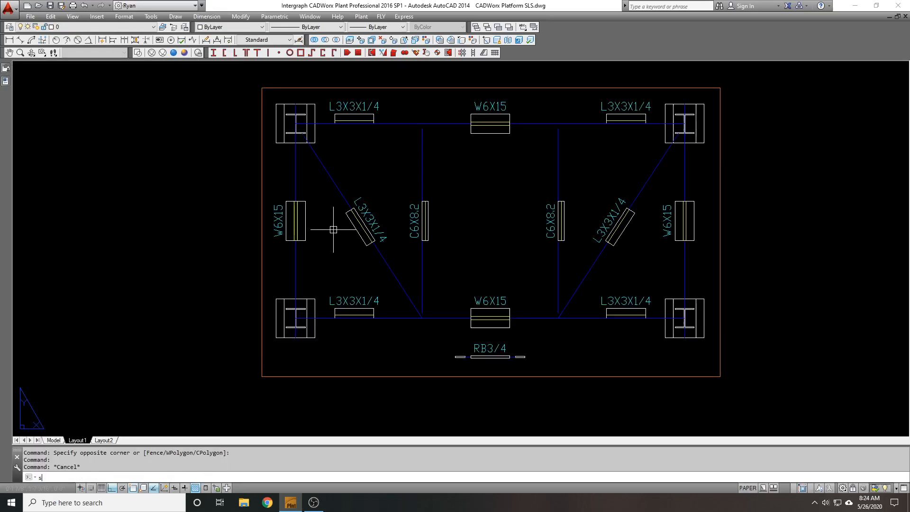
# - Open Steel Single Line with SLS, update the plan viewport with Vertical Brace frozen, and close the palette
pyautogui.write('sls')
pyautogui.press('Return')
pyautogui.click(50, 80)
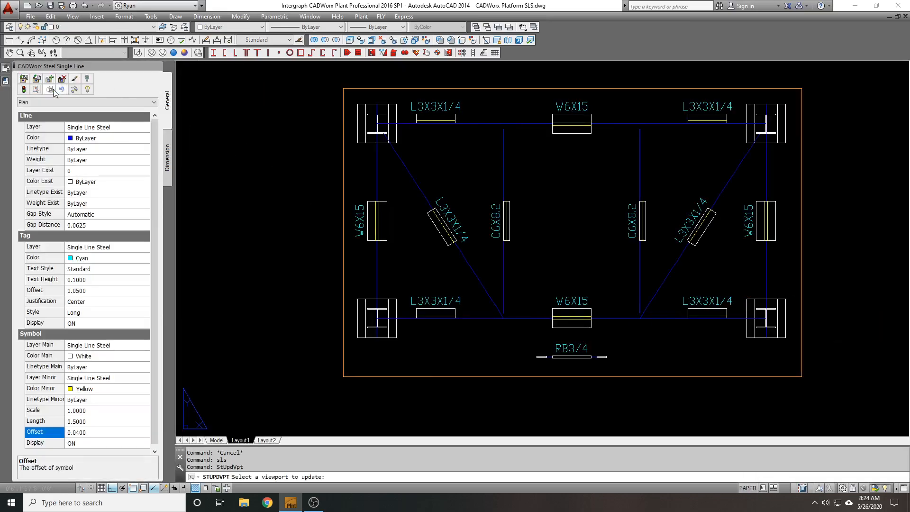
pyautogui.click(344, 165)
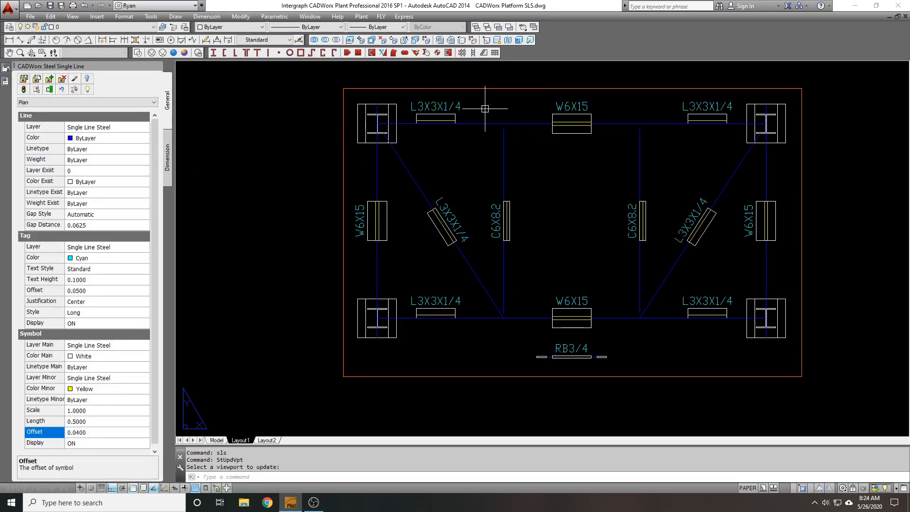
pyautogui.click(156, 67)
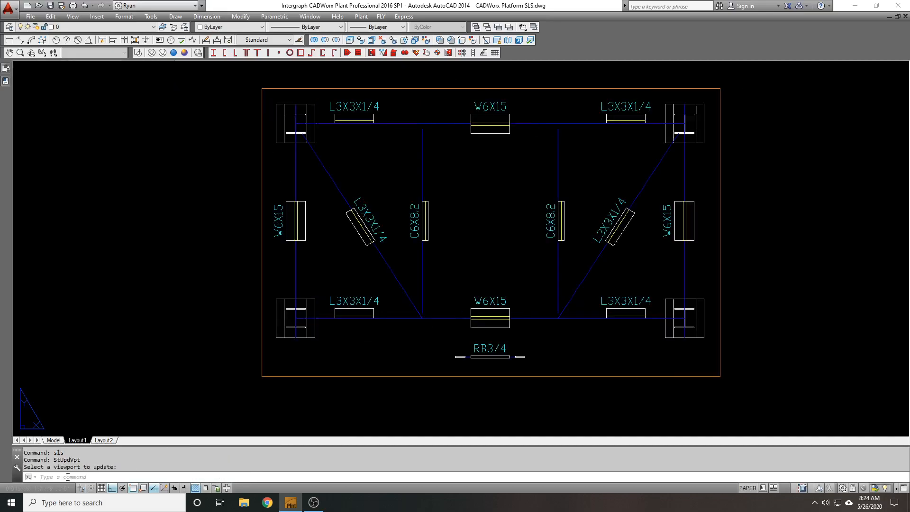
# - Switch back to model space to view the platform's vertical braces
pyautogui.click(53, 441)
pyautogui.click(403, 245)
pyautogui.press('Escape')
pyautogui.press('Escape')
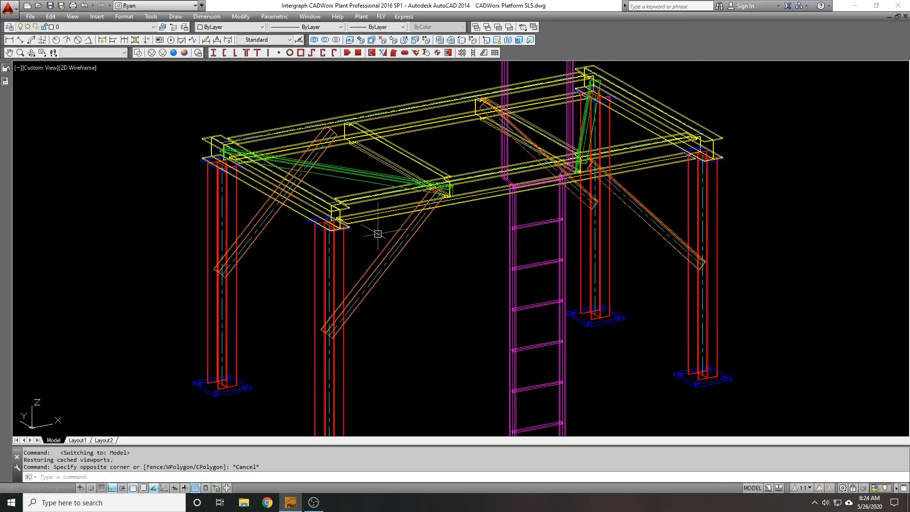
# - Freeze the Vertical Brace and Cl_Steel layers in model space by picking a vertical brace and a steel centerline
pyautogui.write('ff')
pyautogui.press('Return')
pyautogui.click(392, 237)
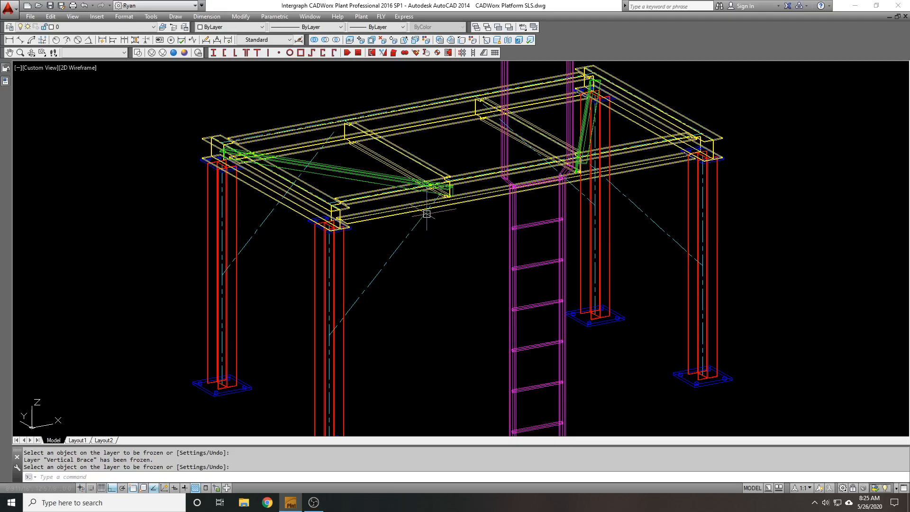
pyautogui.press('Return')
pyautogui.press('Return')
pyautogui.click(402, 244)
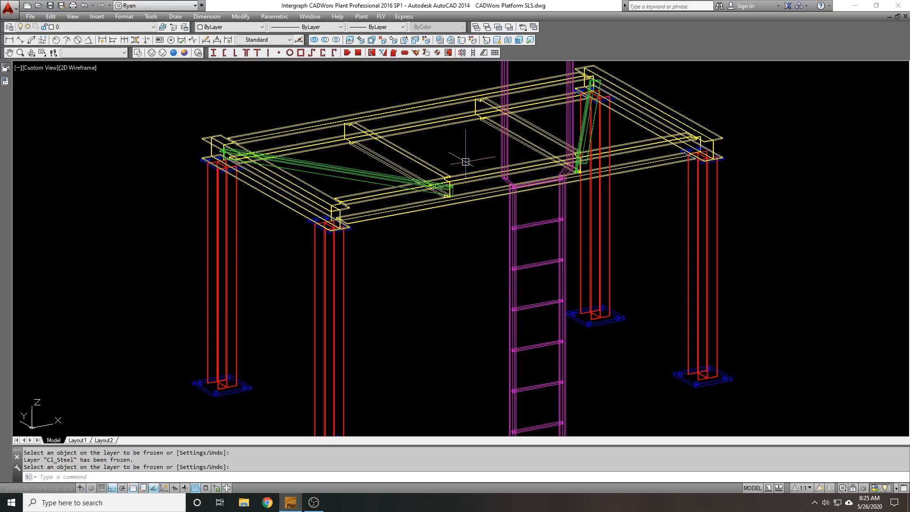
# - Examine the remaining horizontal braces, beams, ladder and columns of the platform in model space
pyautogui.press('Return')
pyautogui.click(332, 167)
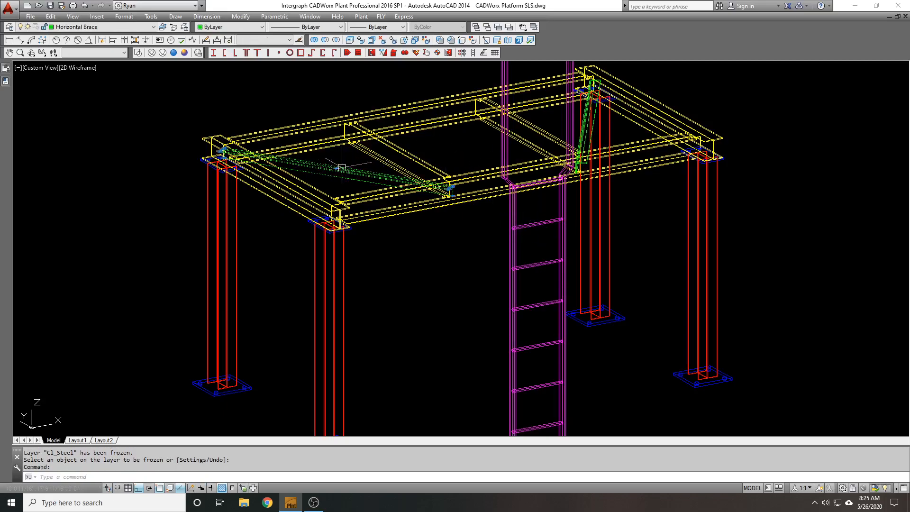
pyautogui.scroll(6, 305, 165)
pyautogui.press('Escape')
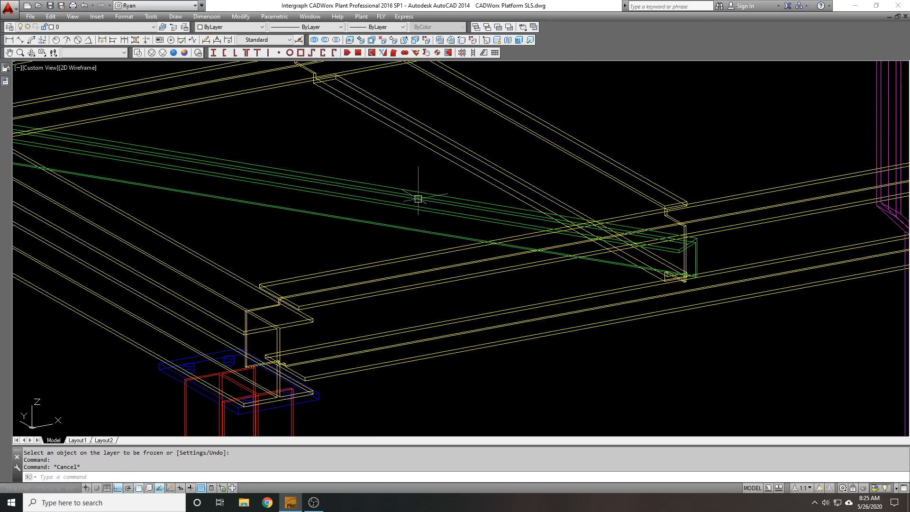
pyautogui.scroll(-7, 328, 166)
pyautogui.scroll(5, 328, 166)
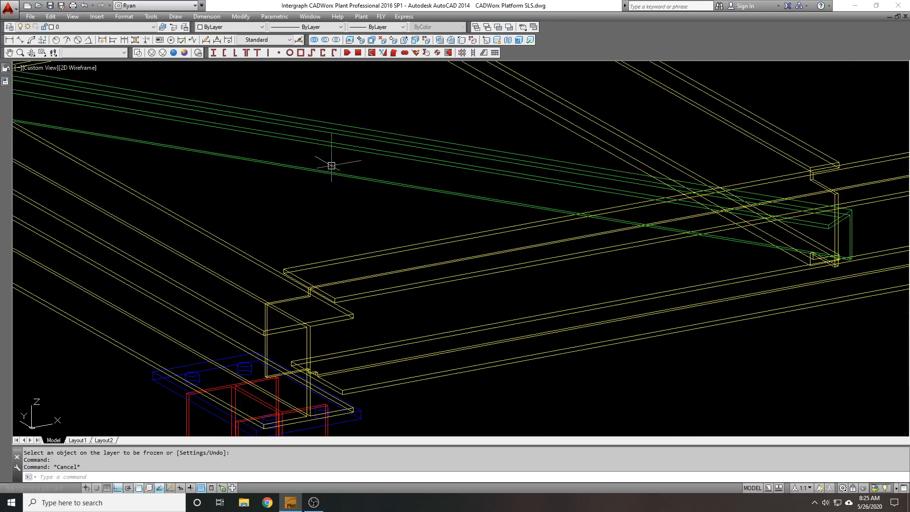
pyautogui.scroll(-5, 327, 163)
pyautogui.click(573, 222)
pyautogui.scroll(-2, 296, 201)
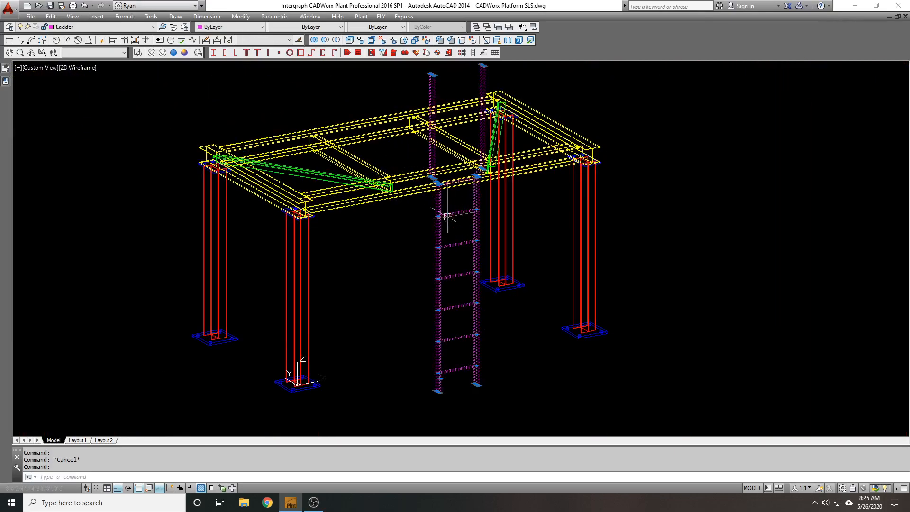
pyautogui.press('Escape')
pyautogui.scroll(7, 390, 223)
pyautogui.click(381, 207)
pyautogui.press('Escape')
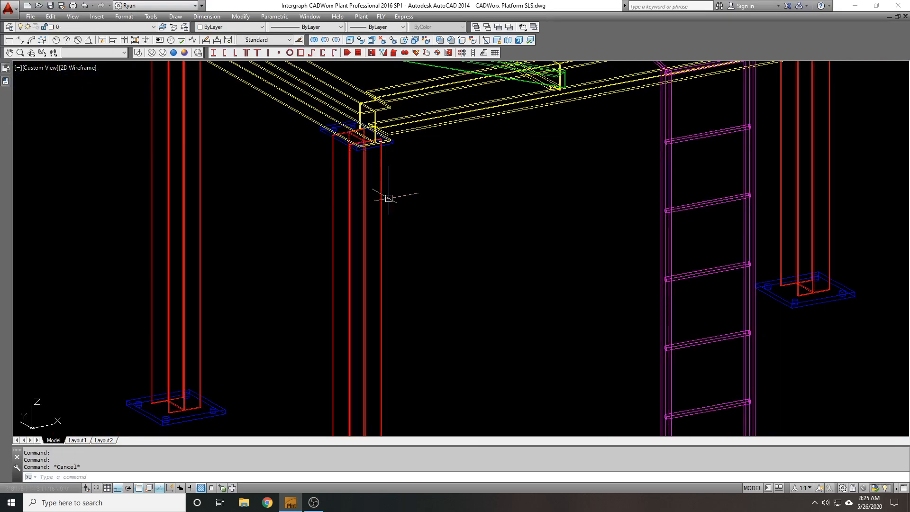
# - Undo the model space layer freezes and the preceding Steel Single Line viewport update
pyautogui.write('u')
pyautogui.press('Return')
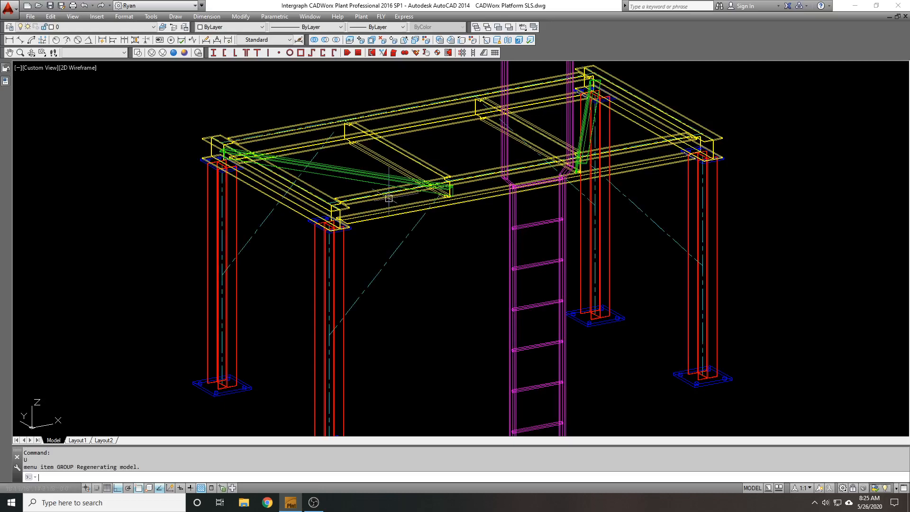
pyautogui.press('Return')
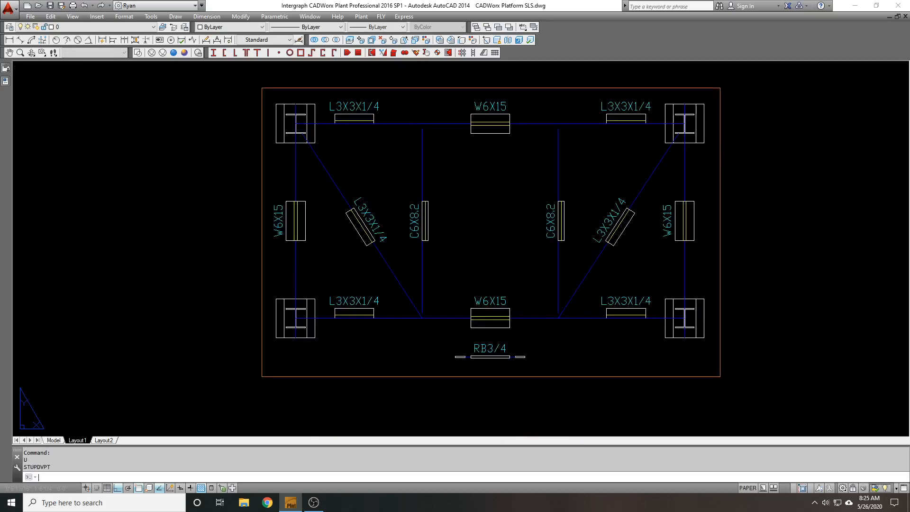
pyautogui.press('Return')
pyautogui.press('Return')
pyautogui.press('Return')
pyautogui.press('Return')
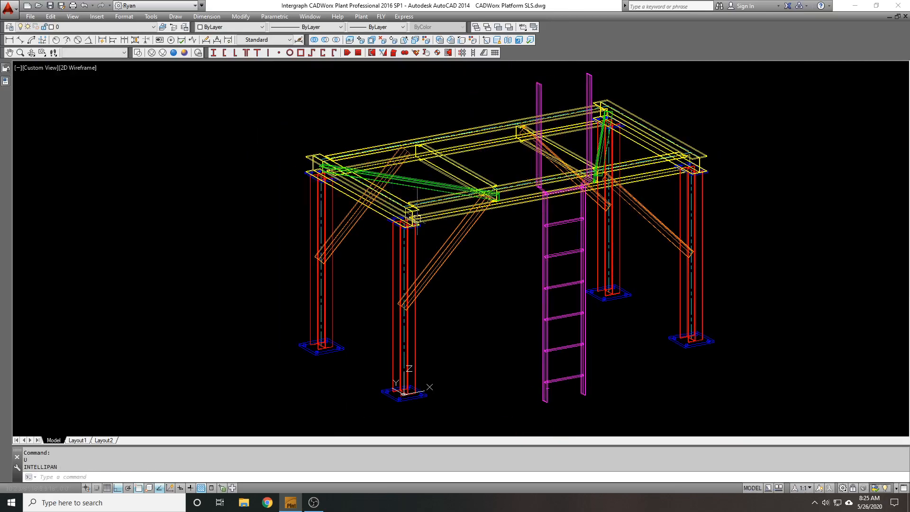
# - Return to Layout1, select the plan viewport and set its On property to Yes
pyautogui.scroll(2, 487, 209)
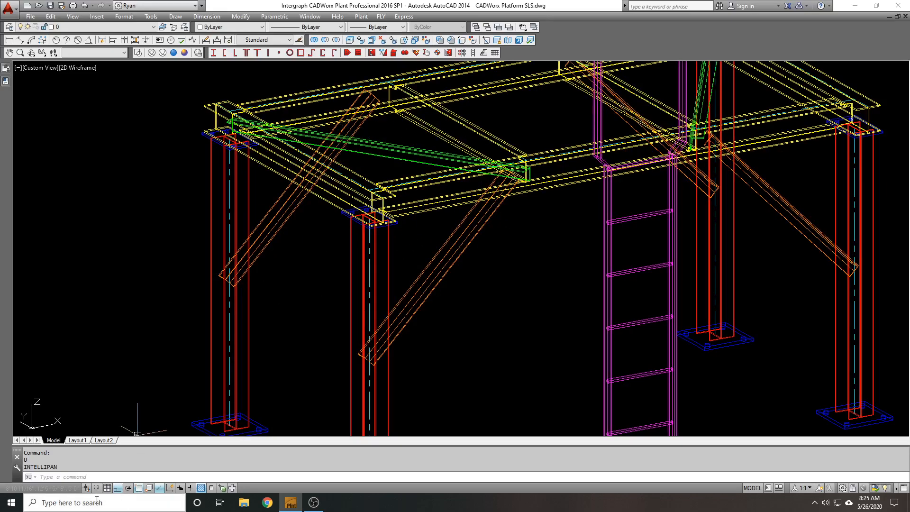
pyautogui.click(75, 441)
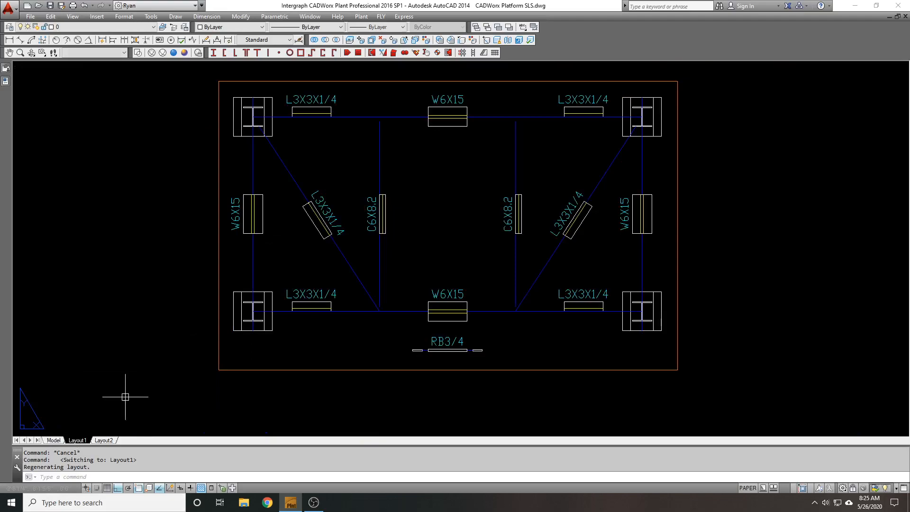
pyautogui.press('Escape')
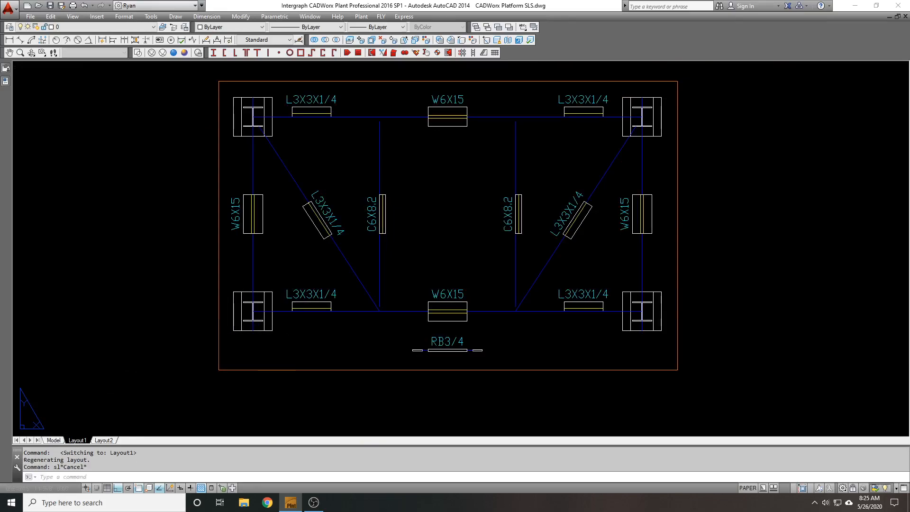
pyautogui.click(258, 342)
pyautogui.click(241, 386)
pyautogui.moveTo(6, 81)
pyautogui.click(128, 243)
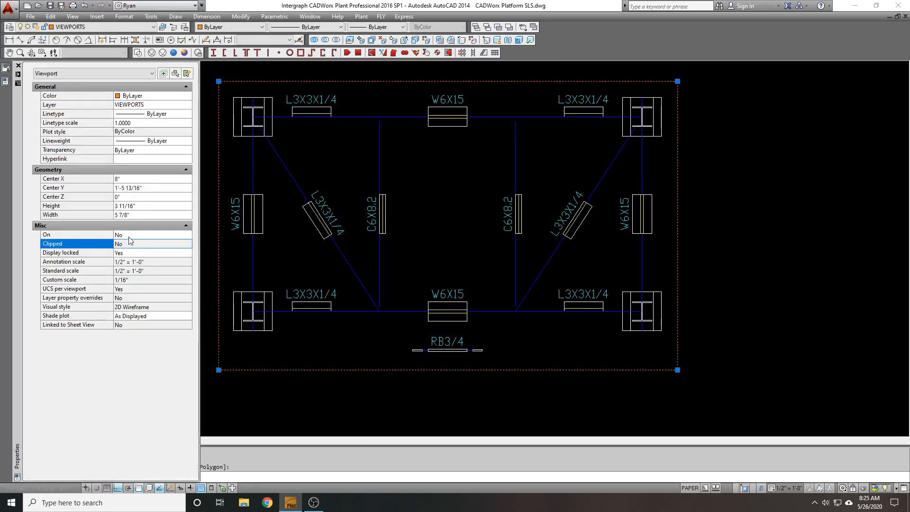
pyautogui.click(134, 235)
pyautogui.click(136, 242)
pyautogui.scroll(3, 317, 255)
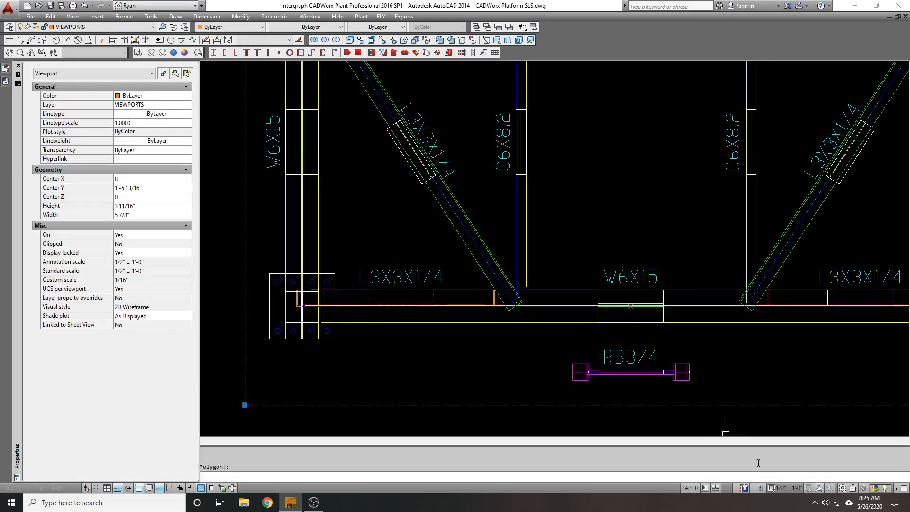
pyautogui.press('Escape')
# - Activate the plan viewport, freeze the vertical brace layer by picking a brace, and return to paper space
pyautogui.scroll(3, 464, 277)
pyautogui.doubleClick(467, 281)
pyautogui.write('f')
pyautogui.press('Return')
pyautogui.click(514, 313)
pyautogui.press('Escape')
pyautogui.write('ps')
pyautogui.press('Return')
pyautogui.scroll(-3, 501, 288)
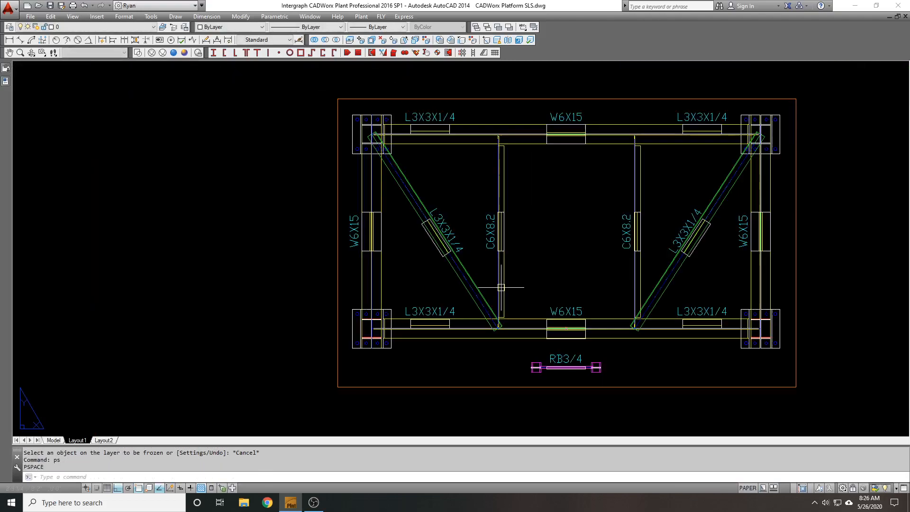
# - Activate the plan viewport again and freeze the ladder layer by picking the ladder
pyautogui.doubleClick(504, 381)
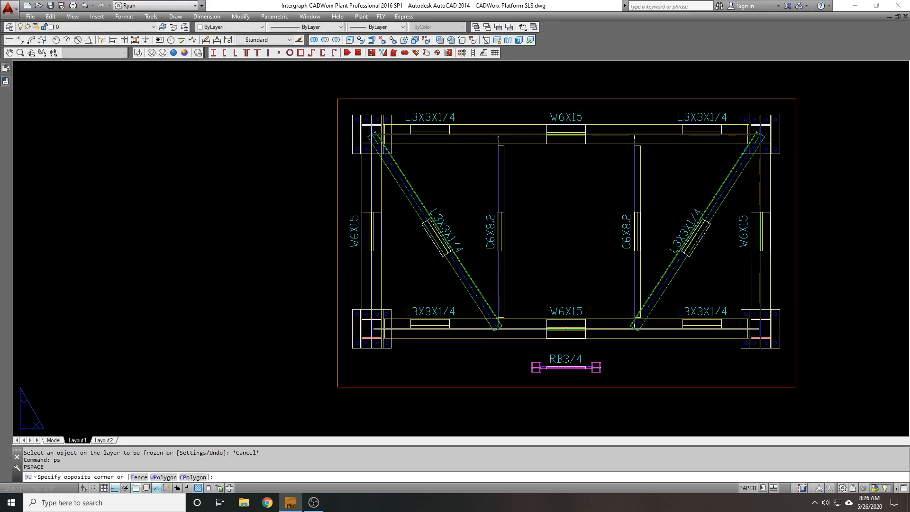
pyautogui.write('f')
pyautogui.press('Return')
pyautogui.click(540, 368)
pyautogui.press('Escape')
pyautogui.click(397, 356)
pyautogui.press('Escape')
pyautogui.press('Escape')
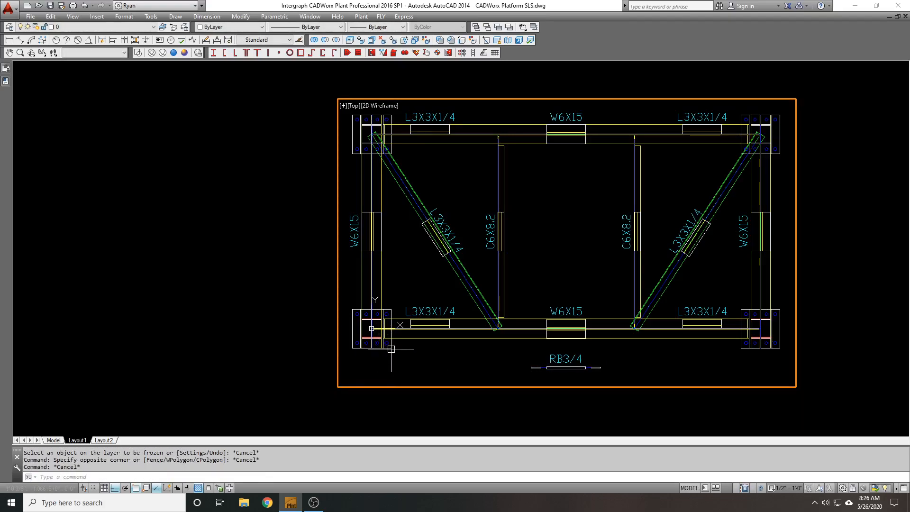
# - Freeze the base plate layer by picking a column's base plate in the plan viewport, and return to paper space
pyautogui.write('f')
pyautogui.press('Return')
pyautogui.click(389, 348)
pyautogui.press('Escape')
pyautogui.doubleClick(417, 396)
# - Select the plan viewport and set its On property to No
pyautogui.click(420, 386)
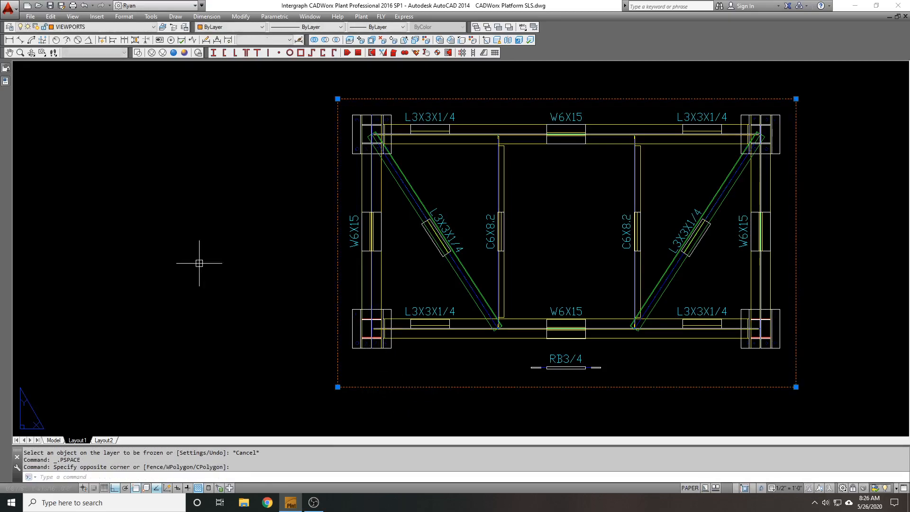
pyautogui.moveTo(6, 86)
pyautogui.click(135, 234)
pyautogui.click(135, 235)
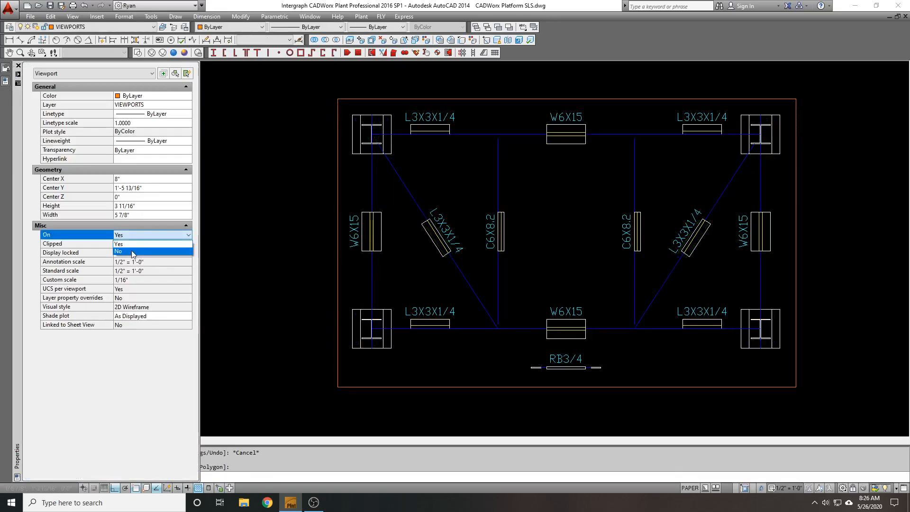
pyautogui.click(133, 252)
pyautogui.press('Escape')
# - Open Steel Single Line with SLS and update the plan viewport with braces, ladder and base plates frozen
pyautogui.write('sls')
pyautogui.press('Return')
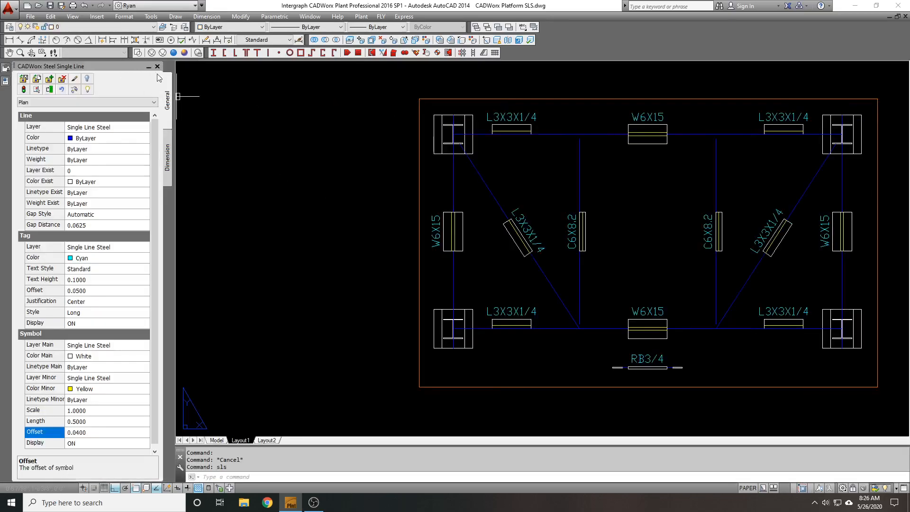
pyautogui.click(50, 89)
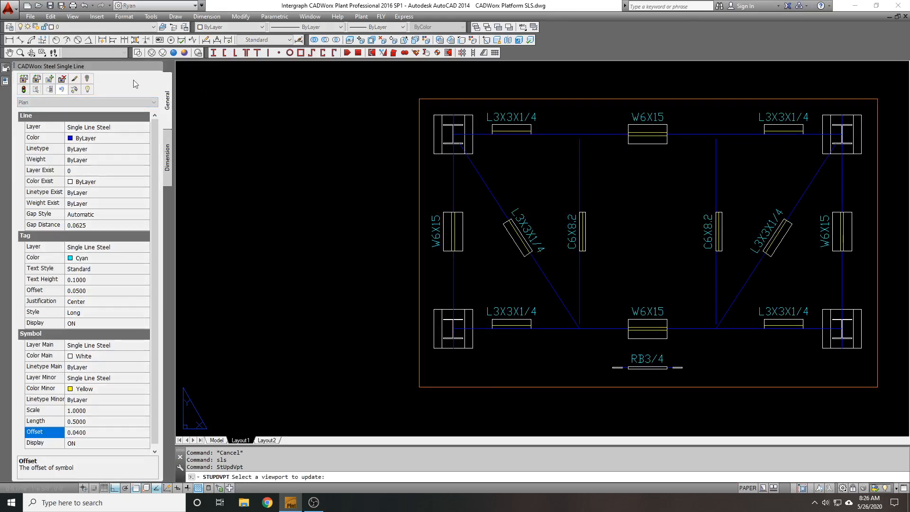
pyautogui.moveTo(496, 92); pyautogui.dragTo(417, 97, button='middle')
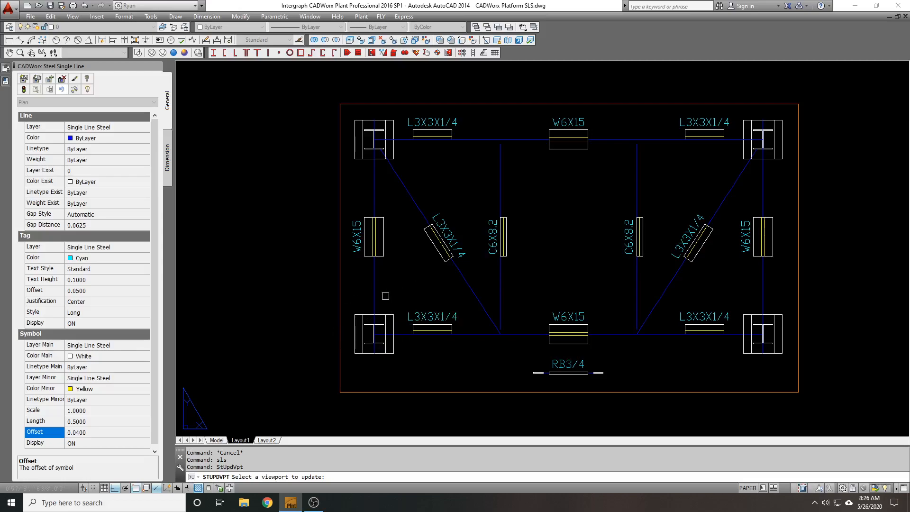
pyautogui.click(340, 175)
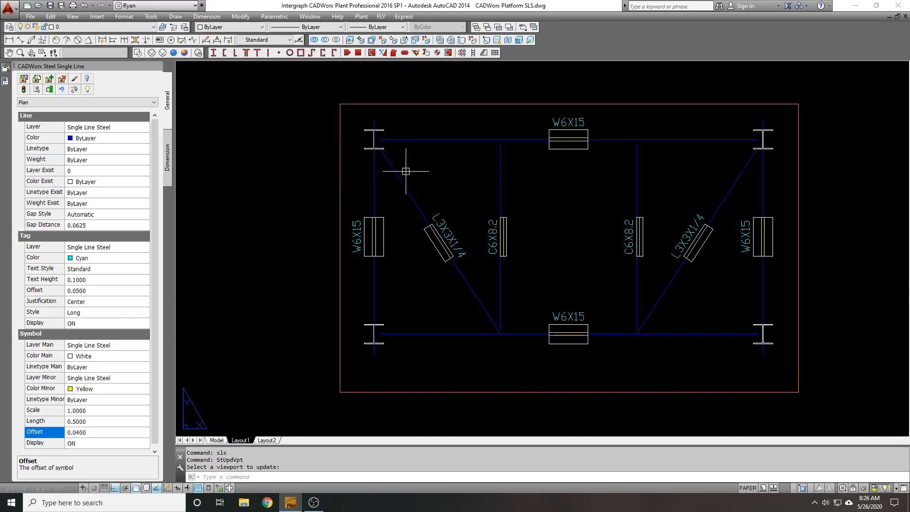
# - Turn on the plan viewport's display on Layout1 by setting its On property to Yes
pyautogui.press('Escape')
pyautogui.scroll(2, 384, 139)
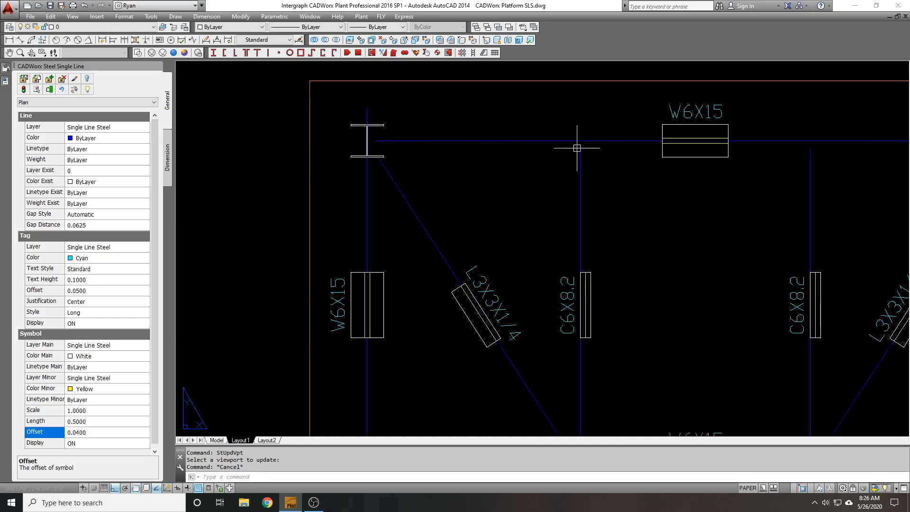
pyautogui.scroll(-2, 340, 144)
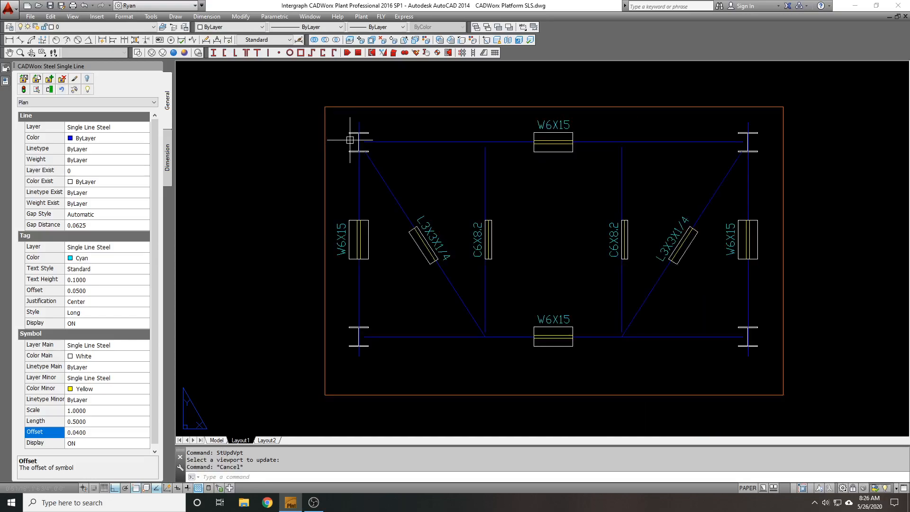
pyautogui.click(334, 141)
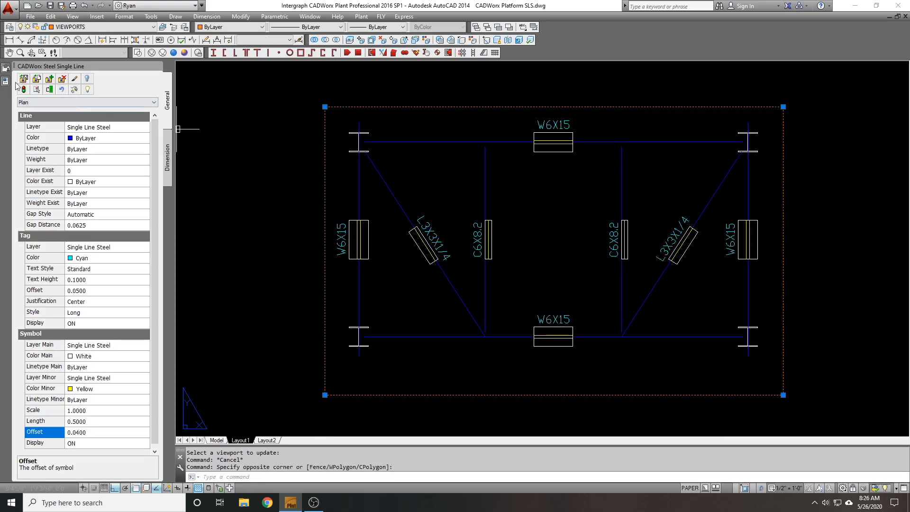
pyautogui.moveTo(6, 82)
pyautogui.click(140, 236)
pyautogui.click(140, 237)
pyautogui.click(136, 243)
pyautogui.press('Escape')
# - Examine how the single lines meet the model steel around the upper-left column of the plan
pyautogui.scroll(4, 350, 124)
pyautogui.click(448, 140)
pyautogui.click(386, 90)
pyautogui.scroll(-2, 336, 98)
pyautogui.scroll(3, 369, 132)
pyautogui.scroll(-6, 368, 133)
pyautogui.press('Escape')
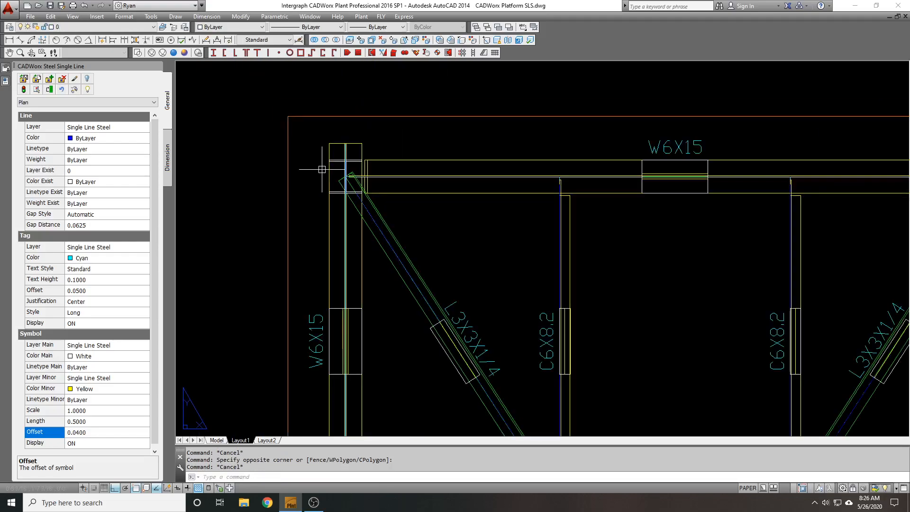
pyautogui.scroll(3, 303, 162)
pyautogui.press('Escape')
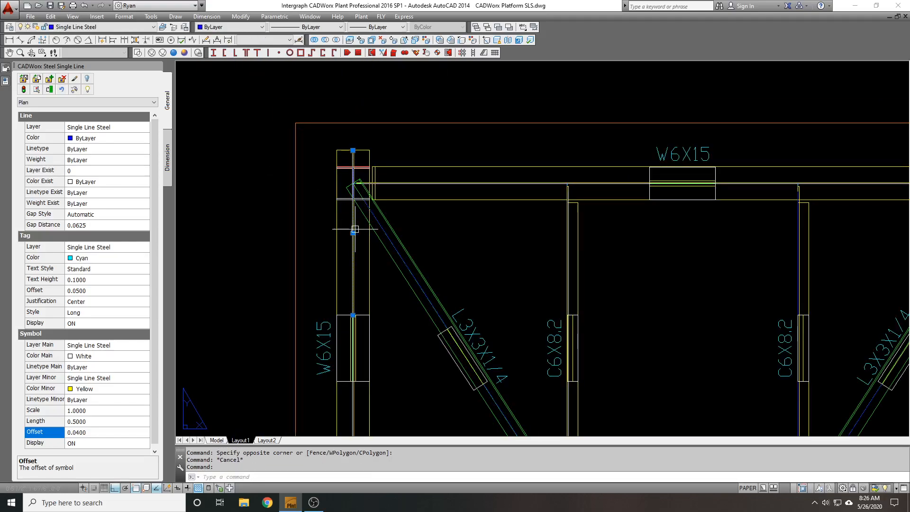
pyautogui.click(325, 218)
pyautogui.click(280, 220)
pyautogui.write('v')
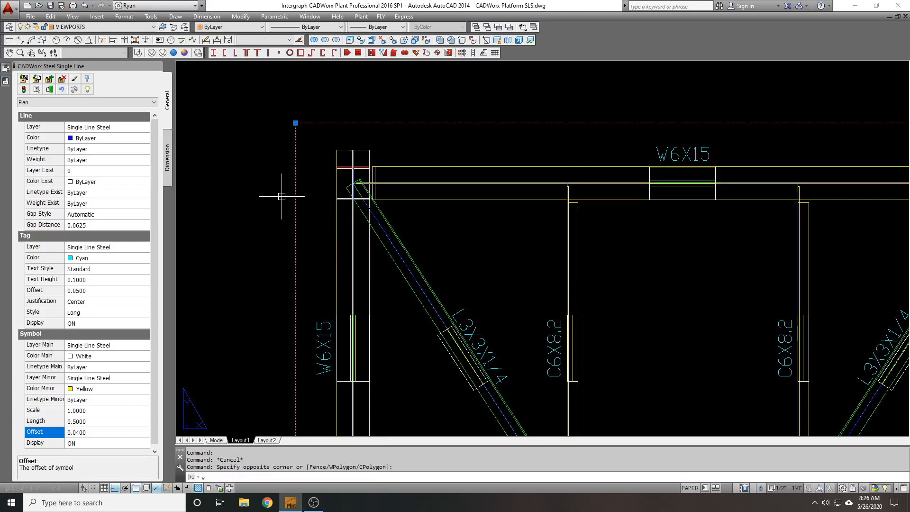
pyautogui.press('Return')
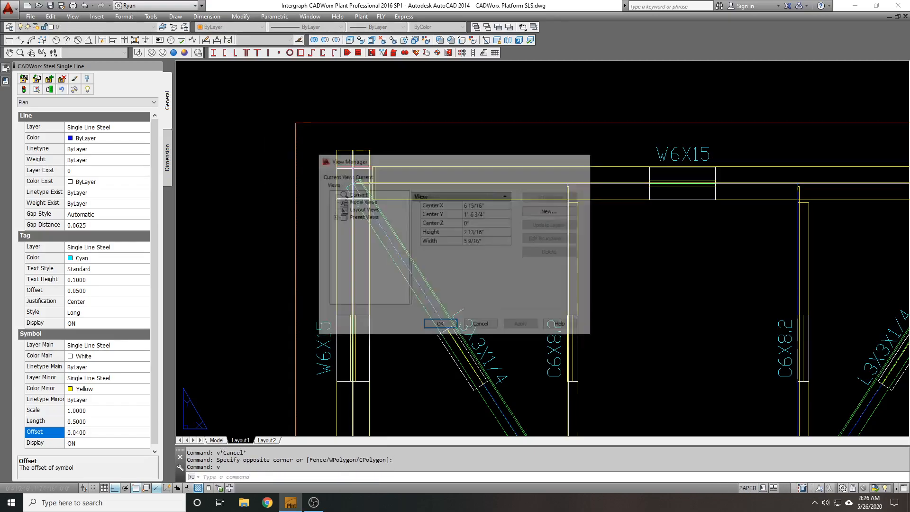
pyautogui.press('Escape')
pyautogui.click(317, 134)
pyautogui.click(281, 140)
pyautogui.moveTo(5, 81)
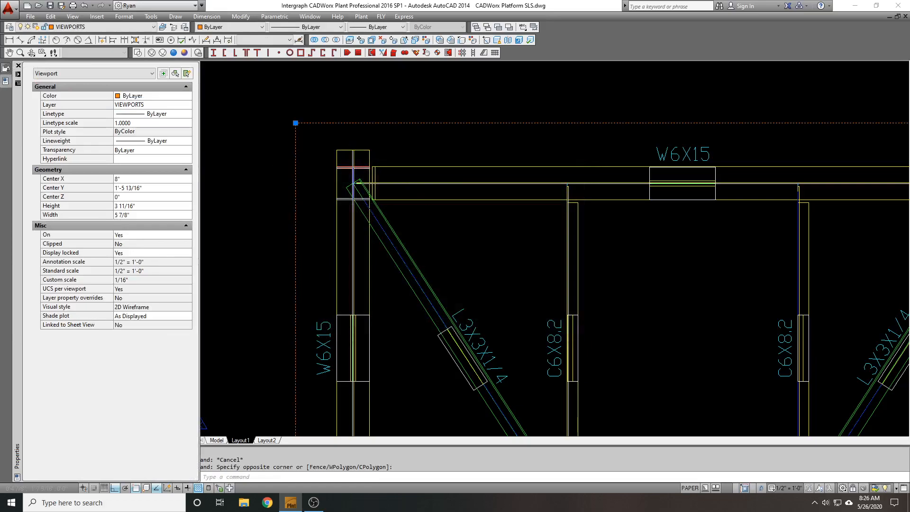
pyautogui.press('Escape')
# - Inspect the beam and brace ends against the W6X15 column outline at the plan's upper-left corner
pyautogui.scroll(-2, 279, 169)
pyautogui.moveTo(275, 183); pyautogui.dragTo(342, 176, button='middle')
pyautogui.moveTo(244, 198); pyautogui.dragTo(280, 196, button='middle')
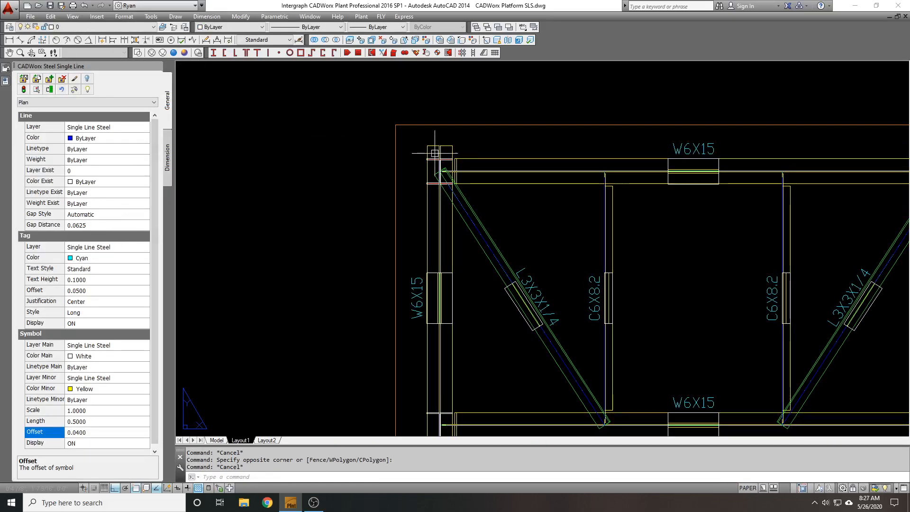
pyautogui.scroll(2, 435, 151)
pyautogui.scroll(2, 429, 126)
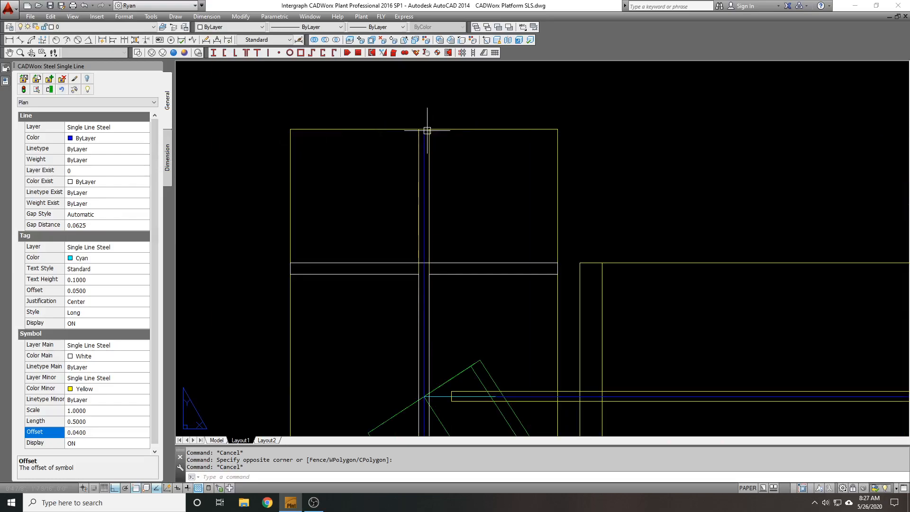
pyautogui.scroll(-3, 427, 130)
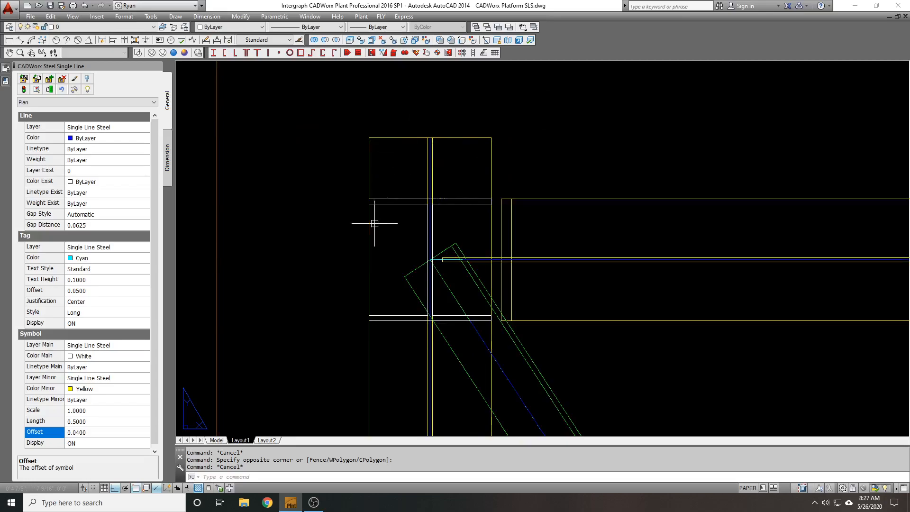
# - Turn off the plan viewport's display by setting its On property to No
pyautogui.scroll(-4, 443, 142)
pyautogui.click(397, 125)
pyautogui.click(276, 132)
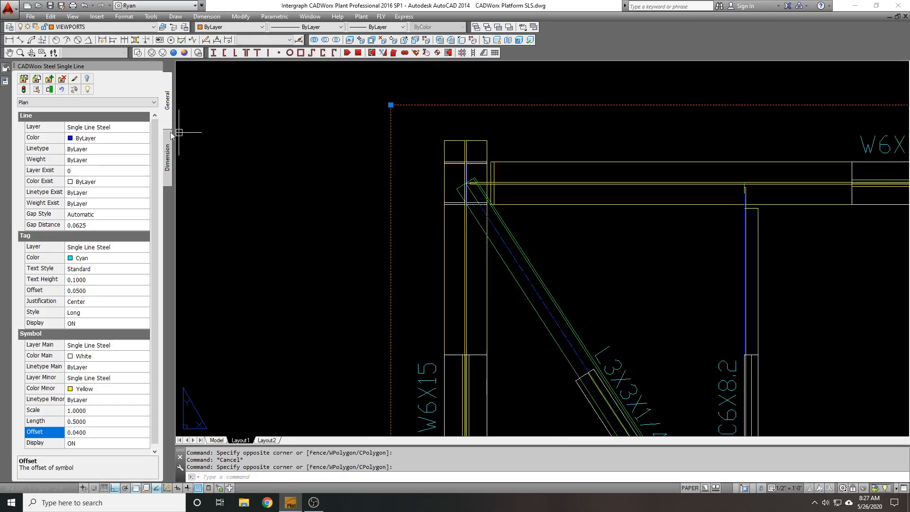
pyautogui.hotkey('ctrl', '1')
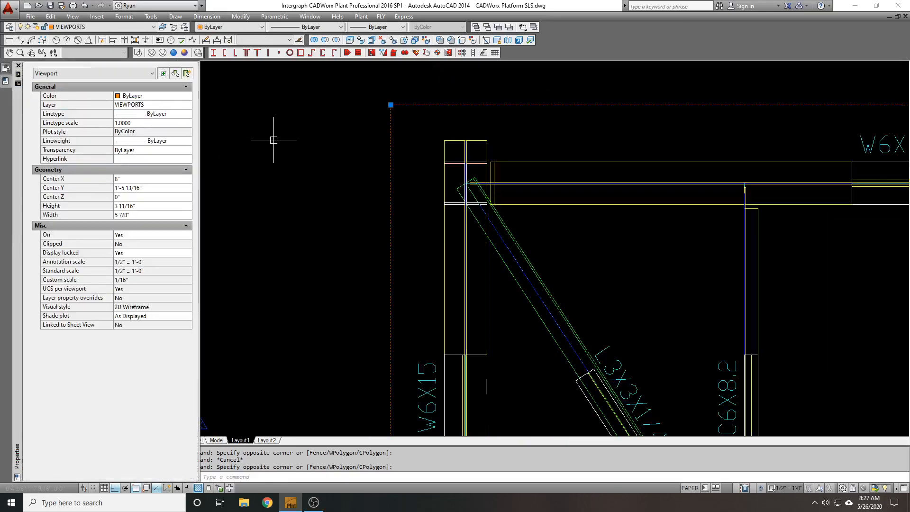
pyautogui.hotkey('ctrl', '1')
pyautogui.hotkey('ctrl', '1')
pyautogui.click(129, 235)
pyautogui.click(142, 235)
pyautogui.click(128, 254)
pyautogui.press('Escape')
pyautogui.press('Escape')
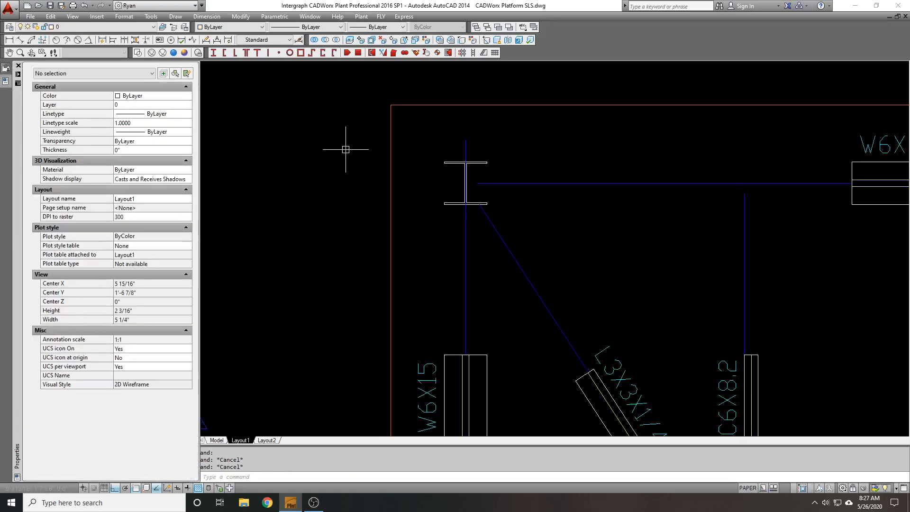
# - Set the single line Gap Style to Manual and apply the setting to the plan viewport
pyautogui.scroll(-4, 345, 150)
pyautogui.hotkey('ctrl', '1')
pyautogui.click(109, 215)
pyautogui.click(101, 229)
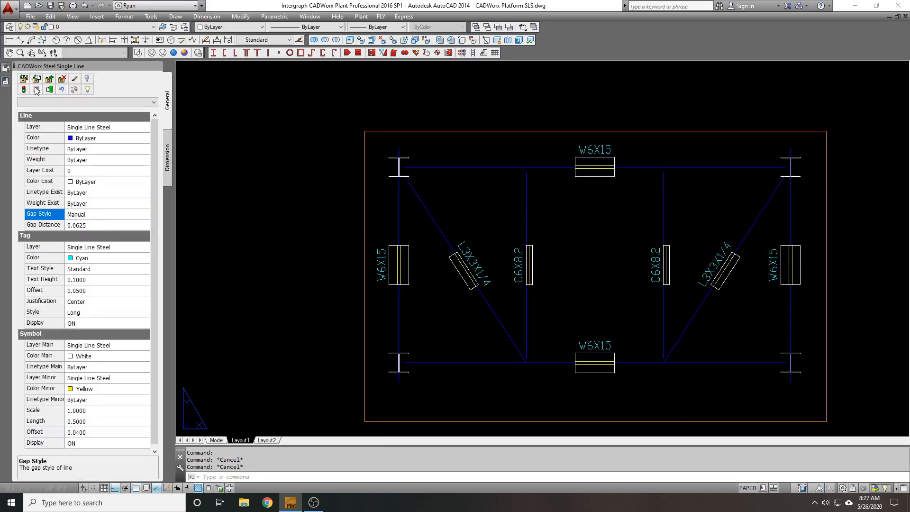
pyautogui.click(38, 90)
pyautogui.scroll(3, 401, 130)
pyautogui.click(393, 131)
pyautogui.press('Return')
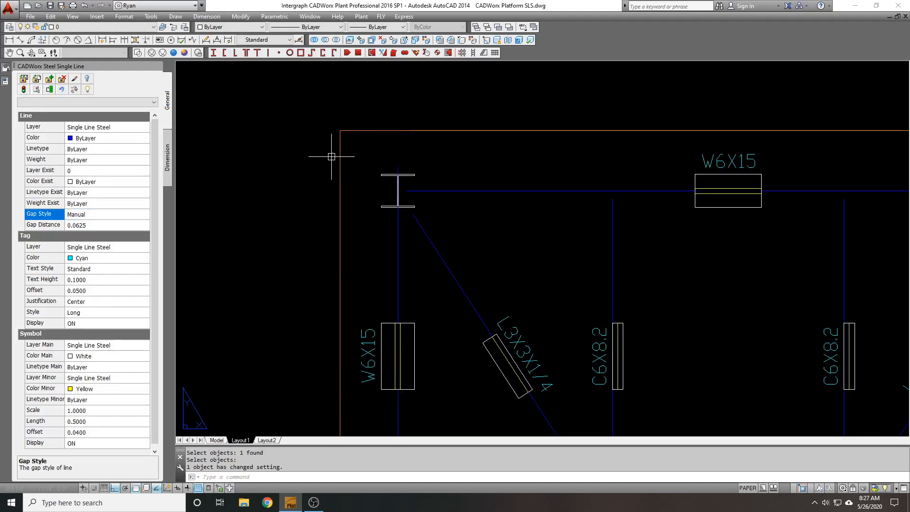
pyautogui.scroll(-2, 267, 137)
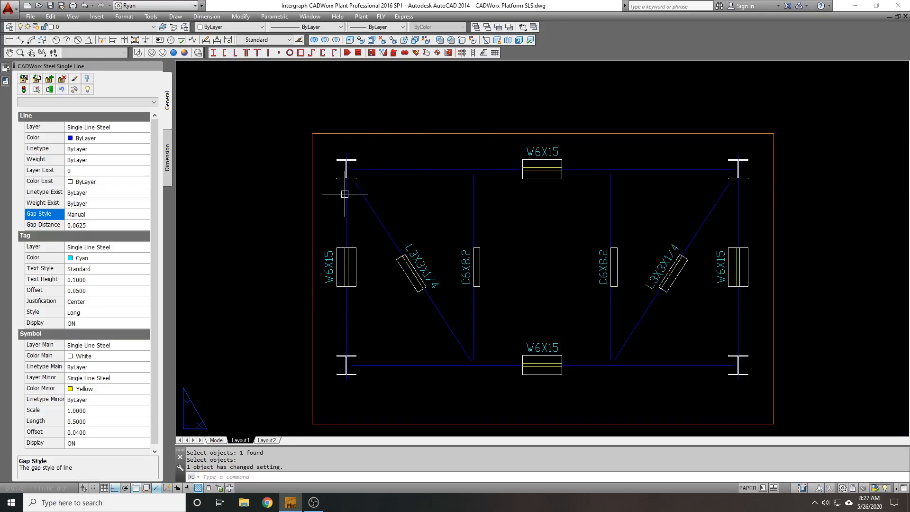
# - Set the single line Gap Distance to .1 and apply it to the plan viewport
pyautogui.click(111, 223)
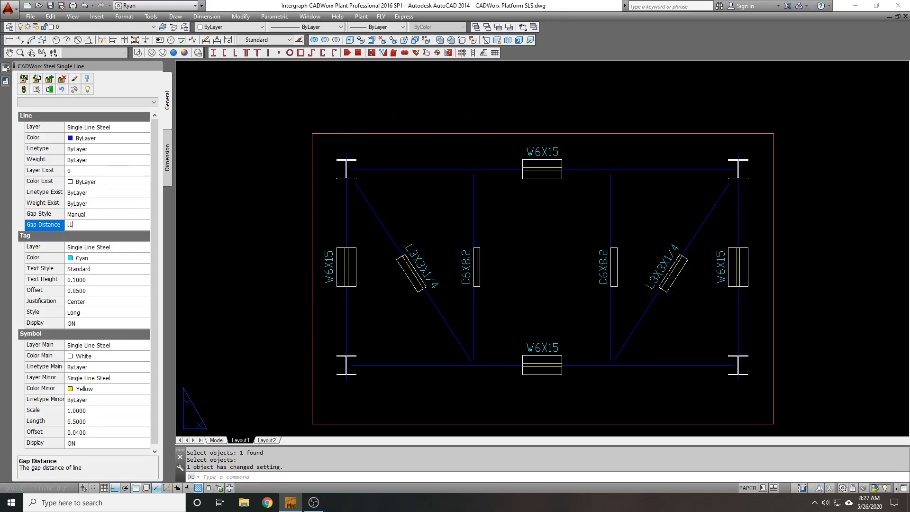
pyautogui.press('Return')
pyautogui.scroll(5, 336, 159)
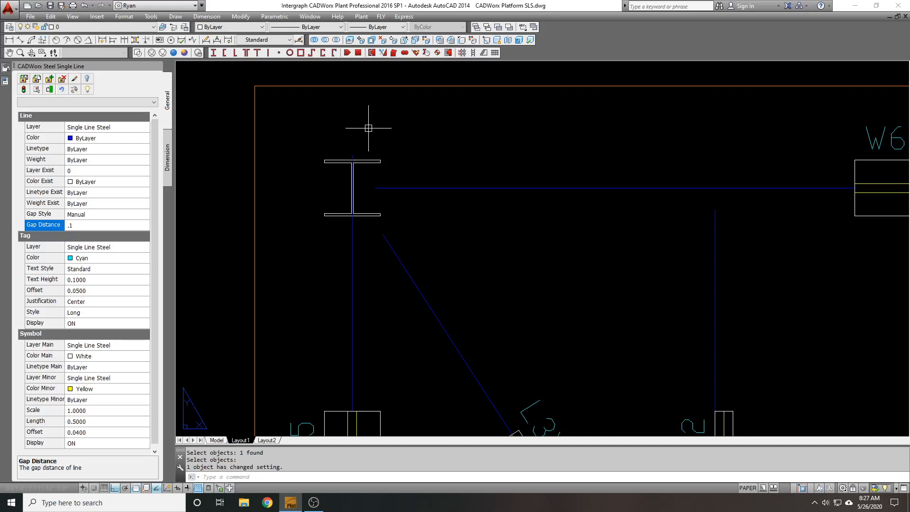
pyautogui.scroll(-2, 374, 130)
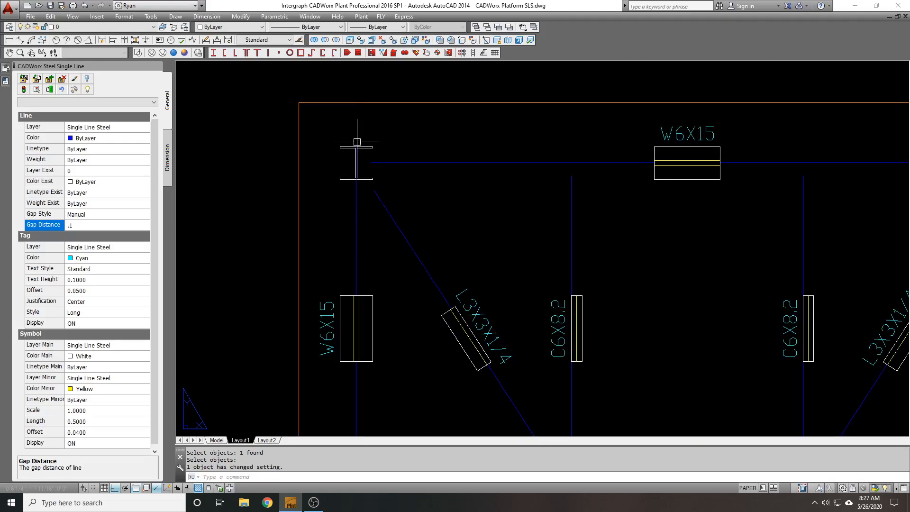
# - Undo the manual gap changes applied to the plan viewport
pyautogui.write('u')
pyautogui.press('Return')
pyautogui.press('Return')
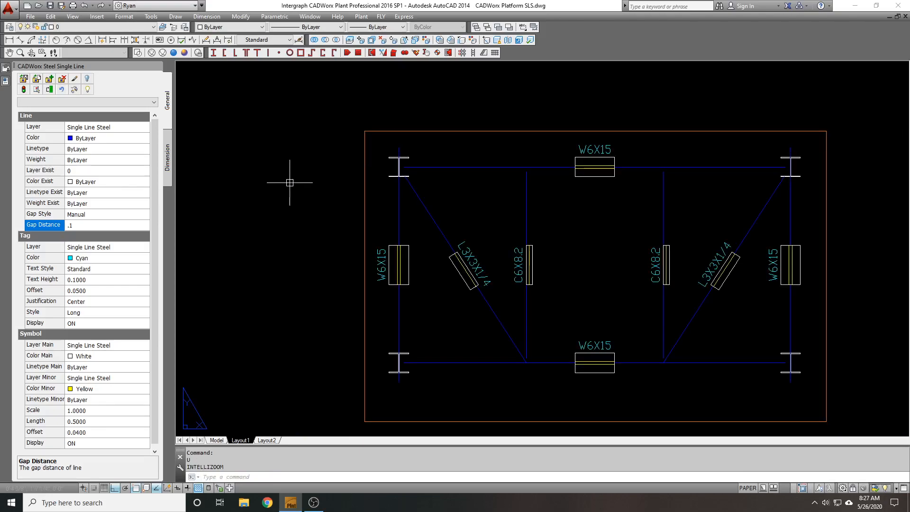
# - Set the single line Gap Style to Automatic and apply the current settings to the plan viewport
pyautogui.scroll(3, 335, 181)
pyautogui.click(98, 215)
pyautogui.click(101, 220)
pyautogui.click(192, 124)
pyautogui.press('Escape')
pyautogui.press('Escape')
pyautogui.click(37, 89)
pyautogui.click(461, 105)
pyautogui.press('Return')
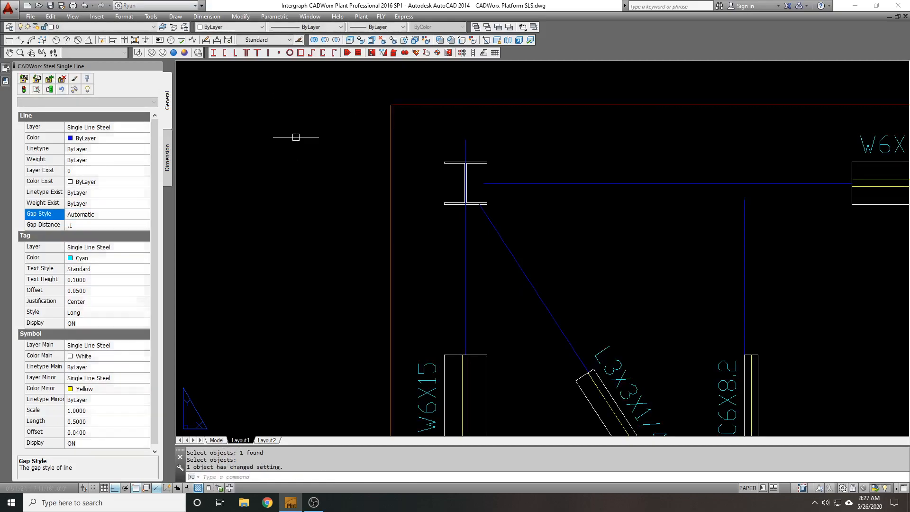
# - Examine the line gaps at the upper-left column and across the whole plan with the automatic gap style
pyautogui.scroll(-2, 340, 141)
pyautogui.moveTo(340, 140); pyautogui.dragTo(273, 146, button='middle')
pyautogui.scroll(1, 317, 156)
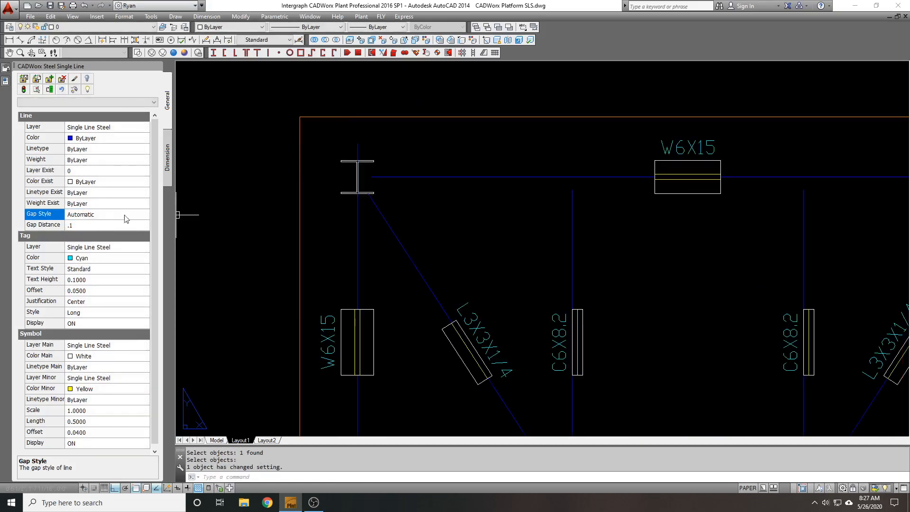
pyautogui.scroll(4, 354, 140)
pyautogui.scroll(-1, 366, 134)
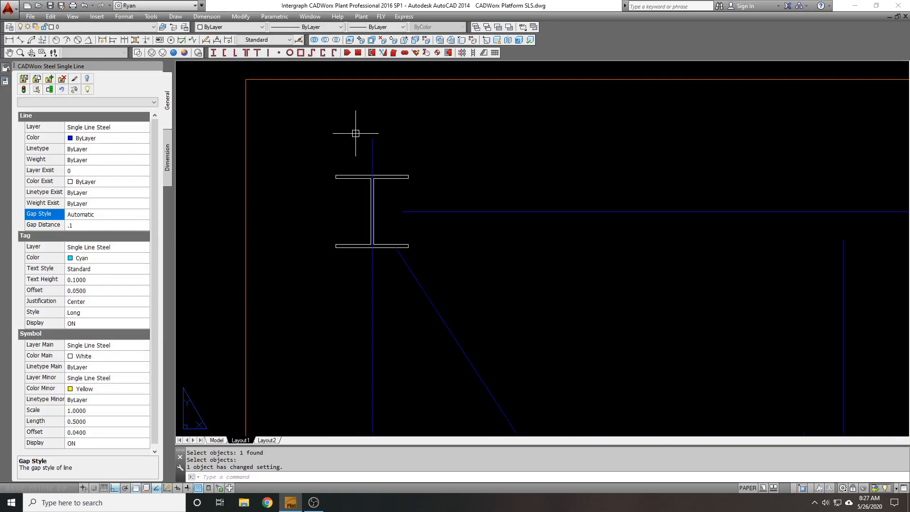
pyautogui.scroll(-3, 398, 134)
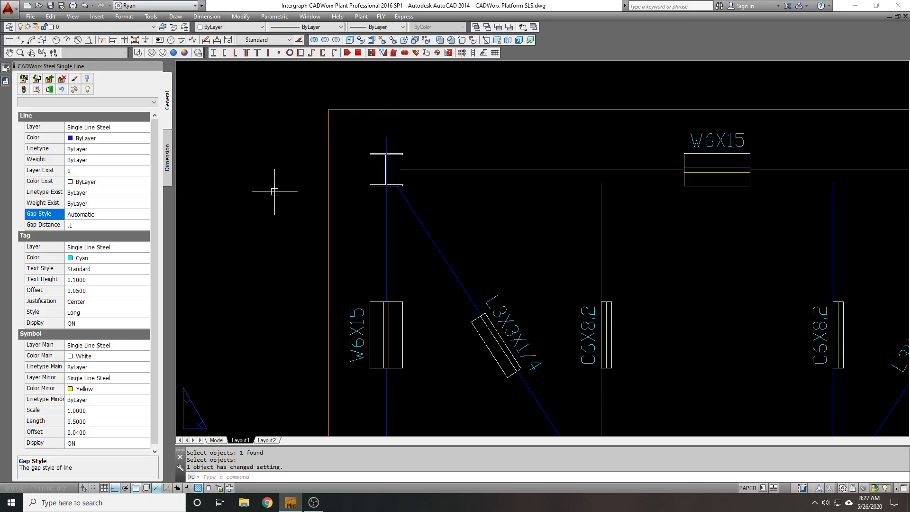
pyautogui.scroll(-3, 296, 184)
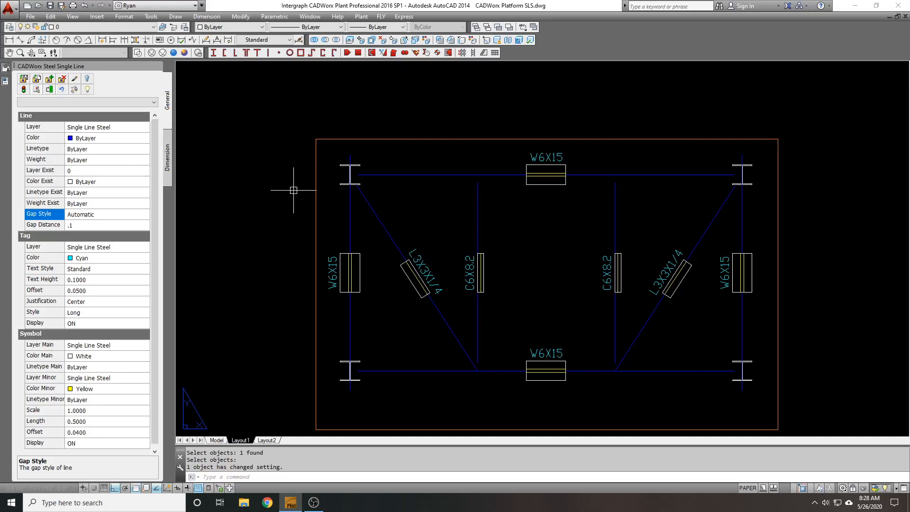
# - Apply the automatic gap style and 0.1000 gap distance to the left L3X3X1/4 diagonal brace
pyautogui.moveTo(399, 295); pyautogui.dragTo(400, 246, button='middle')
pyautogui.click(452, 266)
pyautogui.press('Escape')
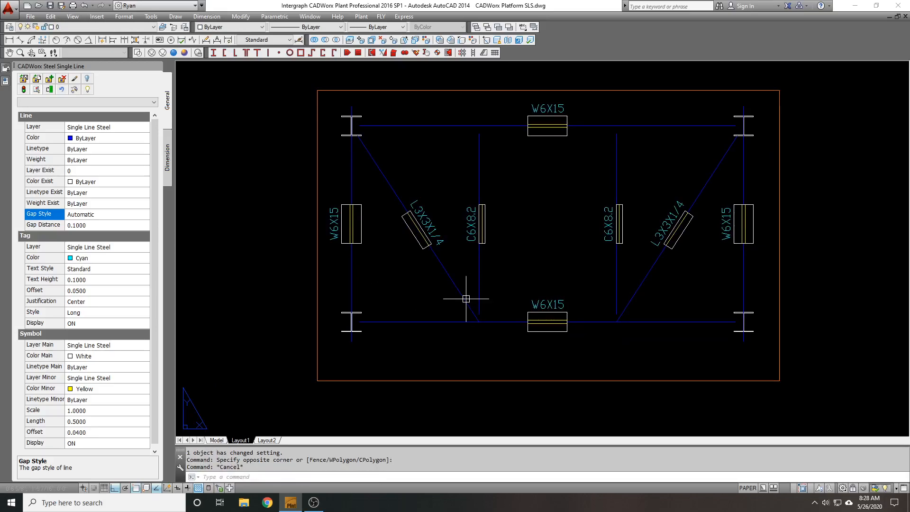
pyautogui.click(452, 278)
pyautogui.press('Escape')
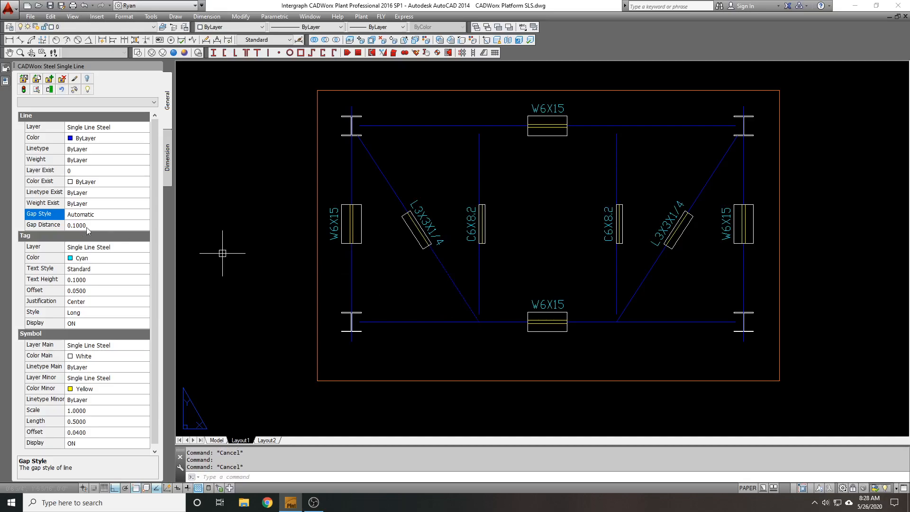
pyautogui.click(106, 224)
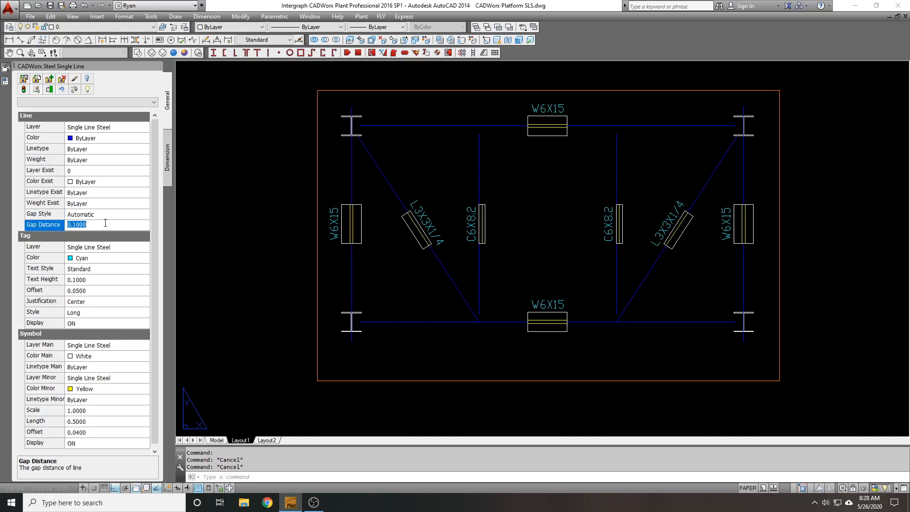
pyautogui.click(38, 87)
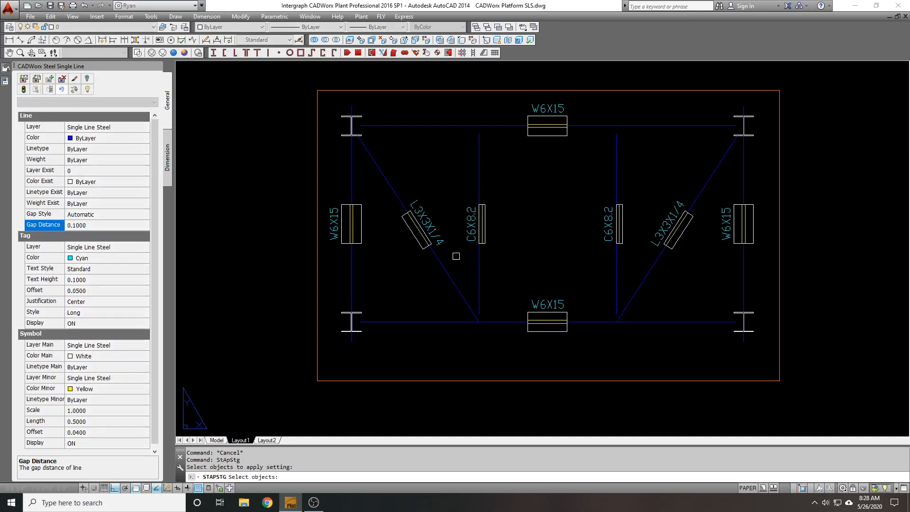
pyautogui.click(453, 284)
pyautogui.press('Return')
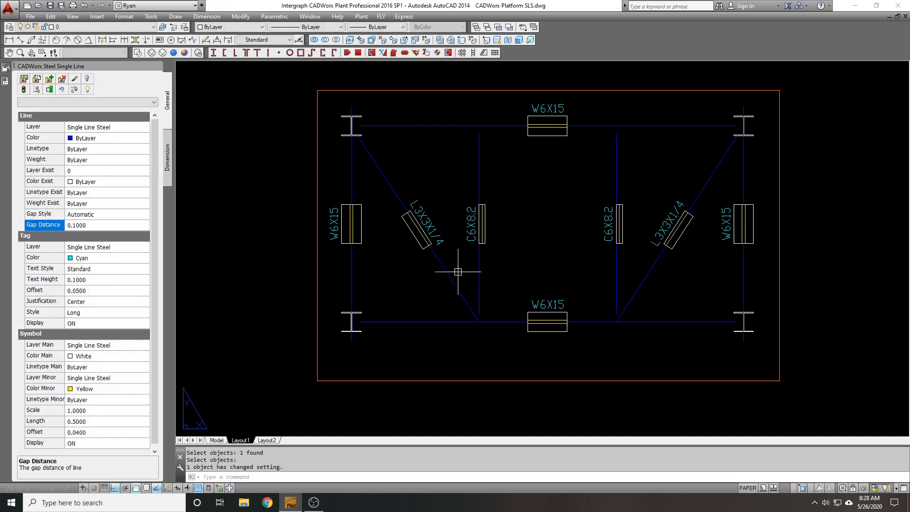
# - Set the Gap Style to Manual and apply it individually to the left and right L3X3X1/4 diagonal braces
pyautogui.click(108, 215)
pyautogui.click(108, 216)
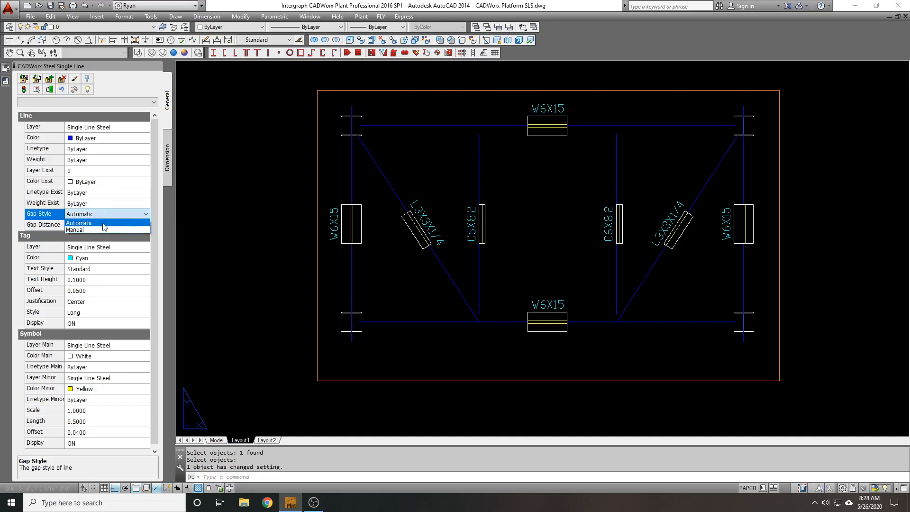
pyautogui.click(101, 229)
pyautogui.click(235, 189)
pyautogui.click(37, 90)
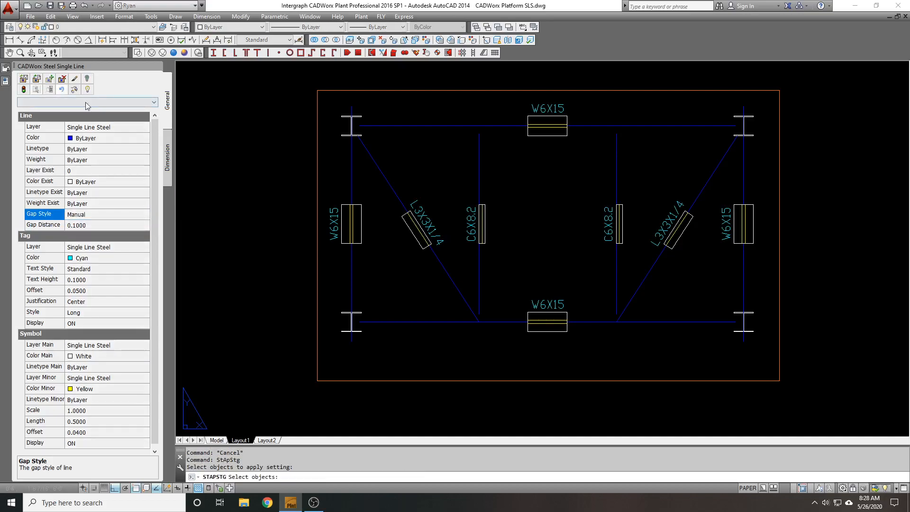
pyautogui.click(392, 190)
pyautogui.press('Return')
pyautogui.press('Return')
pyautogui.click(653, 266)
pyautogui.press('Return')
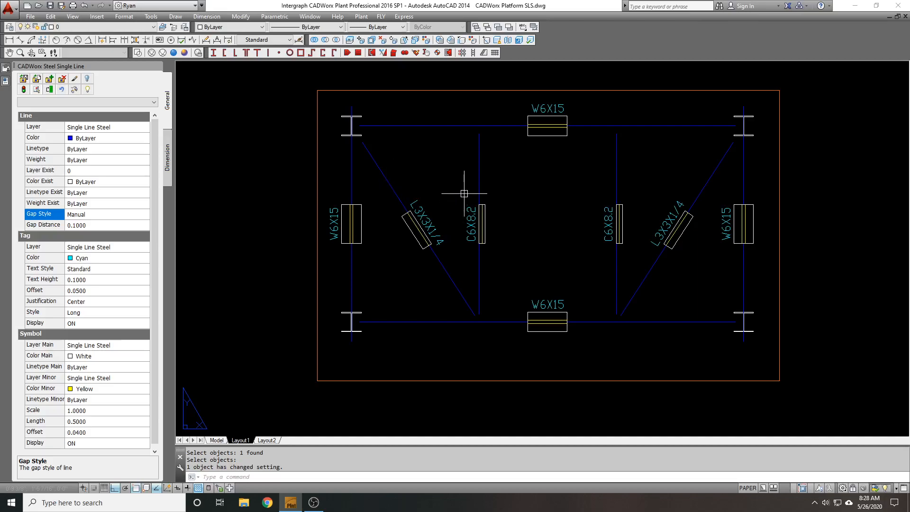
pyautogui.scroll(4, 464, 193)
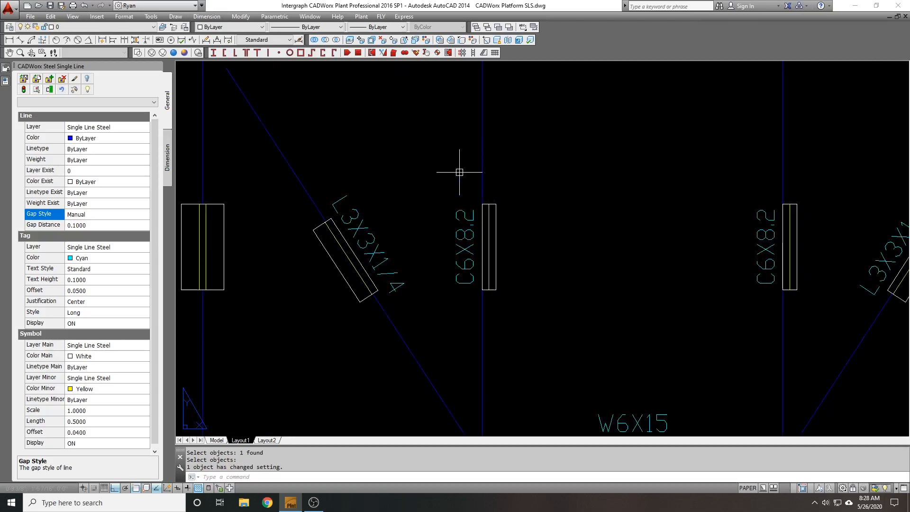
# - Examine the C6X8.2 and W6X15 beam symbols and how their lines sit relative to the single lines
pyautogui.scroll(1, 494, 246)
pyautogui.scroll(-3, 473, 181)
pyautogui.scroll(5, 508, 162)
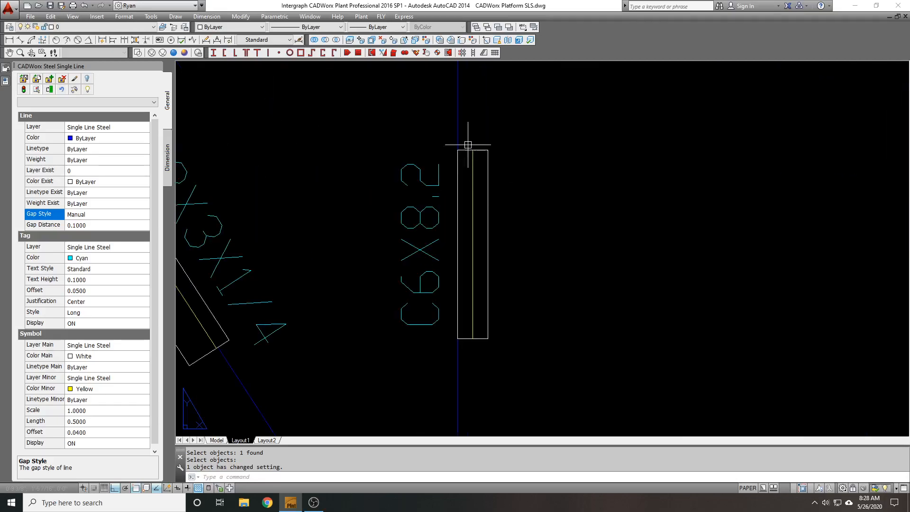
pyautogui.scroll(-4, 498, 159)
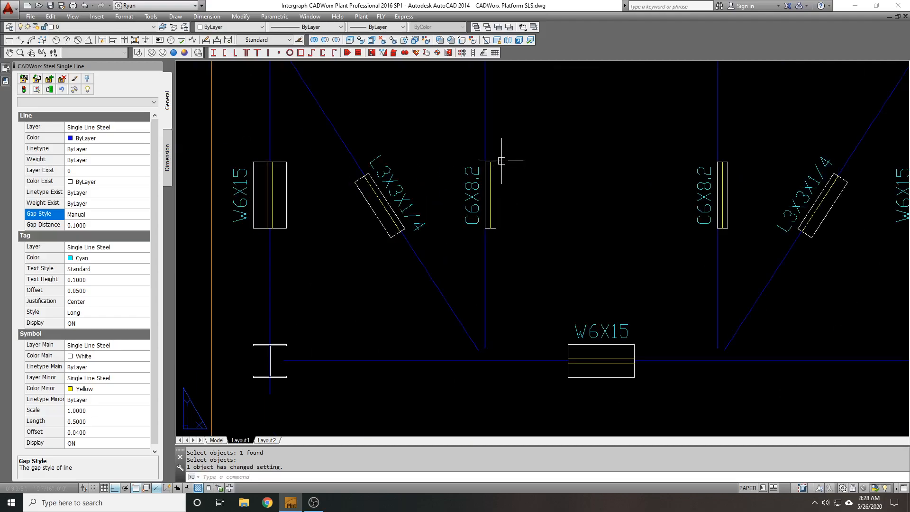
pyautogui.scroll(2, 517, 164)
pyautogui.scroll(-3, 553, 159)
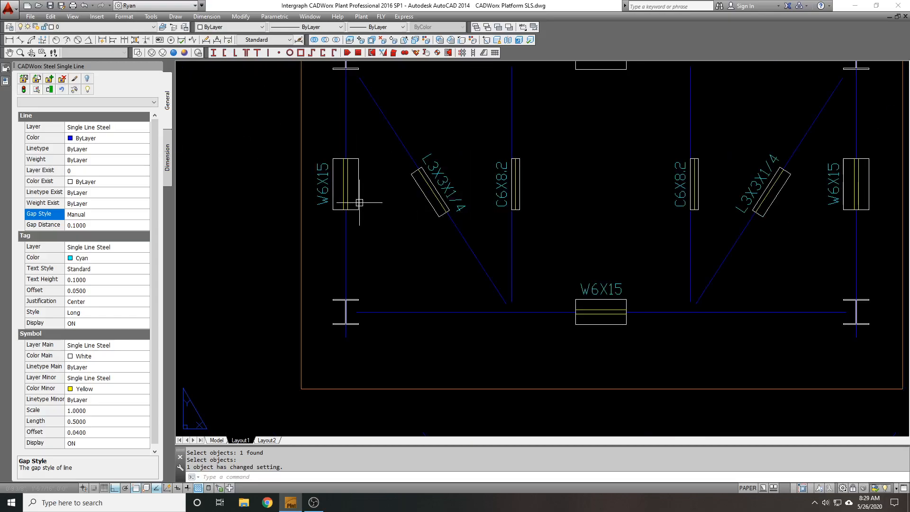
pyautogui.scroll(2, 336, 168)
pyautogui.scroll(-1, 346, 183)
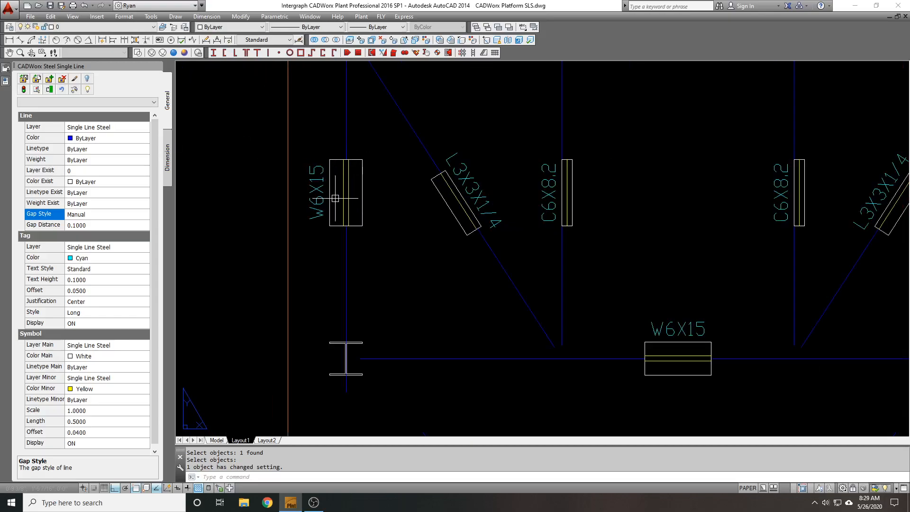
# - Set the symbol Offset to .3 and the line Gap Style to Automatic
pyautogui.click(106, 432)
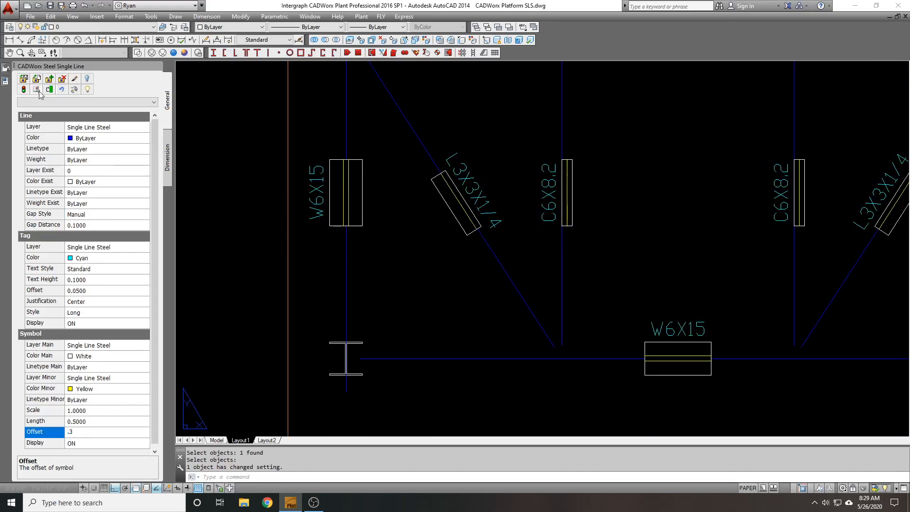
pyautogui.click(94, 214)
pyautogui.click(96, 215)
pyautogui.click(83, 223)
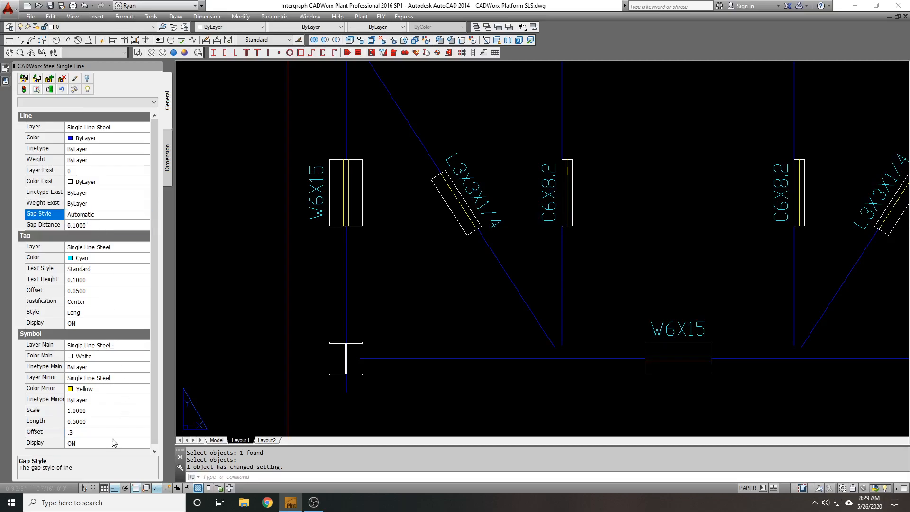
# - Apply the current single line settings to both C6X8.2 beams and inspect the left beam's symbol
pyautogui.click(40, 91)
pyautogui.click(412, 222)
pyautogui.click(544, 224)
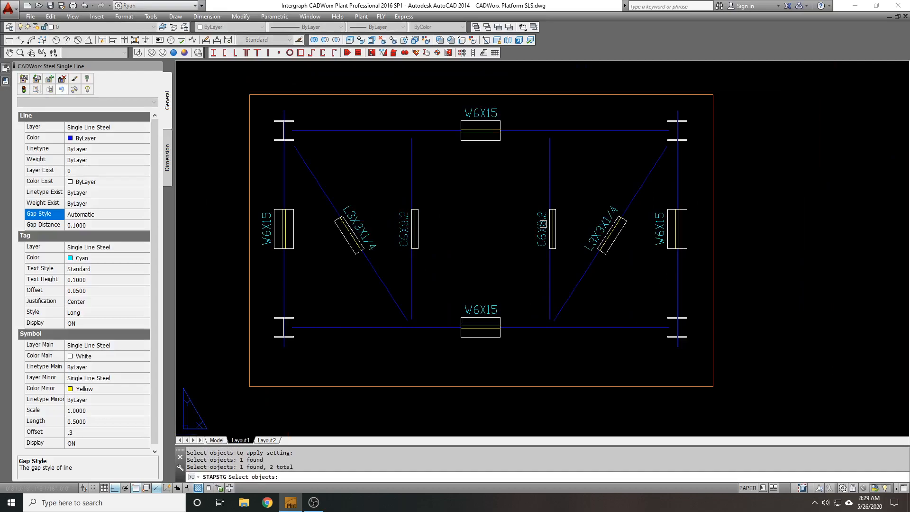
pyautogui.scroll(2, 405, 224)
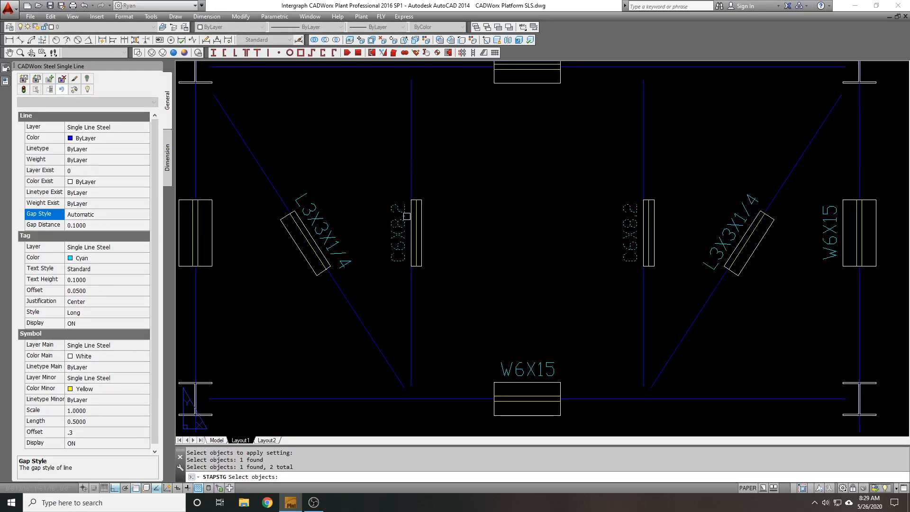
pyautogui.scroll(-1, 482, 217)
pyautogui.scroll(1, 479, 215)
pyautogui.scroll(4, 423, 207)
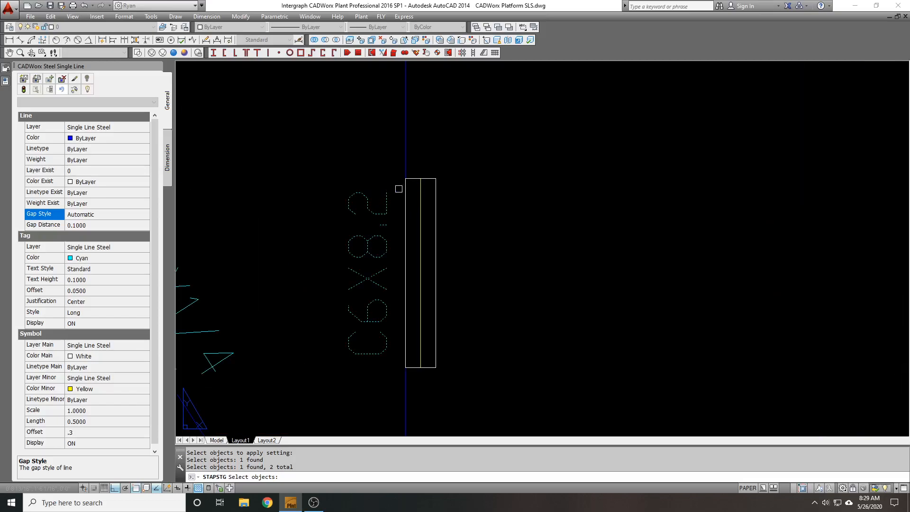
pyautogui.scroll(-4, 421, 179)
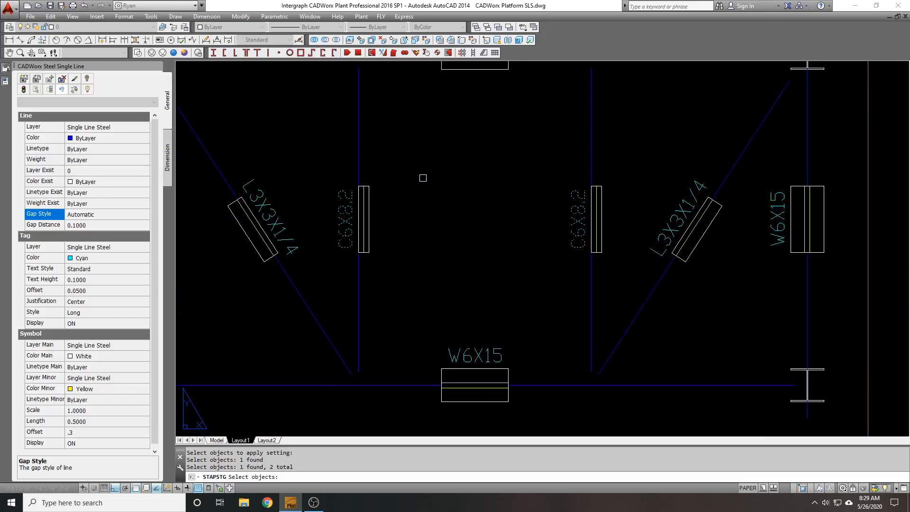
pyautogui.press('Return')
# - Set the symbol Offset to .03 and apply the settings to both C6X8.2 beams
pyautogui.click(111, 432)
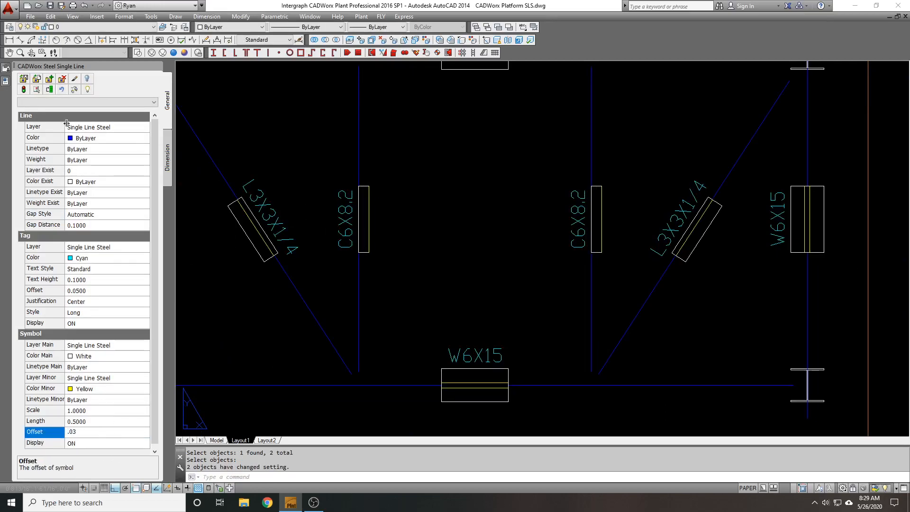
pyautogui.click(38, 90)
pyautogui.click(608, 154)
pyautogui.click(501, 150)
pyautogui.click(465, 150)
pyautogui.click(348, 141)
pyautogui.press('Return')
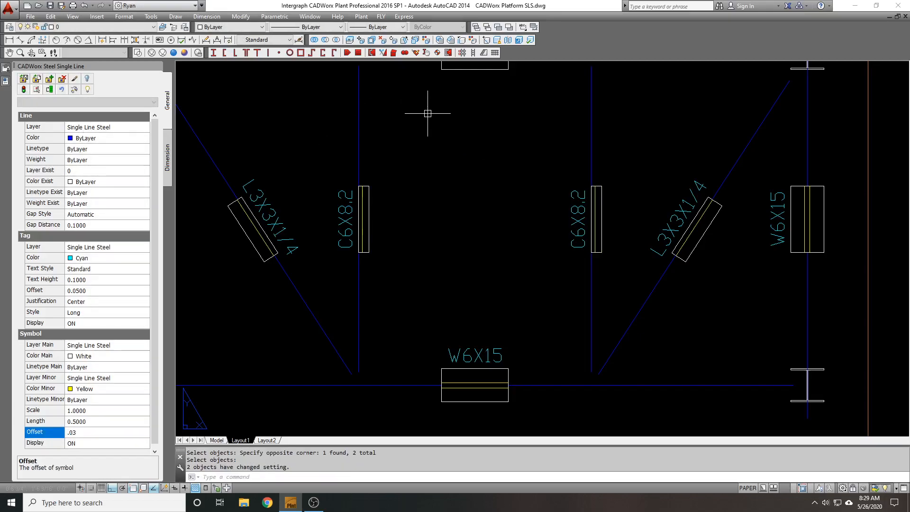
# - Examine the C6X8.2 symbols, the whole plan, and how the left L3X3X1/4 brace line meets its symbol
pyautogui.scroll(5, 359, 190)
pyautogui.scroll(-6, 376, 191)
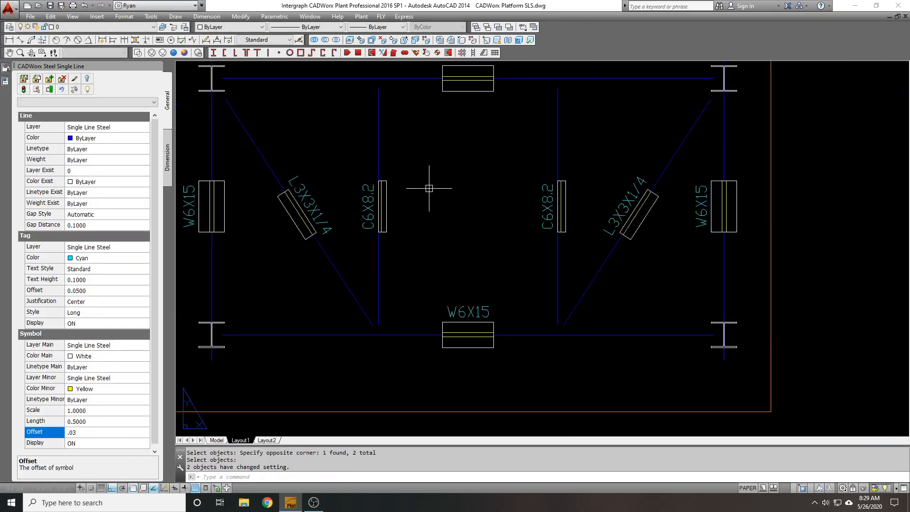
pyautogui.scroll(-1, 429, 189)
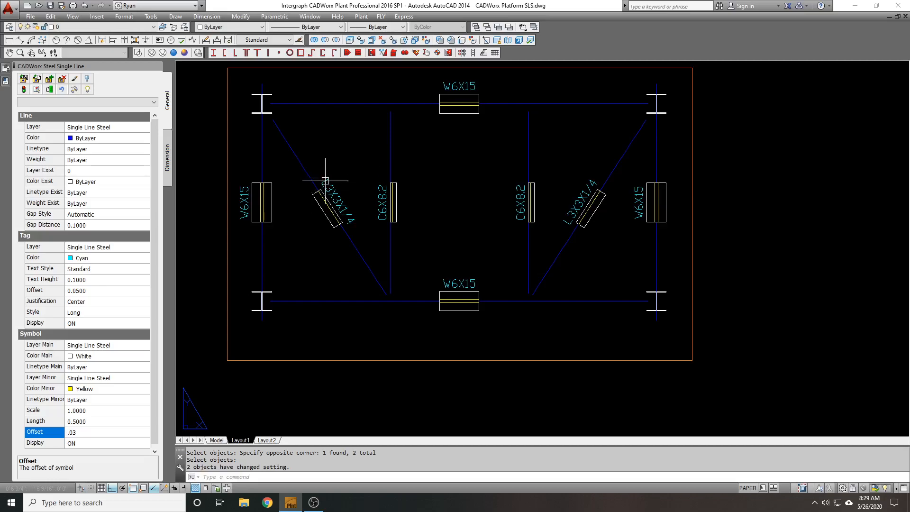
pyautogui.scroll(1, 333, 220)
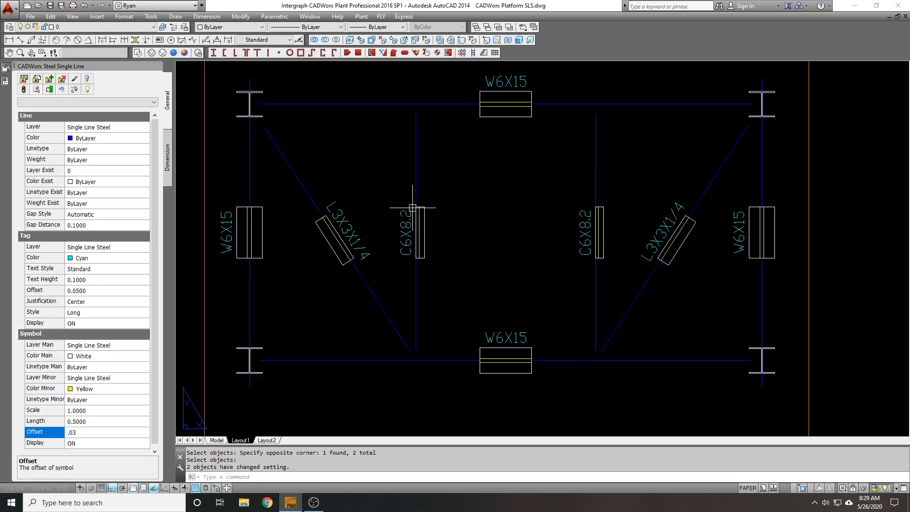
pyautogui.scroll(1, 411, 207)
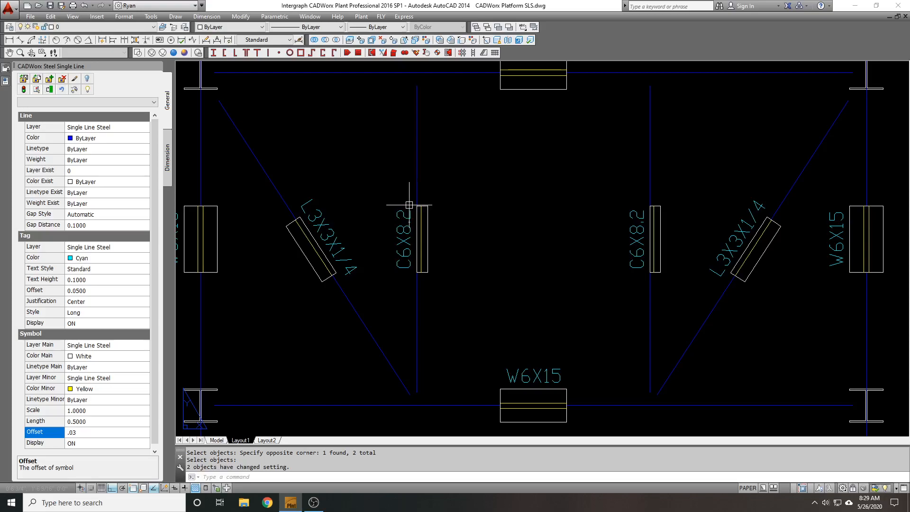
pyautogui.scroll(-2, 398, 190)
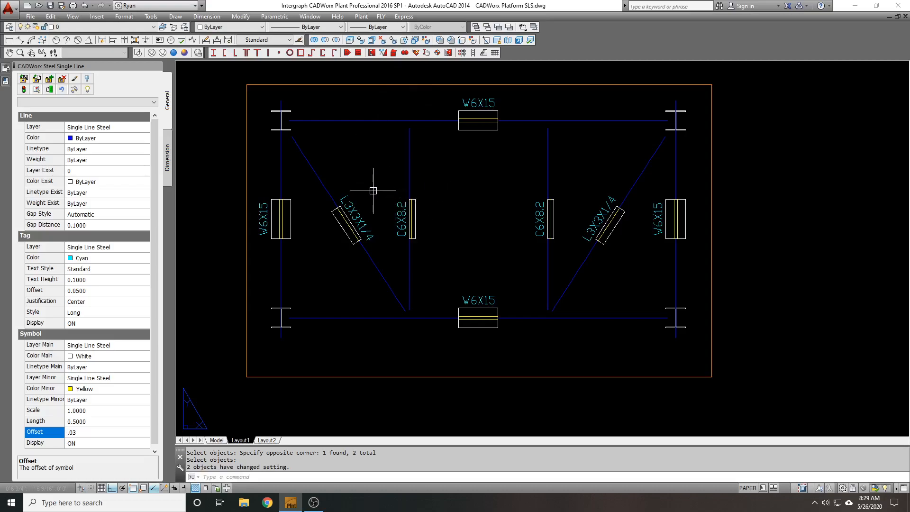
pyautogui.moveTo(382, 204); pyautogui.dragTo(486, 198, button='middle')
pyautogui.scroll(3, 465, 199)
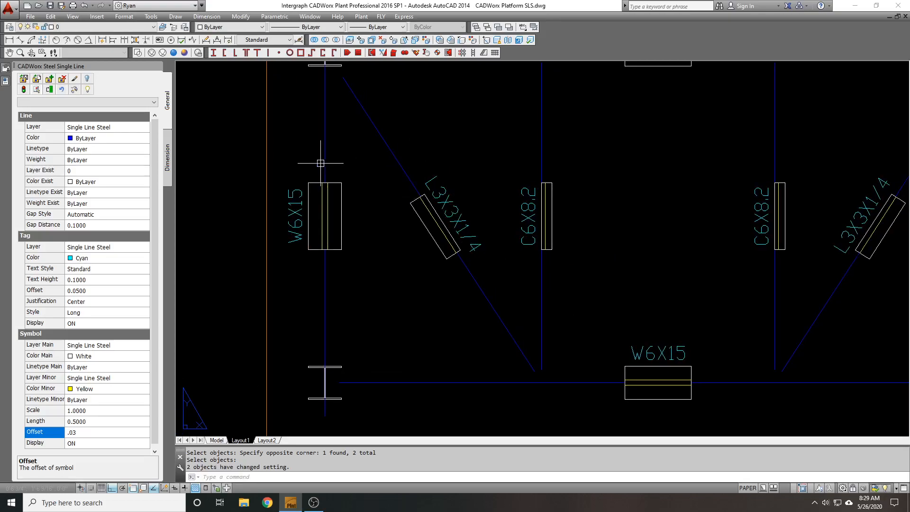
pyautogui.scroll(5, 436, 203)
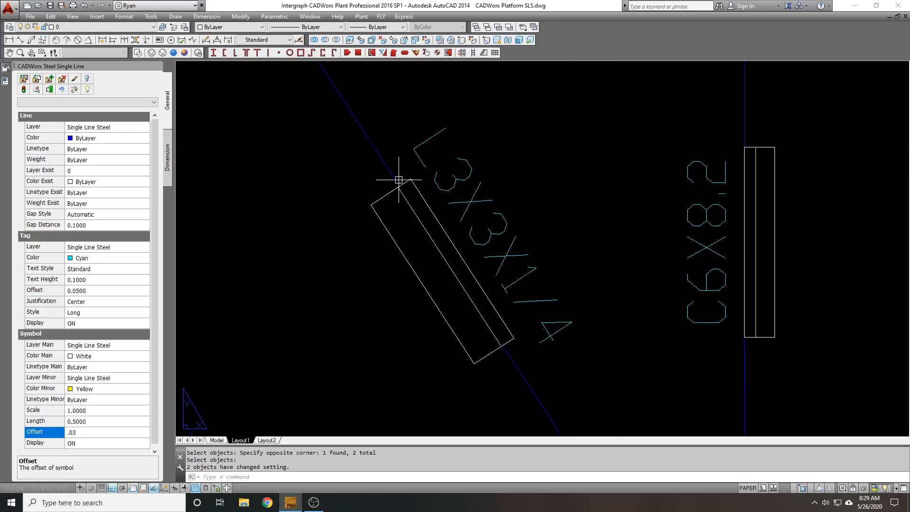
pyautogui.scroll(-4, 396, 180)
pyautogui.scroll(1, 248, 138)
# - Turn on the plan viewport in its properties to show the model behind the single line steel
pyautogui.click(242, 142)
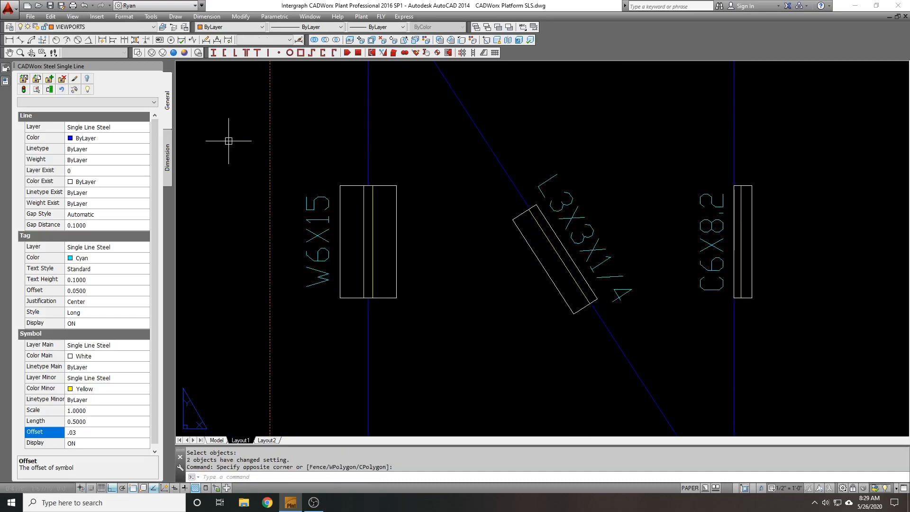
pyautogui.moveTo(3, 79)
pyautogui.click(144, 243)
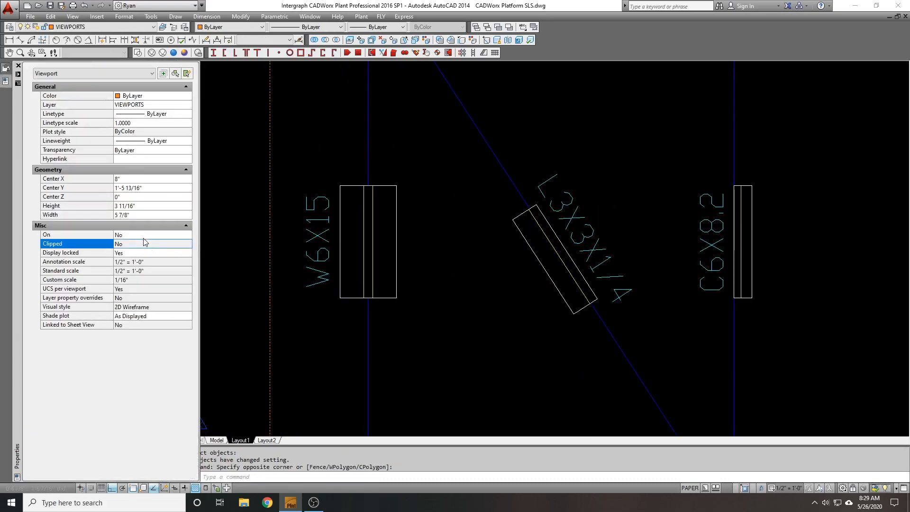
pyautogui.click(144, 236)
pyautogui.click(144, 236)
pyautogui.click(144, 245)
pyautogui.press('Escape')
pyautogui.press('Escape')
# - Compare the left L3X3X1/4 brace symbol with the underlying model angle and undo the viewport property change
pyautogui.scroll(3, 545, 214)
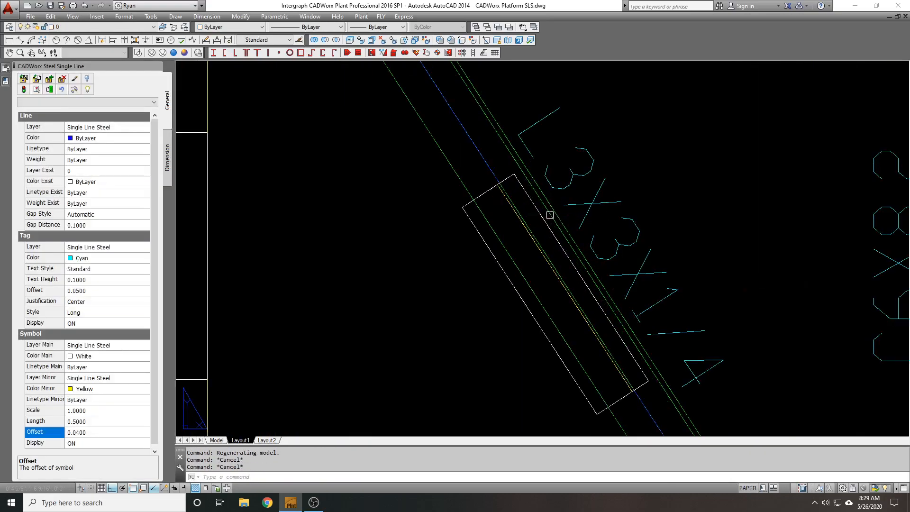
pyautogui.moveTo(508, 184)
pyautogui.mouseDown(button='middle')
pyautogui.moveTo(567, 264)
pyautogui.moveTo(513, 240)
pyautogui.moveTo(403, 100)
pyautogui.mouseUp(button='middle')
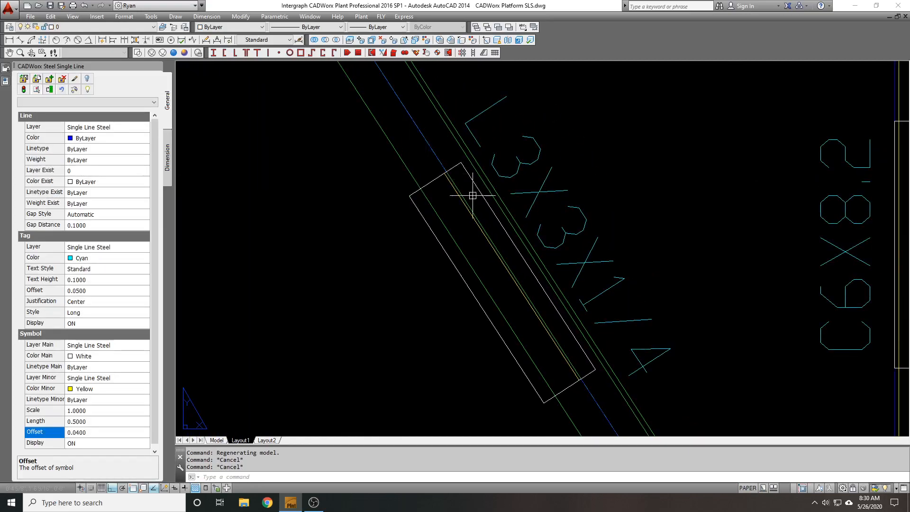
pyautogui.scroll(-2, 449, 176)
pyautogui.scroll(3, 463, 171)
pyautogui.press('Escape')
pyautogui.write('u')
pyautogui.press('Return')
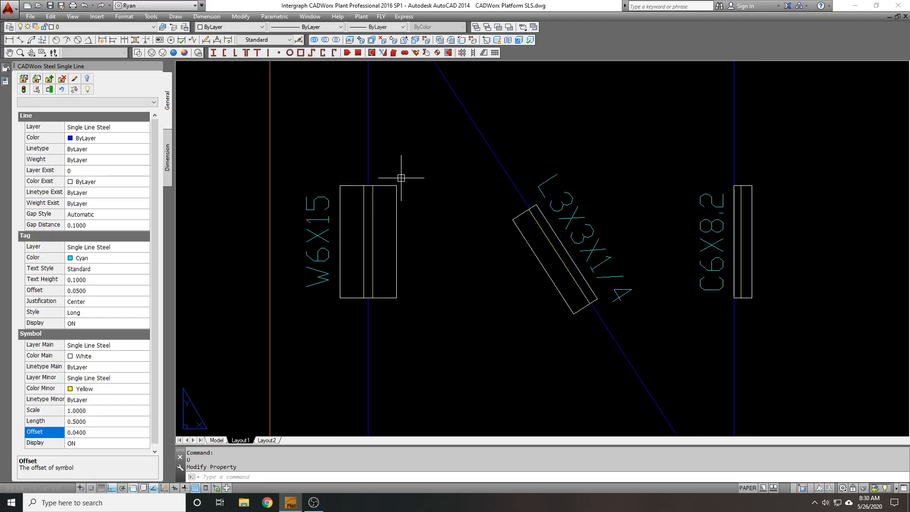
# - Try to move the left L3X3X1/4 brace symbol from its upper-right corner to the end of the brace line
pyautogui.scroll(-2, 403, 175)
pyautogui.scroll(-3, 414, 174)
pyautogui.moveTo(448, 188); pyautogui.dragTo(388, 194, button='middle')
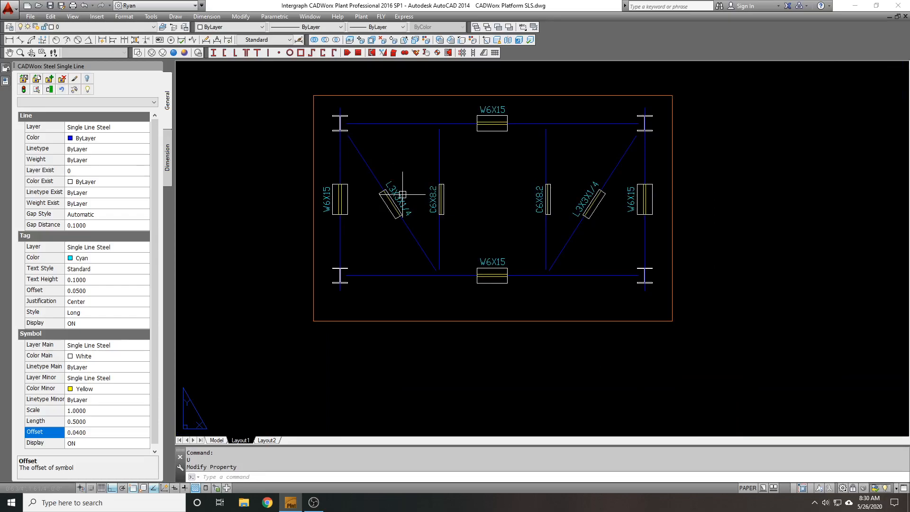
pyautogui.scroll(2, 393, 196)
pyautogui.scroll(1, 380, 193)
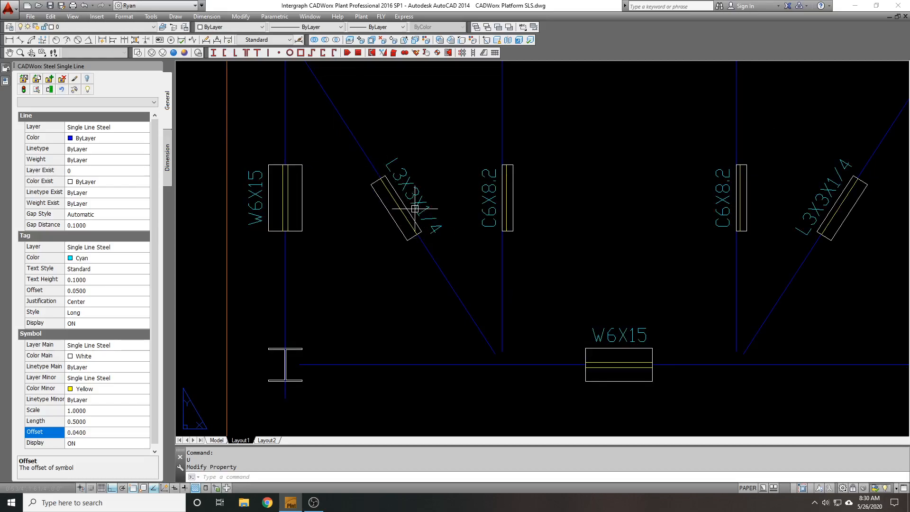
pyautogui.scroll(2, 397, 193)
pyautogui.click(380, 171)
pyautogui.scroll(3, 368, 164)
pyautogui.write('m')
pyautogui.press('Return')
pyautogui.click(383, 159)
pyautogui.click(366, 170)
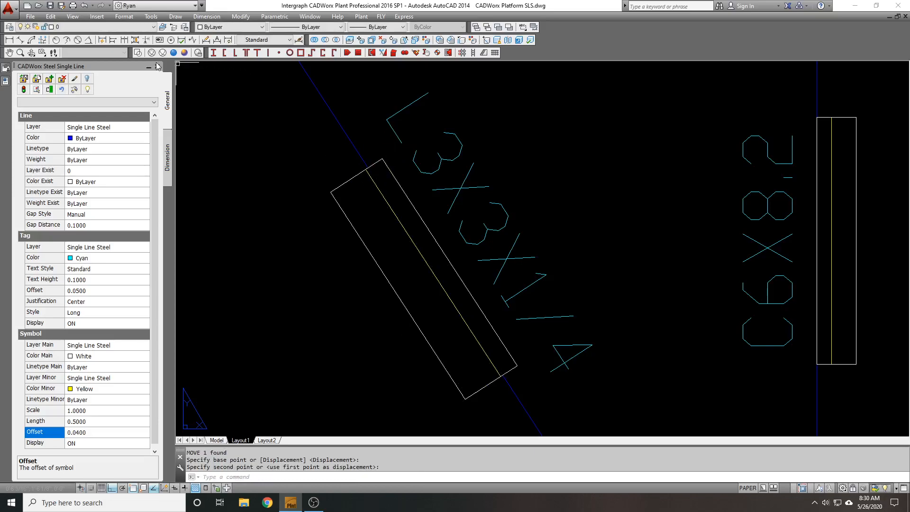
# - Close the Steel Single Line settings, move the left L3X3X1/4 symbol so its upper-right corner meets the brace line, and undo the move
pyautogui.click(158, 69)
pyautogui.press('Return')
pyautogui.click(469, 173)
pyautogui.press('Return')
pyautogui.click(464, 161)
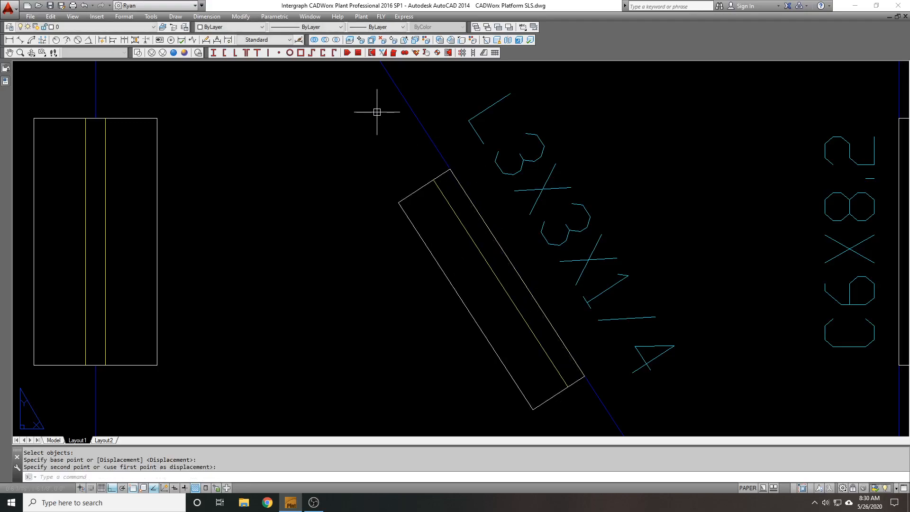
pyautogui.click(396, 203)
pyautogui.scroll(-1, 389, 206)
pyautogui.write('u')
pyautogui.press('Return')
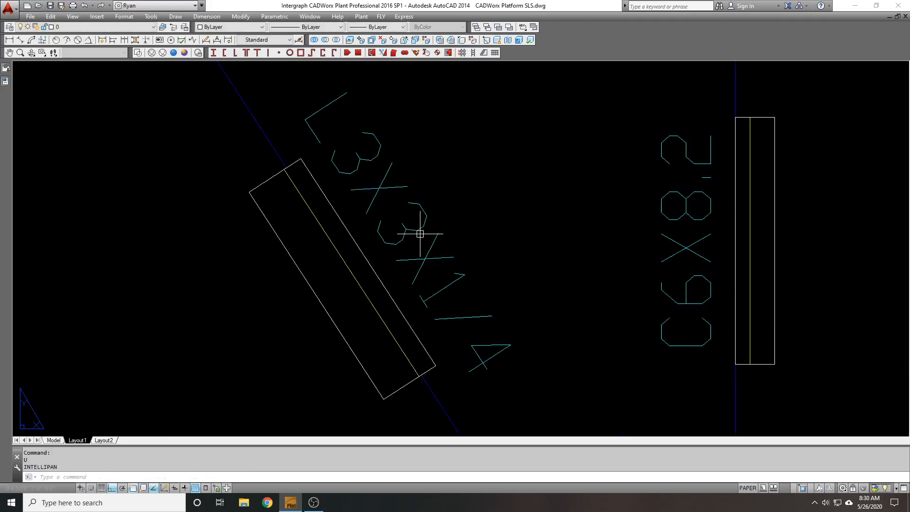
# - Reopen the Steel Single Line settings with the sls command
pyautogui.scroll(-3, 403, 248)
pyautogui.write('sl')
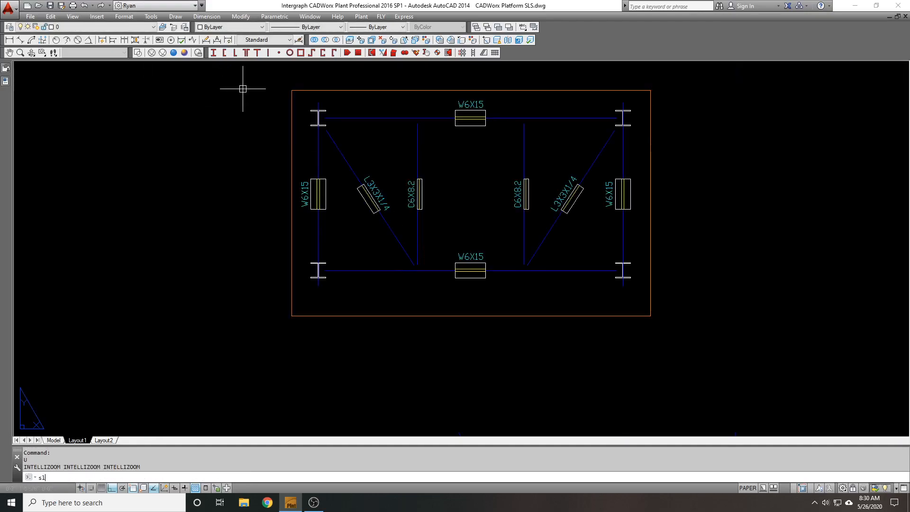
pyautogui.write('s')
pyautogui.press('Escape')
pyautogui.press('Return')
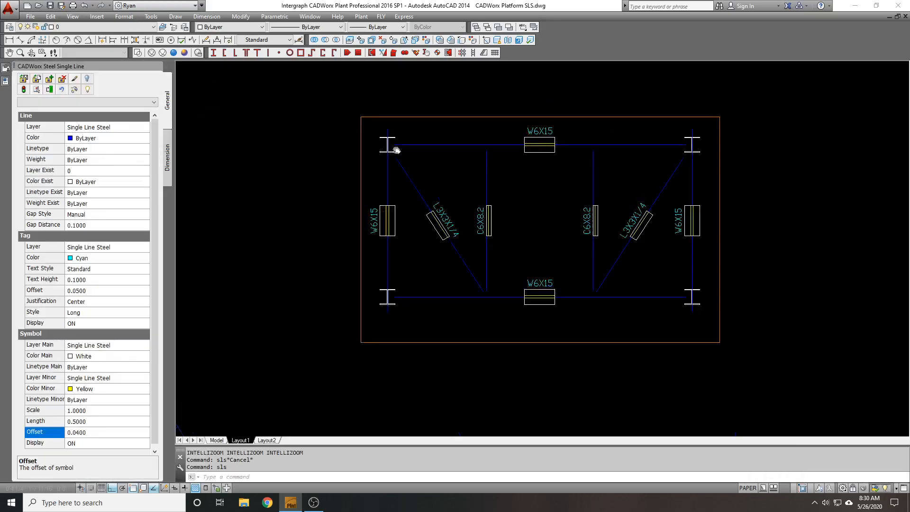
# - Try to erase the left line segment of the upper W6X15 beam while the Steel Single Line settings are open
pyautogui.click(453, 153)
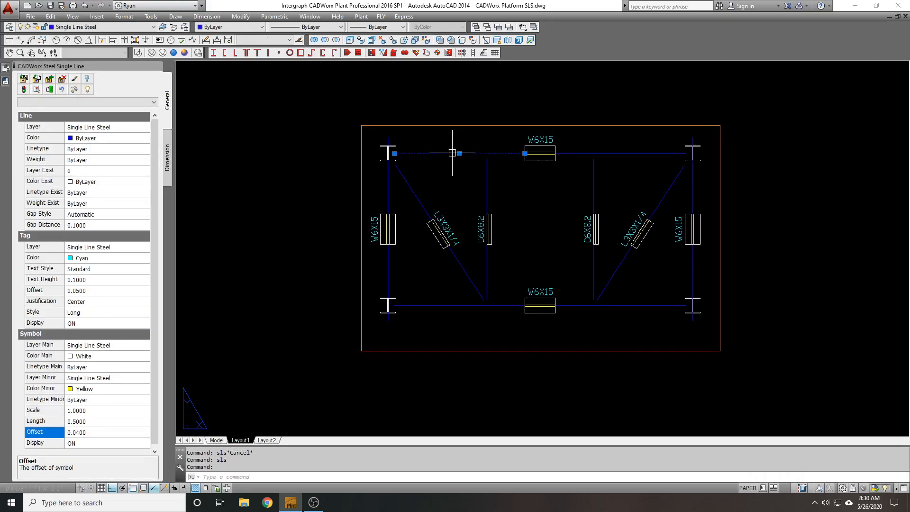
pyautogui.press('Escape')
pyautogui.write('e')
pyautogui.press('Return')
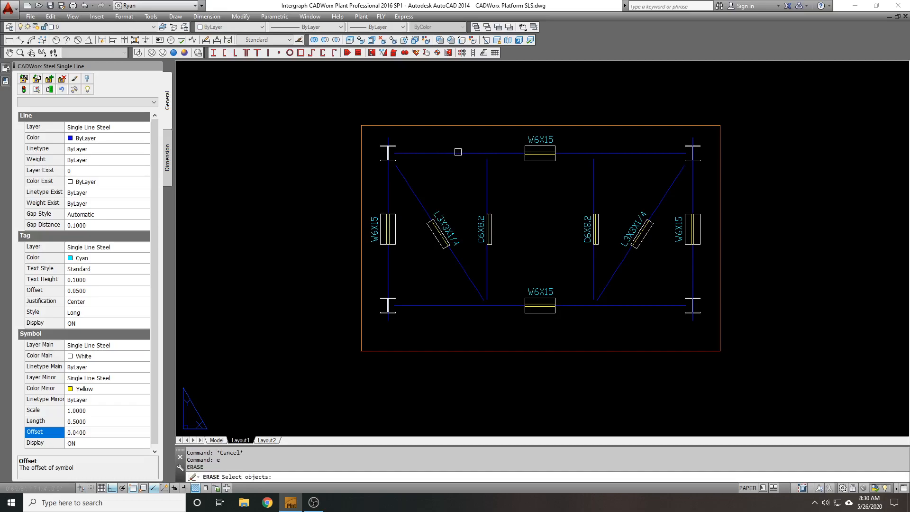
pyautogui.click(451, 153)
pyautogui.press('Return')
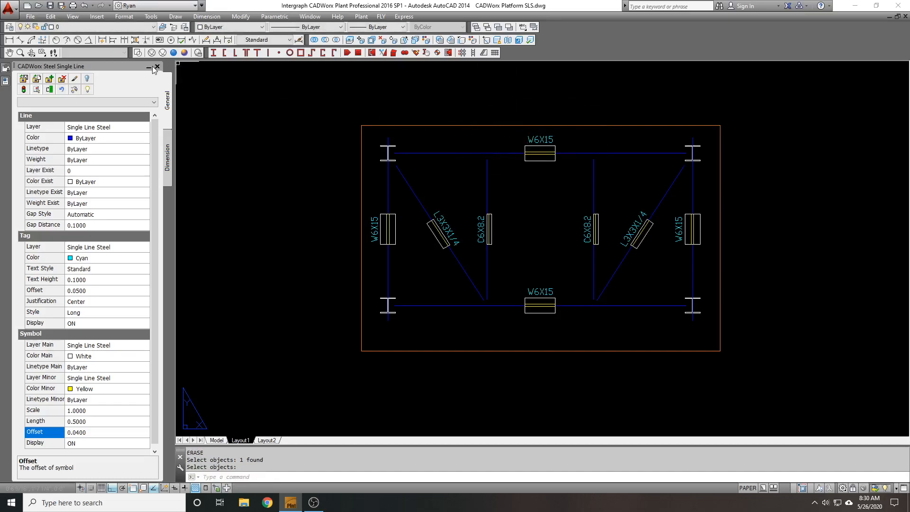
# - Close the Steel Single Line settings and erase the line segments of the upper W6X15 beam
pyautogui.click(157, 67)
pyautogui.click(375, 150)
pyautogui.write('e')
pyautogui.press('Return')
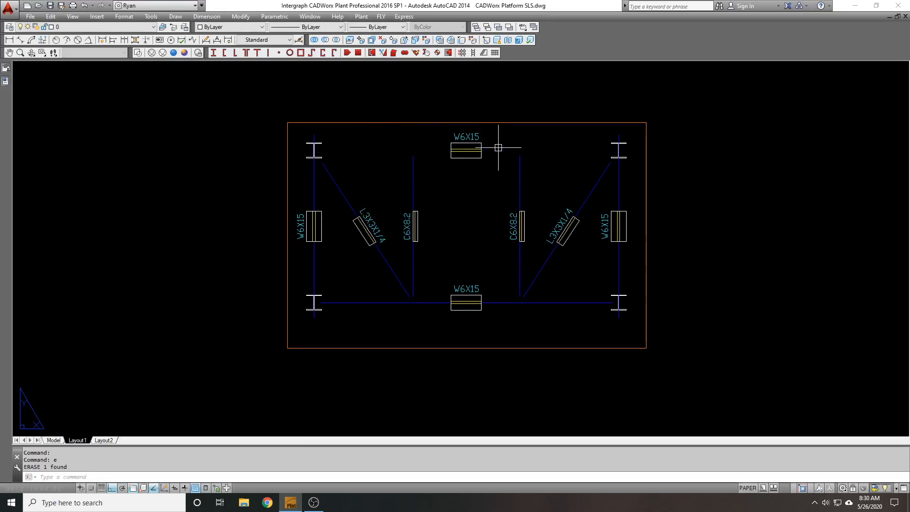
# - Reopen the Steel Single Line settings with the sls command and update the plan viewport
pyautogui.write('sls')
pyautogui.press('Return')
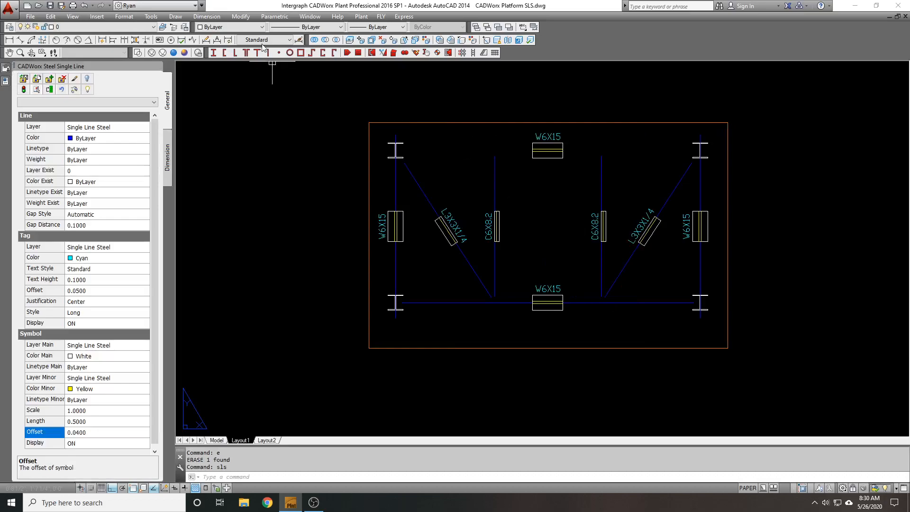
pyautogui.click(60, 90)
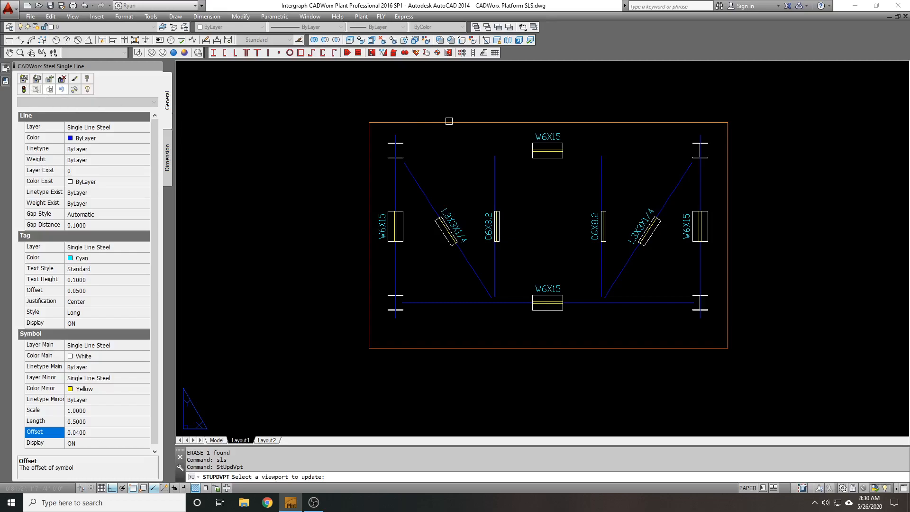
pyautogui.click(449, 123)
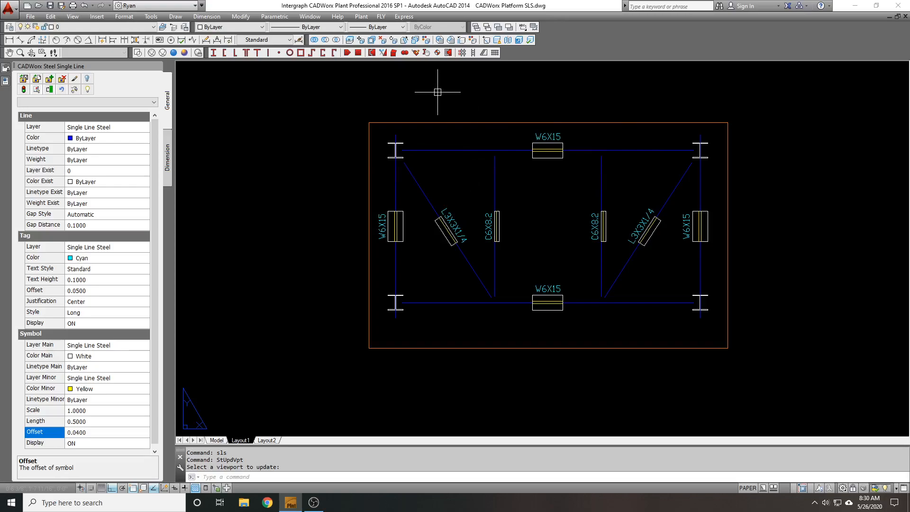
# - Examine the member lines and their gaps around the upper-left column of the plan
pyautogui.scroll(-3, 433, 89)
pyautogui.scroll(2, 490, 145)
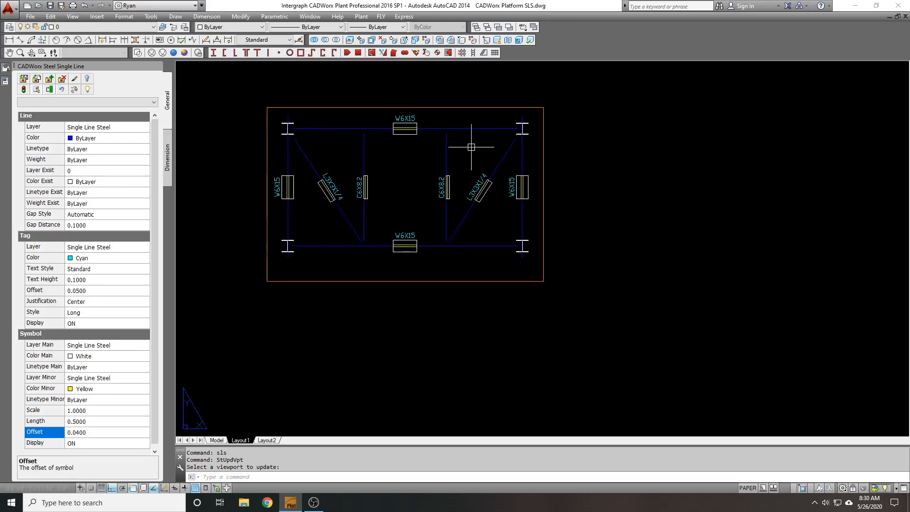
pyautogui.scroll(-2, 312, 144)
pyautogui.moveTo(326, 141); pyautogui.dragTo(374, 155, button='middle')
pyautogui.scroll(1, 360, 172)
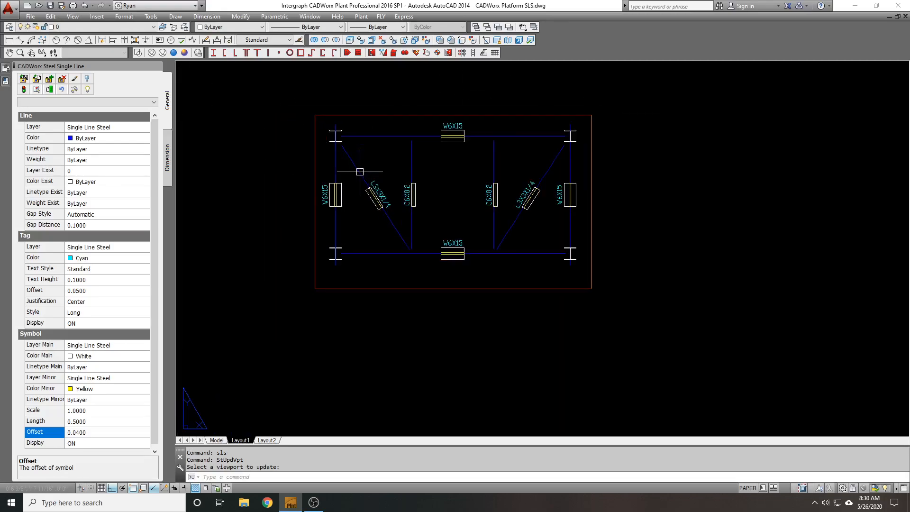
pyautogui.scroll(2, 345, 209)
pyautogui.moveTo(345, 169); pyautogui.dragTo(399, 205, button='middle')
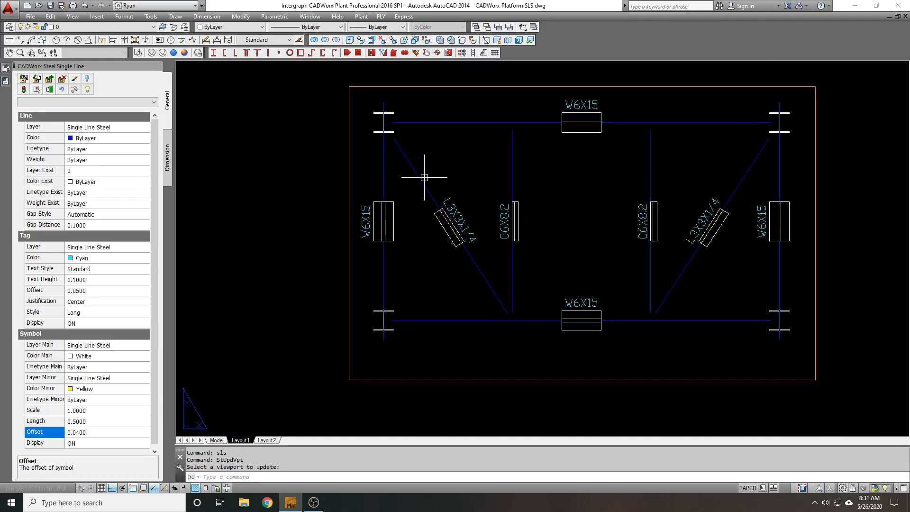
pyautogui.click(394, 131)
pyautogui.press('Escape')
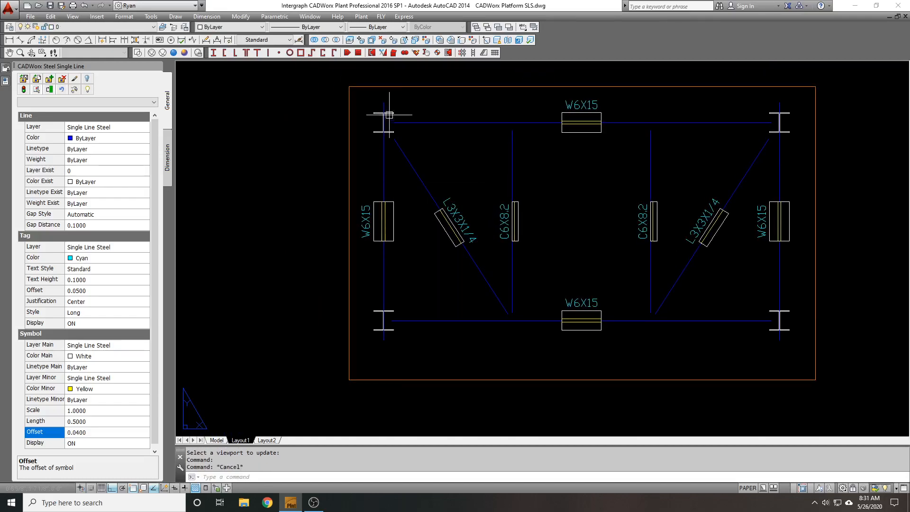
pyautogui.scroll(2, 386, 118)
pyautogui.click(395, 109)
pyautogui.press('Escape')
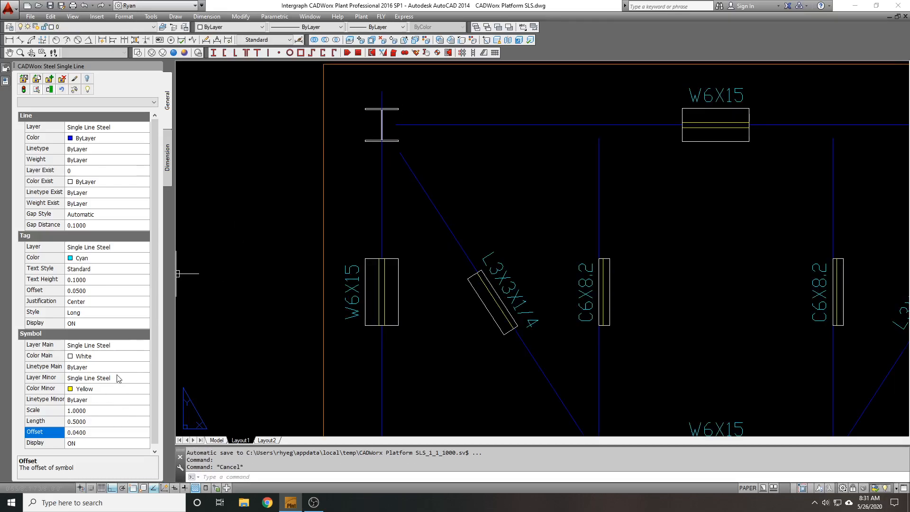
# - Review the linetypes offered for the symbol's minor and main lines, keeping ByLayer
pyautogui.click(94, 401)
pyautogui.click(131, 402)
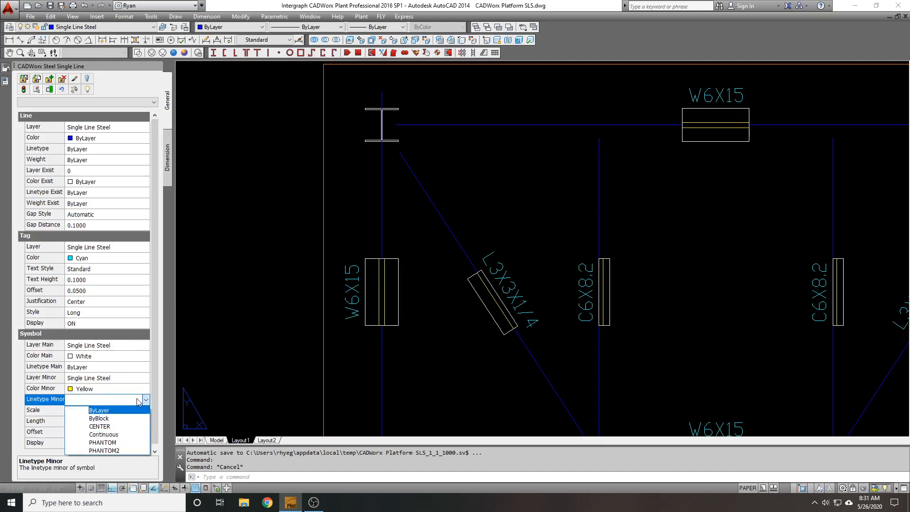
pyautogui.click(138, 399)
pyautogui.doubleClick(123, 356)
pyautogui.click(125, 358)
pyautogui.doubleClick(126, 368)
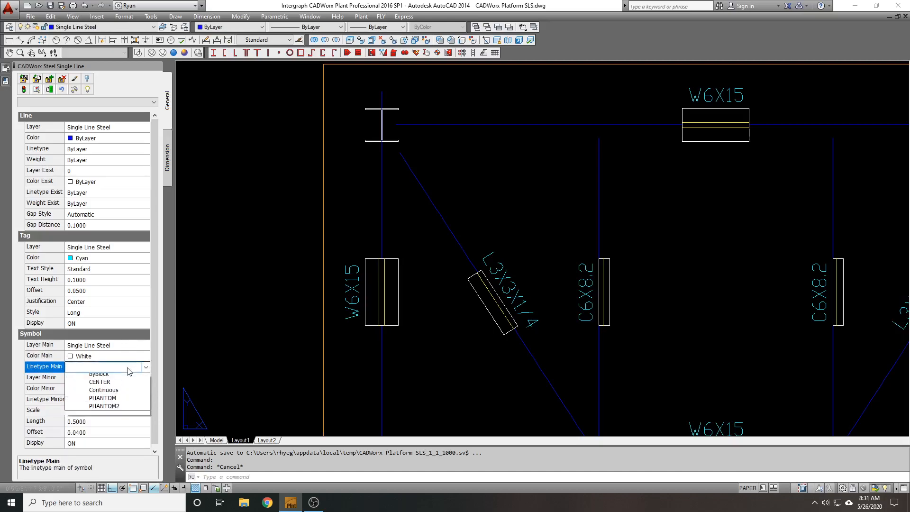
pyautogui.click(125, 377)
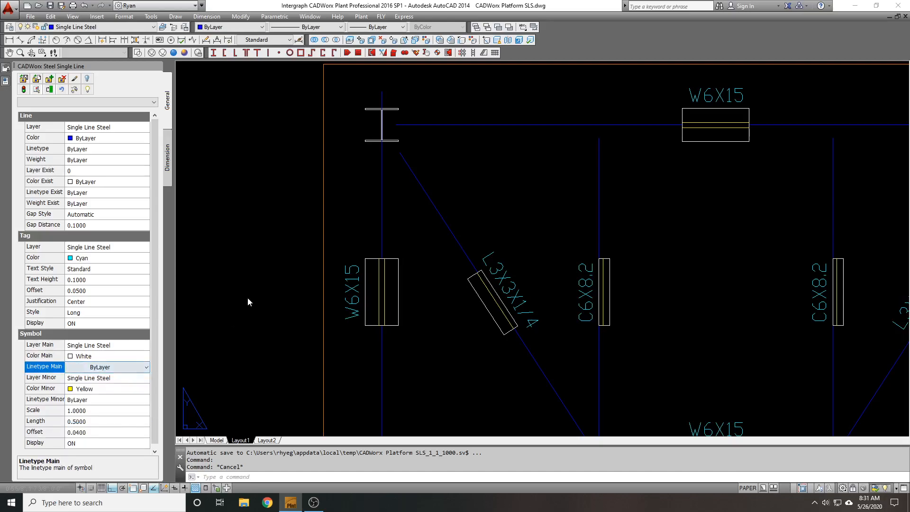
pyautogui.click(298, 255)
pyautogui.press('Escape')
pyautogui.press('Escape')
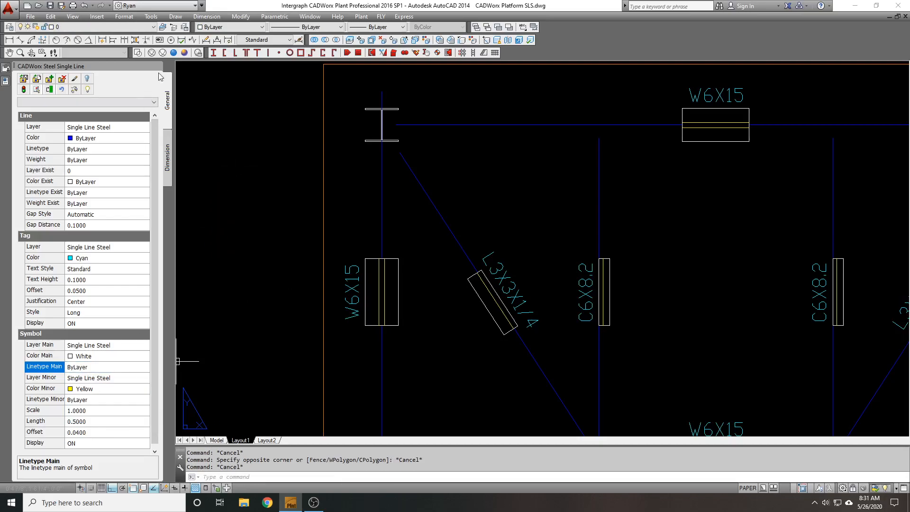
# - Check which linetypes are loaded in the drawing using the Linetype Manager, then close it
pyautogui.write('lt')
pyautogui.press('Return')
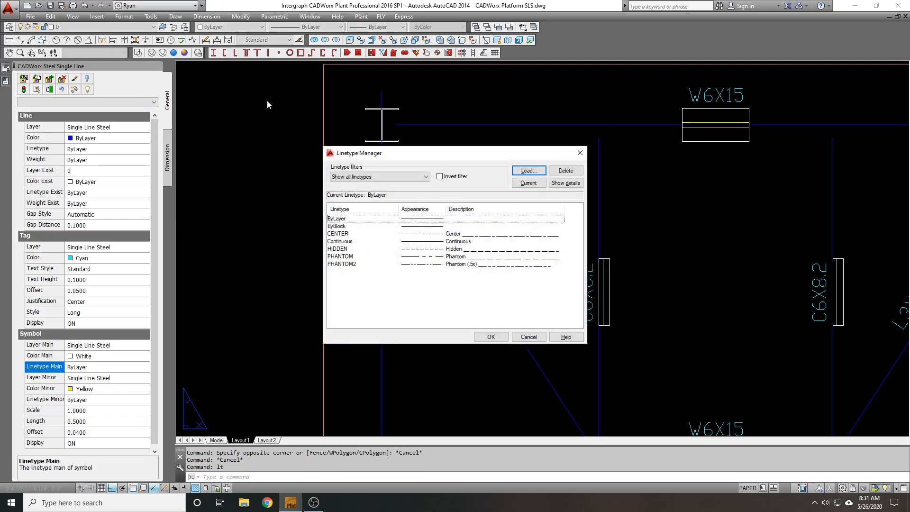
pyautogui.press('Escape')
pyautogui.press('Escape')
# - Draw a vertical test line between the sheet border and the plan viewport and set its linetype to HIDDEN
pyautogui.scroll(-3, 410, 212)
pyautogui.moveTo(378, 211); pyautogui.dragTo(834, 283, button='middle')
pyautogui.write('l')
pyautogui.press('Return')
pyautogui.click(611, 301)
pyautogui.click(554, 187)
pyautogui.press('Return')
pyautogui.click(626, 193)
pyautogui.click(575, 217)
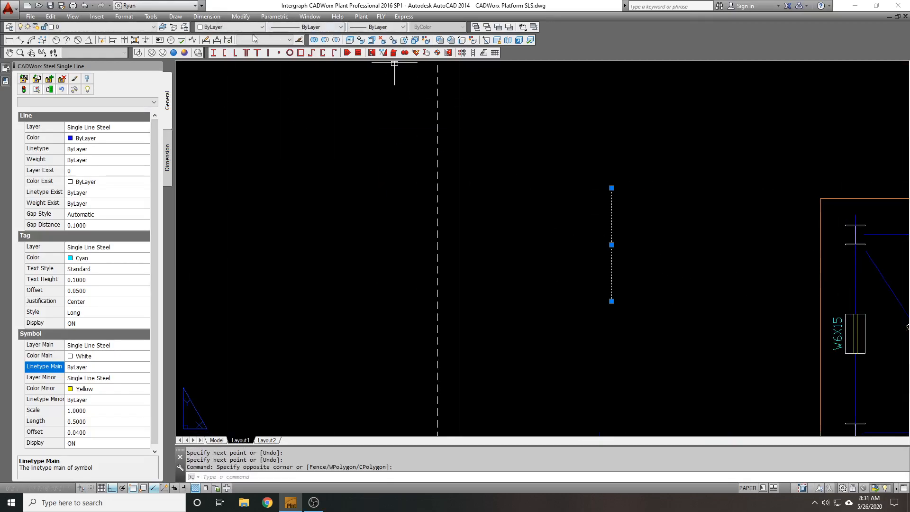
pyautogui.click(313, 27)
pyautogui.click(319, 82)
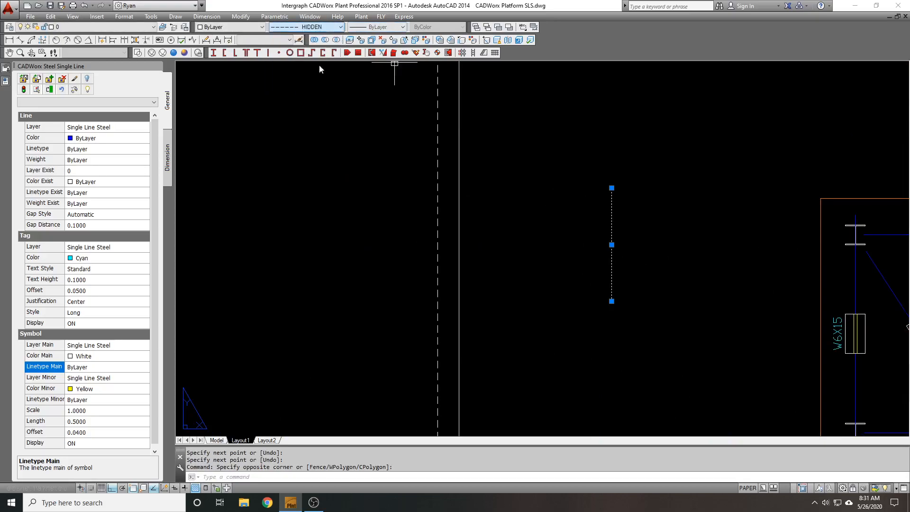
# - Regenerate the layout and set the linetype scale factor to .5
pyautogui.press('Escape')
pyautogui.moveTo(645, 216); pyautogui.dragTo(473, 185, button='middle')
pyautogui.scroll(4, 454, 174)
pyautogui.write('re')
pyautogui.press('Return')
pyautogui.scroll(-3, 456, 148)
pyautogui.write('lt')
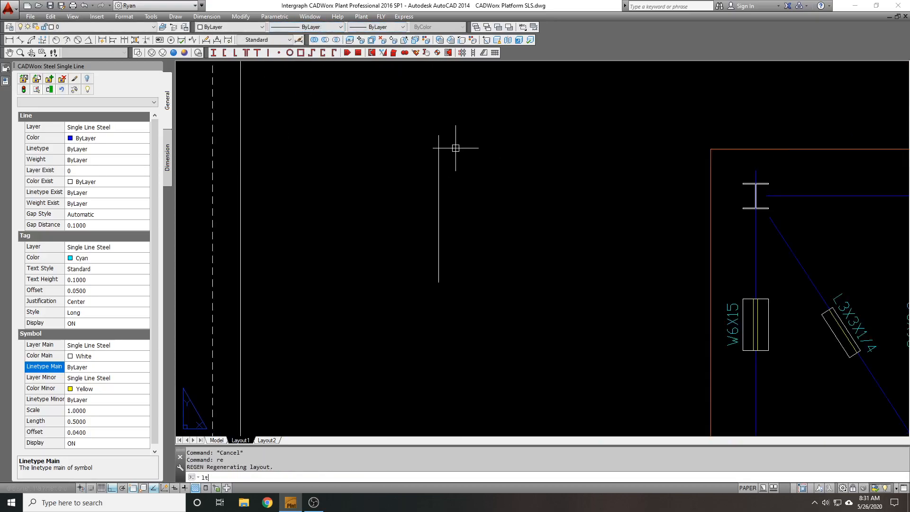
pyautogui.write('s')
pyautogui.press('Return')
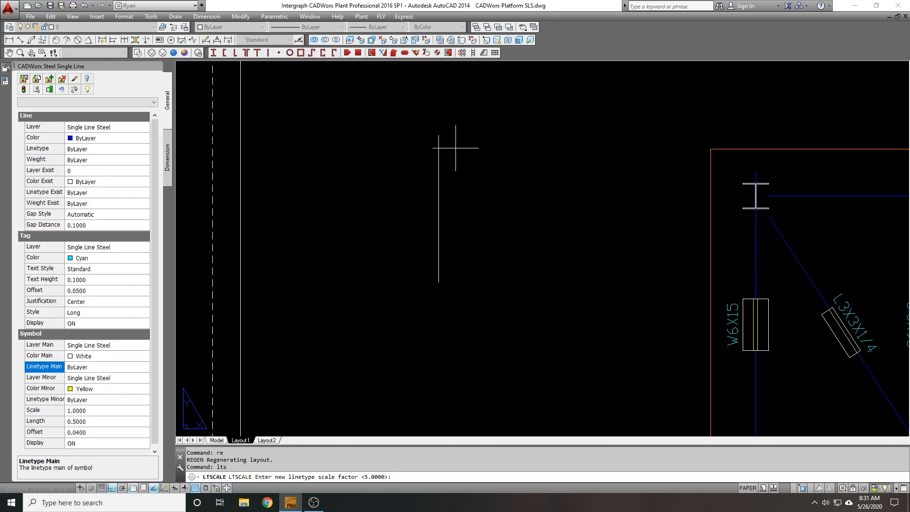
pyautogui.write('.5')
pyautogui.press('Return')
pyautogui.press('Escape')
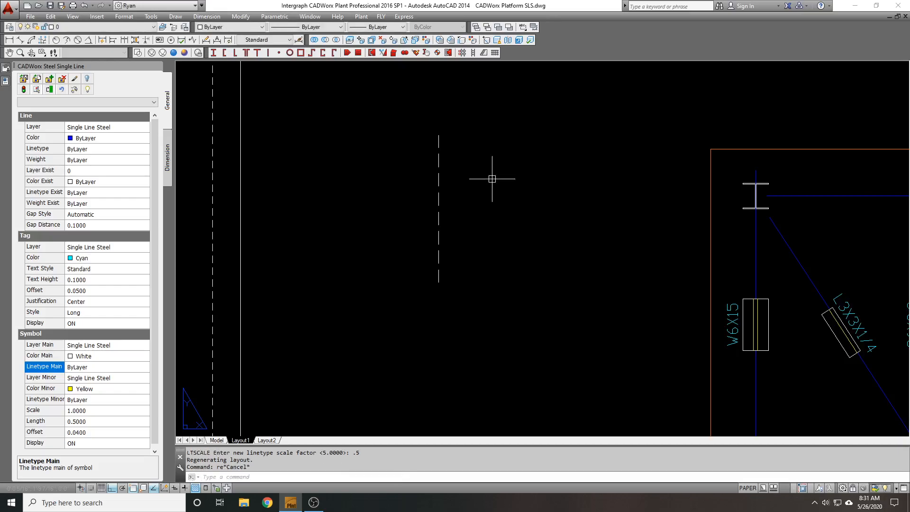
# - Check the symbol's Linetype Main choices again without changing the setting
pyautogui.scroll(-1, 484, 172)
pyautogui.scroll(-1, 455, 194)
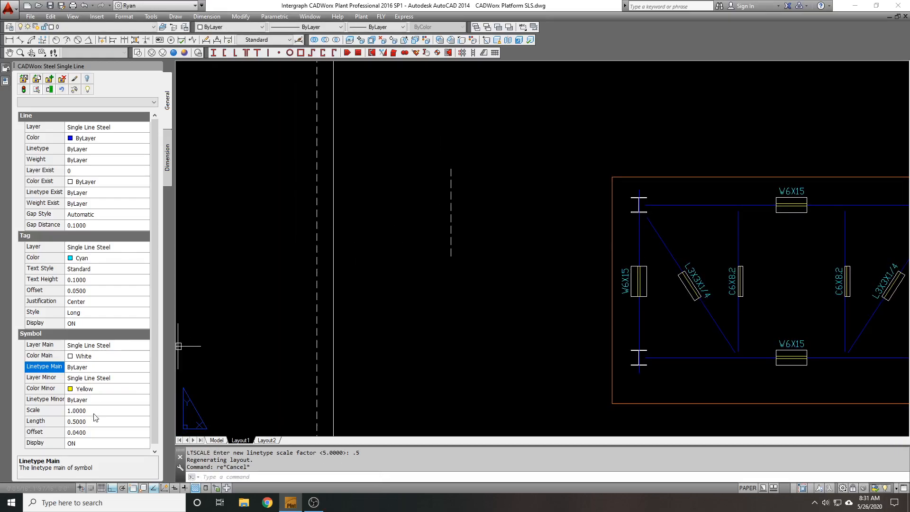
pyautogui.click(129, 368)
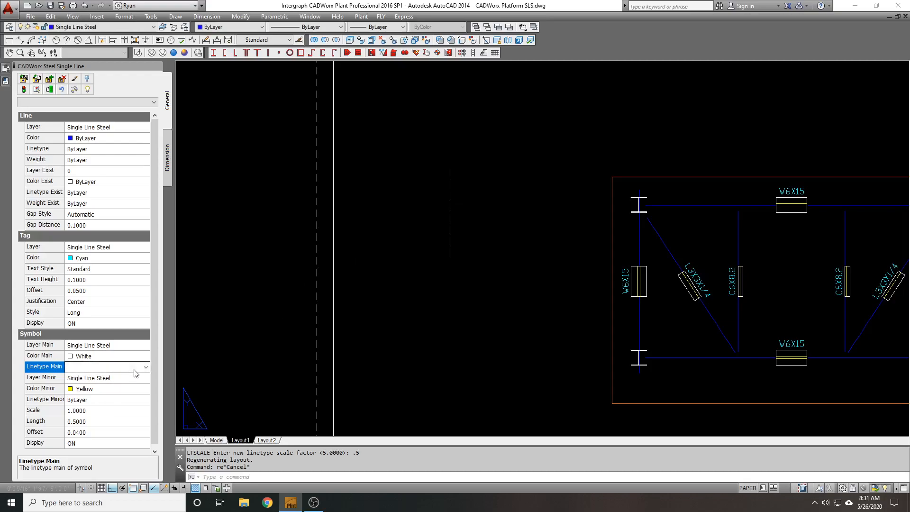
pyautogui.click(95, 368)
pyautogui.click(145, 368)
pyautogui.click(301, 270)
pyautogui.press('Escape')
pyautogui.press('Escape')
pyautogui.press('Escape')
pyautogui.scroll(-2, 278, 282)
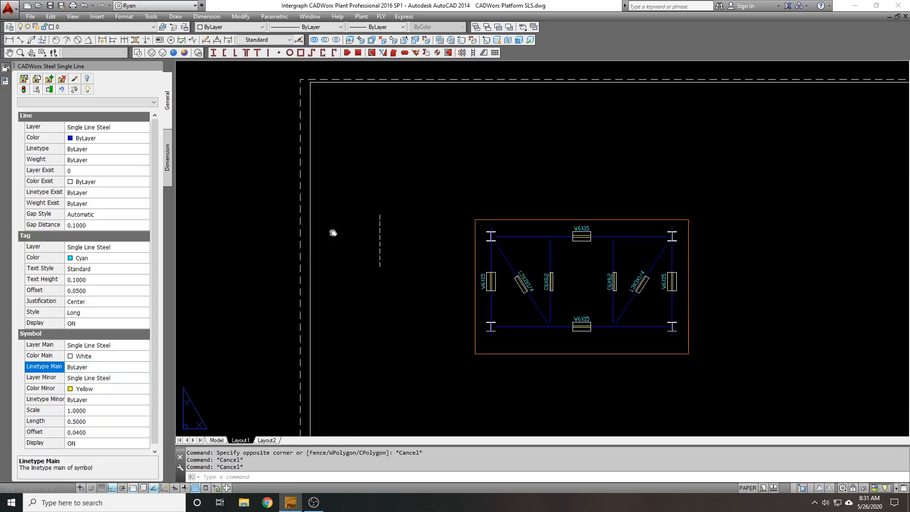
# - Erase the hidden test line beside the plan viewport
pyautogui.moveTo(334, 231); pyautogui.dragTo(311, 187, button='middle')
pyautogui.click(356, 210)
pyautogui.click(351, 191)
pyautogui.click(345, 189)
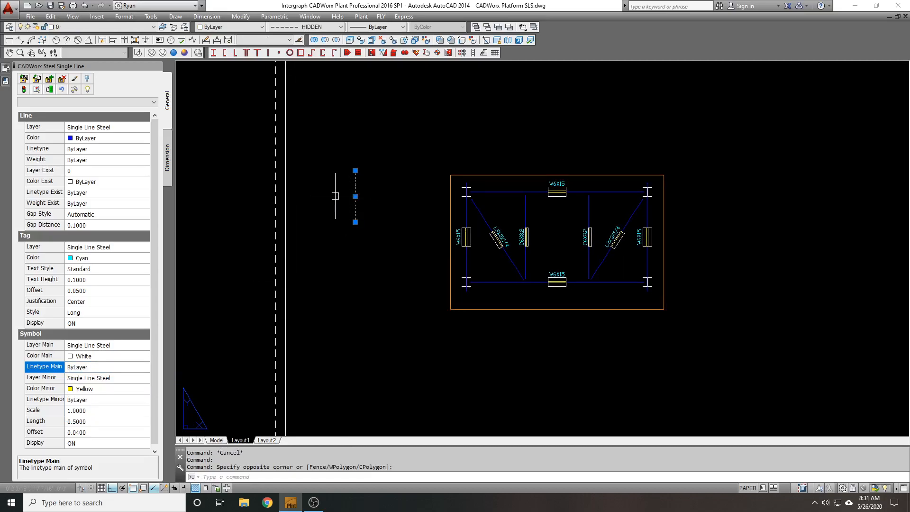
pyautogui.scroll(1, 403, 227)
pyautogui.write('e')
pyautogui.press('Return')
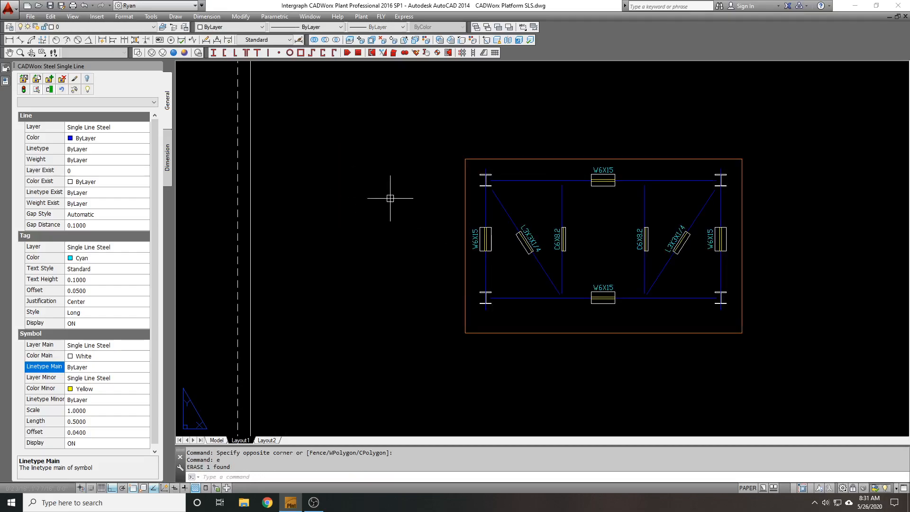
# - Load the Plan configuration in the Steel Single Line settings
pyautogui.moveTo(377, 197); pyautogui.dragTo(342, 202, button='middle')
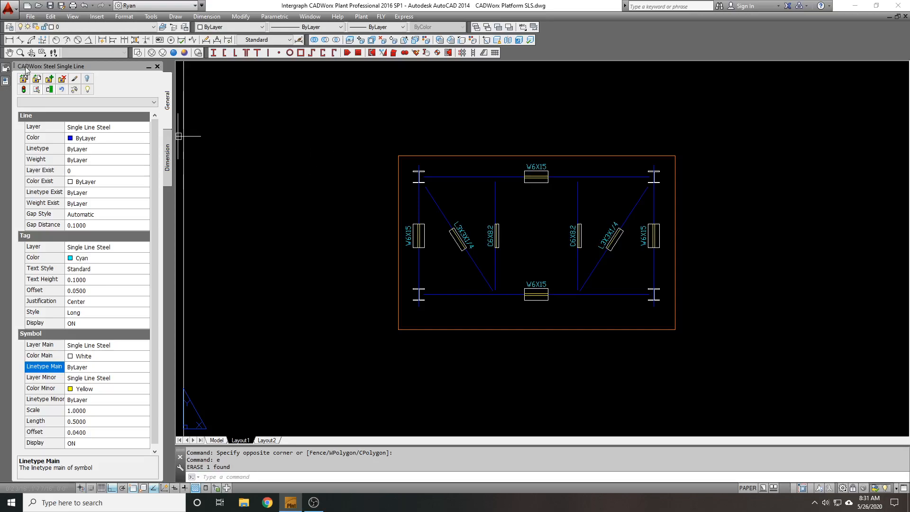
pyautogui.scroll(2, 493, 223)
pyautogui.scroll(-1, 493, 219)
pyautogui.scroll(-1, 376, 183)
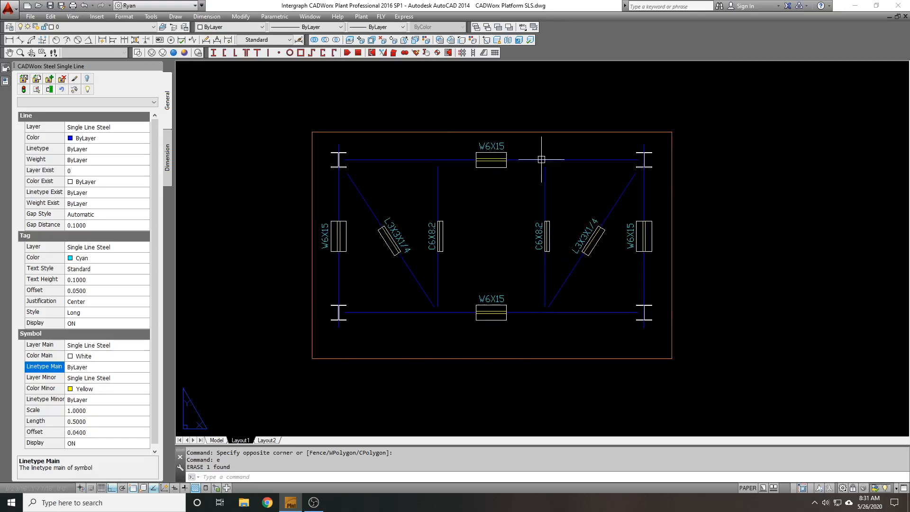
pyautogui.click(6, 70)
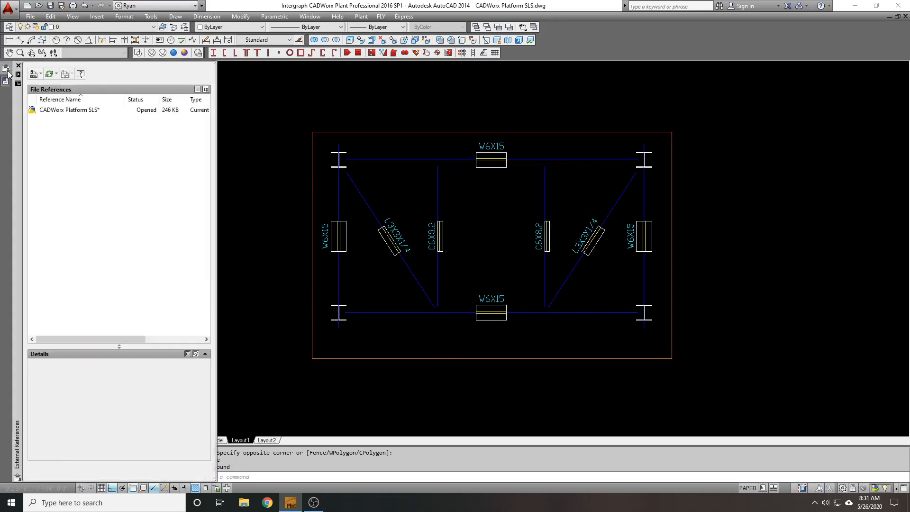
pyautogui.click(133, 102)
pyautogui.click(112, 117)
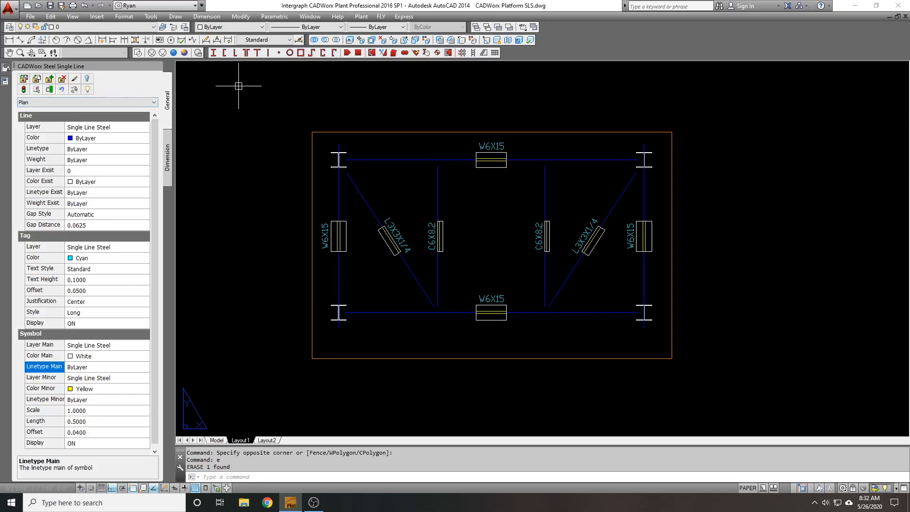
# - Create a rectangular viewport on the sheet to the right of the plan viewport
pyautogui.scroll(-2, 266, 97)
pyautogui.scroll(-1, 269, 143)
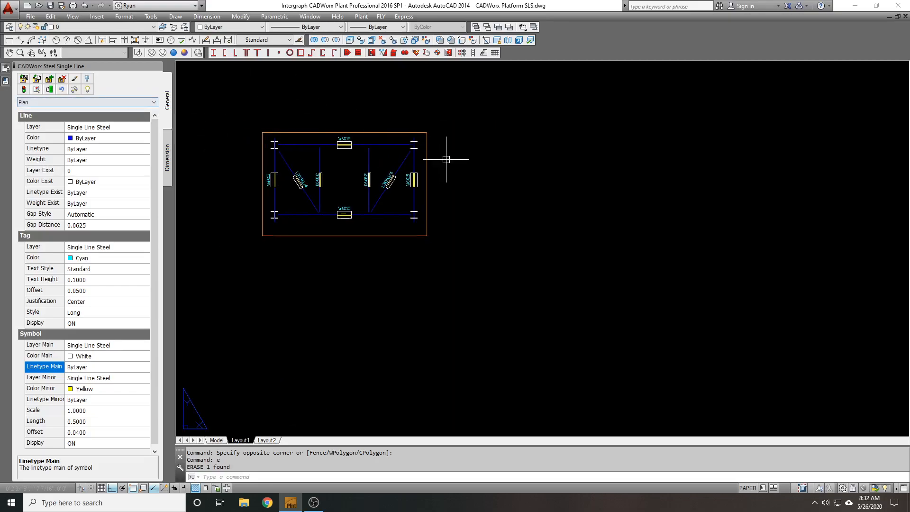
pyautogui.scroll(-2, 430, 166)
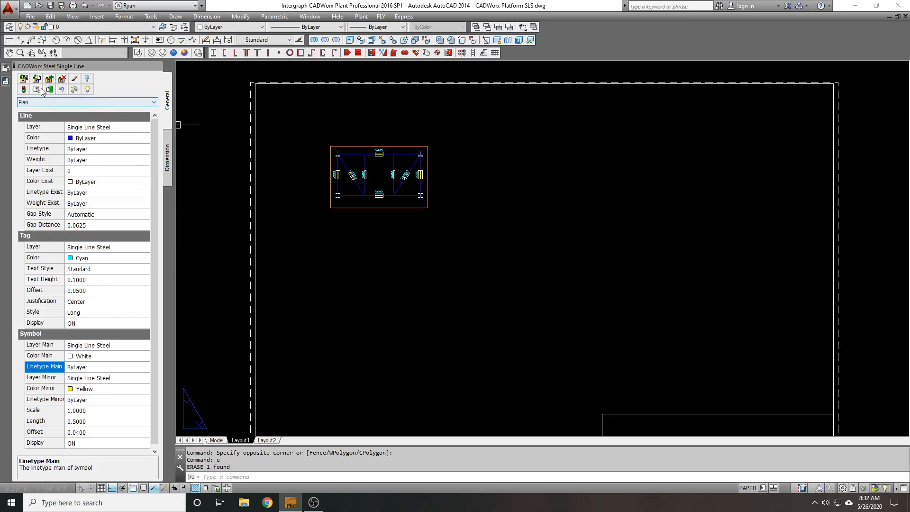
pyautogui.scroll(3, 427, 185)
pyautogui.moveTo(450, 181); pyautogui.dragTo(421, 185, button='middle')
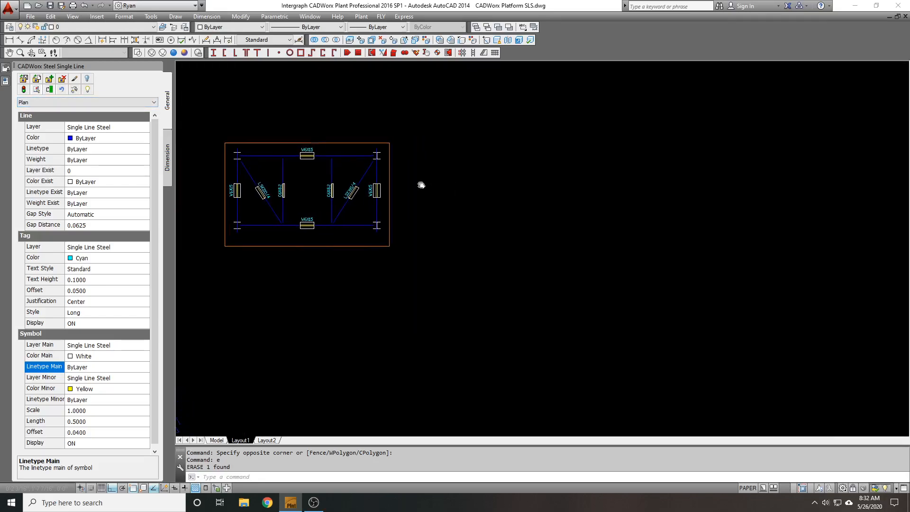
pyautogui.write('mv')
pyautogui.press('Return')
pyautogui.click(476, 165)
pyautogui.click(694, 294)
# - Activate the new viewport and set it to the Front view
pyautogui.doubleClick(571, 221)
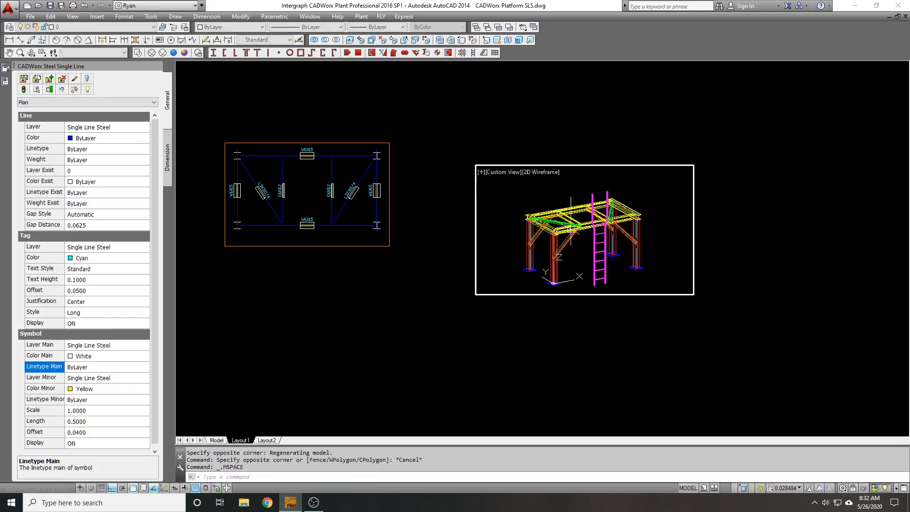
pyautogui.click(94, 52)
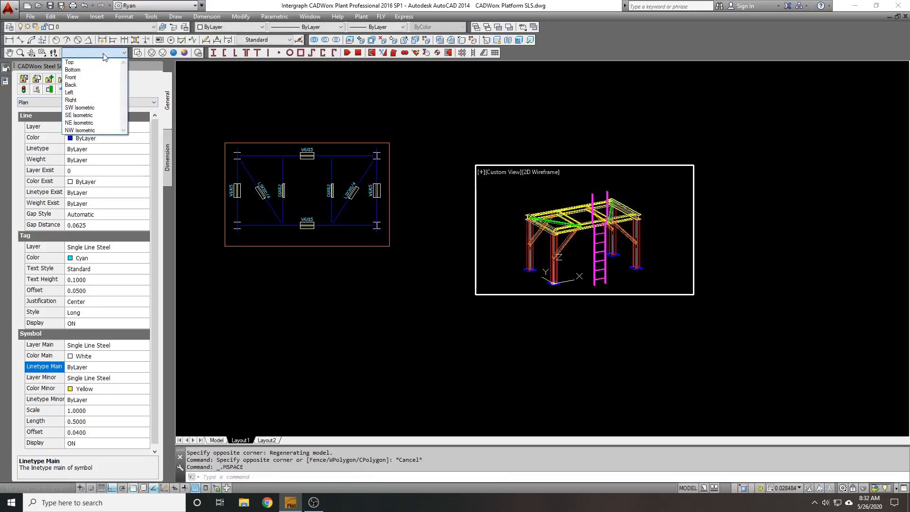
pyautogui.click(87, 78)
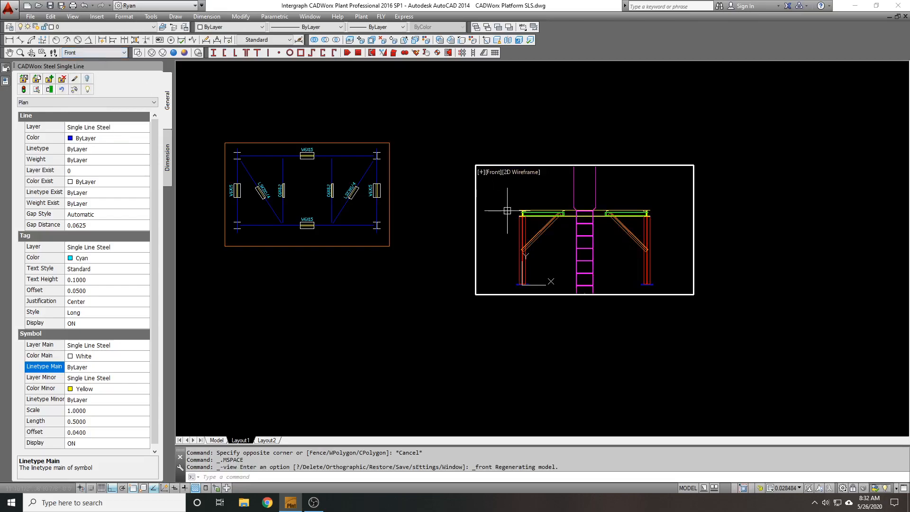
# - Adjust the front elevation viewport's clipping planes so they bracket only the front beam line of the platform
pyautogui.write('cl')
pyautogui.press('Return')
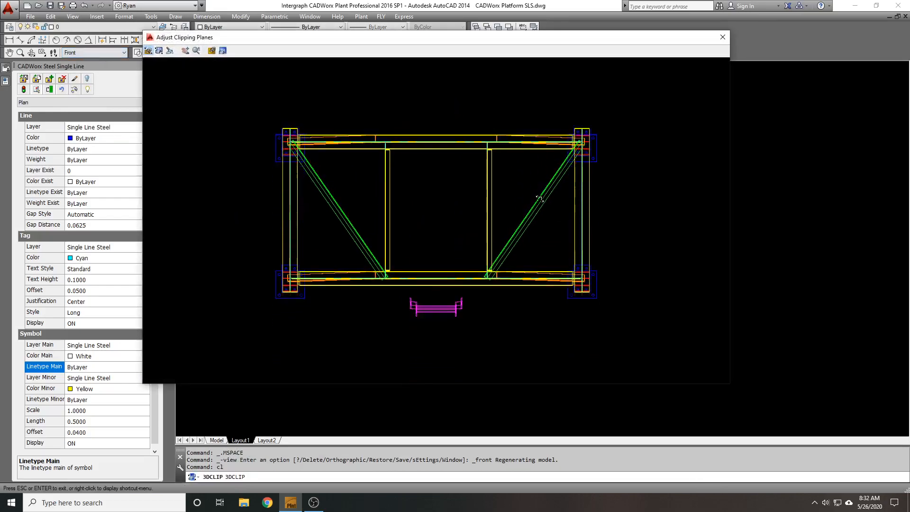
pyautogui.moveTo(645, 119); pyautogui.dragTo(630, 266)
pyautogui.moveTo(624, 313); pyautogui.dragTo(632, 299)
pyautogui.moveTo(462, 265); pyautogui.dragTo(462, 261)
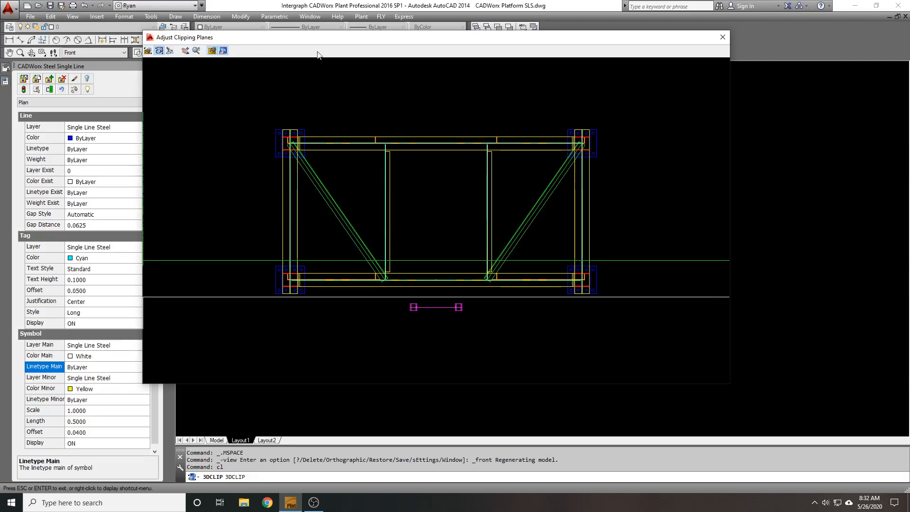
pyautogui.click(723, 37)
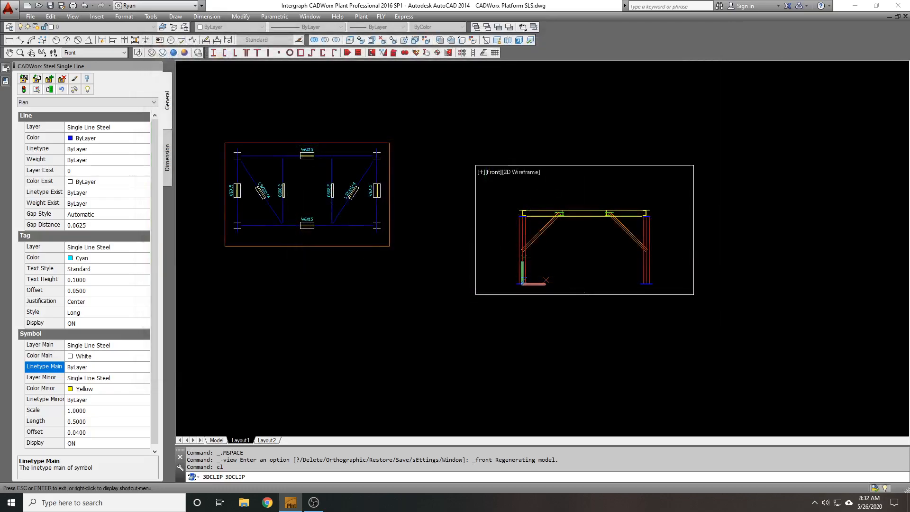
# - Freeze the Horizontal Brace layer in the elevation viewport and set the viewport scale to 1/2" = 1'-0"
pyautogui.scroll(8, 610, 198)
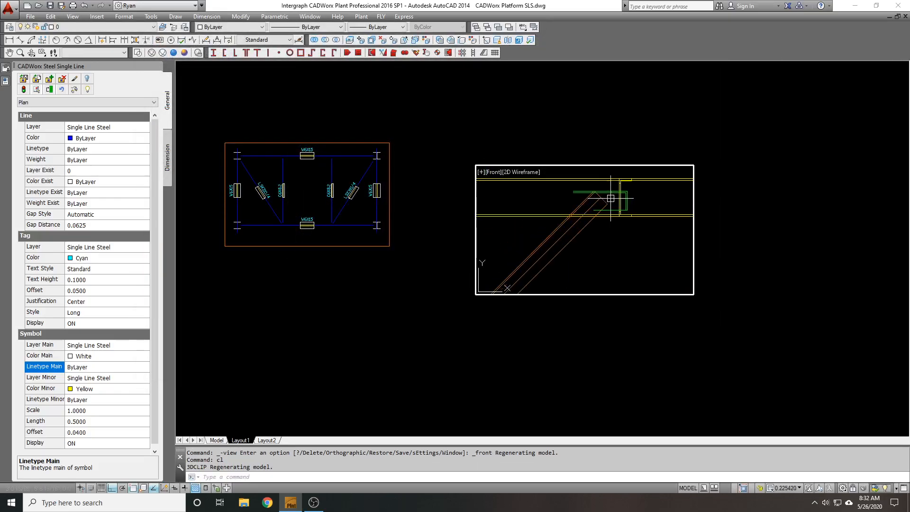
pyautogui.scroll(2, 610, 198)
pyautogui.moveTo(592, 189); pyautogui.dragTo(576, 186, button='middle')
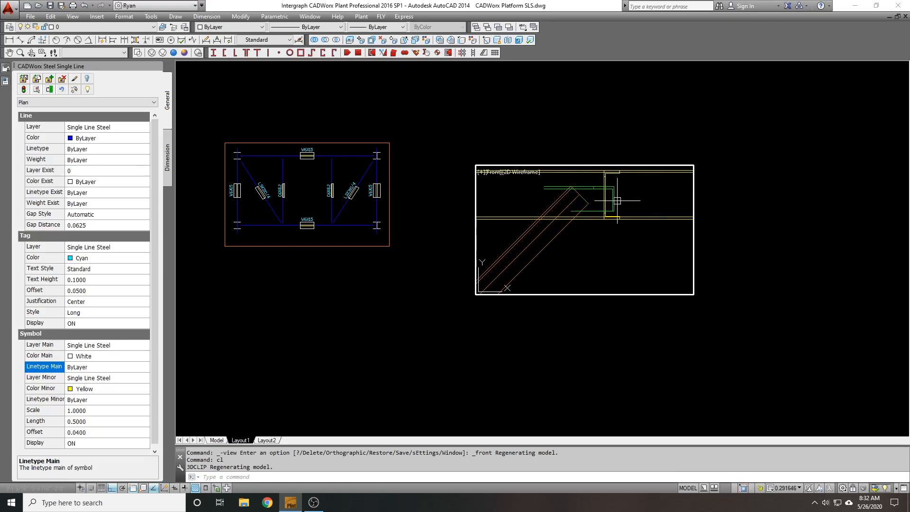
pyautogui.press('Return')
pyautogui.click(591, 189)
pyautogui.scroll(-7, 536, 199)
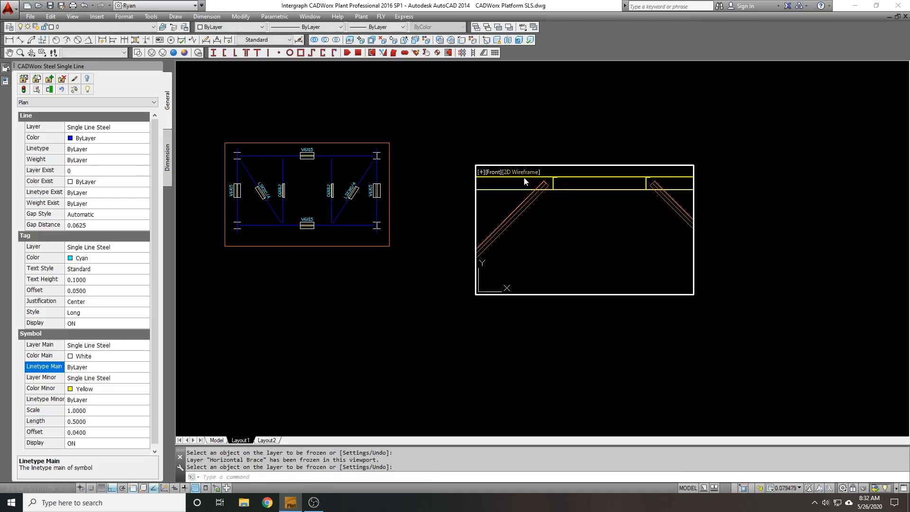
pyautogui.click(785, 488)
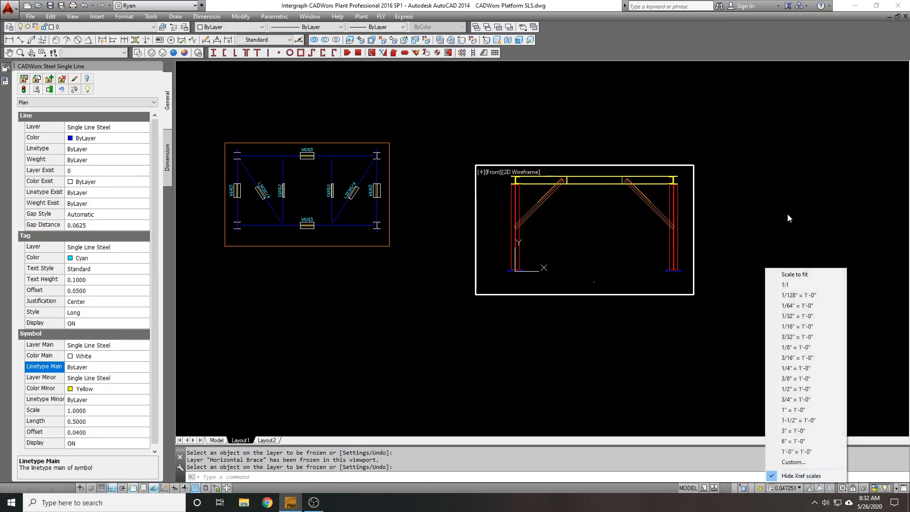
pyautogui.click(806, 389)
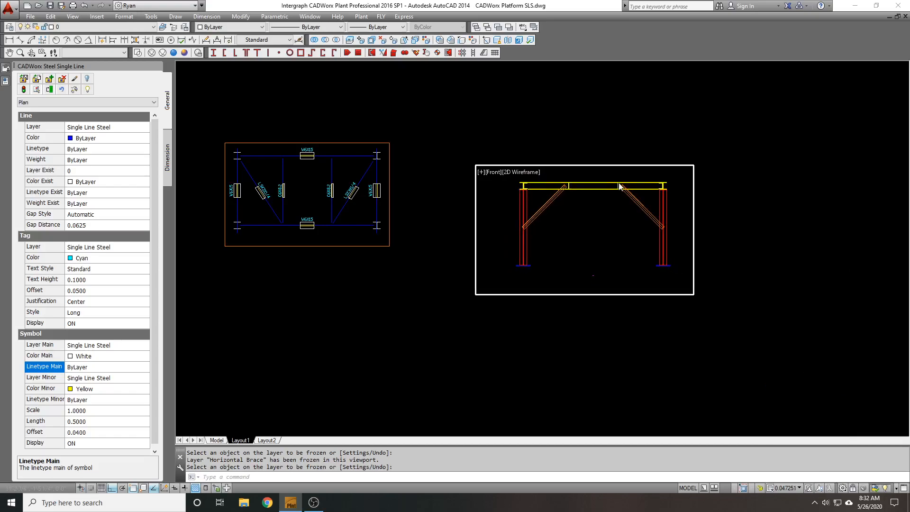
# - Return to paper space and stretch the elevation viewport's top-left corner inward, closer to the frame
pyautogui.doubleClick(535, 138)
pyautogui.write('s')
pyautogui.click(490, 143)
pyautogui.click(441, 187)
pyautogui.press('space')
pyautogui.scroll(3, 500, 152)
pyautogui.press('F8')
pyautogui.click(463, 106)
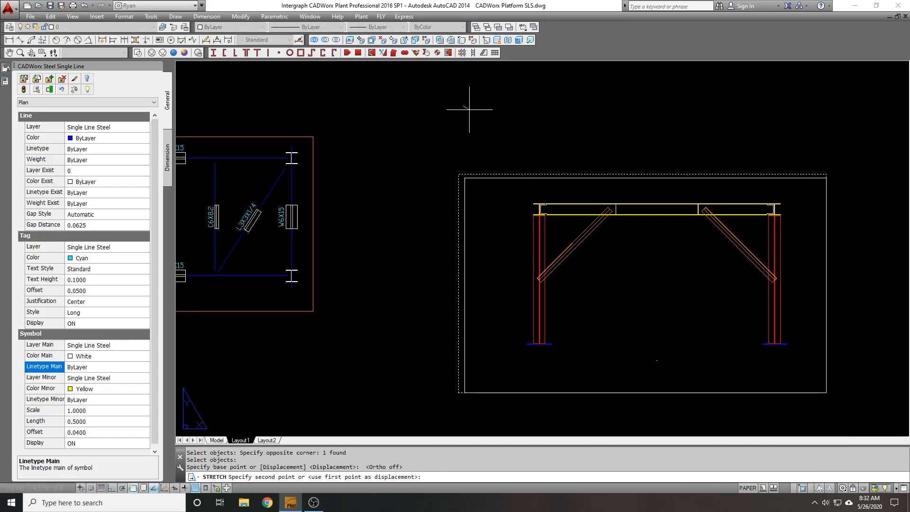
pyautogui.click(528, 128)
# - Stretch the elevation viewport's bottom-right corner inward so the border fits closely around the frame
pyautogui.moveTo(740, 361); pyautogui.dragTo(612, 256, button='middle')
pyautogui.press('space')
pyautogui.click(741, 322)
pyautogui.click(682, 271)
pyautogui.press('space')
pyautogui.click(848, 287)
pyautogui.click(814, 245)
pyautogui.scroll(-1, 649, 219)
pyautogui.moveTo(649, 225); pyautogui.dragTo(660, 263, button='middle')
pyautogui.scroll(2, 687, 281)
pyautogui.press('space')
pyautogui.click(717, 297)
pyautogui.click(657, 262)
pyautogui.press('Escape')
# - Put the elevation viewport's border on the same layer as the plan viewport's border
pyautogui.scroll(-3, 696, 247)
pyautogui.click(701, 220)
pyautogui.click(613, 215)
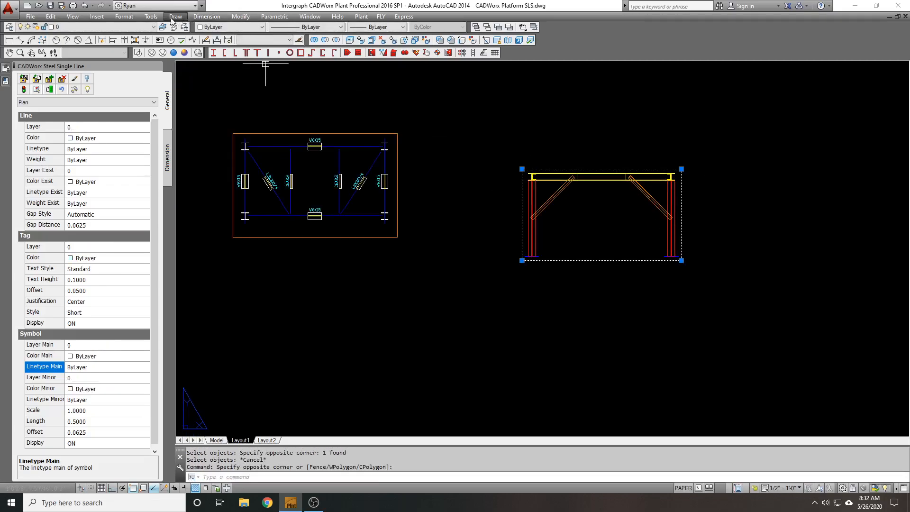
pyautogui.click(139, 29)
pyautogui.click(94, 257)
pyautogui.press('Escape')
# - Move the elevation viewport slightly up and to the left, beside the plan viewport
pyautogui.write('m')
pyautogui.press('space')
pyautogui.click(706, 184)
pyautogui.click(672, 196)
pyautogui.press('space')
pyautogui.click(761, 179)
pyautogui.click(742, 152)
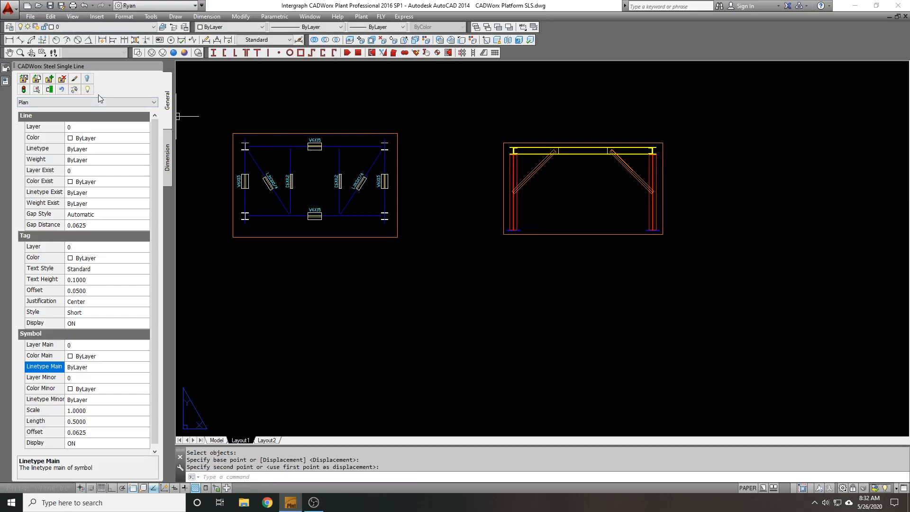
# - Set the symbol offset to 0.04 and save the settings under the name Plan
pyautogui.click(108, 433)
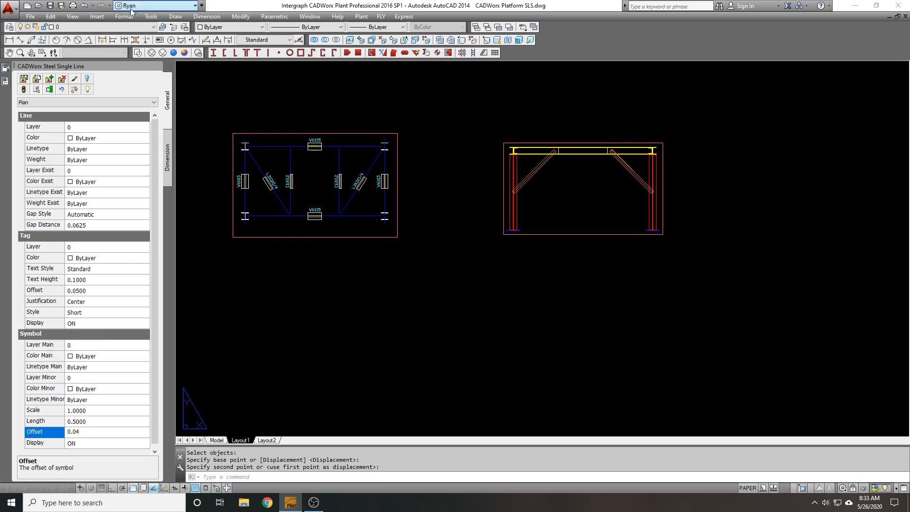
pyautogui.click(106, 411)
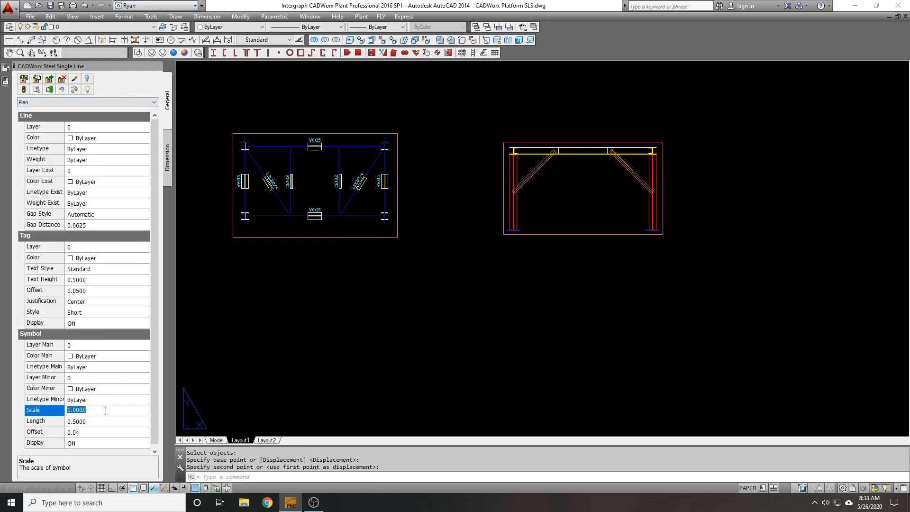
pyautogui.click(49, 80)
pyautogui.write('Plan')
pyautogui.press('Return')
pyautogui.click(336, 199)
pyautogui.moveTo(427, 275); pyautogui.dragTo(383, 294, button='middle')
pyautogui.press('Escape')
pyautogui.press('Escape')
# - Switch between the Default and Plan named settings to compare their values, ending on Default
pyautogui.click(99, 103)
pyautogui.click(96, 110)
pyautogui.click(104, 103)
pyautogui.click(90, 117)
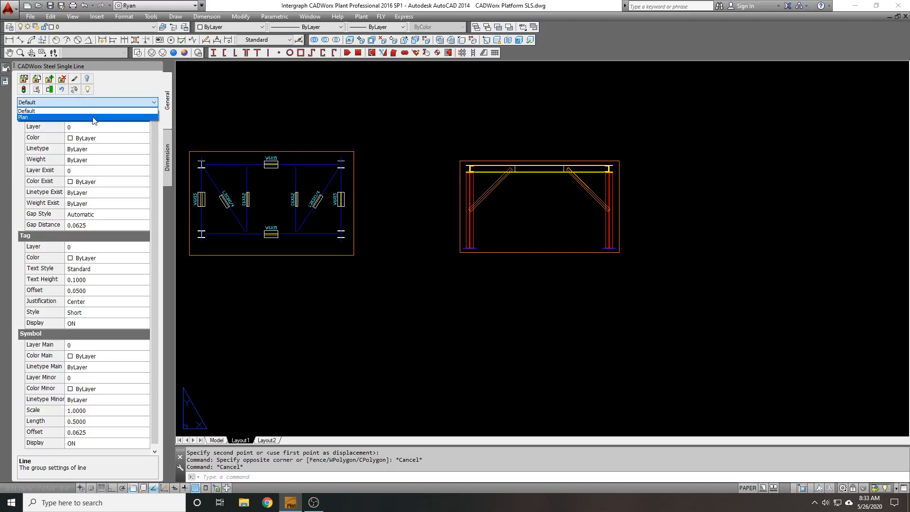
pyautogui.click(103, 103)
pyautogui.click(104, 111)
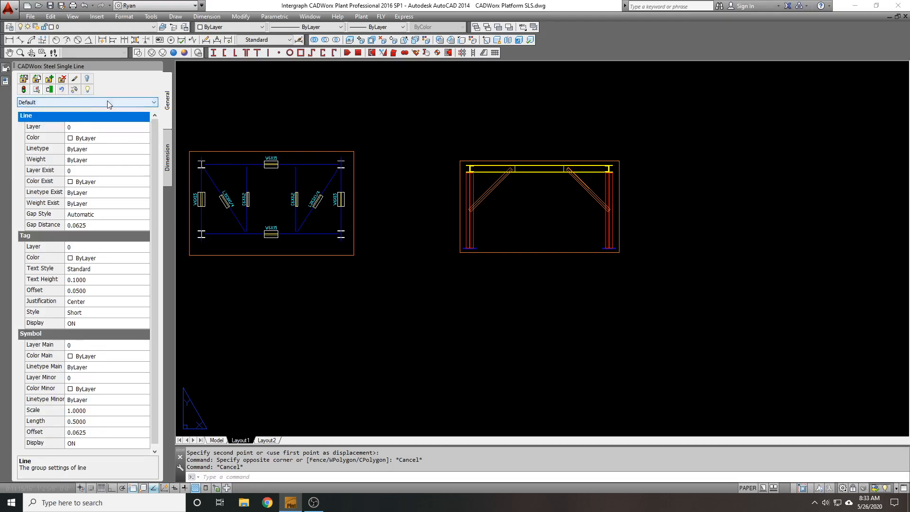
pyautogui.press('Escape')
# - Load the single line settings from the plan's upper W6X15 beam line, then clear the selection
pyautogui.moveTo(284, 123)
pyautogui.mouseDown(button='middle')
pyautogui.moveTo(309, 134)
pyautogui.moveTo(378, 201)
pyautogui.mouseUp(button='middle')
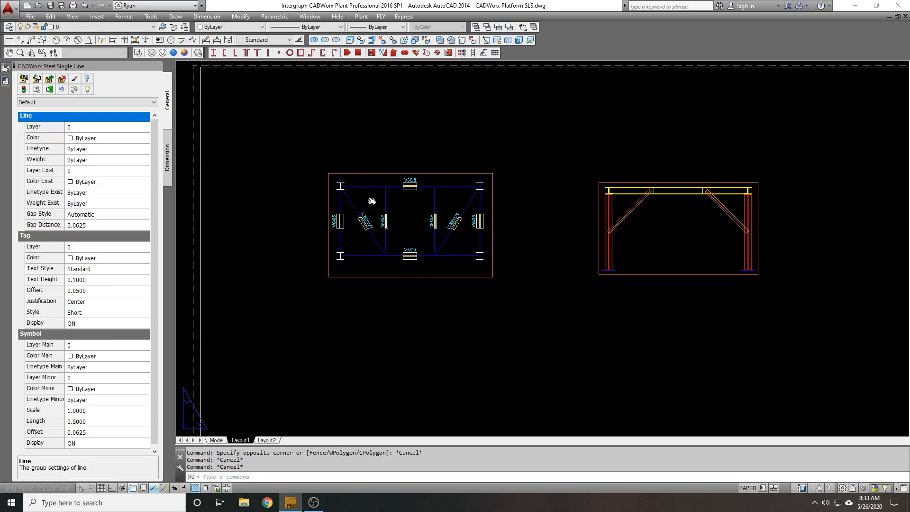
pyautogui.scroll(5, 372, 200)
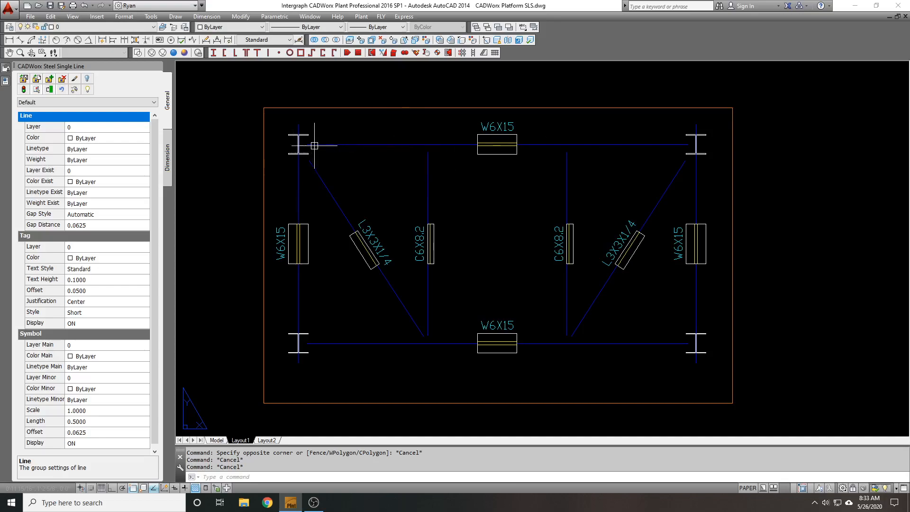
pyautogui.click(400, 143)
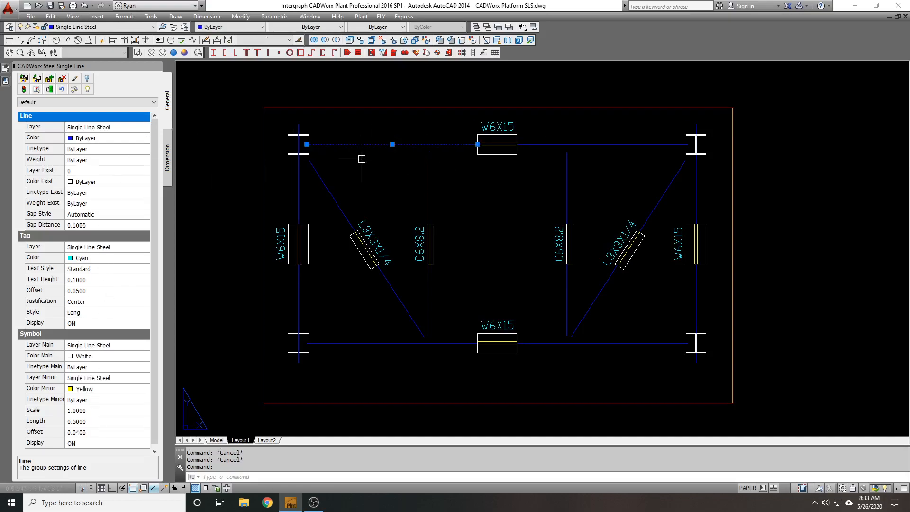
pyautogui.press('Escape')
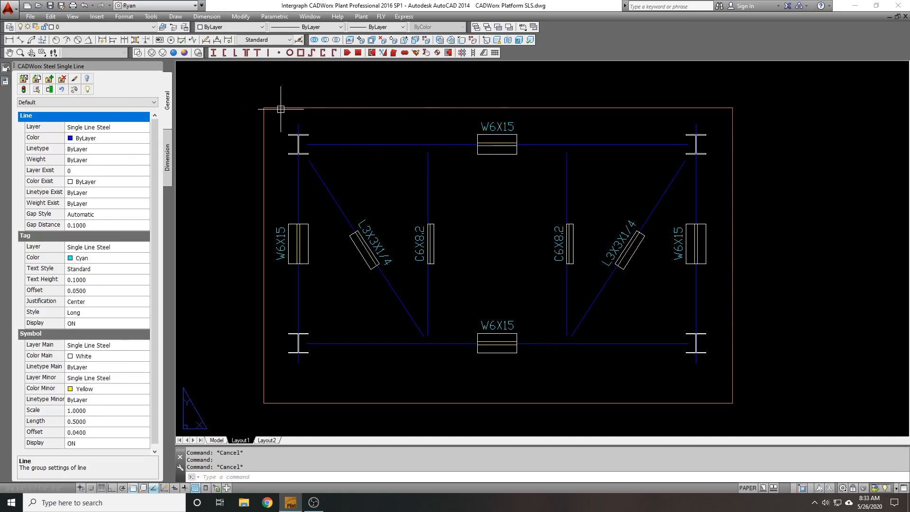
pyautogui.click(351, 116)
pyautogui.press('Escape')
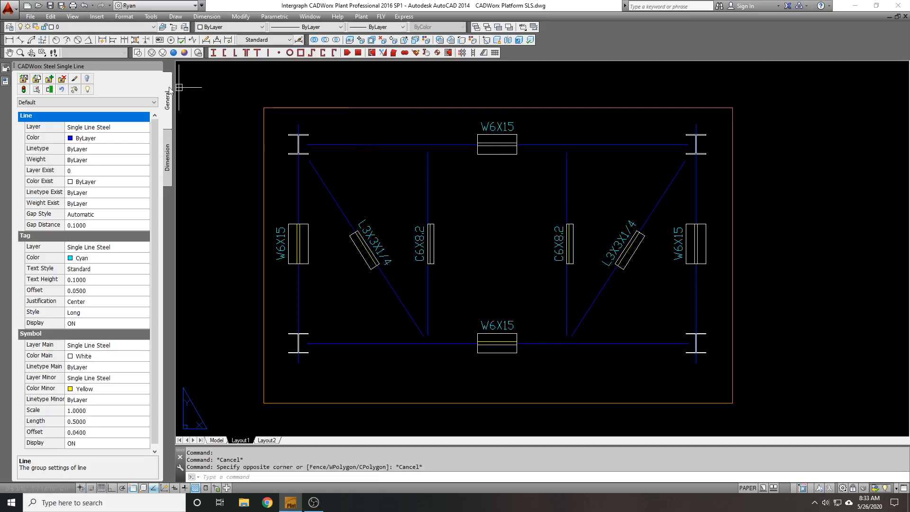
pyautogui.click(75, 80)
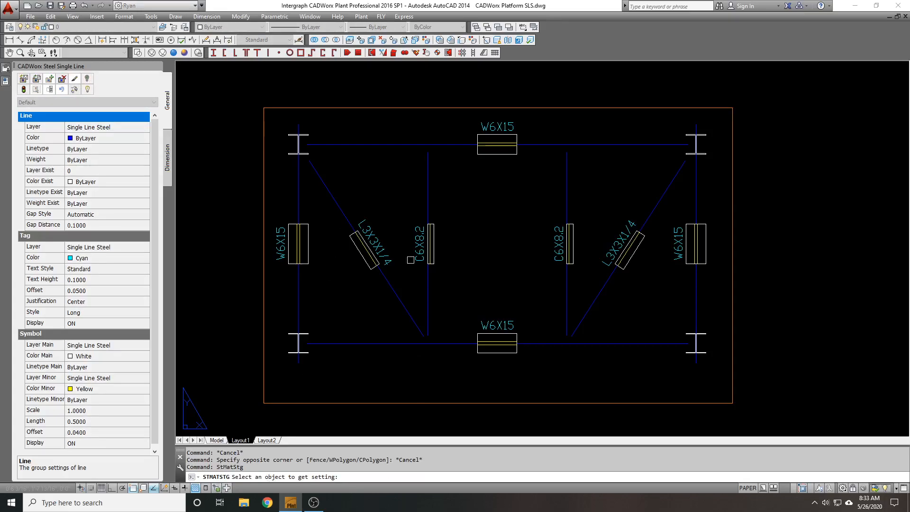
pyautogui.click(401, 146)
pyautogui.scroll(-1, 325, 147)
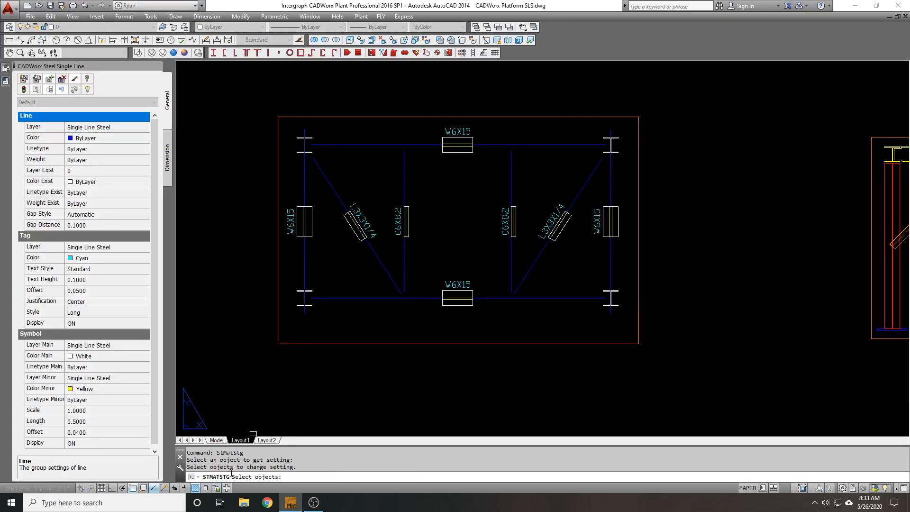
pyautogui.scroll(1, 477, 192)
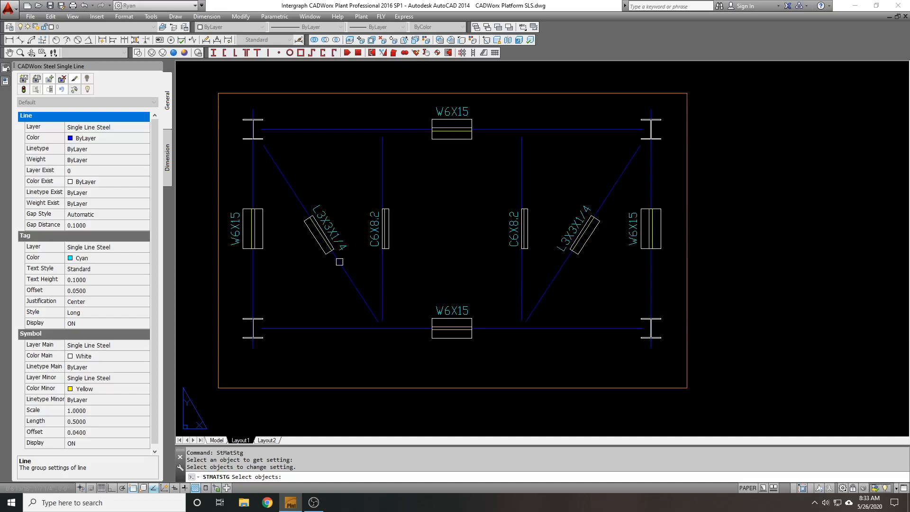
pyautogui.press('Escape')
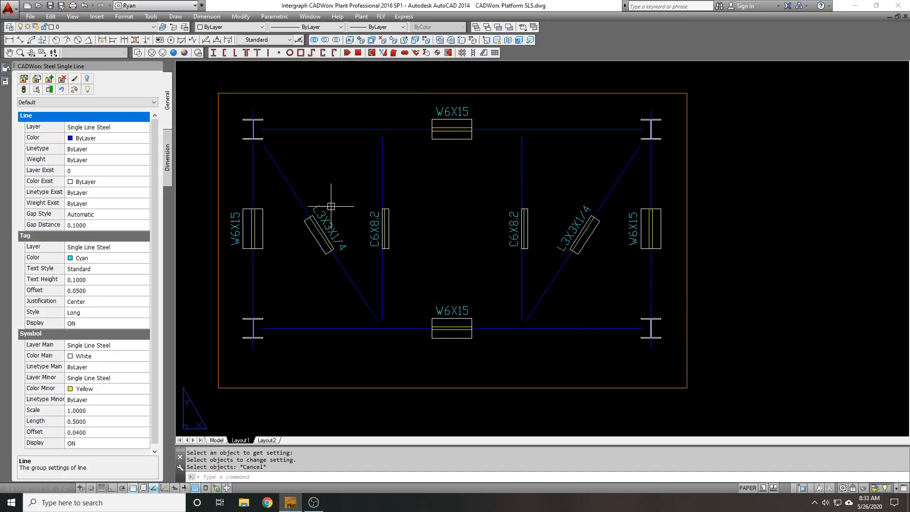
# - Save the current Steel Single Line values as the named setting Plan
pyautogui.scroll(-1, 319, 194)
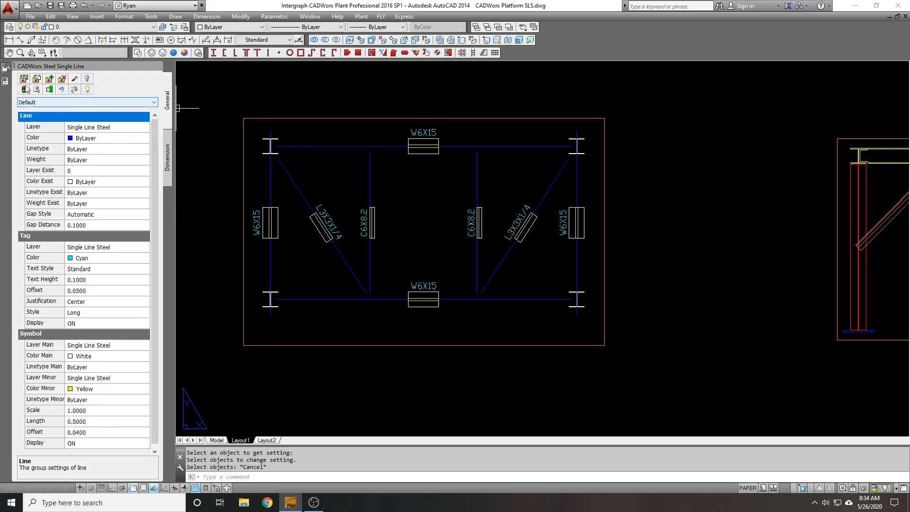
pyautogui.click(50, 79)
pyautogui.press('Return')
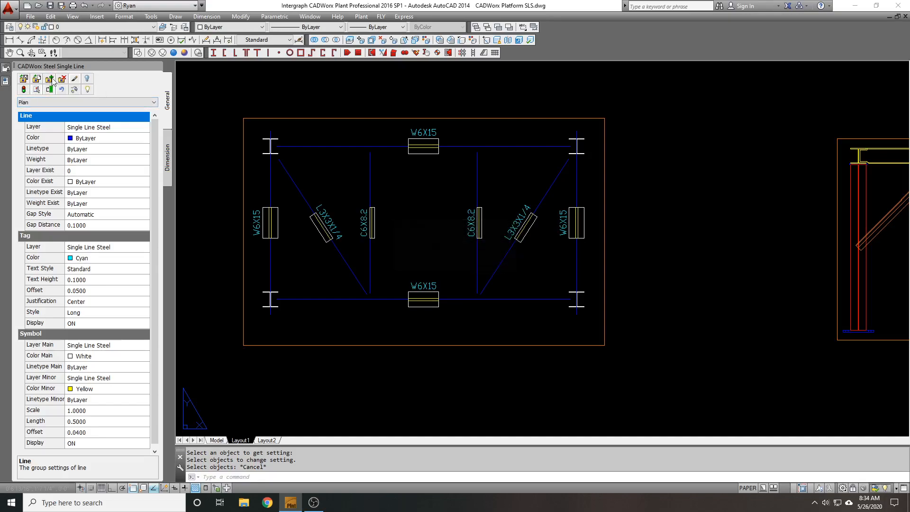
pyautogui.click(113, 68)
# - Examine the columns, braces and beams shown in the front elevation viewport
pyautogui.moveTo(709, 140); pyautogui.dragTo(467, 123, button='middle')
pyautogui.moveTo(708, 138)
pyautogui.mouseDown(button='middle')
pyautogui.moveTo(454, 168)
pyautogui.moveTo(458, 158)
pyautogui.mouseUp(button='middle')
pyautogui.scroll(4, 664, 185)
pyautogui.click(666, 179)
pyautogui.press('Escape')
pyautogui.scroll(2, 684, 178)
pyautogui.scroll(-3, 687, 192)
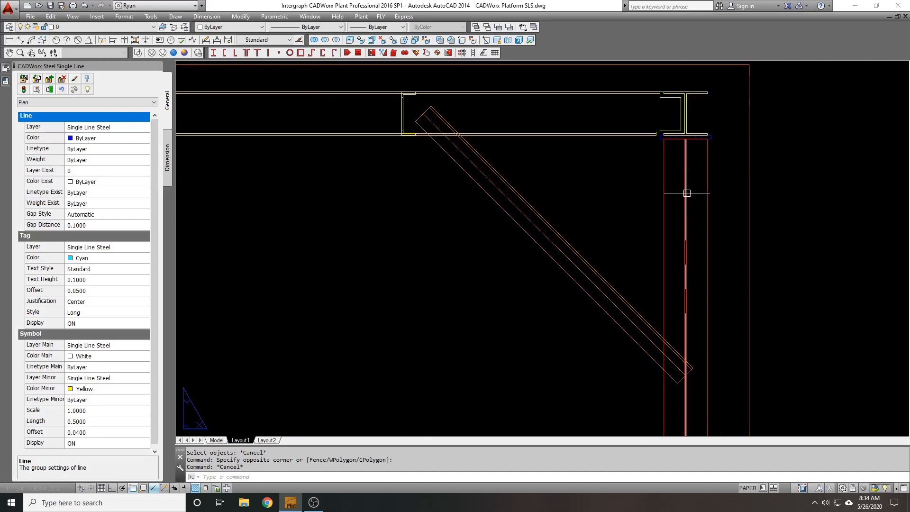
pyautogui.scroll(-3, 714, 190)
pyautogui.scroll(2, 598, 201)
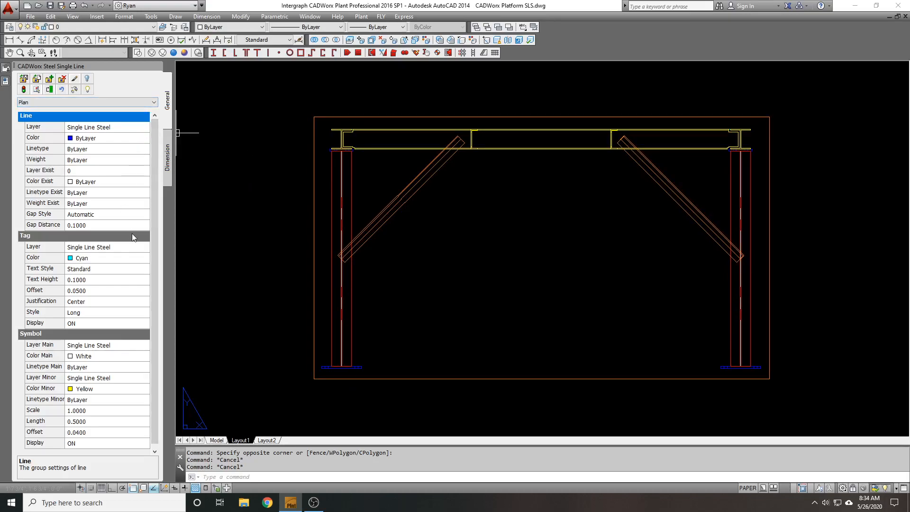
pyautogui.scroll(-3, 341, 277)
pyautogui.moveTo(411, 270); pyautogui.dragTo(686, 262, button='middle')
pyautogui.moveTo(551, 248); pyautogui.dragTo(362, 229, button='middle')
pyautogui.scroll(2, 532, 247)
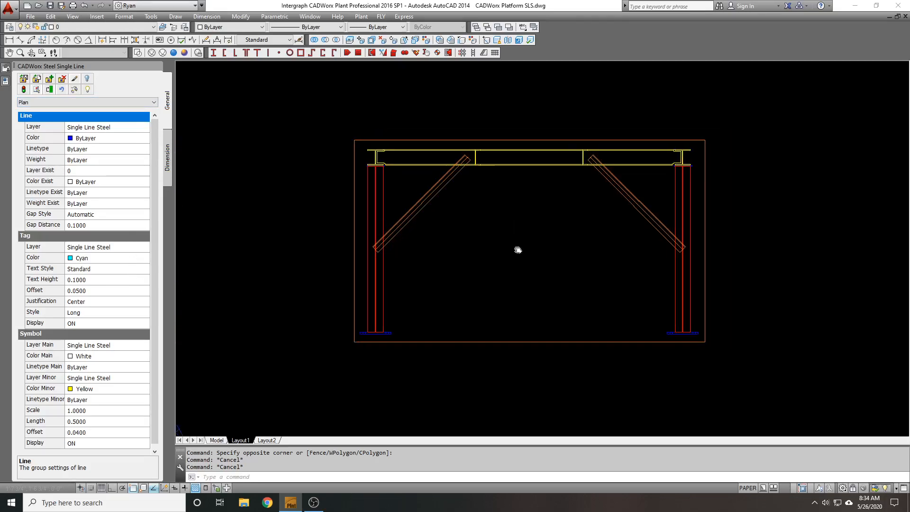
pyautogui.moveTo(532, 246); pyautogui.dragTo(467, 241, button='middle')
# - Set the tag style to Short in the Steel Single Line settings
pyautogui.click(91, 314)
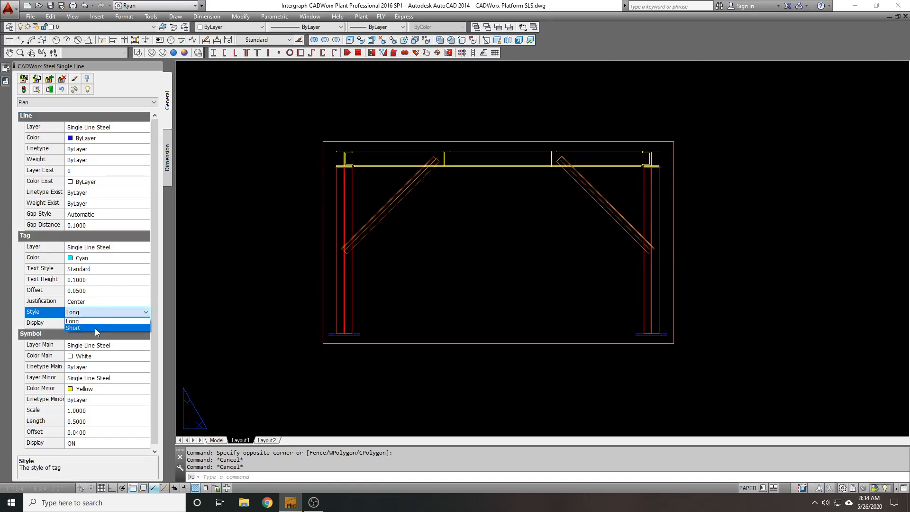
pyautogui.click(95, 328)
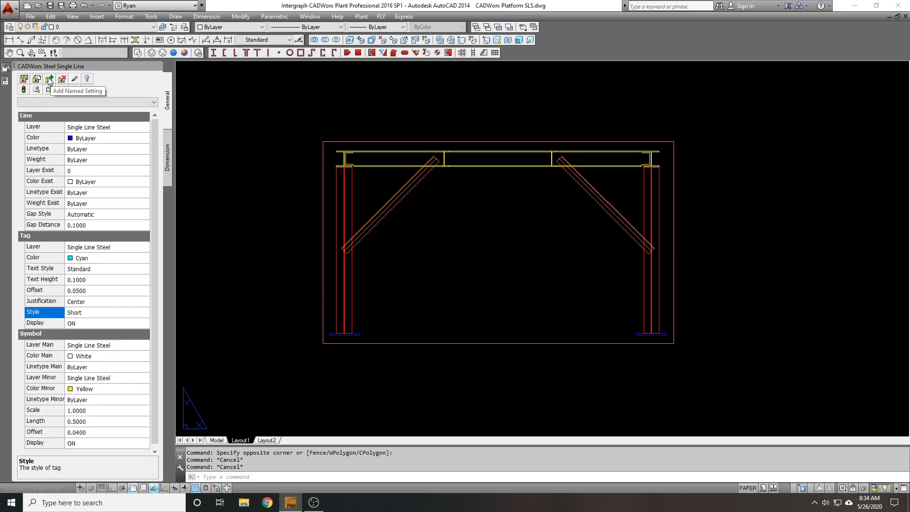
pyautogui.scroll(1, 397, 126)
pyautogui.scroll(-3, 358, 128)
pyautogui.moveTo(378, 151)
pyautogui.mouseDown(button='middle')
pyautogui.moveTo(463, 175)
pyautogui.moveTo(625, 176)
pyautogui.mouseUp(button='middle')
pyautogui.scroll(2, 304, 161)
pyautogui.moveTo(337, 184); pyautogui.dragTo(470, 185, button='middle')
pyautogui.moveTo(415, 205); pyautogui.dragTo(346, 176, button='middle')
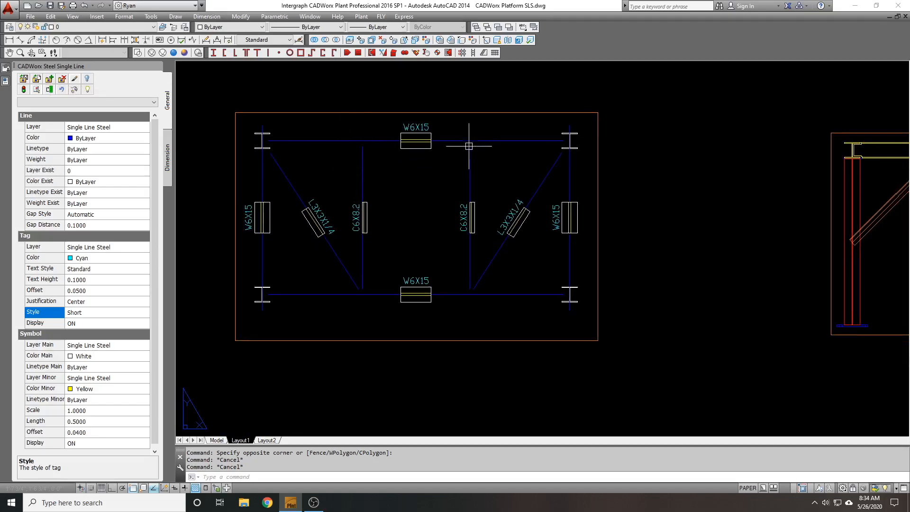
pyautogui.press('Escape')
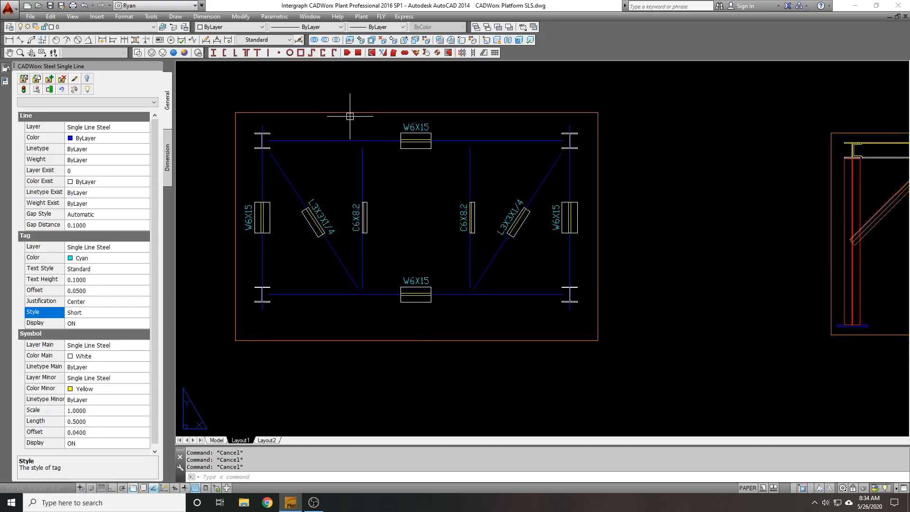
# - Reload the Plan named setting and set the symbol display to OFF
pyautogui.click(95, 102)
pyautogui.click(96, 120)
pyautogui.click(96, 443)
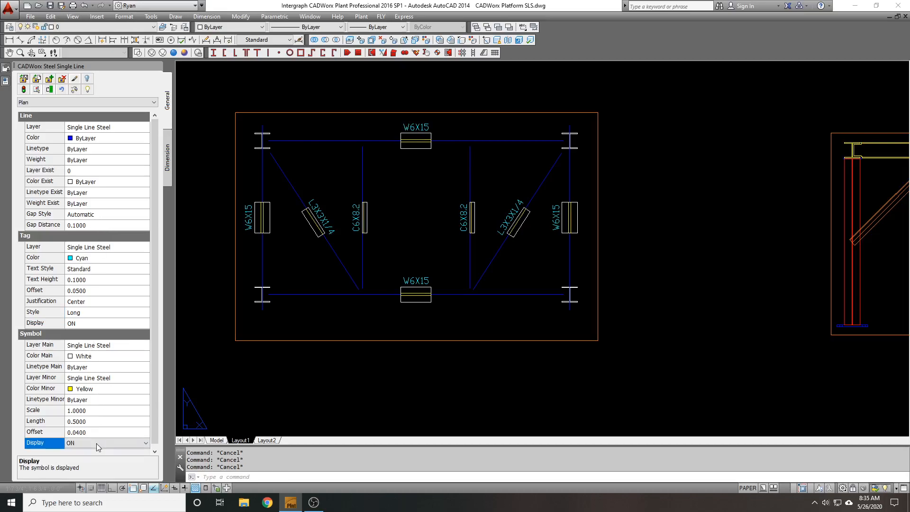
pyautogui.click(92, 458)
pyautogui.click(277, 400)
pyautogui.press('Escape')
pyautogui.press('Escape')
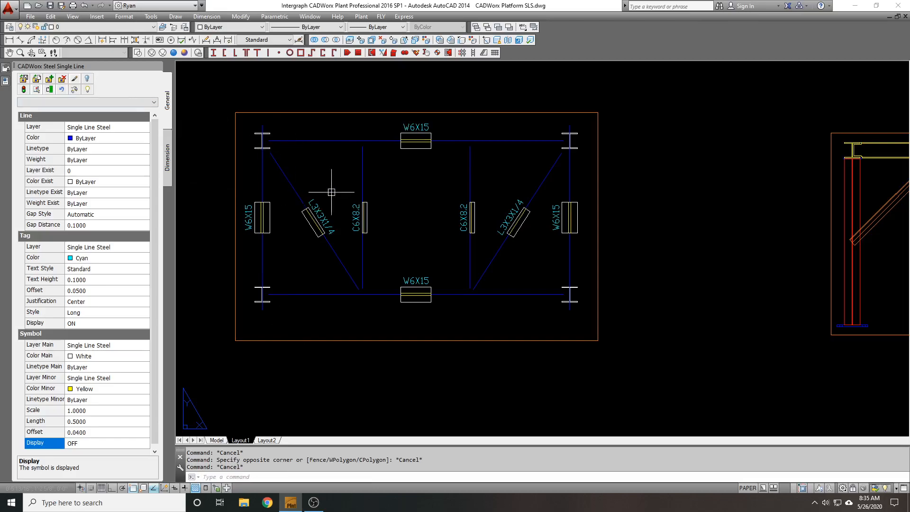
# - Save the current Steel Single Line values, with the symbol display OFF, over the existing named setting Plan
pyautogui.click(42, 104)
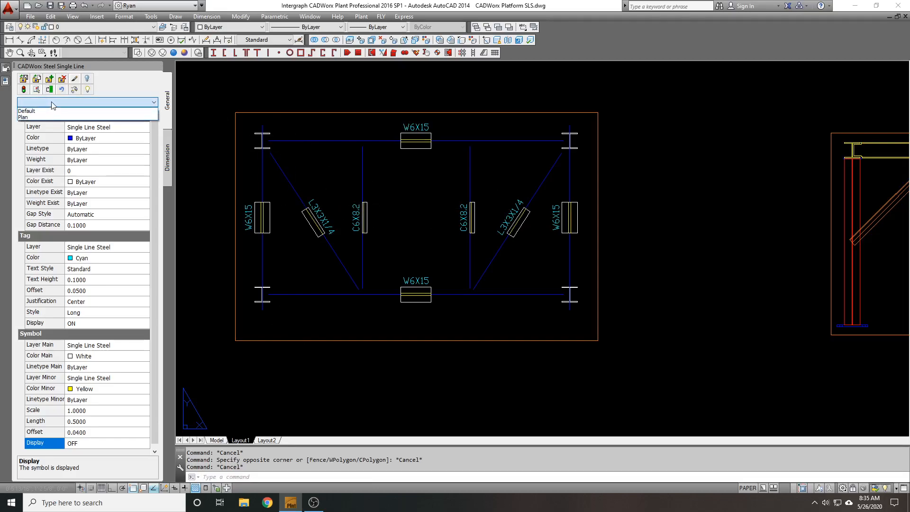
pyautogui.click(50, 79)
pyautogui.click(50, 78)
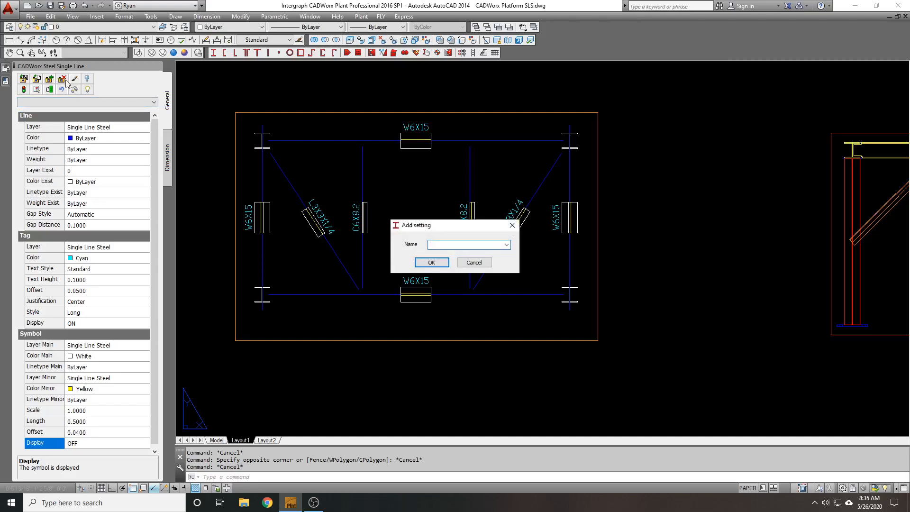
pyautogui.press('Return')
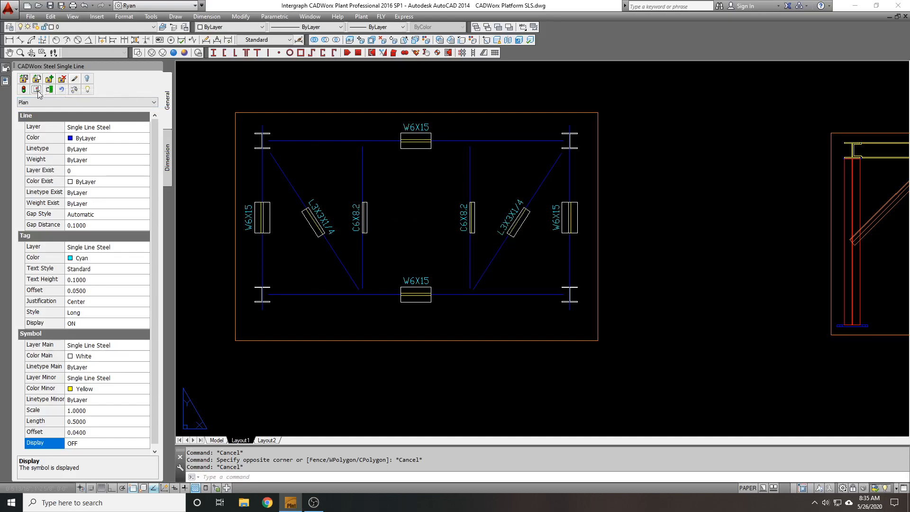
# - Apply the Plan setting to the plan viewport and undo that change
pyautogui.click(227, 88)
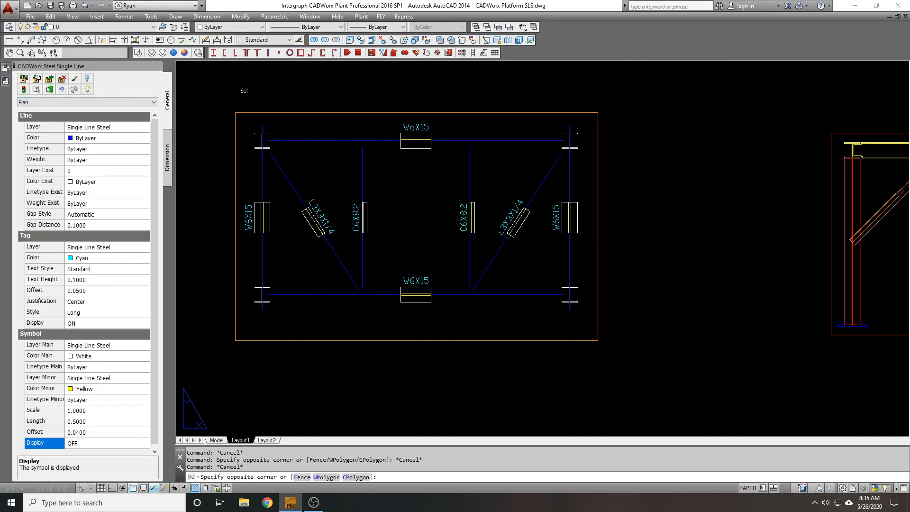
pyautogui.click(75, 79)
pyautogui.click(334, 112)
pyautogui.press('Return')
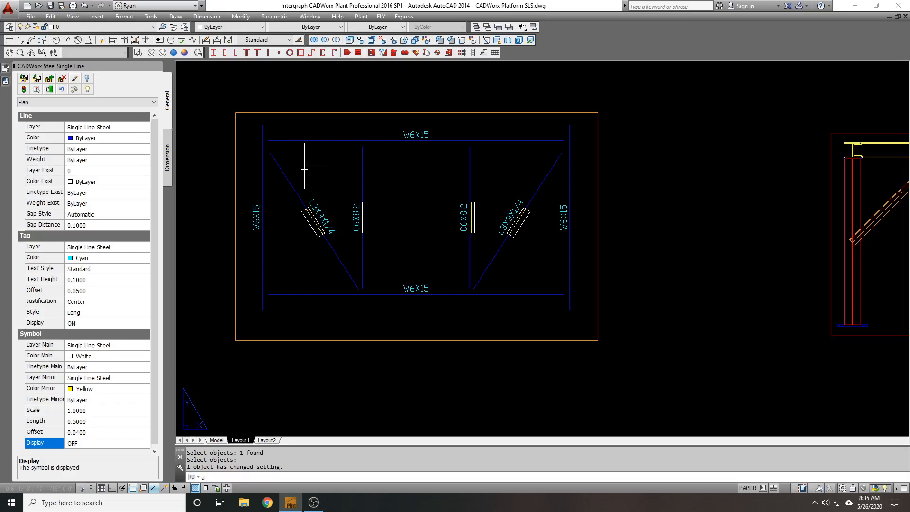
pyautogui.press('Return')
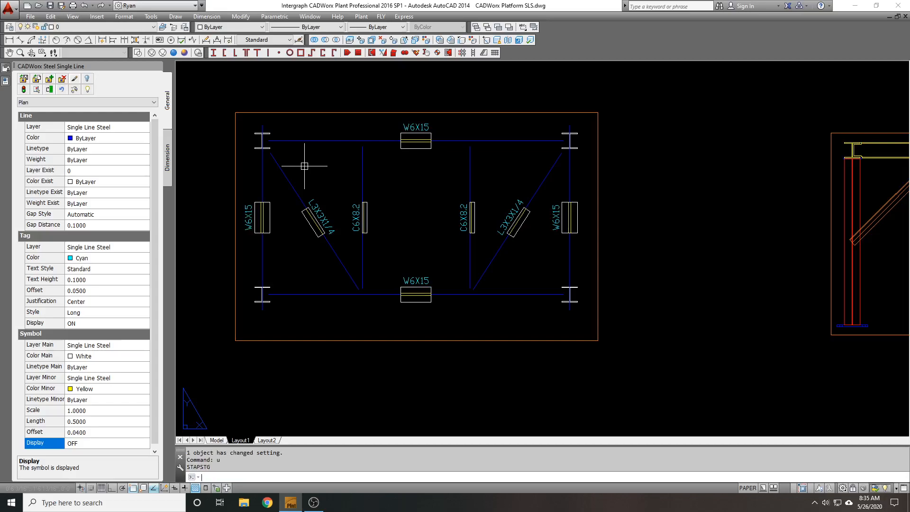
# - Inspect a column symbol in the plan view and set the symbol display to ON in the Steel Single Line settings
pyautogui.scroll(1, 268, 157)
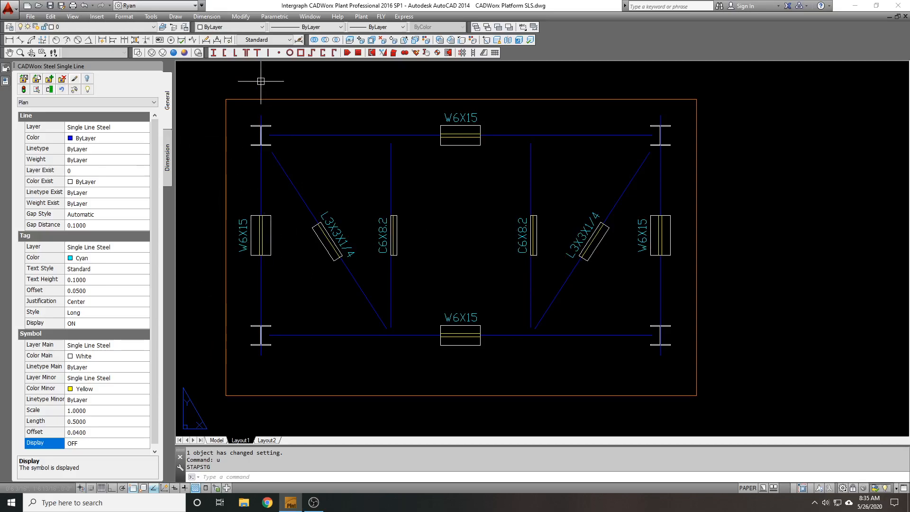
pyautogui.moveTo(240, 116); pyautogui.dragTo(298, 137, button='middle')
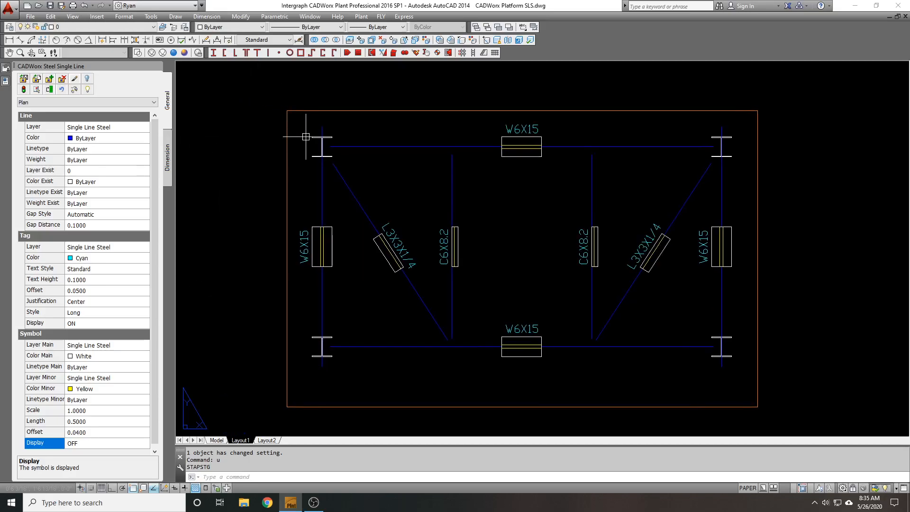
pyautogui.scroll(4, 305, 128)
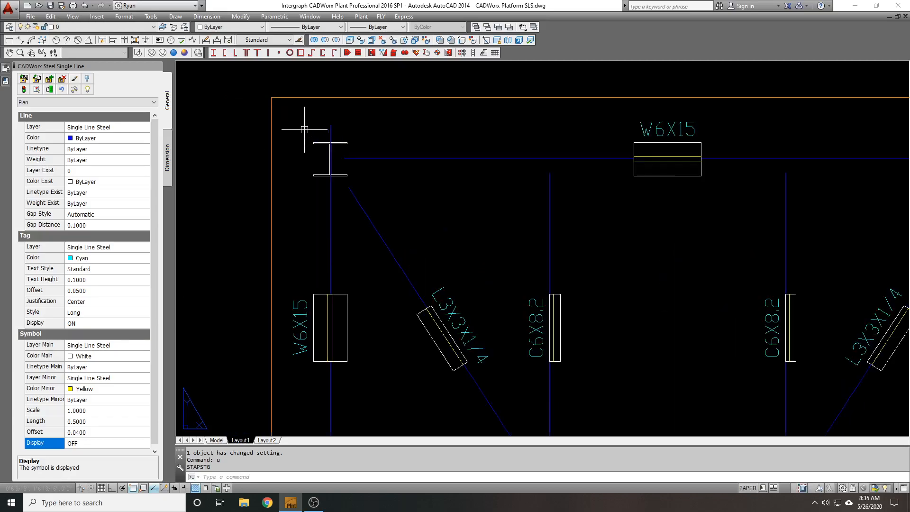
pyautogui.scroll(-3, 309, 141)
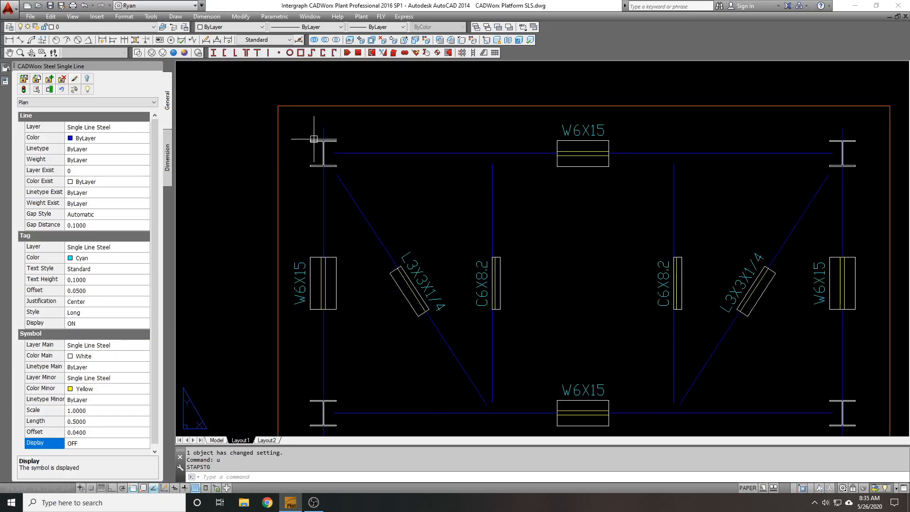
pyautogui.click(315, 139)
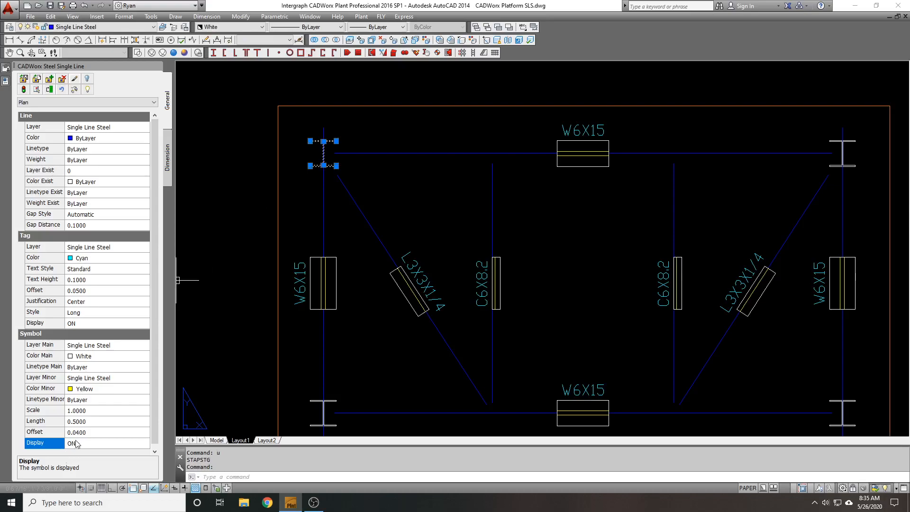
pyautogui.press('Escape')
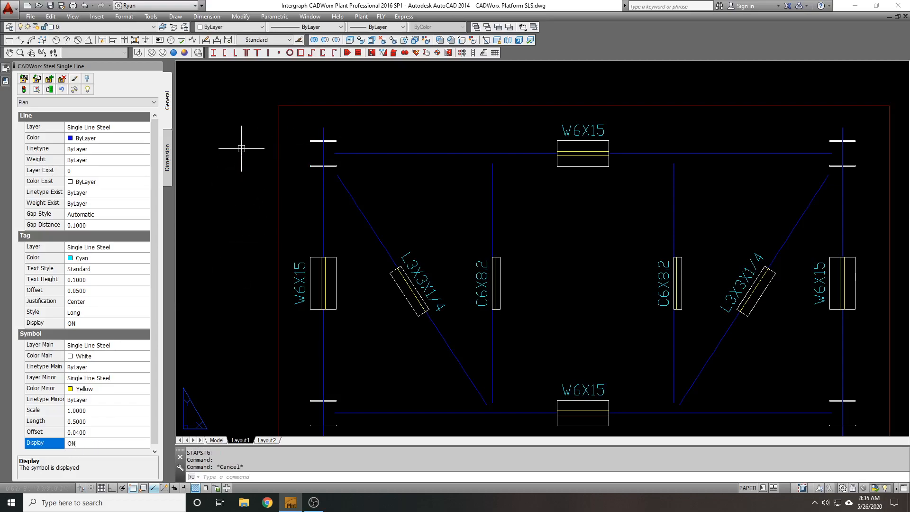
# - Apply the current settings individually to the four corner column symbols of the platform plan
pyautogui.click(37, 89)
pyautogui.click(323, 153)
pyautogui.moveTo(314, 407); pyautogui.dragTo(311, 290, button='middle')
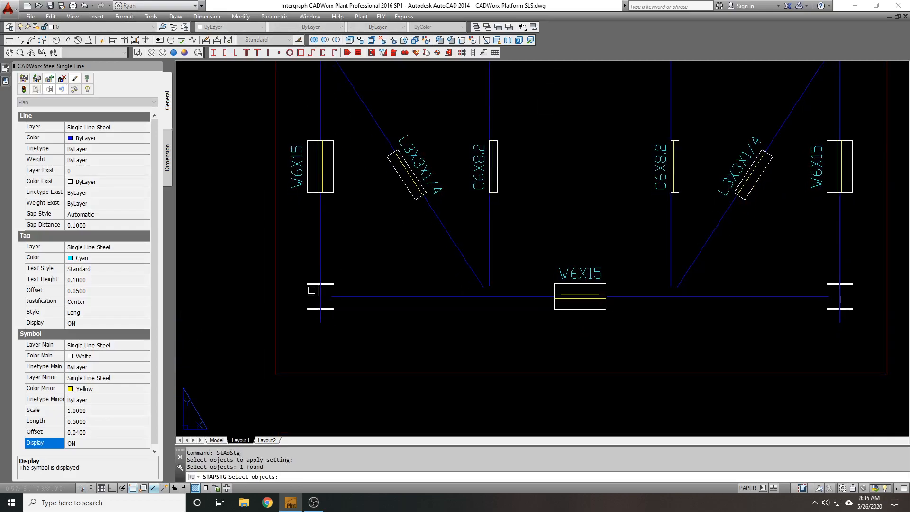
pyautogui.click(310, 284)
pyautogui.moveTo(815, 277); pyautogui.dragTo(591, 258, button='middle')
pyautogui.click(621, 267)
pyautogui.moveTo(631, 69); pyautogui.dragTo(632, 230, button='middle')
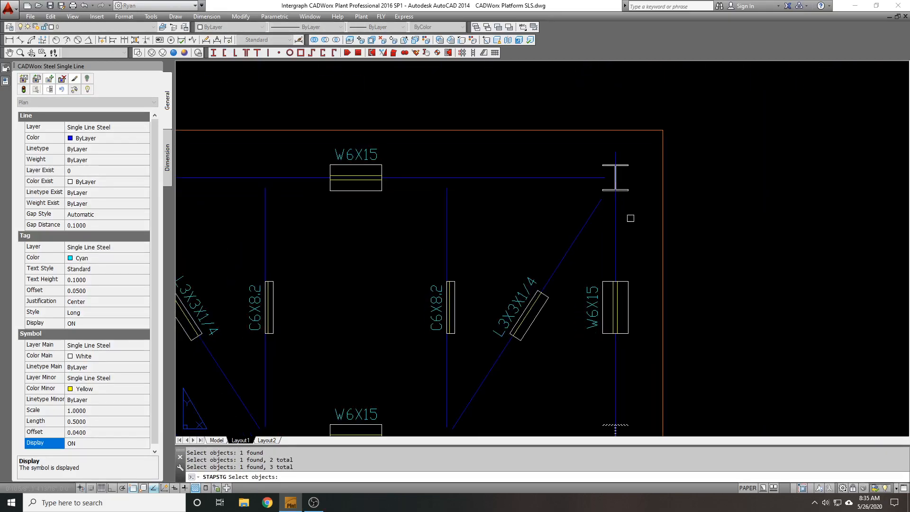
pyautogui.click(627, 166)
pyautogui.press('Return')
pyautogui.scroll(-2, 627, 166)
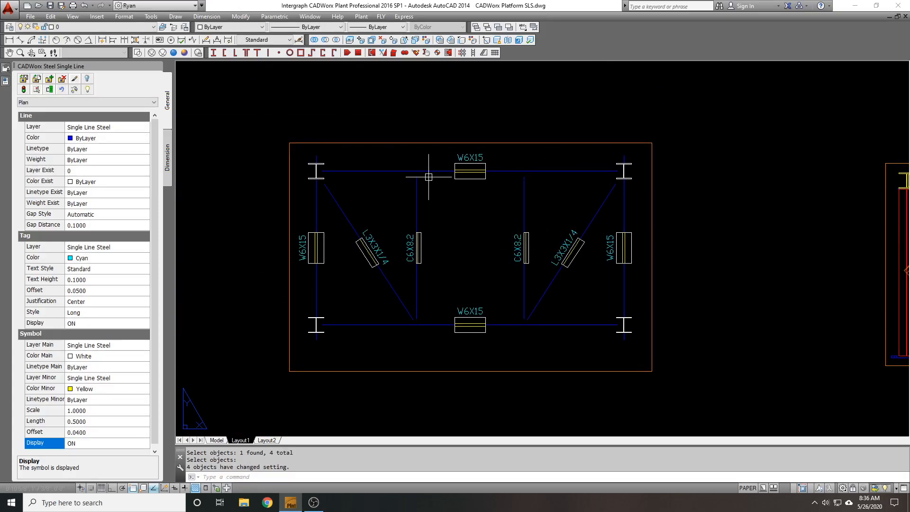
# - Apply the current settings with the symbol display ON to the whole plan viewport
pyautogui.click(37, 90)
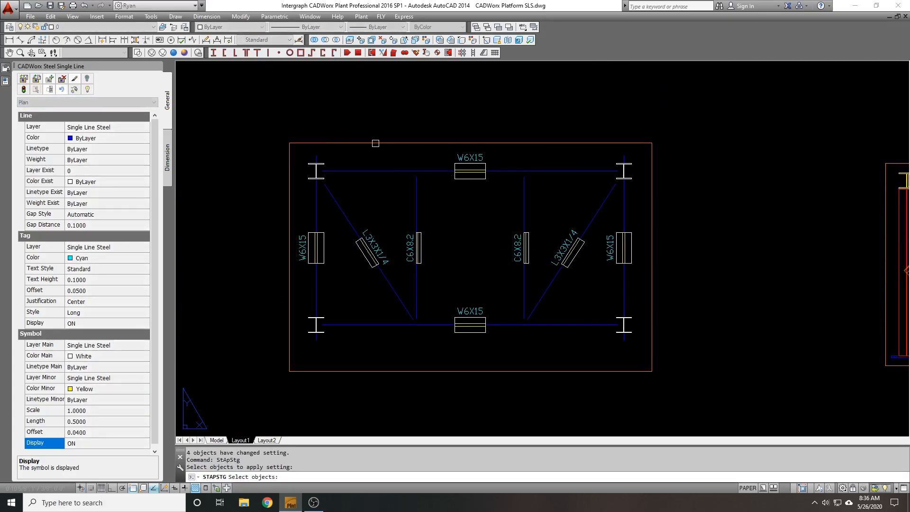
pyautogui.click(389, 143)
pyautogui.press('Return')
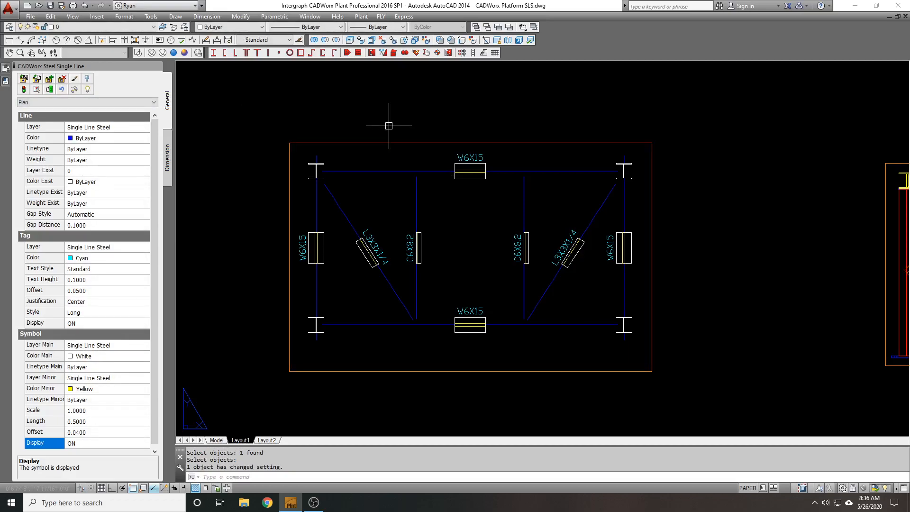
pyautogui.press('Return')
pyautogui.click(373, 143)
pyautogui.press('Escape')
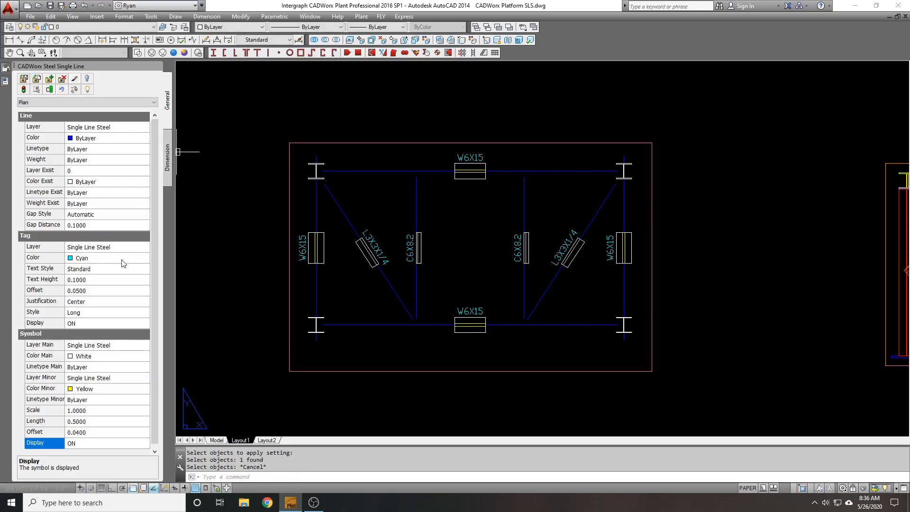
# - Reload the named setting Plan and apply it to the plan viewport
pyautogui.click(117, 102)
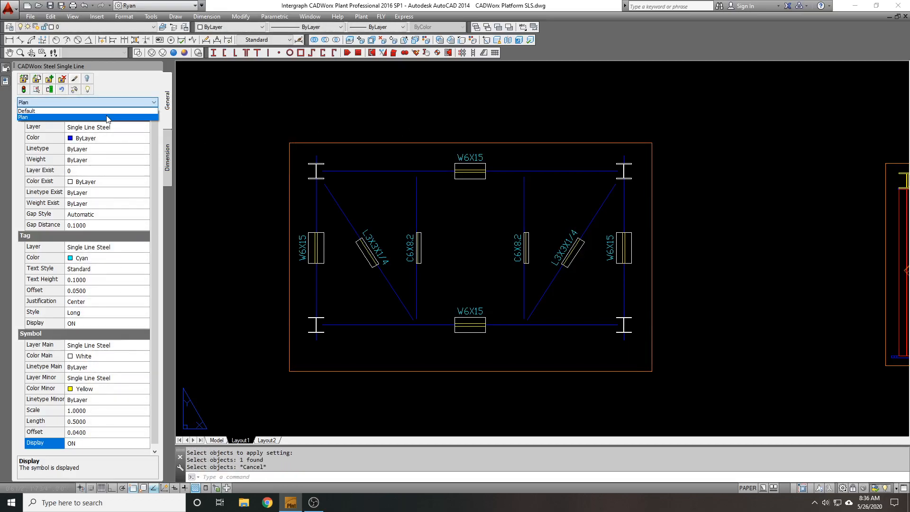
pyautogui.click(109, 117)
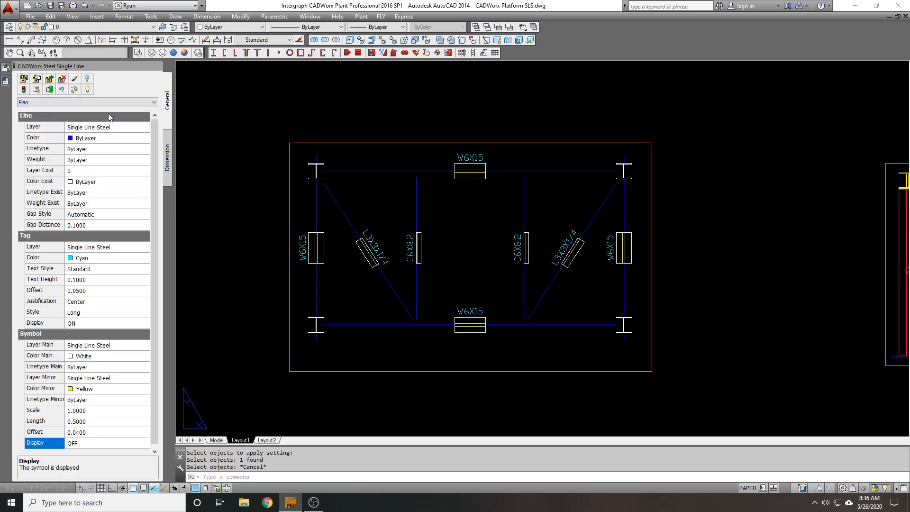
pyautogui.click(39, 89)
pyautogui.click(378, 142)
pyautogui.press('Return')
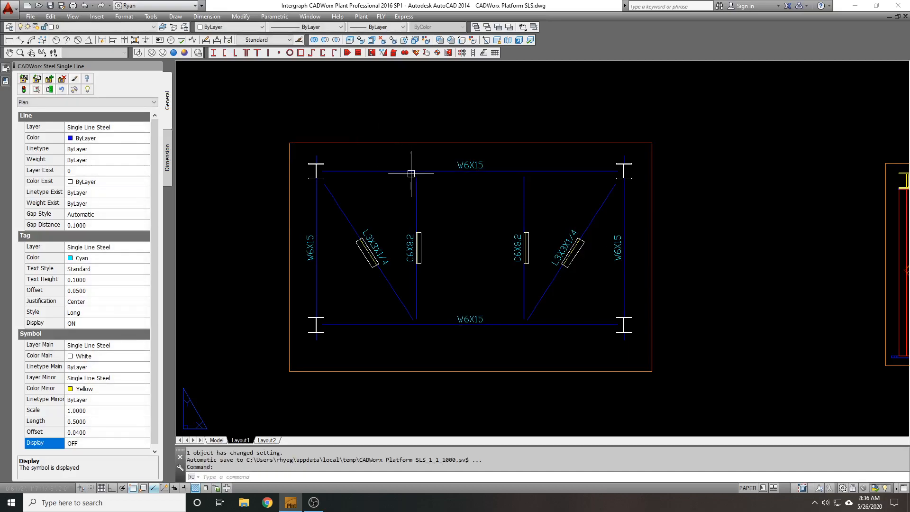
# - Set the symbol display to ON and save the Steel Single Line values as the named setting Elevation
pyautogui.scroll(1, 475, 193)
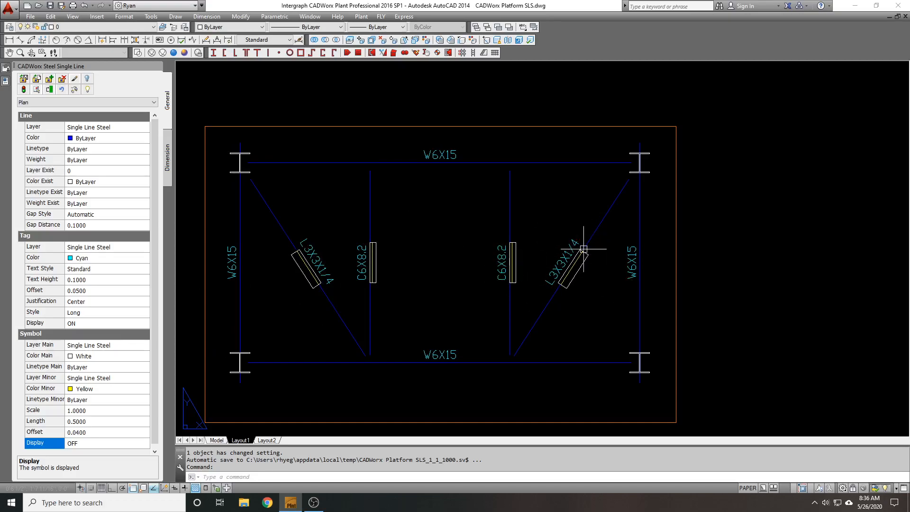
pyautogui.scroll(-1, 322, 247)
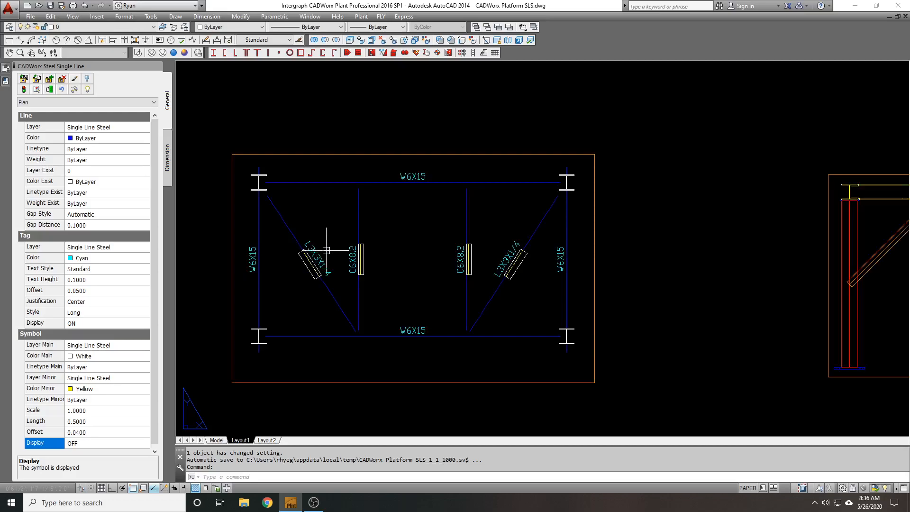
pyautogui.moveTo(330, 239); pyautogui.dragTo(335, 219, button='middle')
pyautogui.scroll(-1, 256, 192)
pyautogui.moveTo(530, 190); pyautogui.dragTo(487, 198, button='middle')
pyautogui.scroll(-1, 533, 179)
pyautogui.moveTo(570, 200); pyautogui.dragTo(527, 199, button='middle')
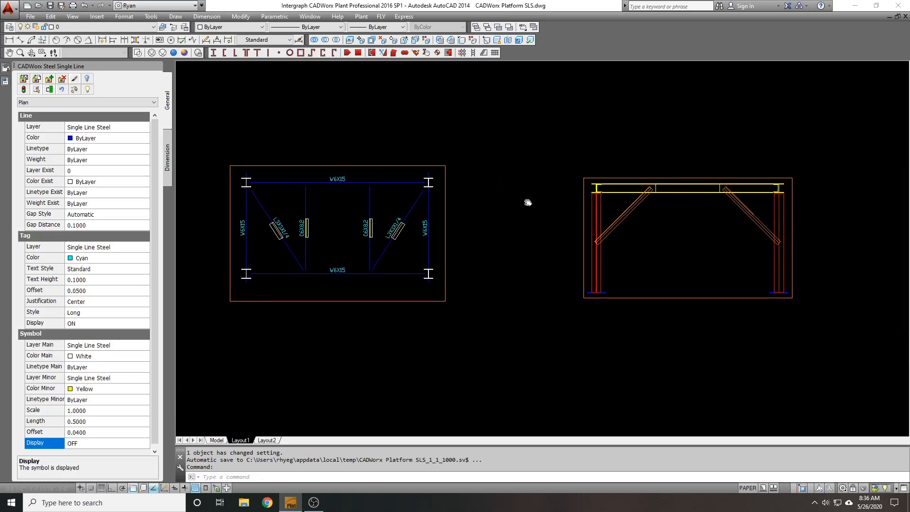
pyautogui.click(100, 442)
pyautogui.click(93, 460)
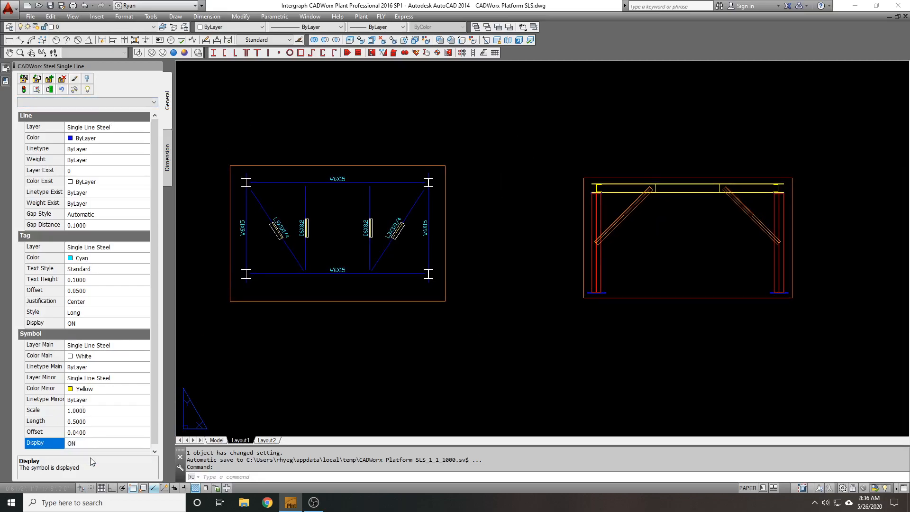
pyautogui.click(50, 79)
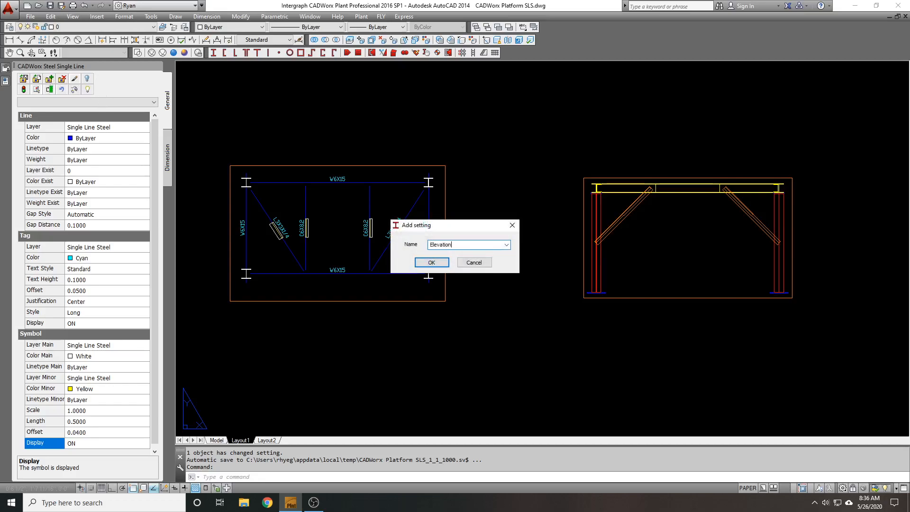
pyautogui.click(429, 263)
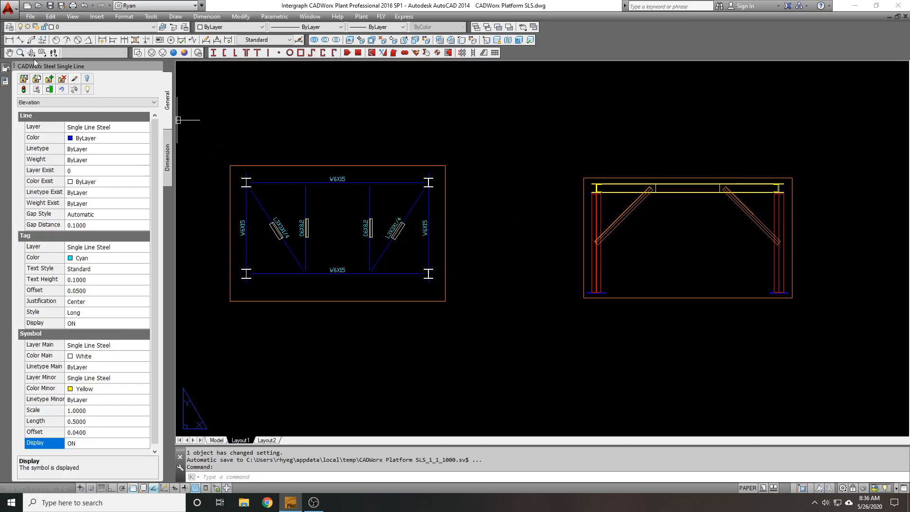
# - Generate the single line steel drawing for the front elevation viewport, answering Yes to turning off the viewport
pyautogui.click(25, 89)
pyautogui.moveTo(535, 171); pyautogui.dragTo(394, 141, button='middle')
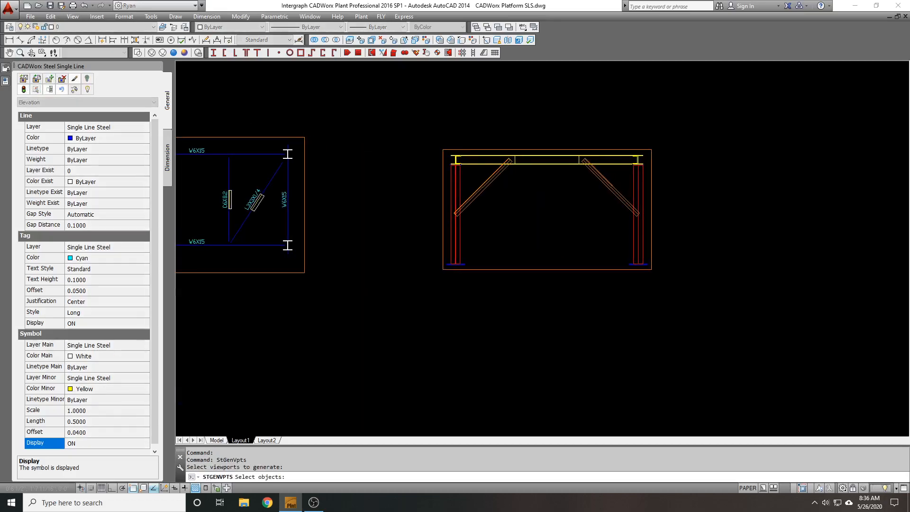
pyautogui.scroll(2, 488, 151)
pyautogui.click(487, 149)
pyautogui.press('Return')
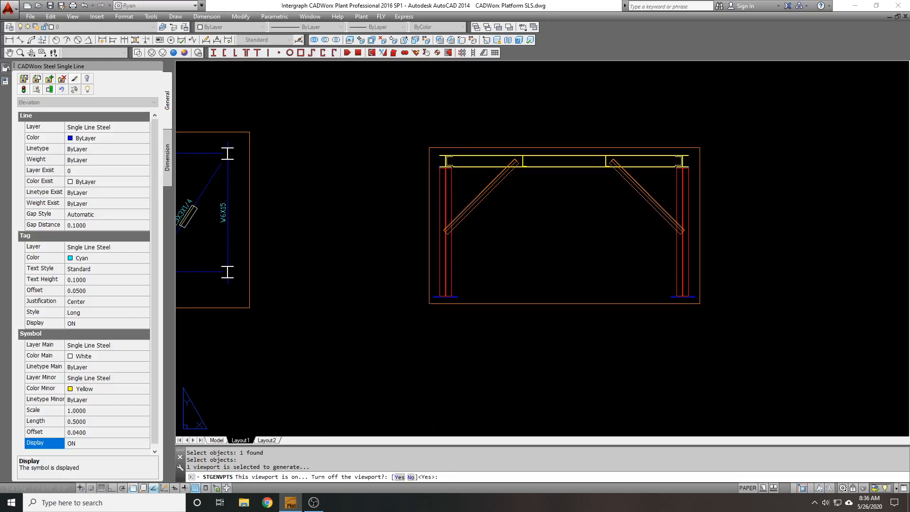
pyautogui.press('Return')
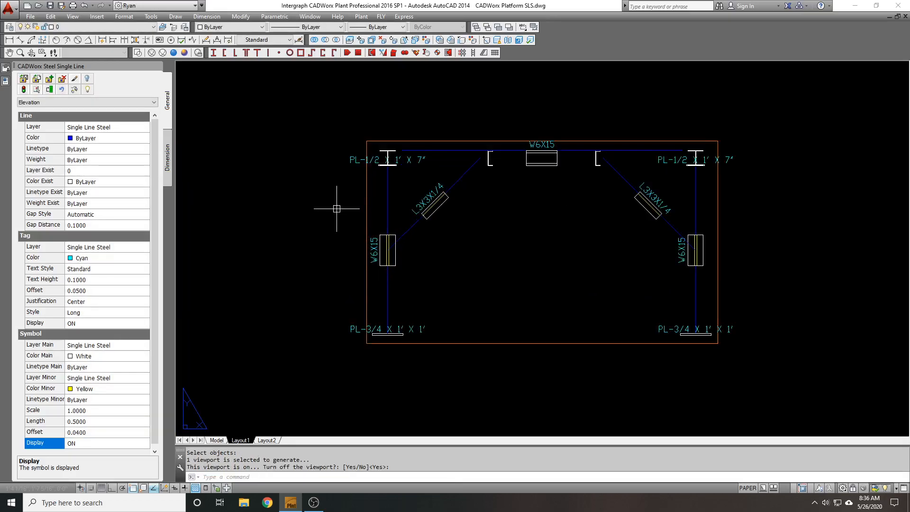
# - Examine the member and plate tags and the column symbols in the generated front elevation
pyautogui.scroll(2, 405, 270)
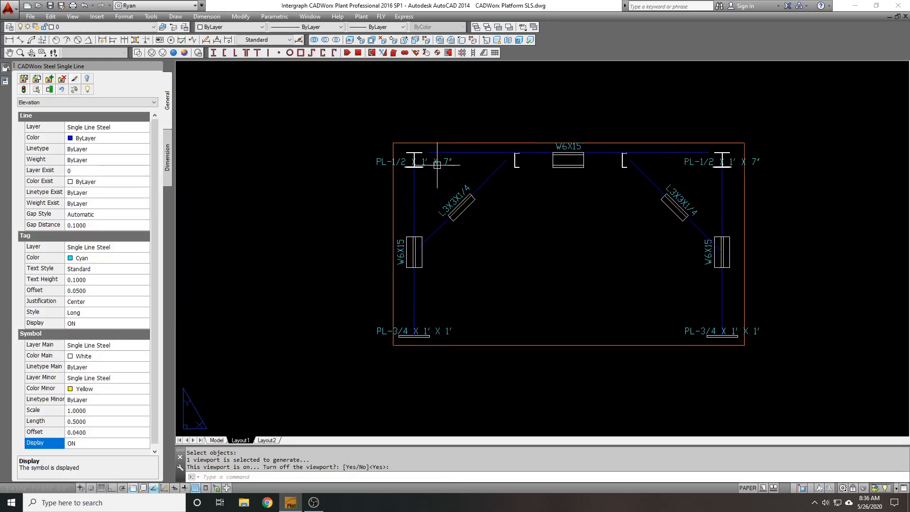
pyautogui.scroll(3, 427, 158)
pyautogui.scroll(-3, 376, 155)
pyautogui.moveTo(401, 372); pyautogui.dragTo(364, 288, button='middle')
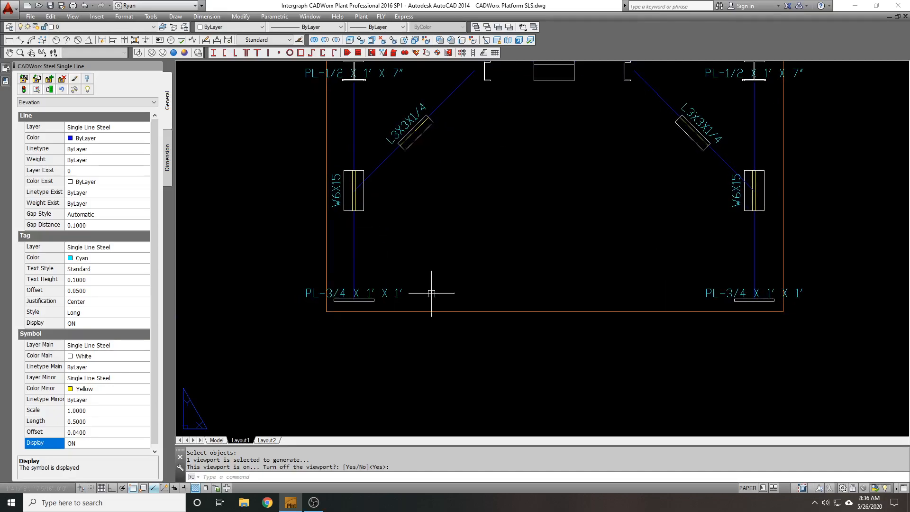
pyautogui.moveTo(616, 258); pyautogui.dragTo(621, 303, button='middle')
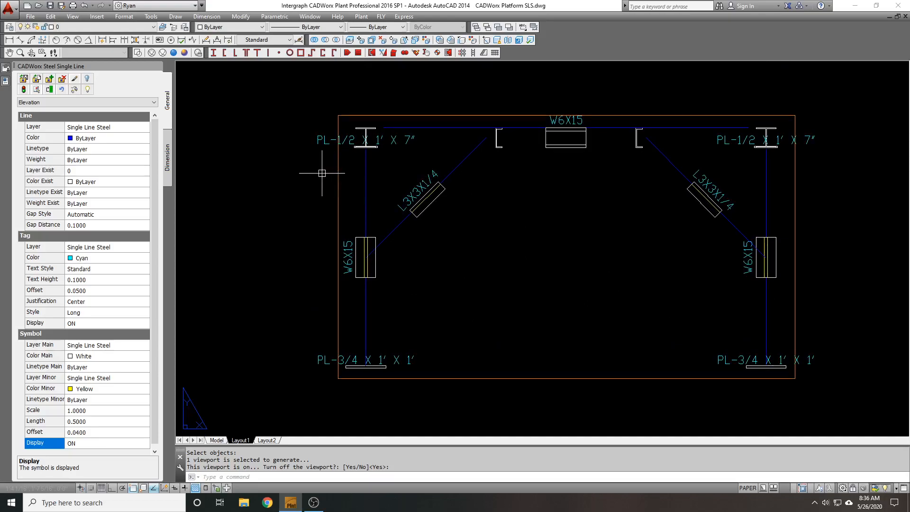
pyautogui.scroll(2, 352, 142)
pyautogui.scroll(4, 351, 142)
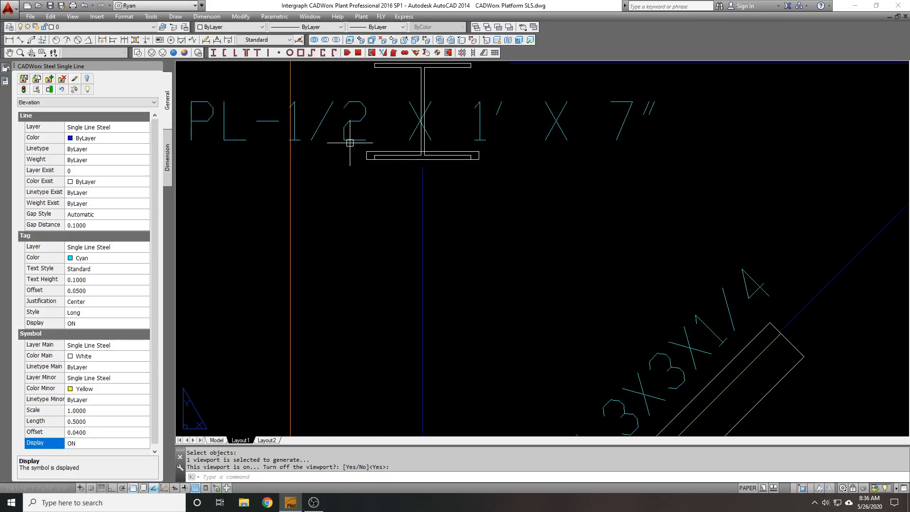
pyautogui.scroll(-4, 362, 141)
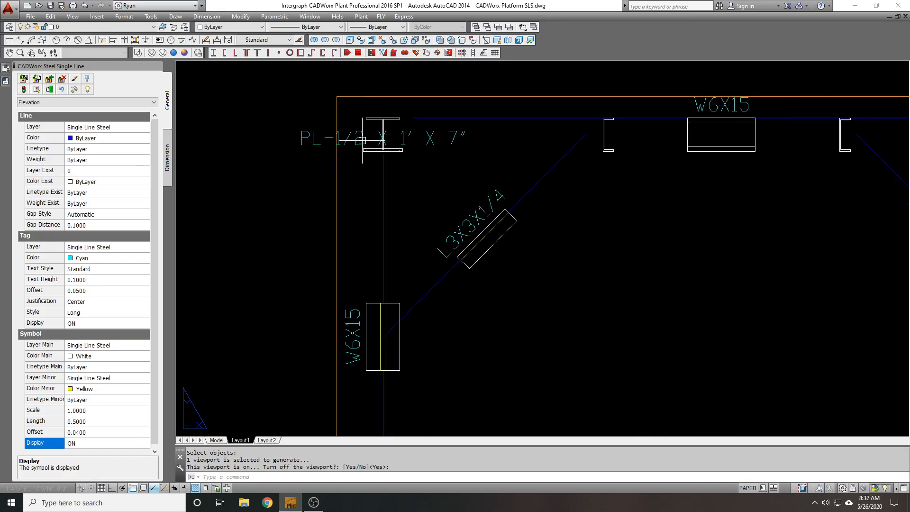
# - Set the tag display to OFF and apply it to the four plate tags in the front elevation
pyautogui.scroll(-4, 362, 141)
pyautogui.moveTo(407, 125); pyautogui.dragTo(398, 135, button='middle')
pyautogui.scroll(1, 398, 136)
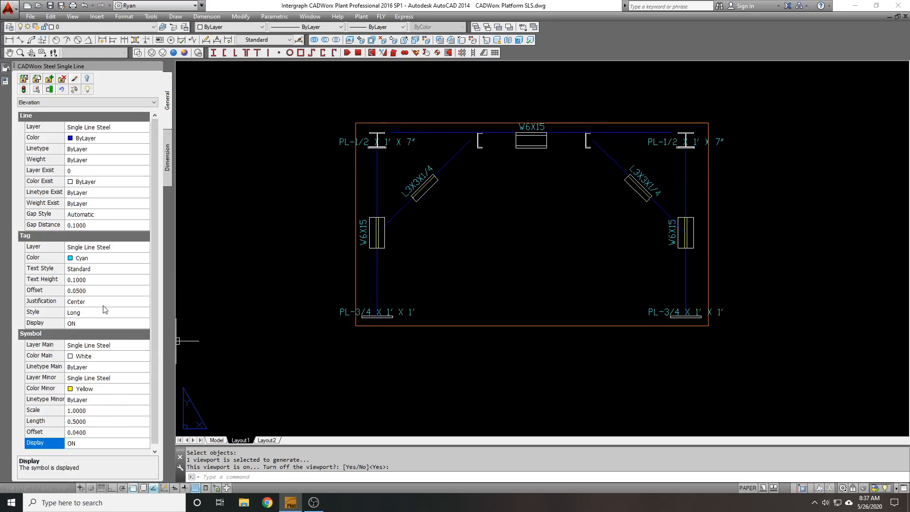
pyautogui.click(96, 321)
pyautogui.click(95, 323)
pyautogui.click(90, 332)
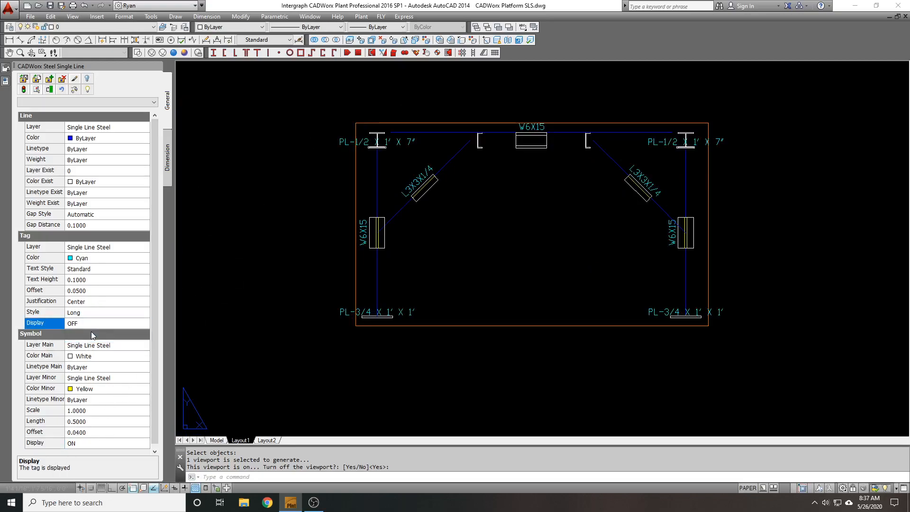
pyautogui.click(303, 230)
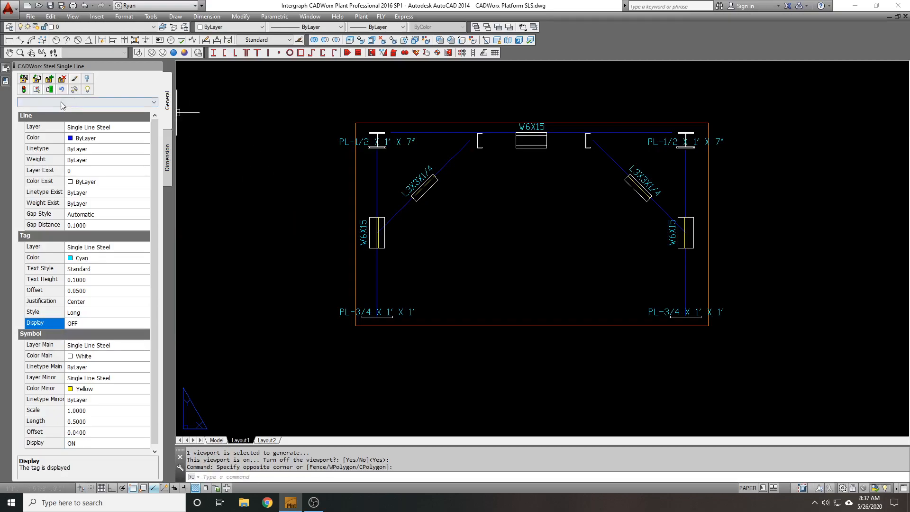
pyautogui.click(38, 91)
pyautogui.click(345, 142)
pyautogui.click(341, 313)
pyautogui.click(672, 309)
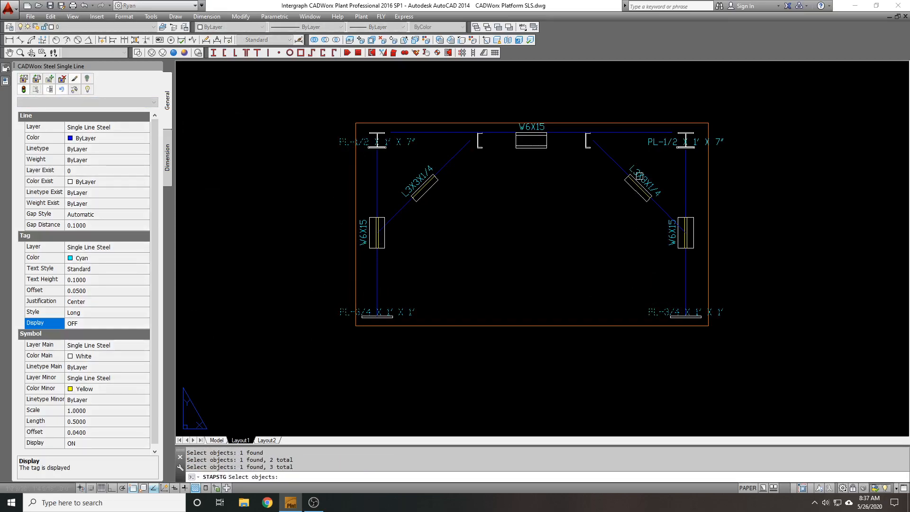
pyautogui.press('Return')
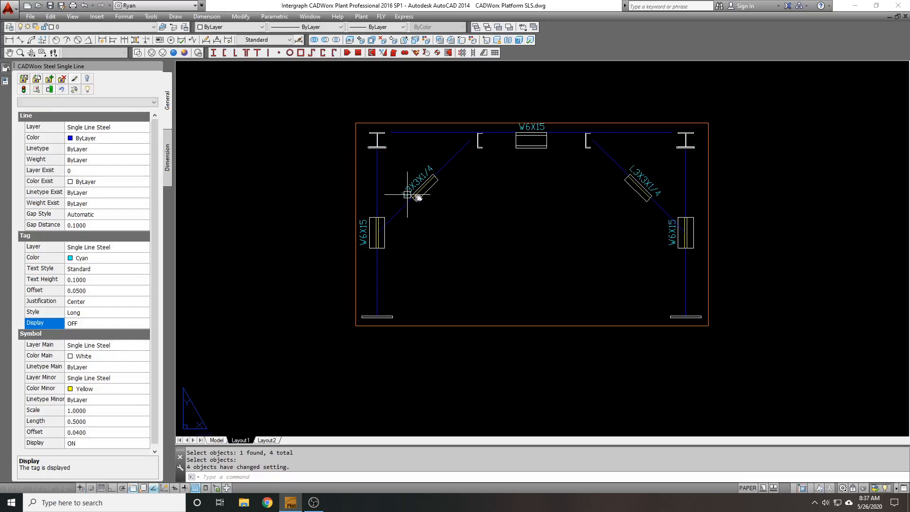
# - Close the Steel Single Line palette and show model space in the front view, at the left column's cap plate
pyautogui.scroll(5, 375, 147)
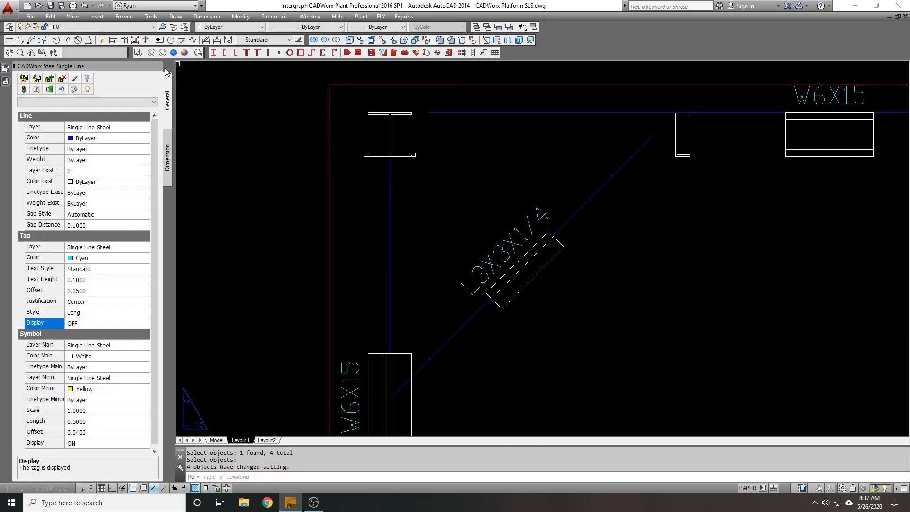
pyautogui.click(160, 66)
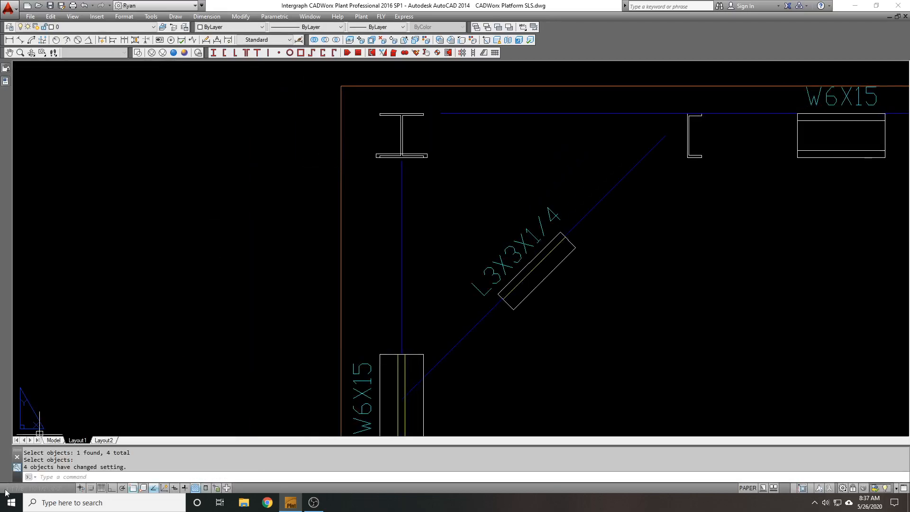
pyautogui.click(51, 441)
pyautogui.click(93, 54)
pyautogui.click(100, 83)
pyautogui.scroll(6, 270, 212)
pyautogui.write('m')
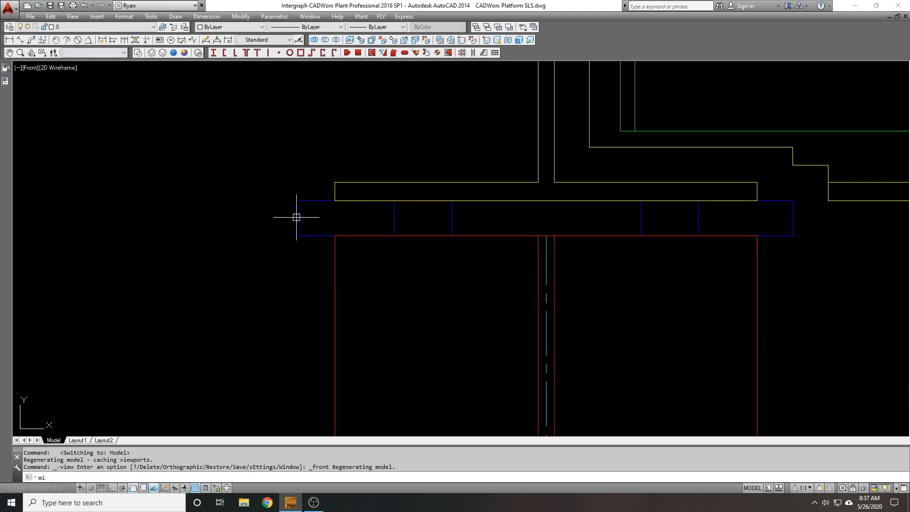
pyautogui.write('i')
pyautogui.press('Return')
pyautogui.click(311, 242)
pyautogui.click(250, 137)
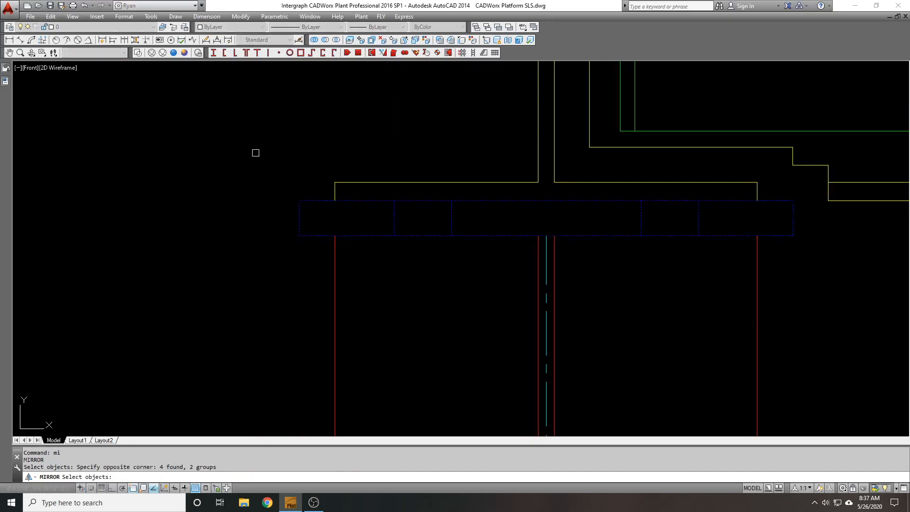
pyautogui.press('Return')
pyautogui.press('Escape')
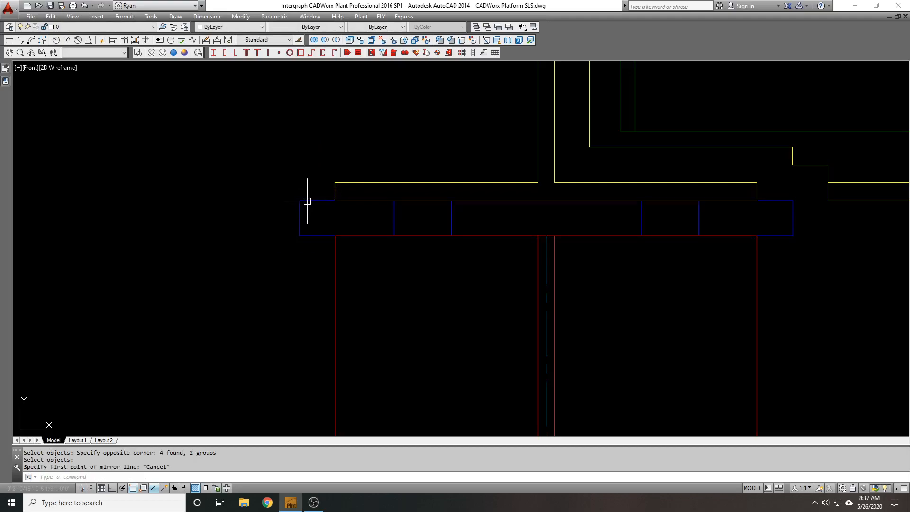
pyautogui.moveTo(307, 201)
pyautogui.write('mi')
pyautogui.press('Return')
pyautogui.scroll(2, 294, 202)
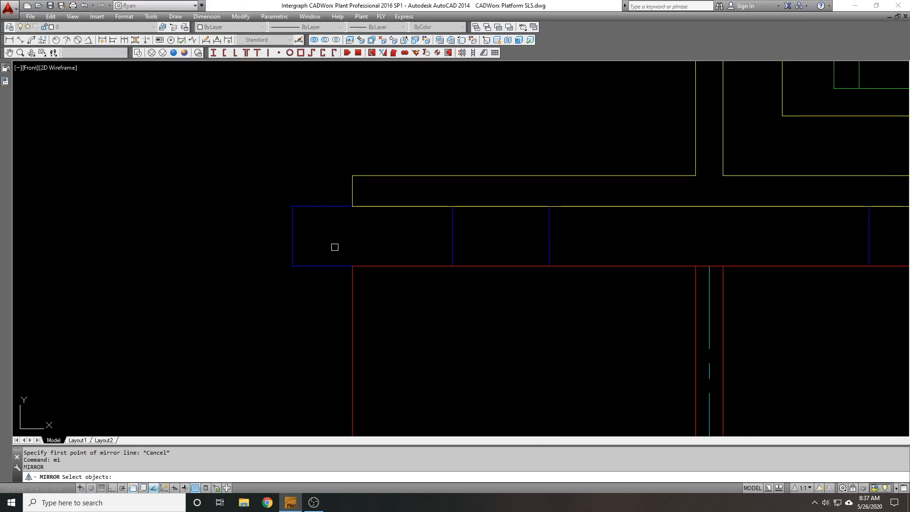
pyautogui.press('Escape')
# - Flip the left column's cap plates in place by mirroring them about a horizontal line through the plate edge's midpoint, with ortho on
pyautogui.write('mi')
pyautogui.press('Return')
pyautogui.click(316, 216)
pyautogui.click(291, 247)
pyautogui.click(292, 236)
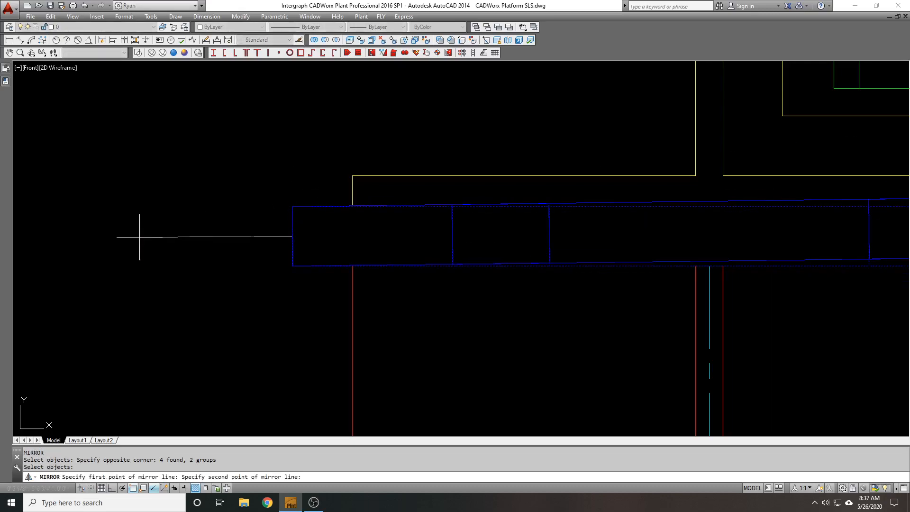
pyautogui.press('F8')
pyautogui.click(111, 147)
pyautogui.scroll(-1, 112, 147)
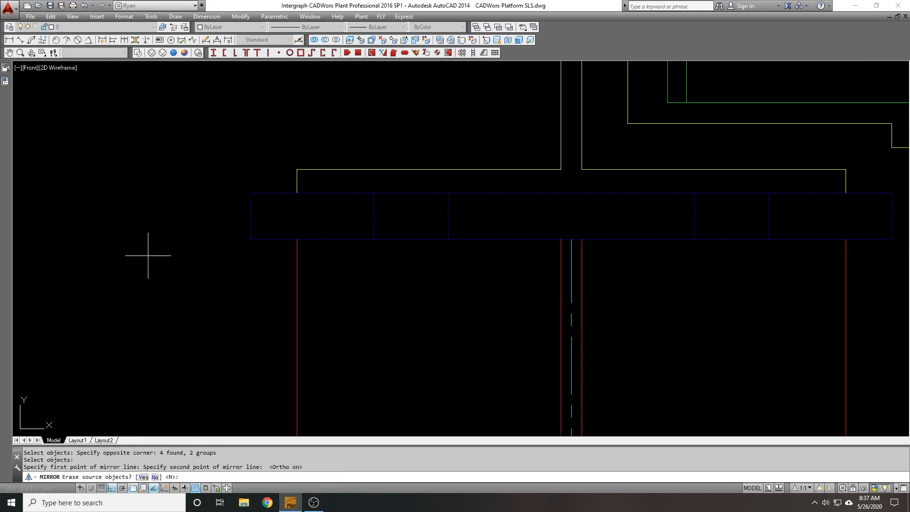
pyautogui.scroll(-5, 146, 260)
pyautogui.press('Return')
# - Mirror the right column's cap plates about a horizontal line through the plate's mid-thickness, erasing the source objects
pyautogui.scroll(-5, 140, 177)
pyautogui.moveTo(485, 171); pyautogui.dragTo(141, 141, button='middle')
pyautogui.scroll(10, 610, 164)
pyautogui.press('Return')
pyautogui.click(579, 207)
pyautogui.click(531, 165)
pyautogui.press('Return')
pyautogui.click(552, 168)
pyautogui.click(411, 210)
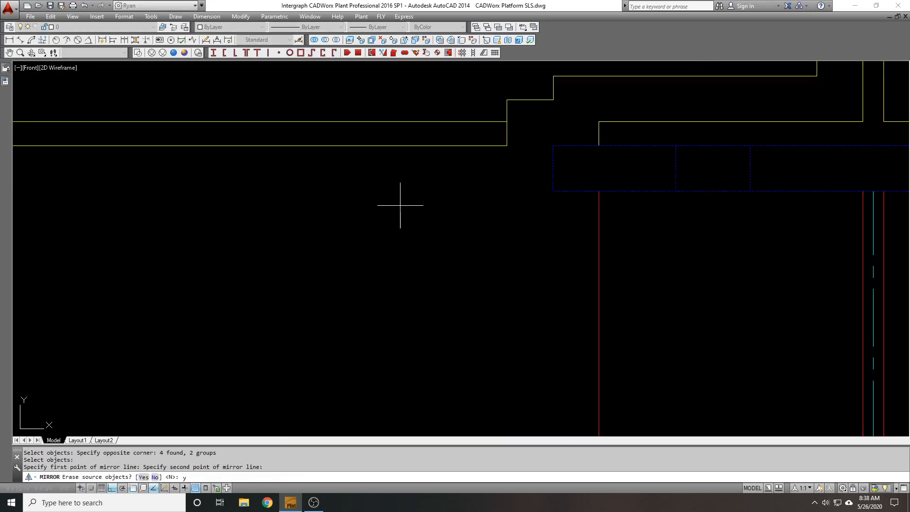
pyautogui.press('Return')
pyautogui.scroll(-10, 588, 181)
pyautogui.moveTo(487, 184); pyautogui.dragTo(493, 201, button='middle')
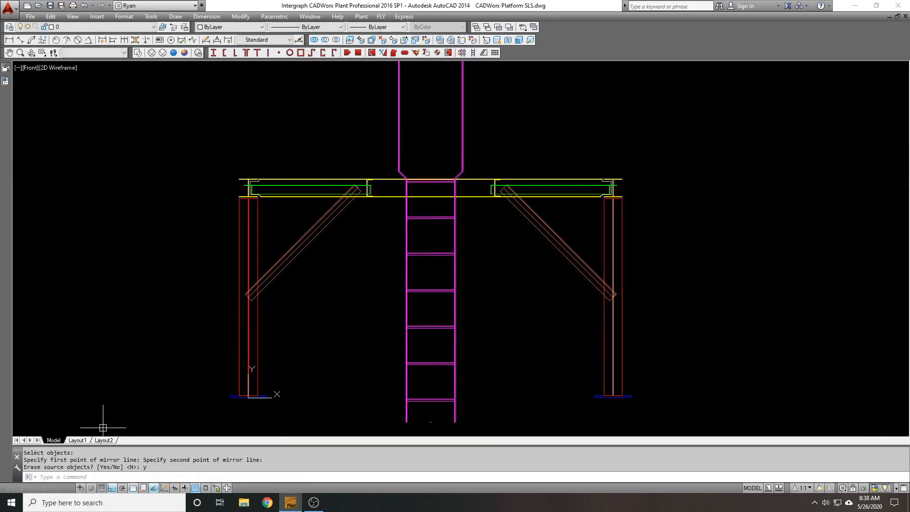
# - Return to Layout1, reopen the Steel Single Line palette with sls and update the front elevation viewport
pyautogui.click(77, 440)
pyautogui.scroll(-3, 364, 145)
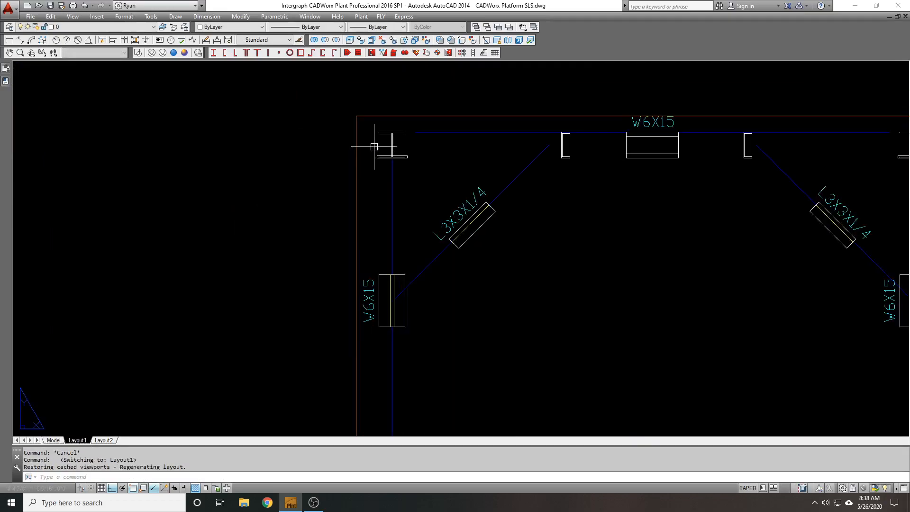
pyautogui.write('sls')
pyautogui.press('Return')
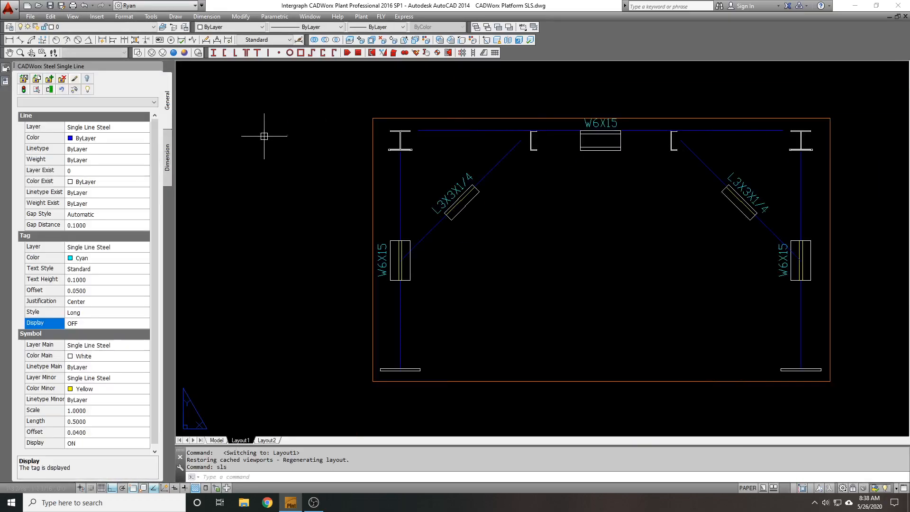
pyautogui.scroll(5, 425, 149)
pyautogui.click(427, 133)
pyautogui.click(51, 89)
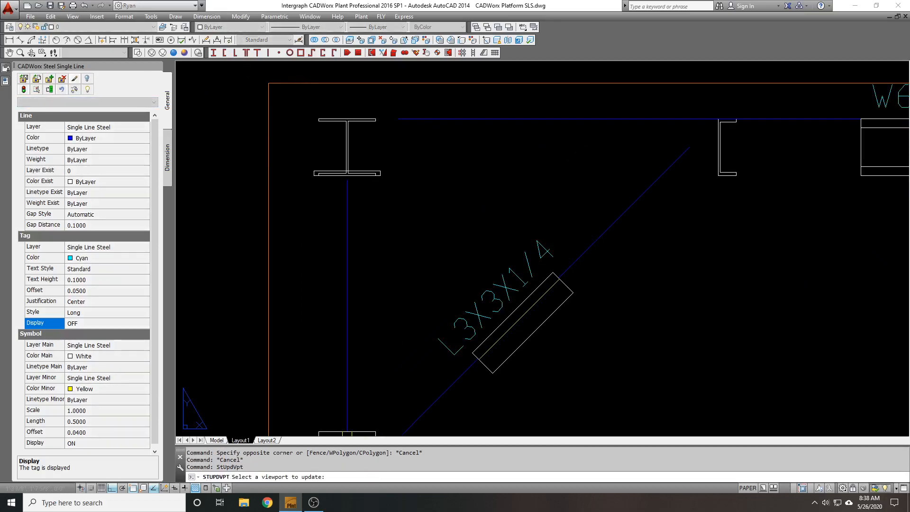
pyautogui.scroll(-5, 291, 165)
# - Examine the cap plates and the column and brace symbols in the updated front elevation
pyautogui.scroll(5, 661, 169)
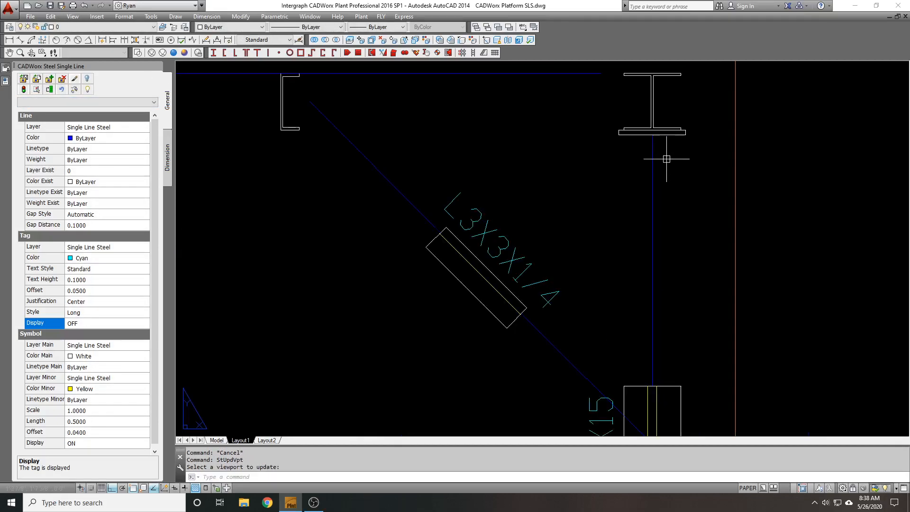
pyautogui.scroll(-2, 645, 126)
pyautogui.moveTo(511, 137); pyautogui.dragTo(625, 144, button='middle')
pyautogui.scroll(-1, 506, 154)
pyautogui.moveTo(458, 175); pyautogui.dragTo(596, 183, button='middle')
pyautogui.moveTo(488, 159); pyautogui.dragTo(378, 175, button='middle')
pyautogui.scroll(-1, 381, 173)
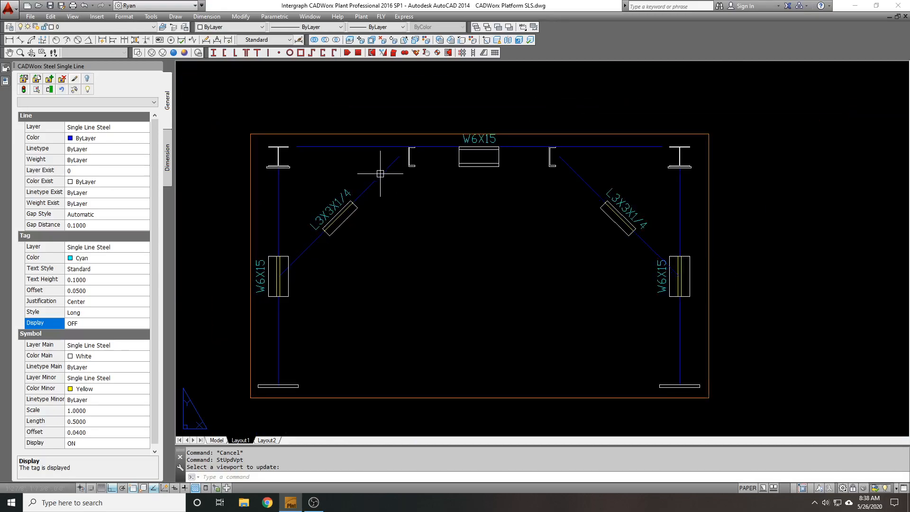
pyautogui.moveTo(420, 255); pyautogui.dragTo(487, 236, button='middle')
pyautogui.moveTo(707, 262); pyautogui.dragTo(591, 258, button='middle')
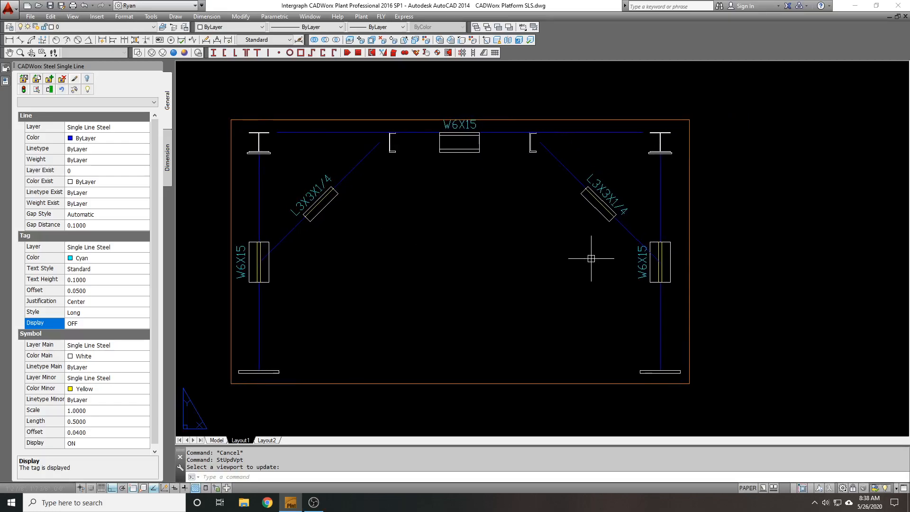
# - Move the right column's W6X15 tag to the outer side of its symbol and undo the move
pyautogui.click(642, 262)
pyautogui.scroll(2, 595, 259)
pyautogui.write('m')
pyautogui.press('Return')
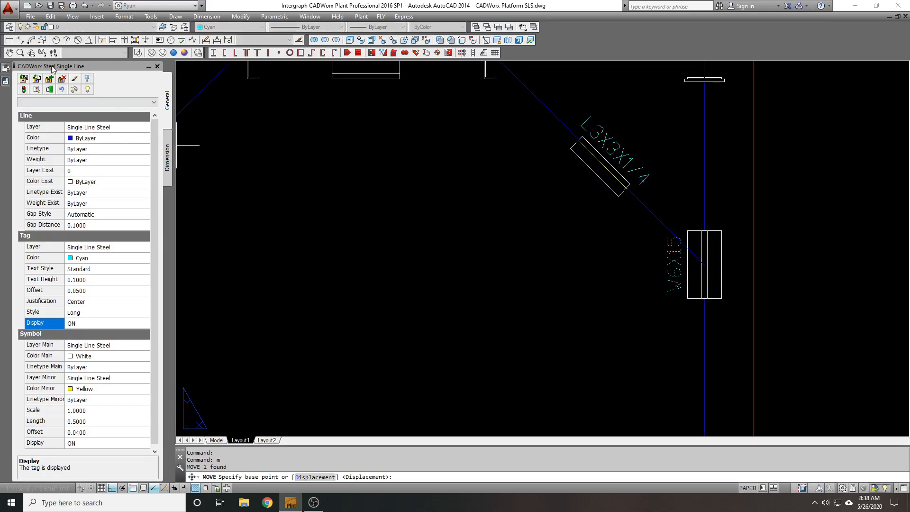
pyautogui.click(564, 268)
pyautogui.click(573, 277)
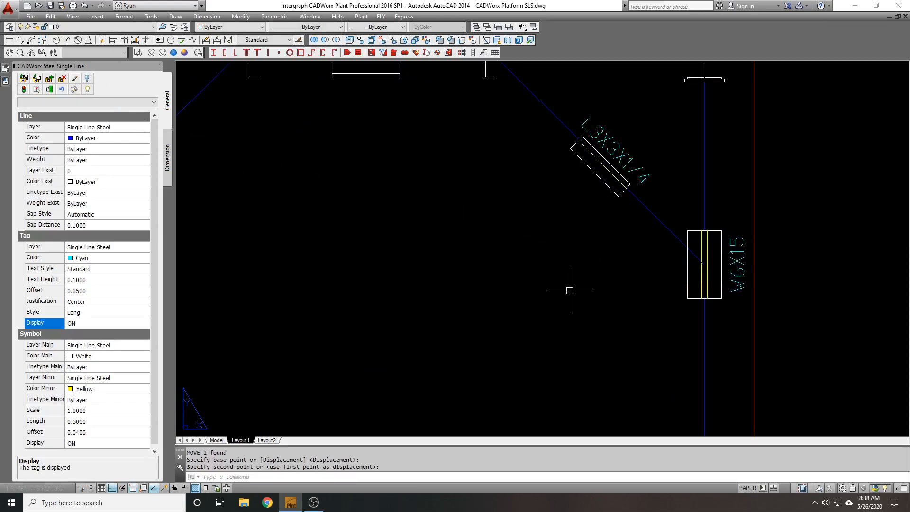
pyautogui.write('u')
pyautogui.press('Return')
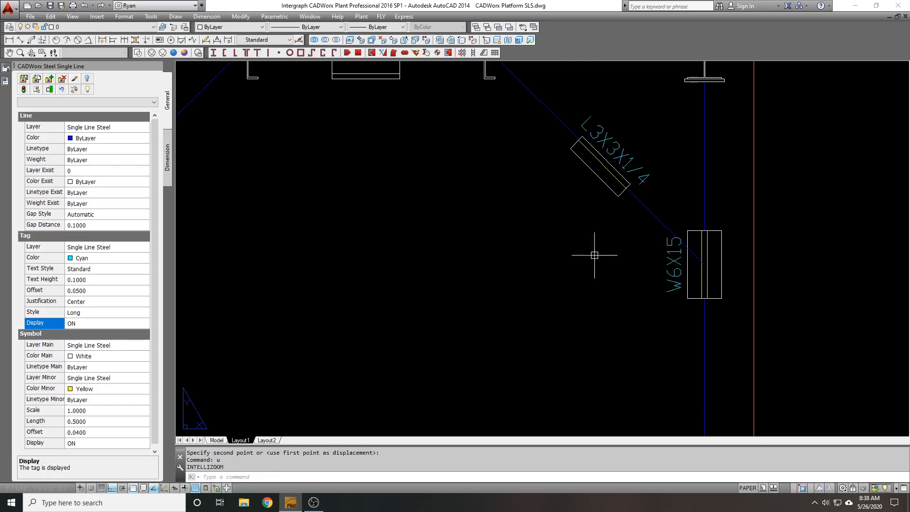
# - Close the Steel Single Line palette and move the right column's W6X15 tag horizontally to the outer side of its symbol
pyautogui.scroll(-3, 425, 218)
pyautogui.moveTo(271, 136); pyautogui.dragTo(276, 138, button='middle')
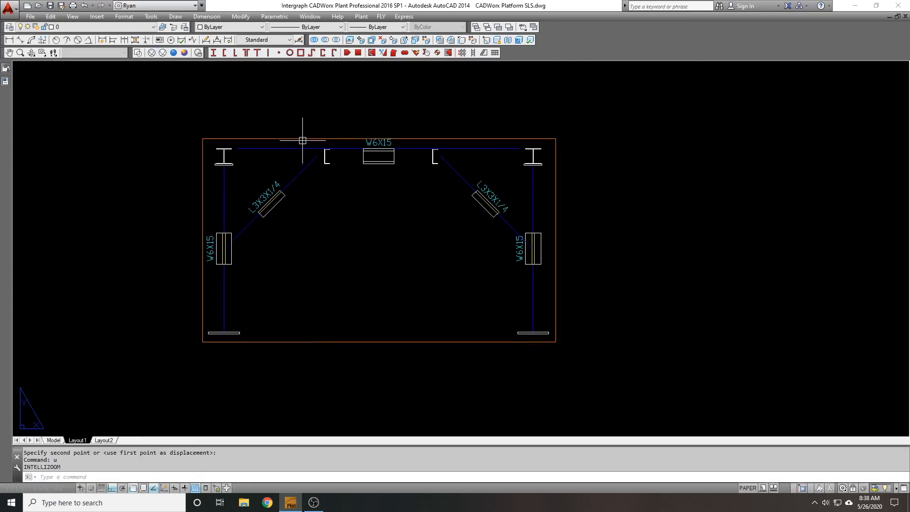
pyautogui.scroll(5, 531, 251)
pyautogui.write('m')
pyautogui.press('Return')
pyautogui.click(507, 244)
pyautogui.press('Return')
pyautogui.click(335, 256)
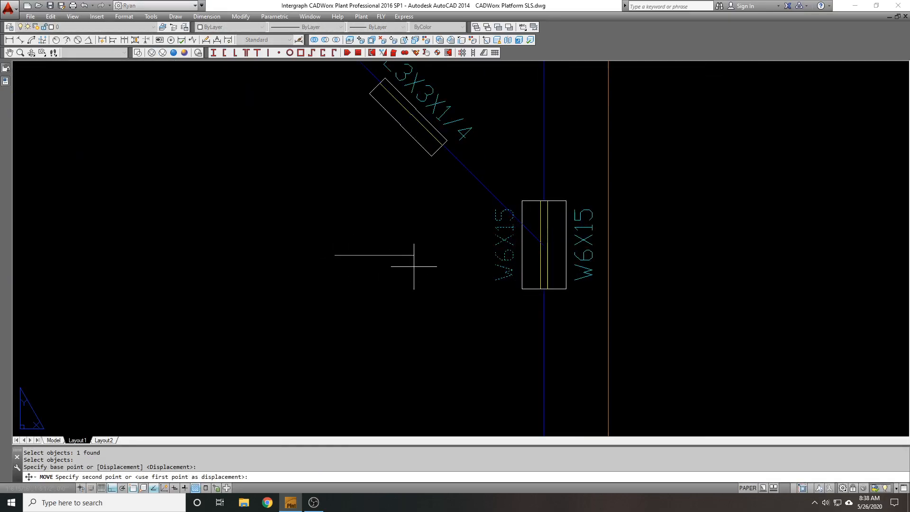
pyautogui.click(412, 266)
pyautogui.scroll(-3, 445, 256)
pyautogui.moveTo(445, 256); pyautogui.dragTo(593, 264, button='middle')
# - Reopen the Steel Single Line palette with sls and update the front elevation viewport
pyautogui.write('sls')
pyautogui.press('Return')
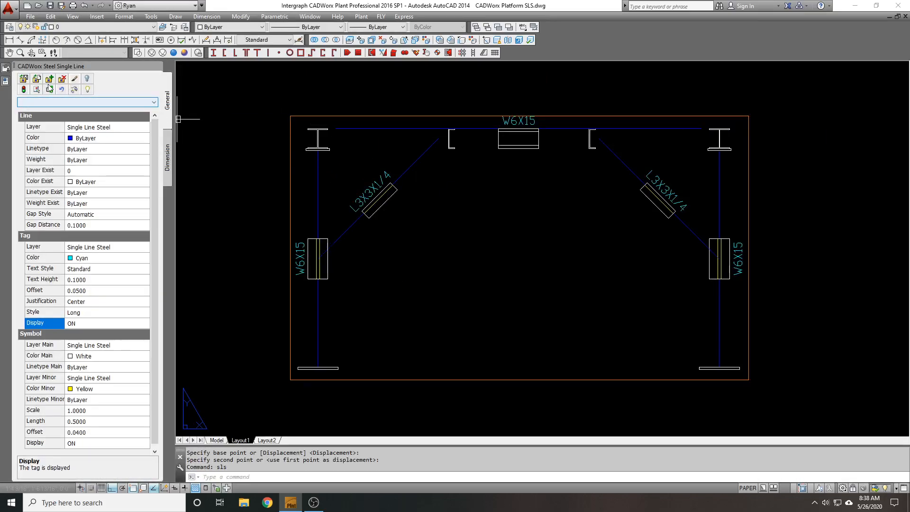
pyautogui.click(73, 90)
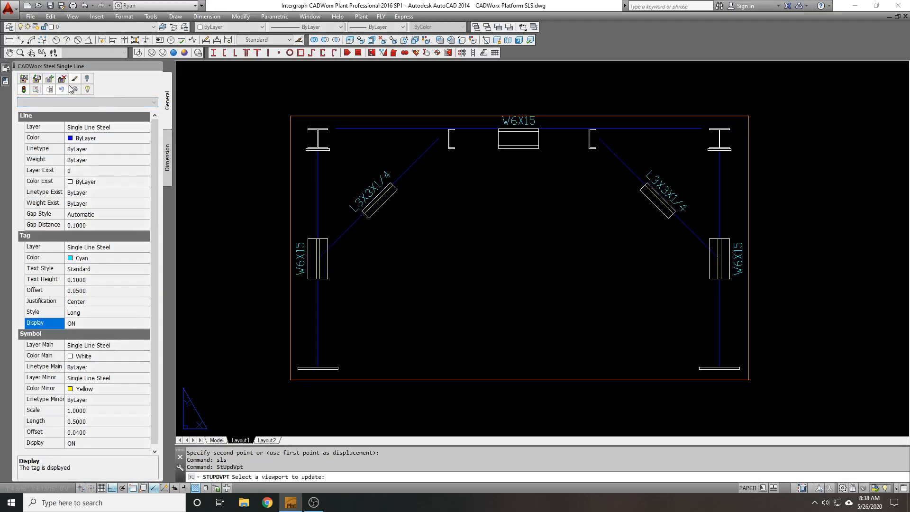
pyautogui.click(464, 115)
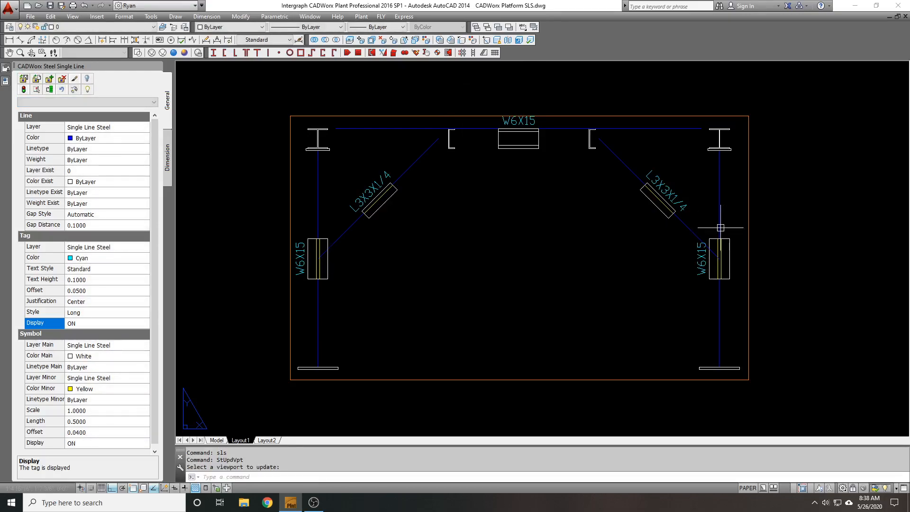
# - Move the right column's W6X15 tag to the outer side of its symbol again and update the front elevation viewport
pyautogui.write('m')
pyautogui.press('Return')
pyautogui.scroll(4, 663, 258)
pyautogui.click(671, 263)
pyautogui.press('Return')
pyautogui.click(487, 260)
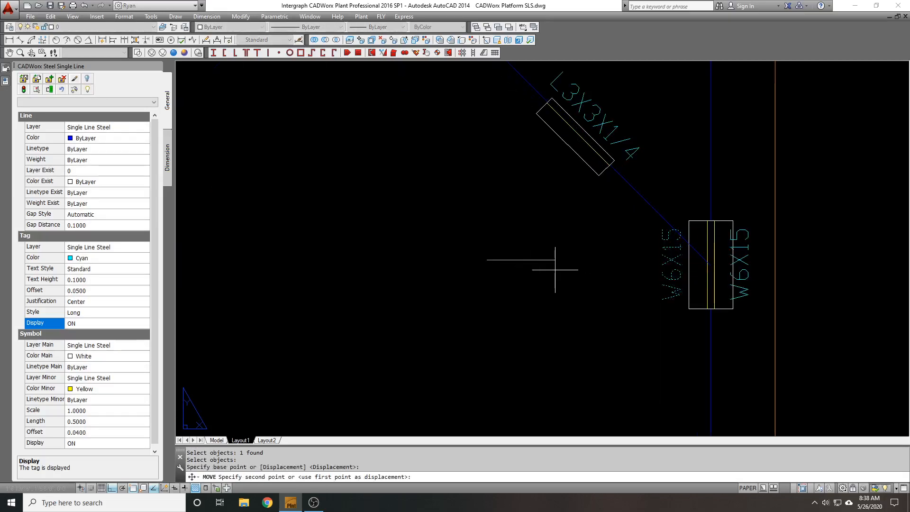
pyautogui.click(575, 273)
pyautogui.scroll(-6, 560, 259)
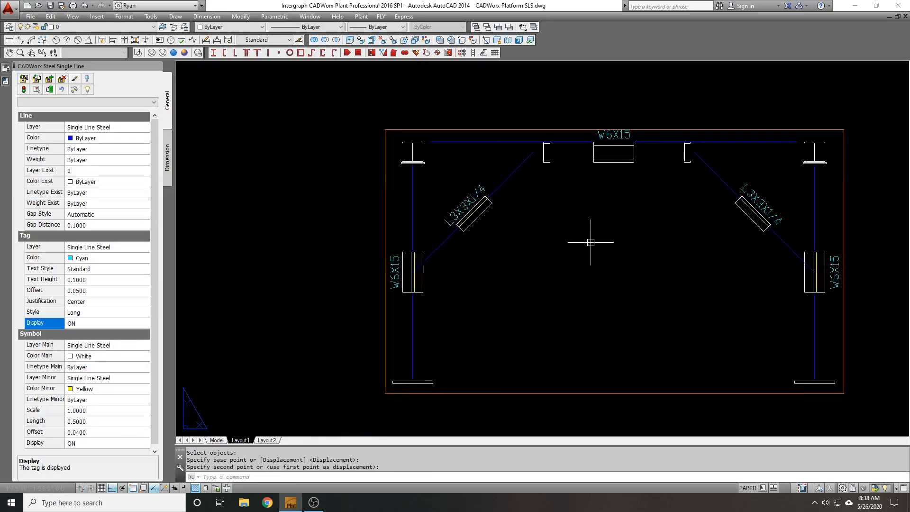
pyautogui.click(49, 90)
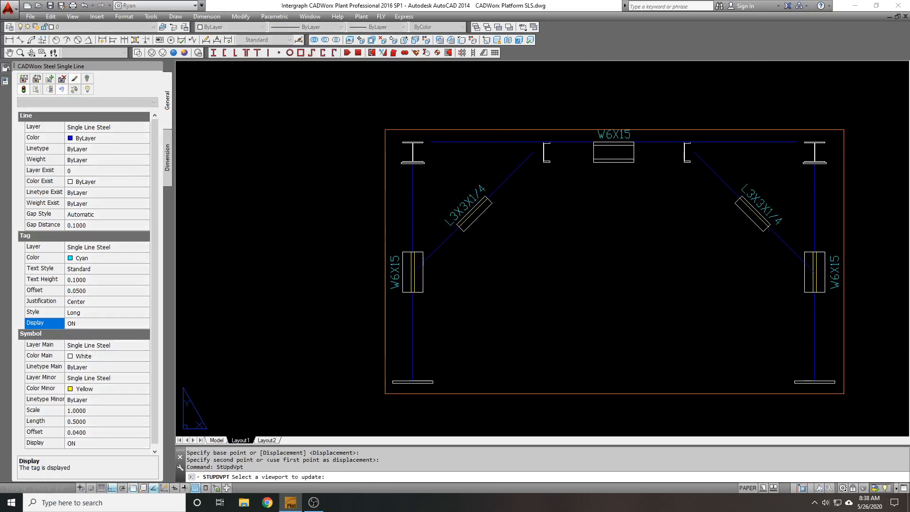
pyautogui.click(499, 129)
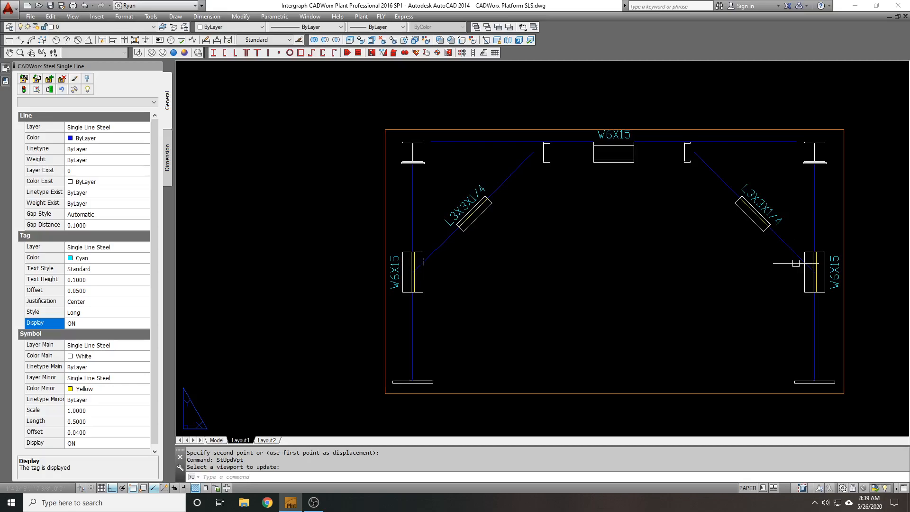
# - Load the named setting Default in the Steel Single Line palette
pyautogui.click(116, 102)
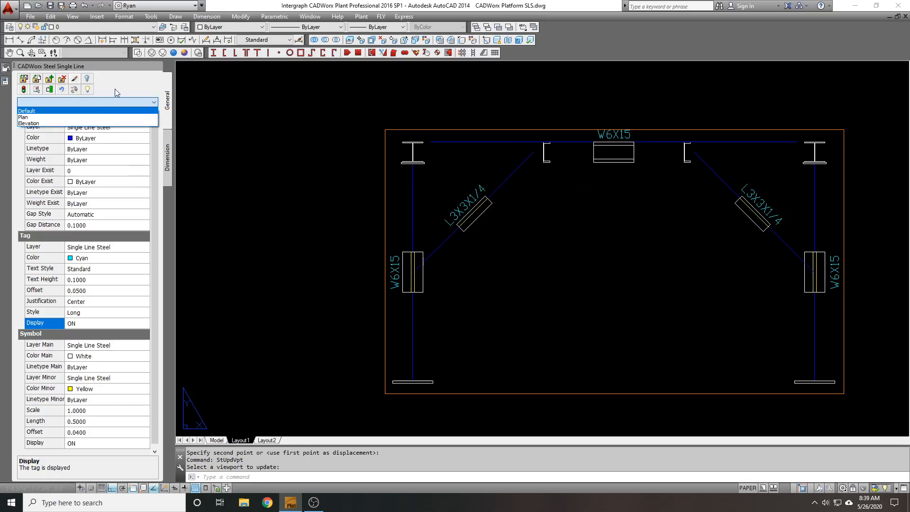
pyautogui.click(101, 112)
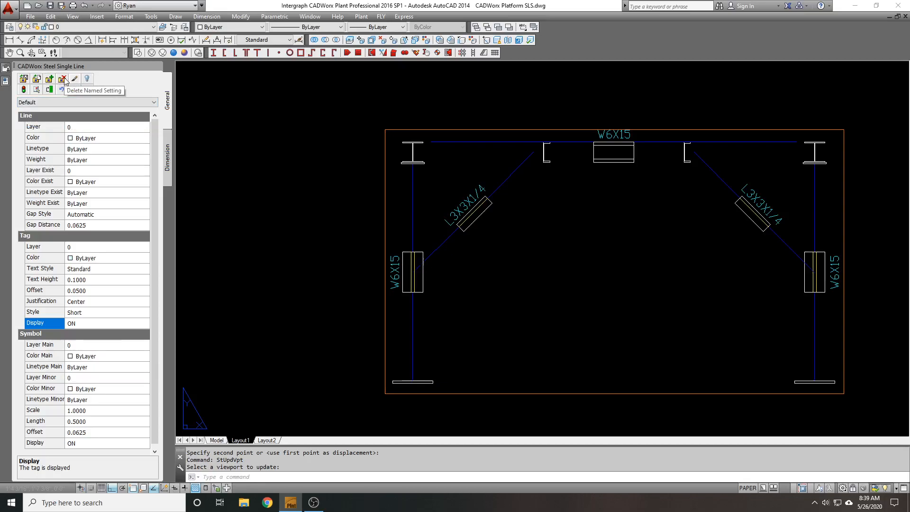
# - Switch between the named settings Plan and Elevation, ending with Plan loaded
pyautogui.click(63, 80)
pyautogui.click(490, 271)
pyautogui.click(140, 103)
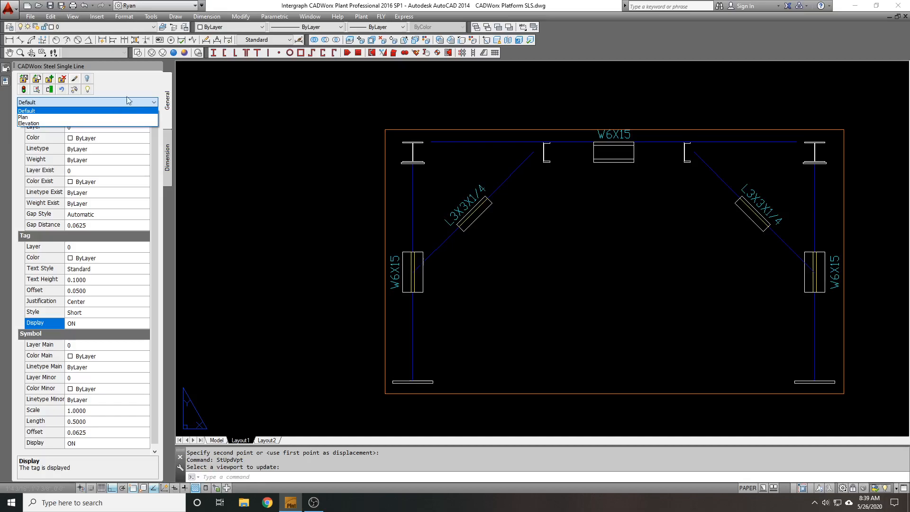
pyautogui.click(124, 102)
pyautogui.click(107, 102)
pyautogui.click(118, 79)
pyautogui.click(114, 102)
pyautogui.click(108, 117)
pyautogui.click(120, 105)
pyautogui.click(116, 123)
pyautogui.click(115, 103)
pyautogui.click(115, 117)
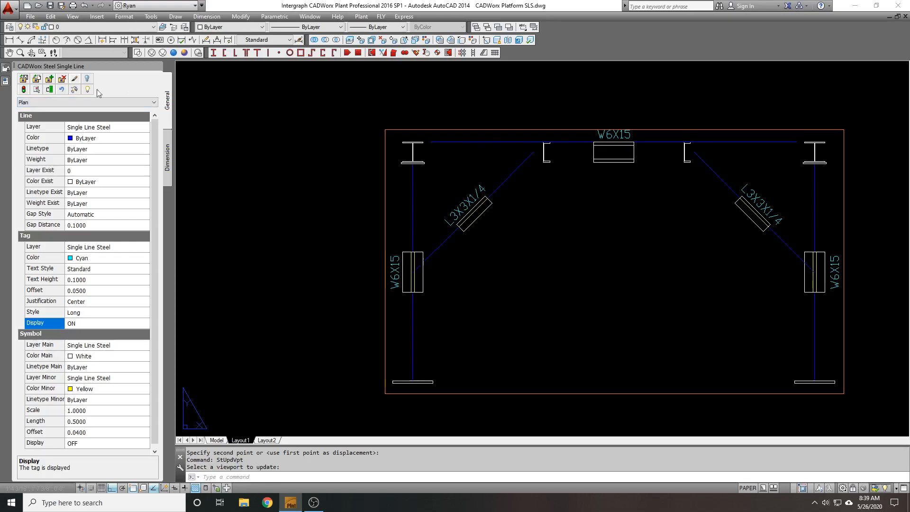
# - Save the single line named settings to a favorites file called YCD SLS in the OPD Resources folder
pyautogui.moveTo(8, 82)
pyautogui.click(23, 82)
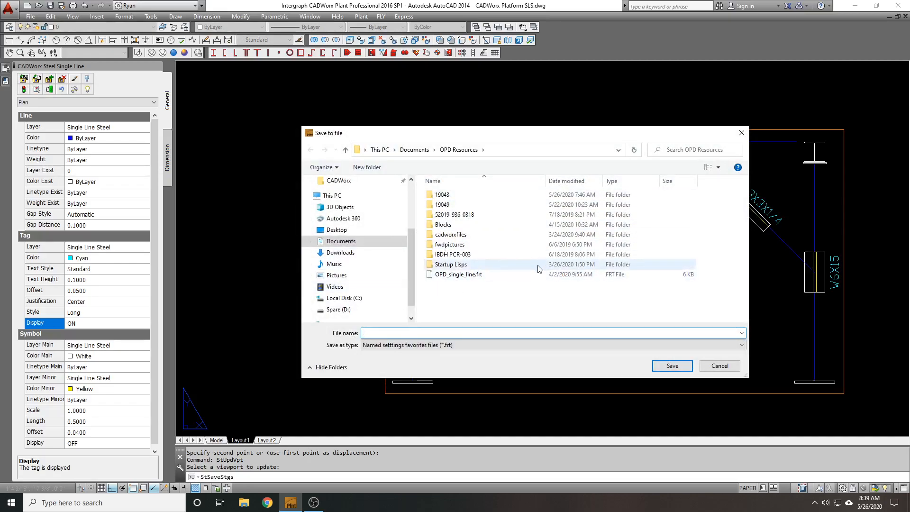
pyautogui.write('YCD SLS')
pyautogui.click(673, 366)
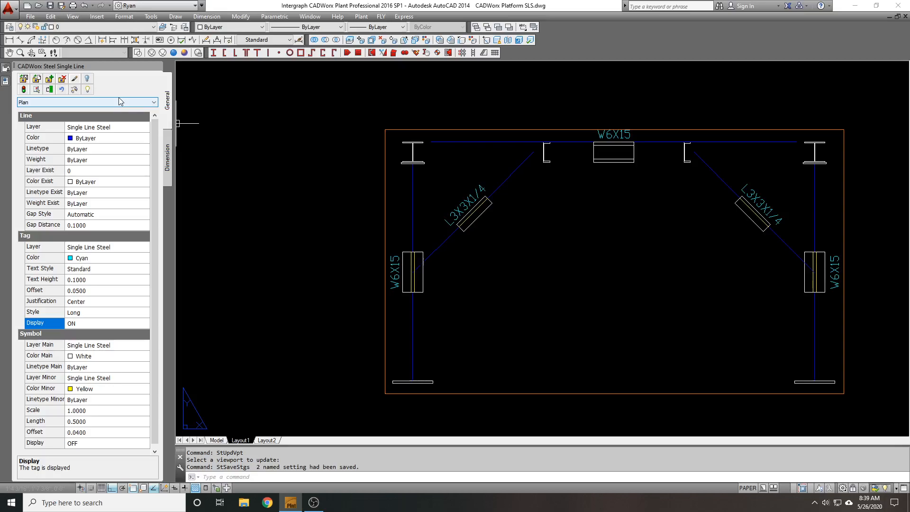
# - Try to load the named settings from YCD SLS.frt in the OPD Resources folder
pyautogui.click(140, 102)
pyautogui.click(141, 93)
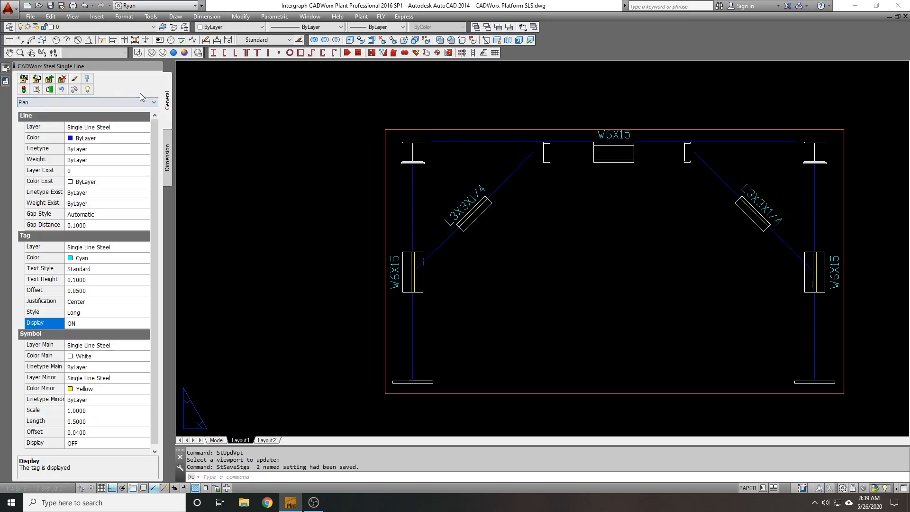
pyautogui.click(40, 81)
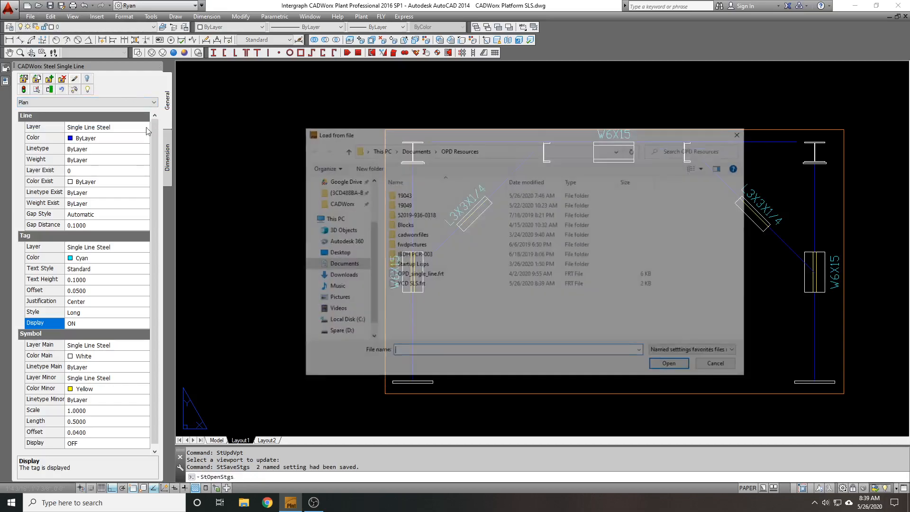
pyautogui.click(438, 284)
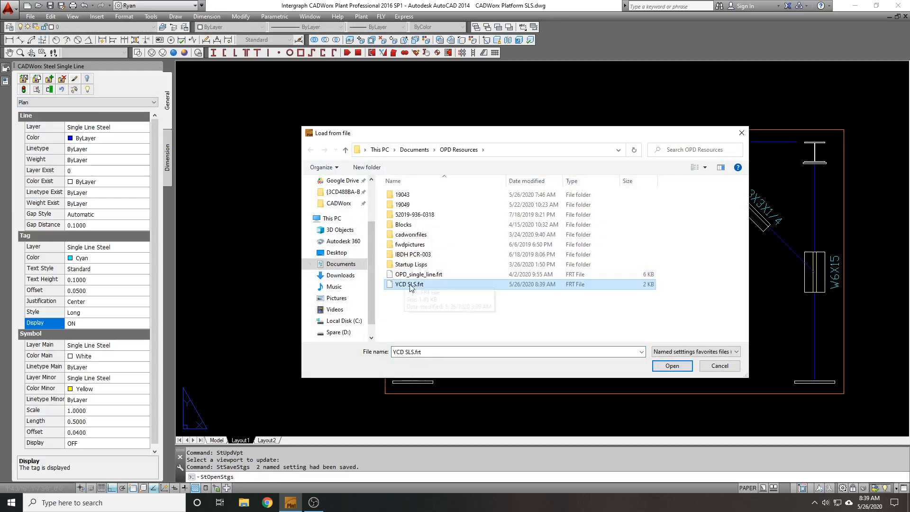
pyautogui.click(718, 366)
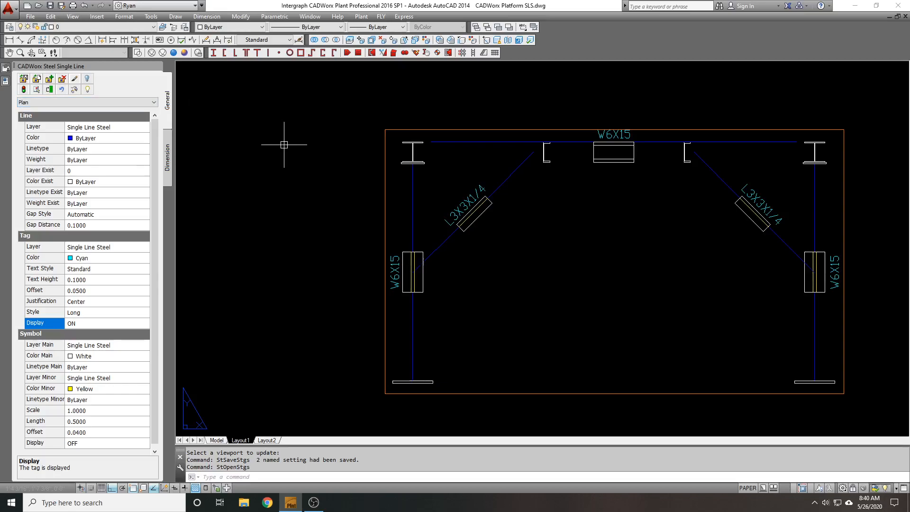
# - Query the linear dimension scale factor with DIMLFAC and cancel without entering a value
pyautogui.scroll(-2, 517, 173)
pyautogui.moveTo(430, 173); pyautogui.dragTo(638, 173, button='middle')
pyautogui.scroll(-1, 378, 183)
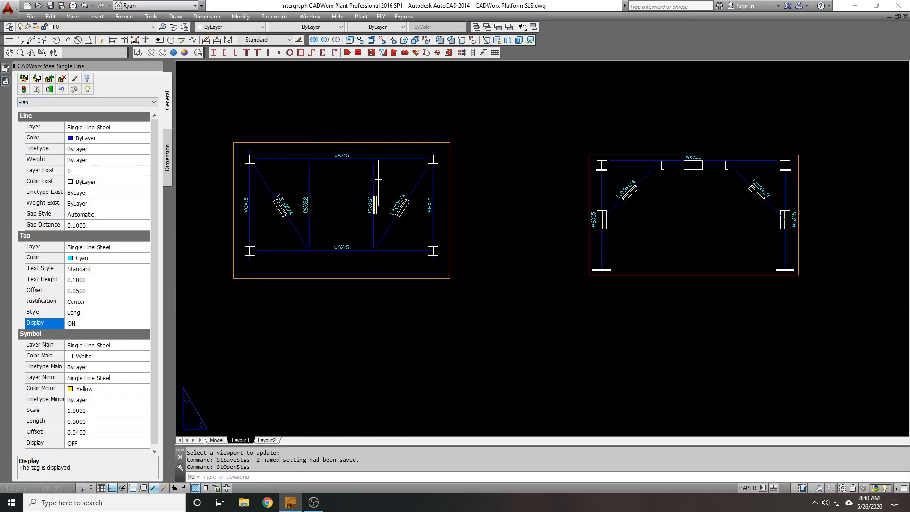
pyautogui.moveTo(498, 148); pyautogui.dragTo(578, 149, button='middle')
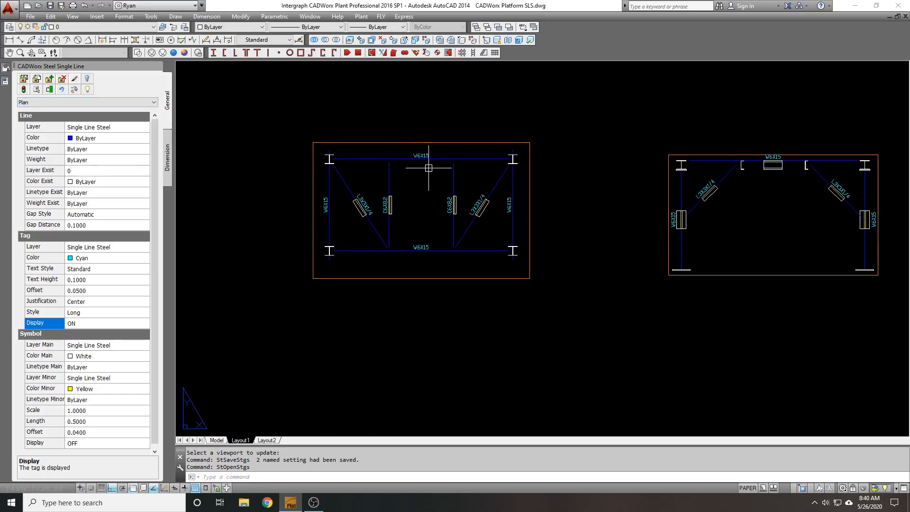
pyautogui.moveTo(441, 171); pyautogui.dragTo(439, 174, button='middle')
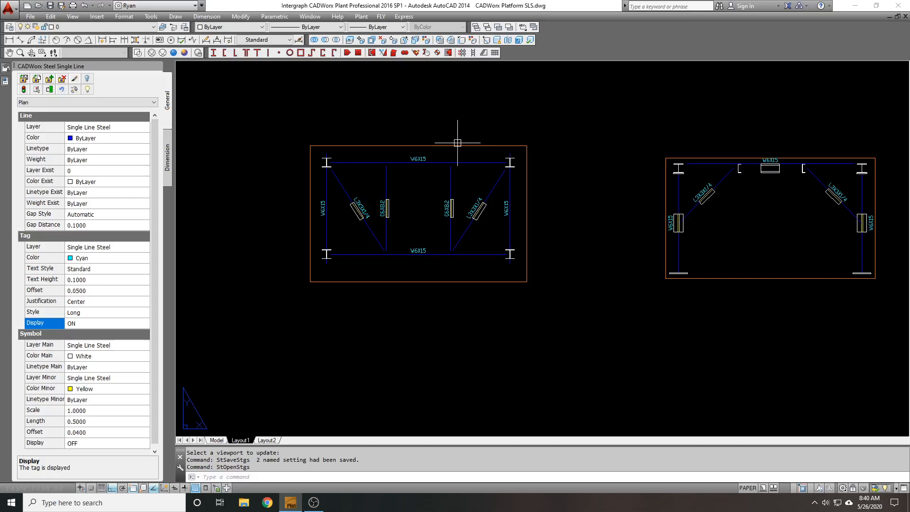
pyautogui.write('C')
pyautogui.press('Return')
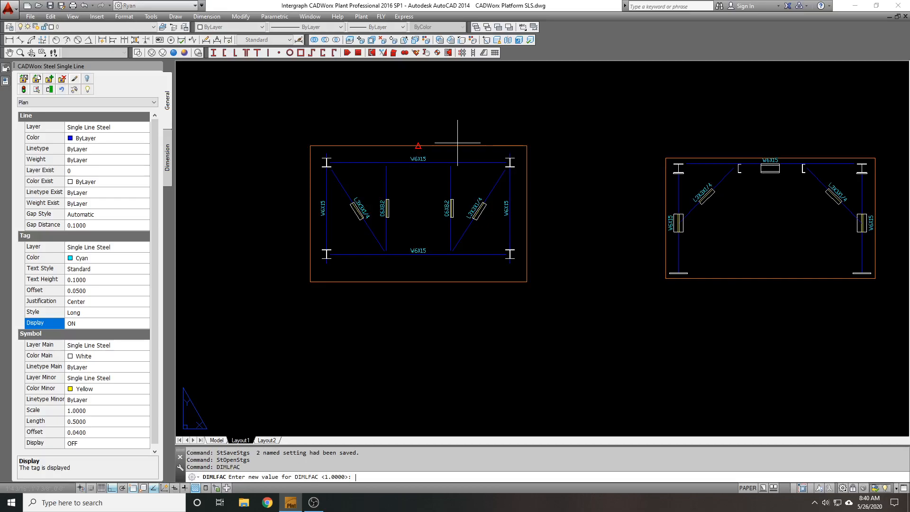
pyautogui.press('Escape')
# - Inspect the measurement scale factor in the Standard dimension style's primary units and leave the style without modifying it
pyautogui.write('d')
pyautogui.press('Return')
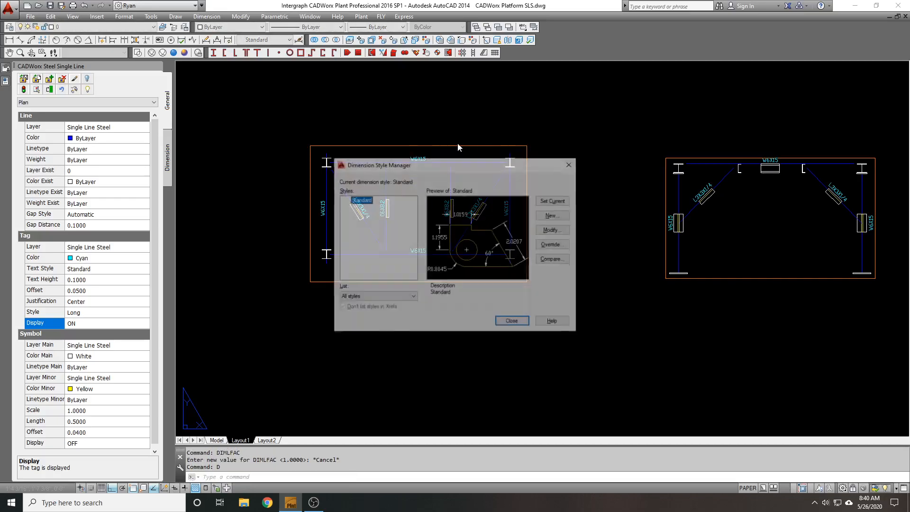
pyautogui.click(553, 231)
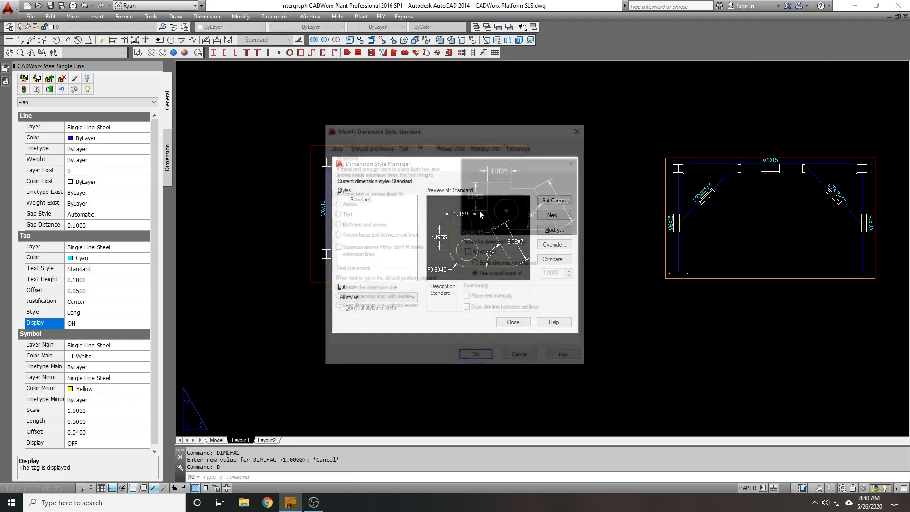
pyautogui.click(464, 150)
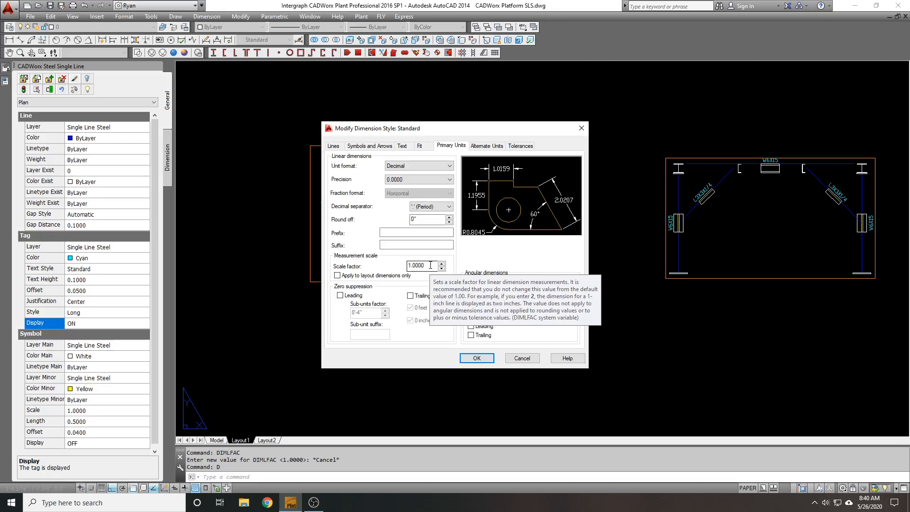
pyautogui.moveTo(430, 266); pyautogui.dragTo(403, 264)
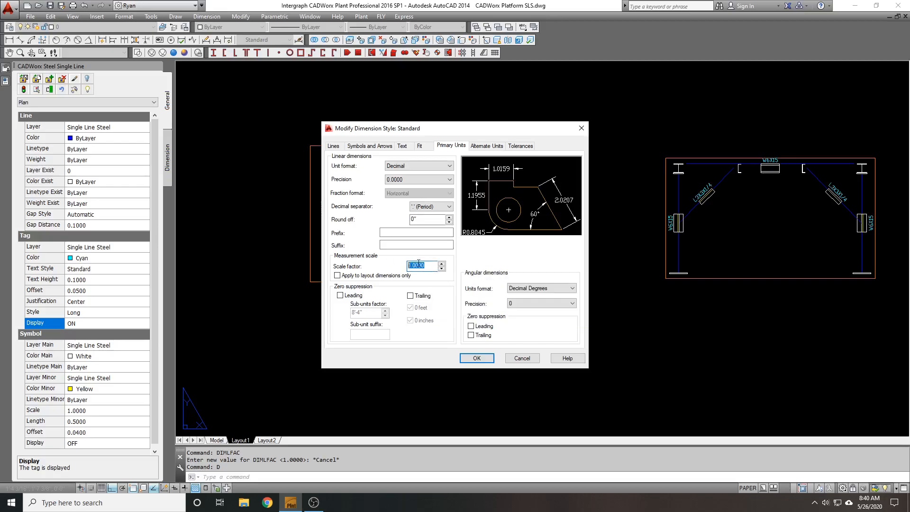
pyautogui.click(519, 357)
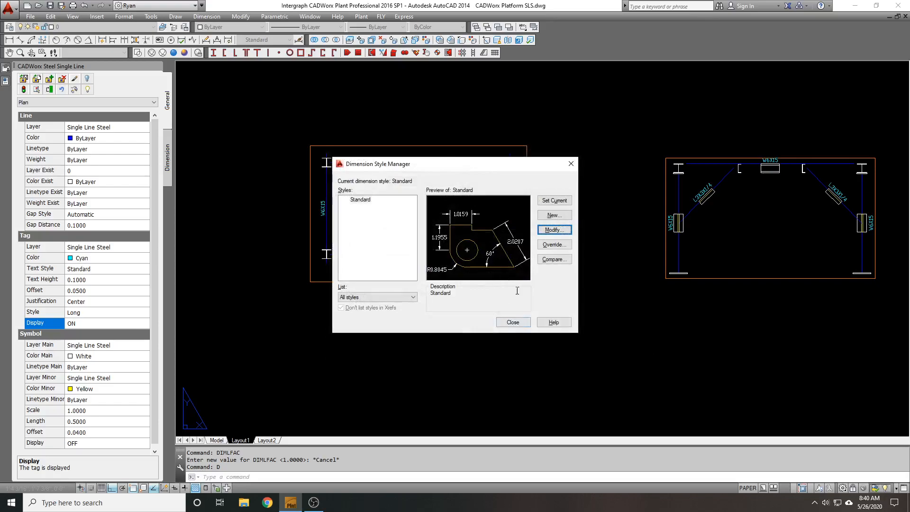
pyautogui.click(517, 324)
# - Try a horizontal linear dimension between the two upper column line ends of the single line plan, with its viewport off
pyautogui.scroll(3, 354, 143)
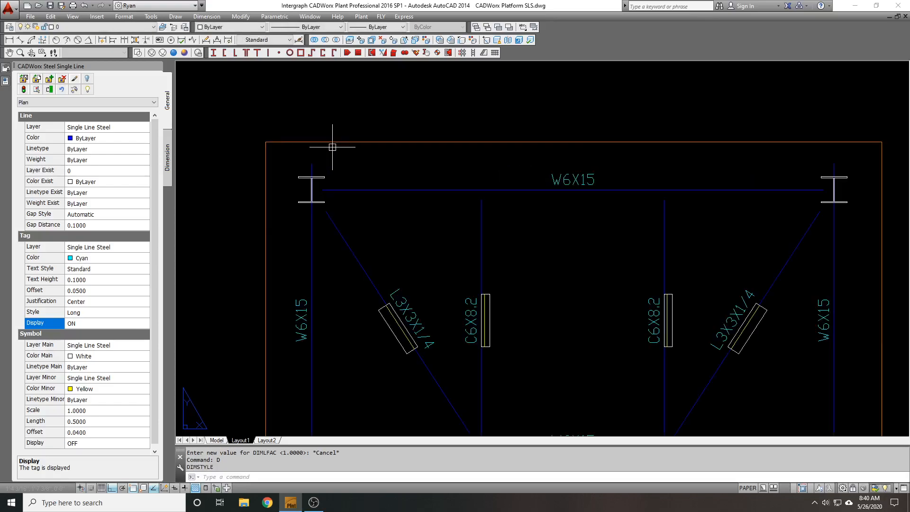
pyautogui.write('DD')
pyautogui.press('Return')
pyautogui.click(308, 160)
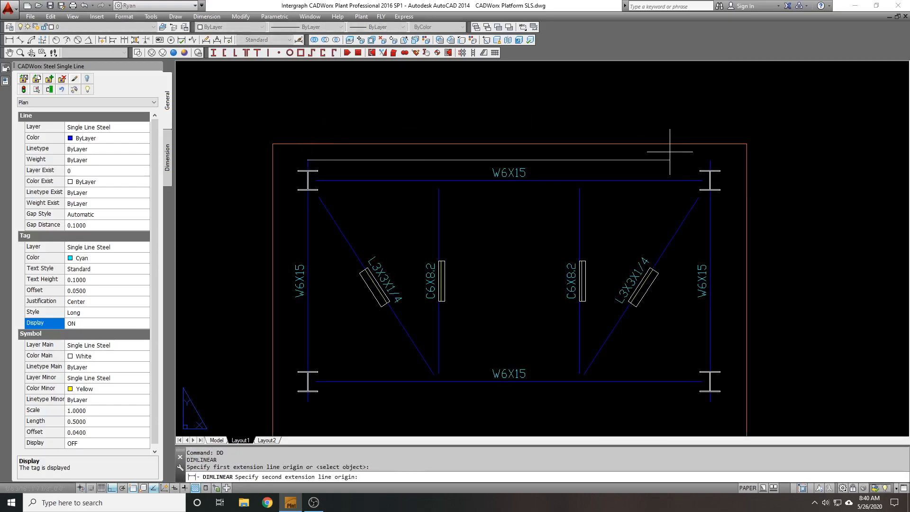
pyautogui.click(709, 160)
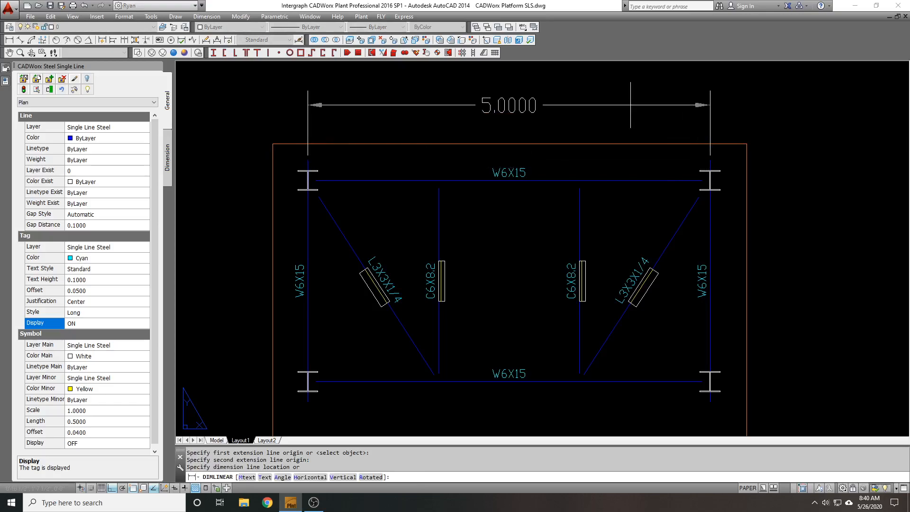
pyautogui.moveTo(619, 104); pyautogui.dragTo(603, 138, button='middle')
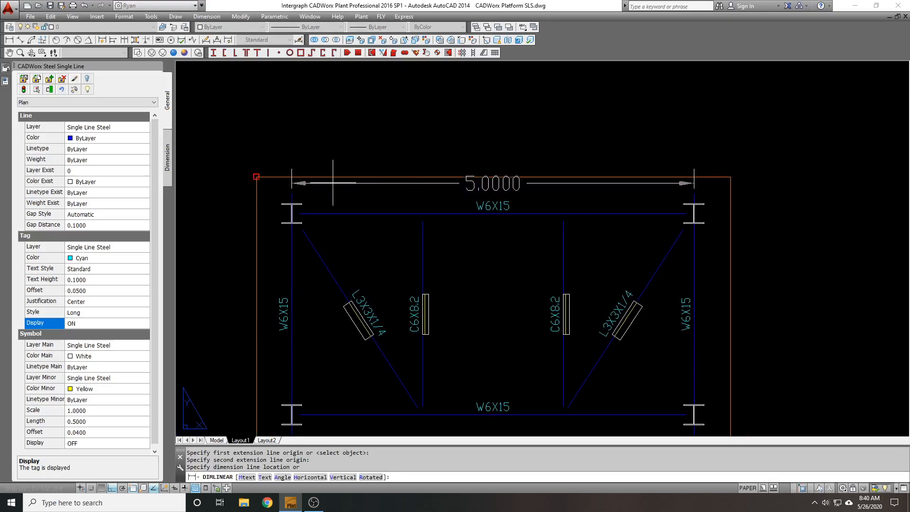
pyautogui.press('Escape')
# - Turn on the display of the plan viewport
pyautogui.click(393, 163)
pyautogui.click(311, 180)
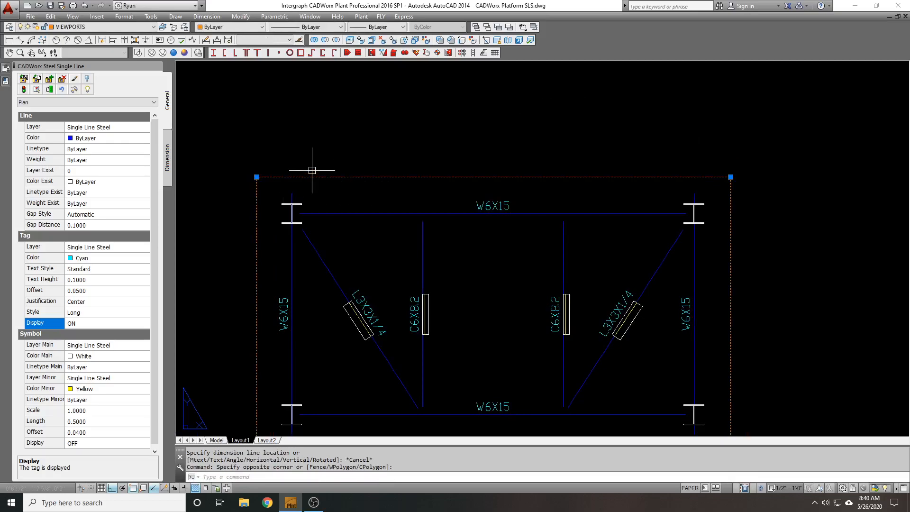
pyautogui.moveTo(3, 82)
pyautogui.click(135, 236)
pyautogui.click(135, 236)
pyautogui.click(135, 243)
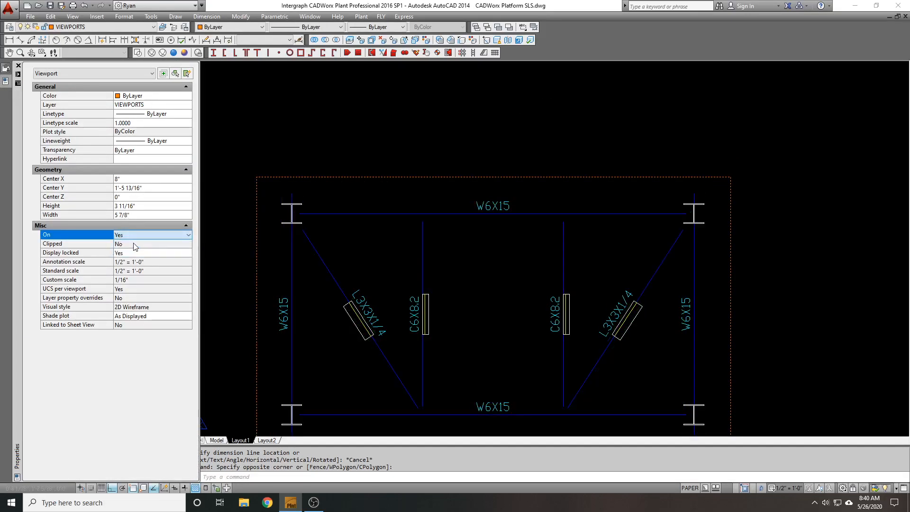
pyautogui.press('Escape')
# - Try a horizontal linear dimension between the two side beams of the plan, with the model displayed in the viewport
pyautogui.scroll(4, 293, 197)
pyautogui.scroll(4, 293, 197)
pyautogui.write('DD')
pyautogui.scroll(4, 264, 161)
pyautogui.press('Return')
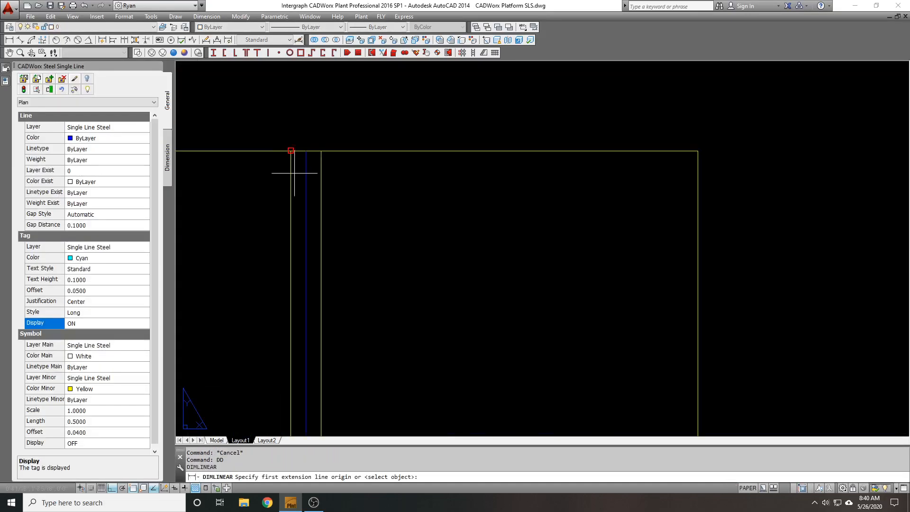
pyautogui.click(292, 171)
pyautogui.scroll(-8, 266, 163)
pyautogui.moveTo(826, 180); pyautogui.dragTo(438, 153, button='middle')
pyautogui.moveTo(788, 147); pyautogui.dragTo(207, 143, button='middle')
pyautogui.scroll(8, 404, 127)
pyautogui.click(481, 161)
pyautogui.scroll(-8, 480, 161)
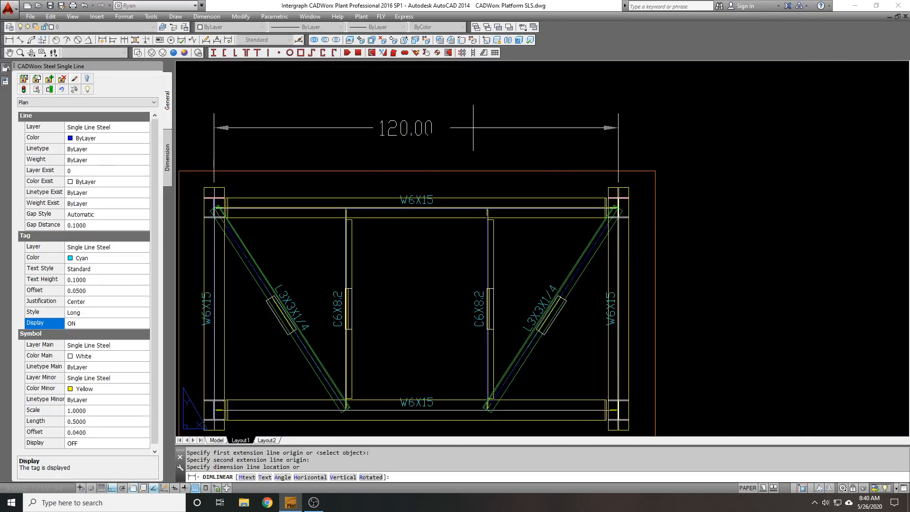
pyautogui.press('Escape')
# - Set the Standard dimension style's primary unit format to Architectural
pyautogui.write('UN')
pyautogui.press('Escape')
pyautogui.write('D')
pyautogui.press('Return')
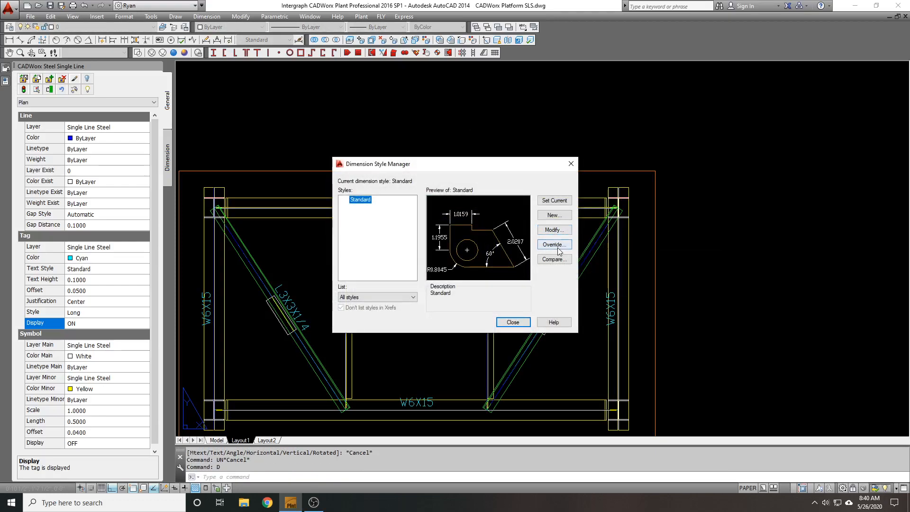
pyautogui.click(555, 229)
pyautogui.click(451, 145)
pyautogui.click(406, 167)
pyautogui.click(400, 193)
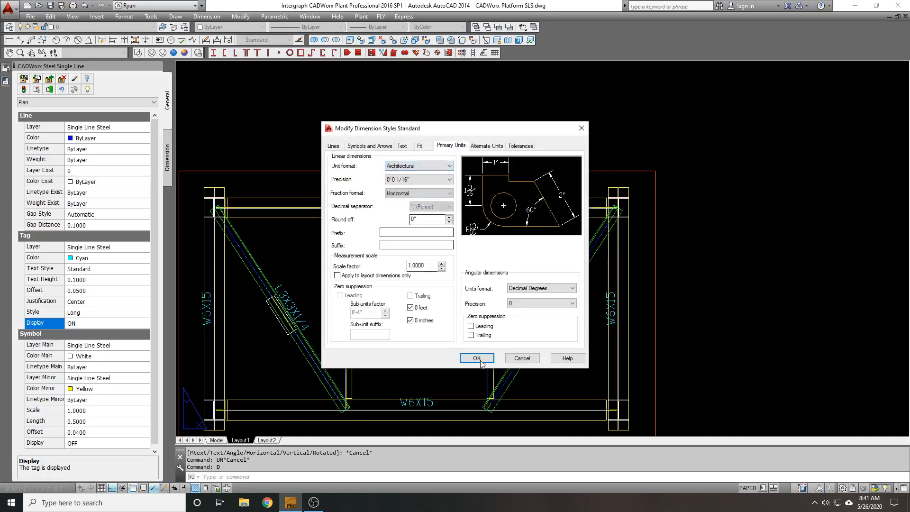
pyautogui.click(477, 358)
pyautogui.click(509, 324)
# - Try the plan's overall horizontal linear dimension between the side beams again using the architectural units
pyautogui.scroll(12, 202, 190)
pyautogui.write('DD')
pyautogui.press('space')
pyautogui.click(319, 159)
pyautogui.scroll(-6, 205, 166)
pyautogui.scroll(-6, 226, 155)
pyautogui.moveTo(678, 175); pyautogui.dragTo(253, 130, button='middle')
pyautogui.scroll(11, 464, 95)
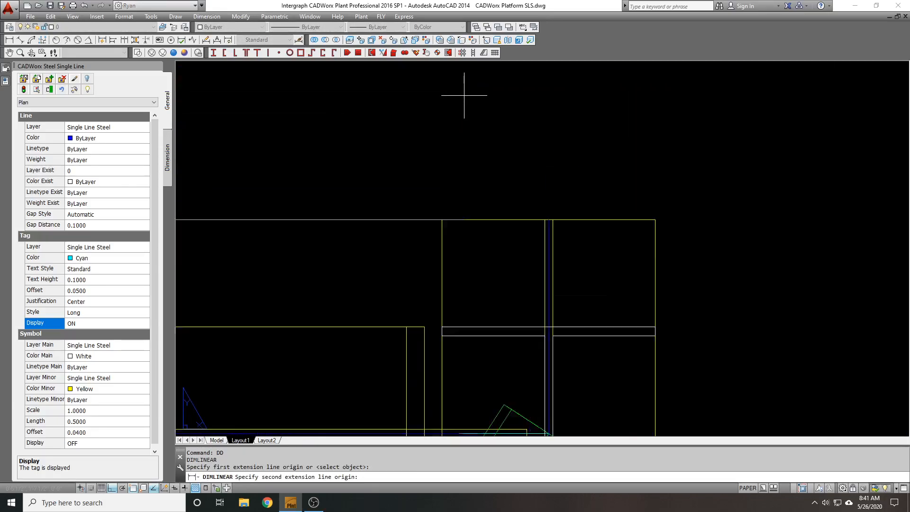
pyautogui.click(575, 285)
pyautogui.scroll(-10, 576, 285)
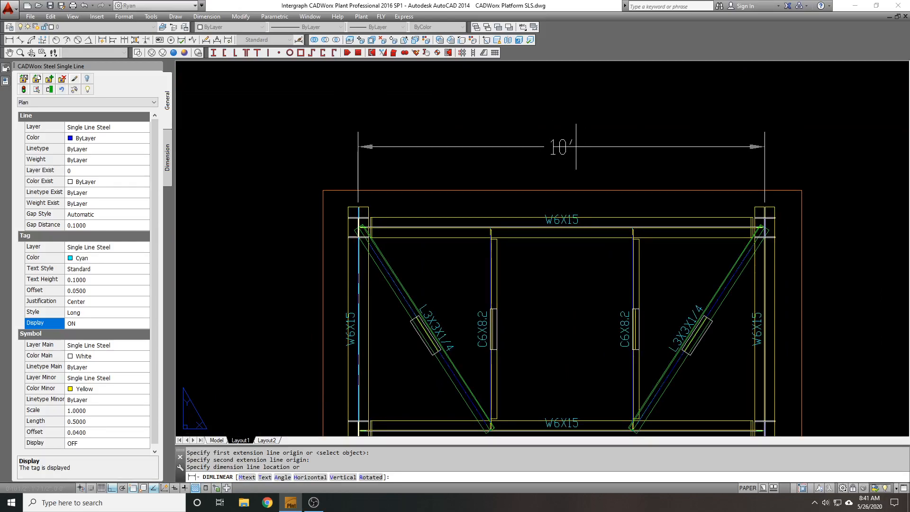
pyautogui.press('Escape')
# - Turn off the display of the plan viewport so only the single line drawing is shown
pyautogui.moveTo(549, 186); pyautogui.dragTo(485, 147, button='middle')
pyautogui.click(477, 152)
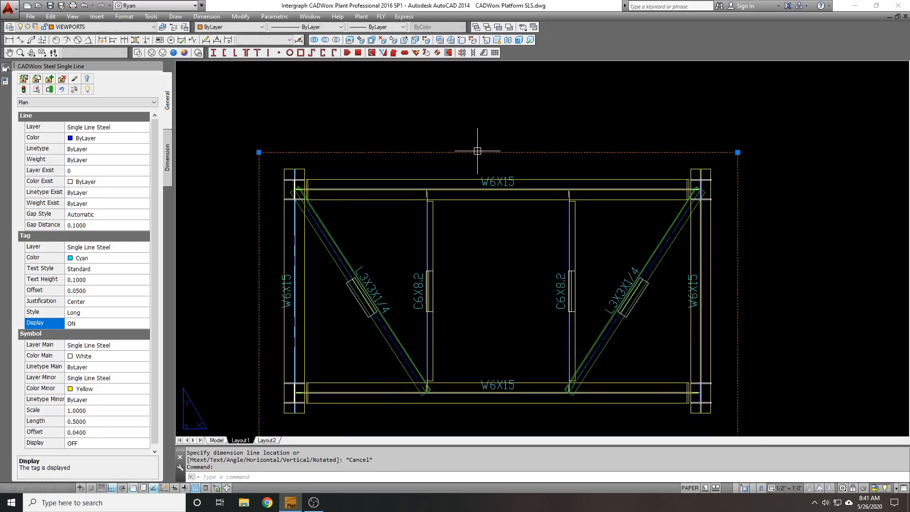
pyautogui.press('Return')
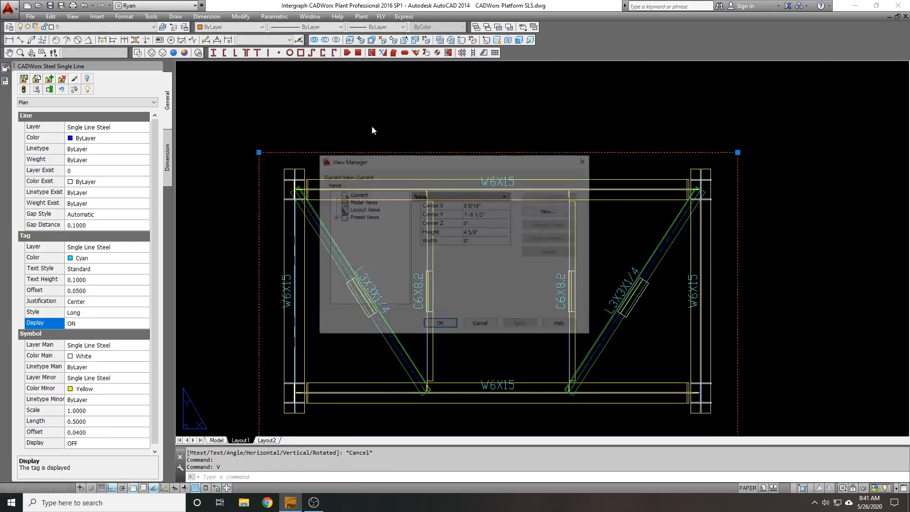
pyautogui.press('Escape')
pyautogui.click(371, 126)
pyautogui.click(352, 160)
pyautogui.moveTo(5, 83)
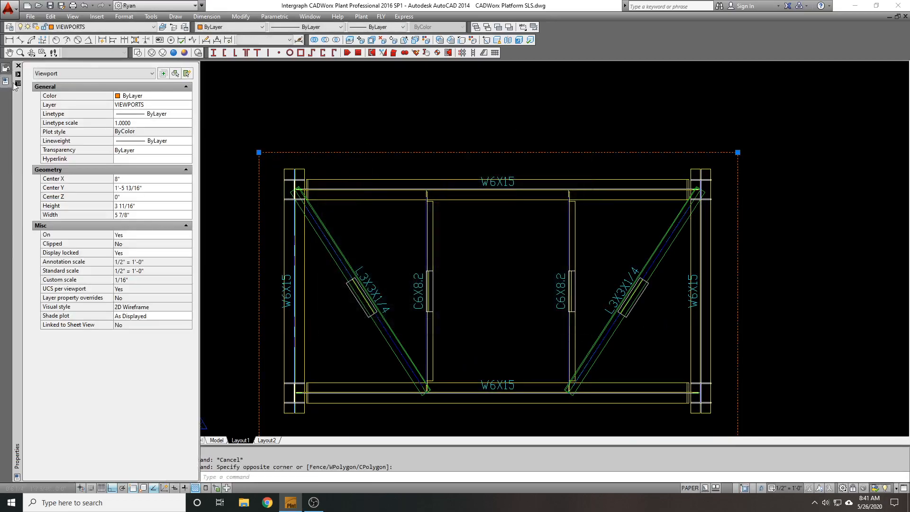
pyautogui.click(138, 236)
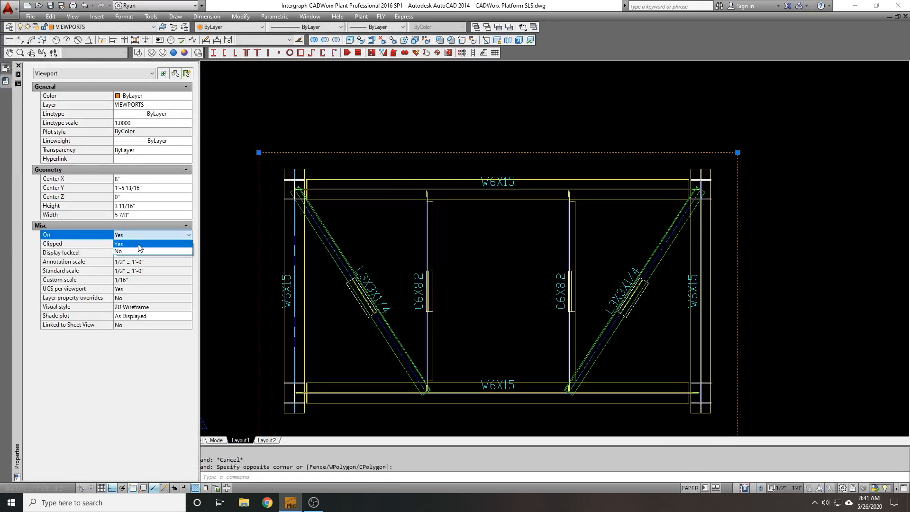
pyautogui.press('Escape')
pyautogui.press('Escape')
# - Set the dimension linear scale factor (DIMLFAC) to 24
pyautogui.scroll(-2, 345, 238)
pyautogui.moveTo(344, 237); pyautogui.dragTo(367, 198, button='middle')
pyautogui.scroll(-2, 376, 176)
pyautogui.scroll(2, 364, 161)
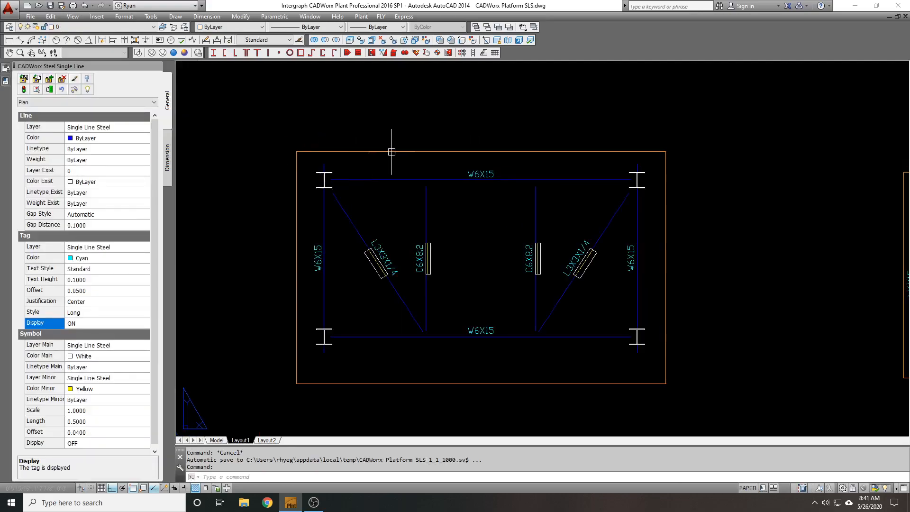
pyautogui.write('p')
pyautogui.press('Return')
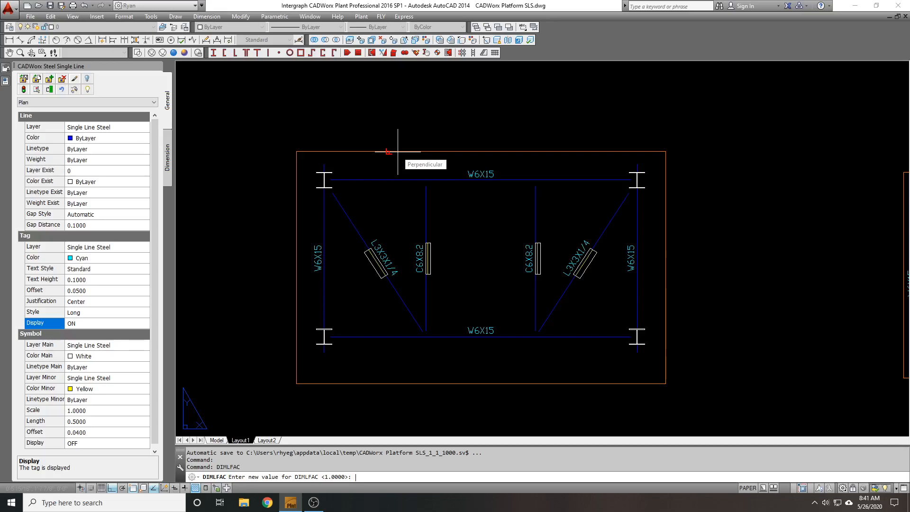
pyautogui.press('Return')
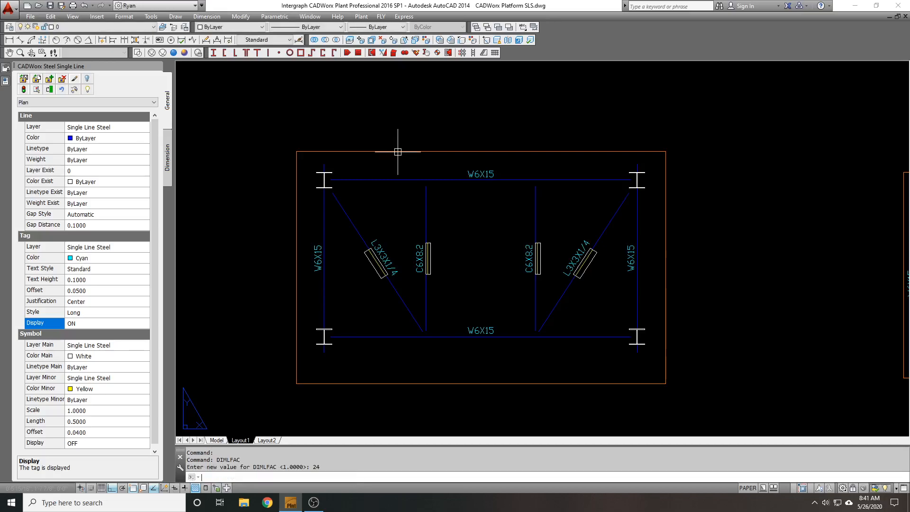
# - Add a horizontal linear dimension above the plan from the left W6X15 side beam to the first C6X8.2 channel
pyautogui.moveTo(323, 137); pyautogui.dragTo(295, 149, button='middle')
pyautogui.write('DIMLI')
pyautogui.press('Return')
pyautogui.click(296, 176)
pyautogui.click(397, 199)
pyautogui.press('Escape')
pyautogui.press('Return')
pyautogui.click(296, 176)
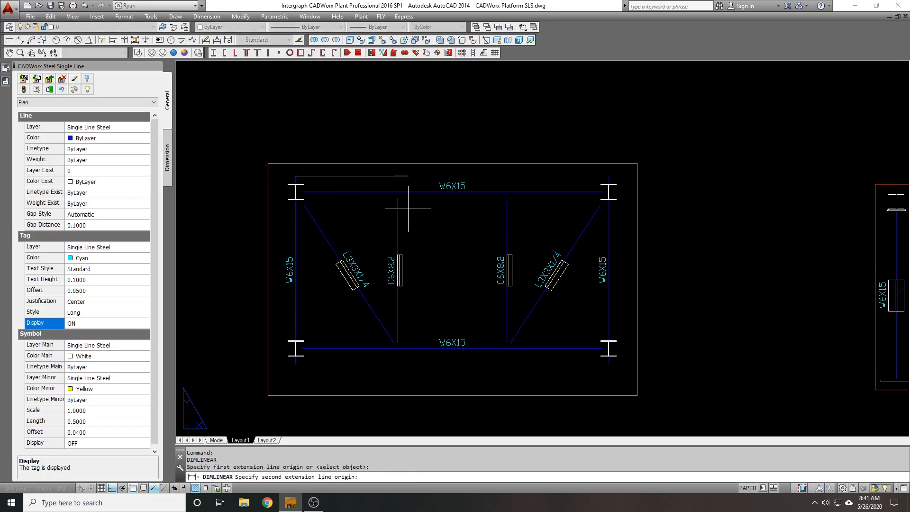
pyautogui.click(398, 198)
pyautogui.click(403, 121)
# - Continue the dimension chain to the second C6X8.2 channel and on to the right side beam
pyautogui.write('DCO')
pyautogui.press('Return')
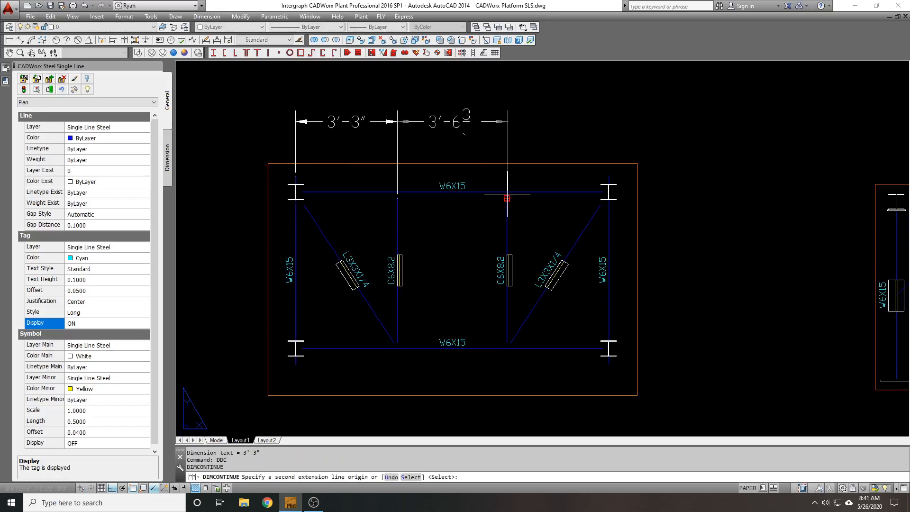
pyautogui.click(507, 198)
pyautogui.click(609, 176)
pyautogui.press('Return')
# - Add the overall horizontal dimension between the two side beams and position it above the chained dimensions
pyautogui.write('DLI')
pyautogui.press('Return')
pyautogui.click(295, 176)
pyautogui.click(609, 176)
pyautogui.click(609, 127)
pyautogui.click(610, 127)
pyautogui.click(609, 121)
pyautogui.click(620, 94)
pyautogui.press('Escape')
# - Examine where the dimension extension lines meet the single line steel at the plan's upper-left corner
pyautogui.scroll(-2, 556, 142)
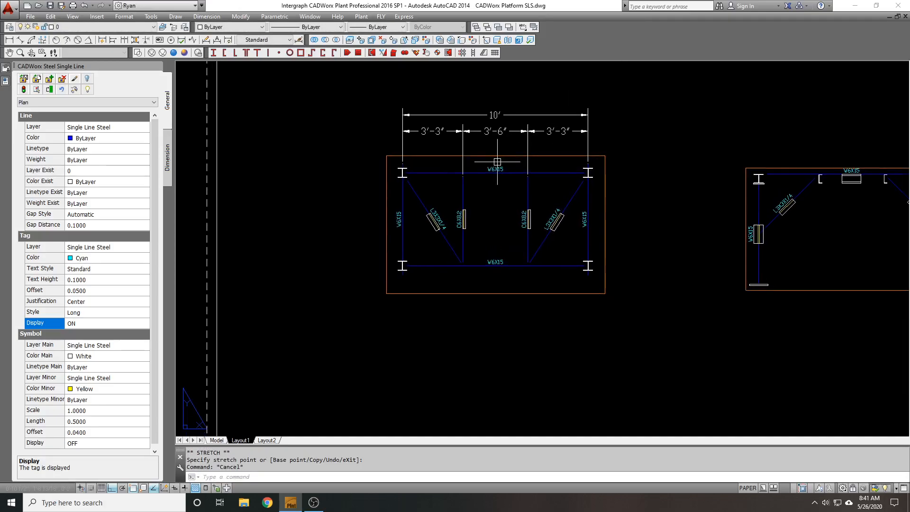
pyautogui.scroll(1, 504, 161)
pyautogui.scroll(8, 373, 170)
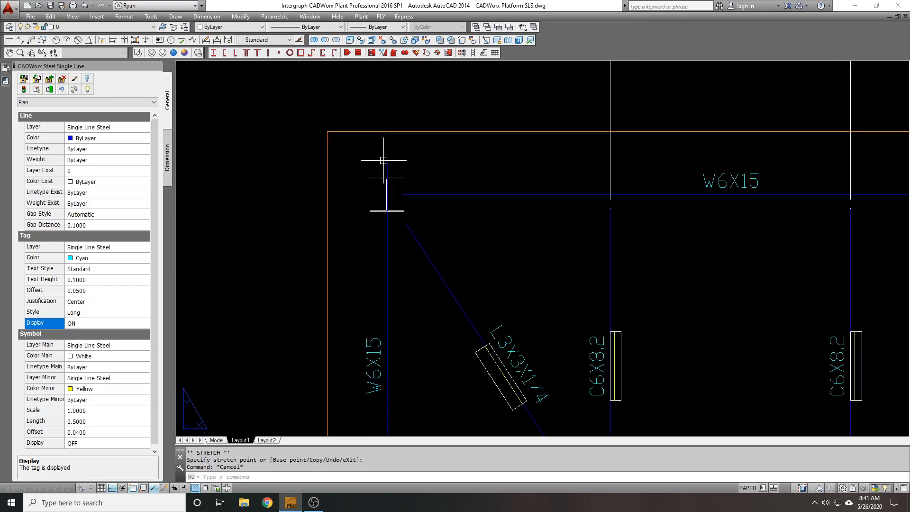
pyautogui.scroll(-1, 339, 143)
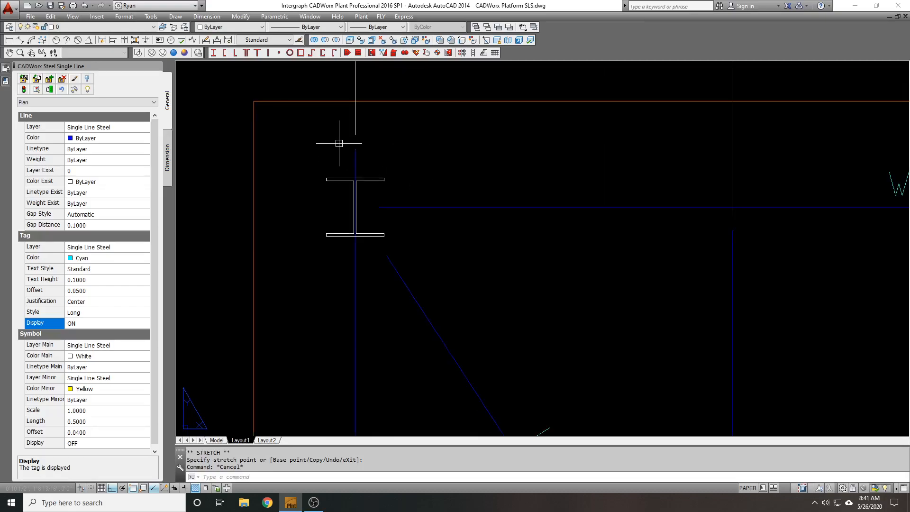
pyautogui.scroll(-2, 339, 143)
pyautogui.scroll(-5, 336, 144)
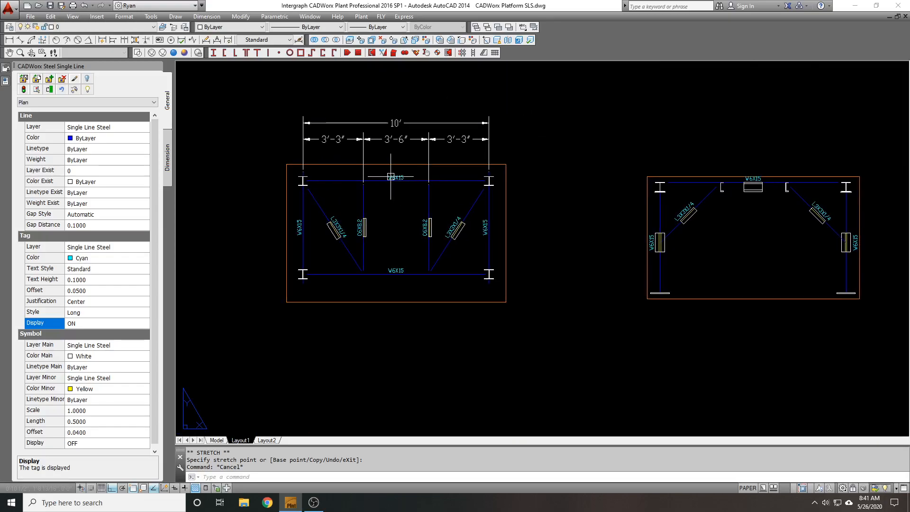
pyautogui.moveTo(396, 177)
pyautogui.mouseDown(button='middle')
pyautogui.moveTo(488, 207)
pyautogui.moveTo(396, 179)
pyautogui.mouseUp(button='middle')
pyautogui.scroll(-3, 396, 178)
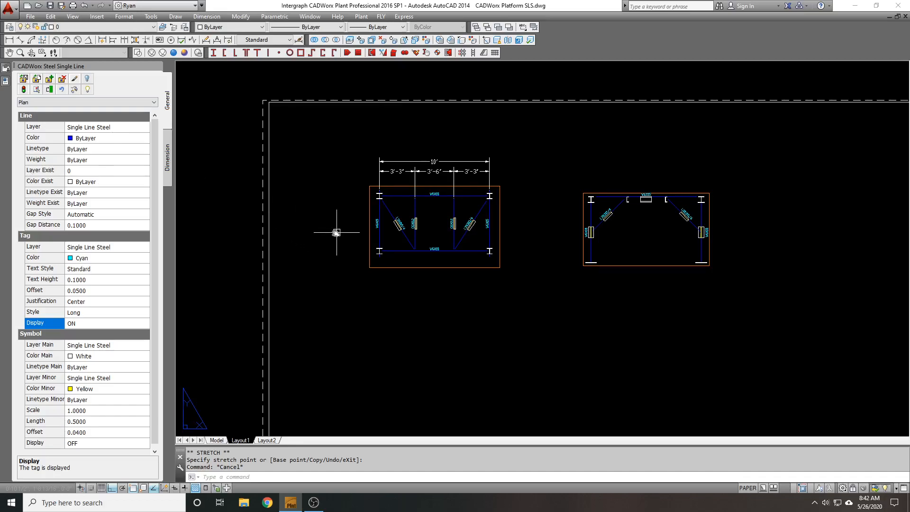
# - Review the dimensioned plan, its beam lines and the vertical steel symbol at the upper-left corner beside the front elevation
pyautogui.scroll(3, 446, 200)
pyautogui.scroll(2, 369, 181)
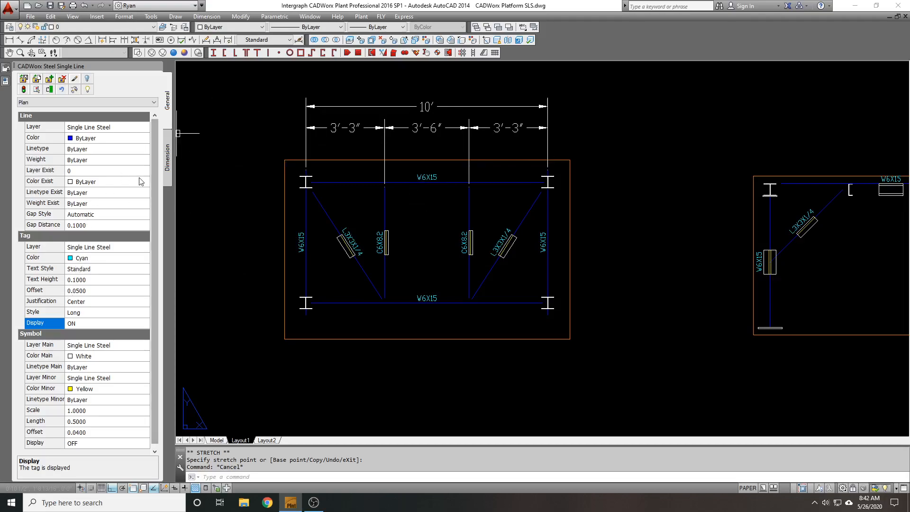
pyautogui.scroll(1, 273, 166)
pyautogui.press('Escape')
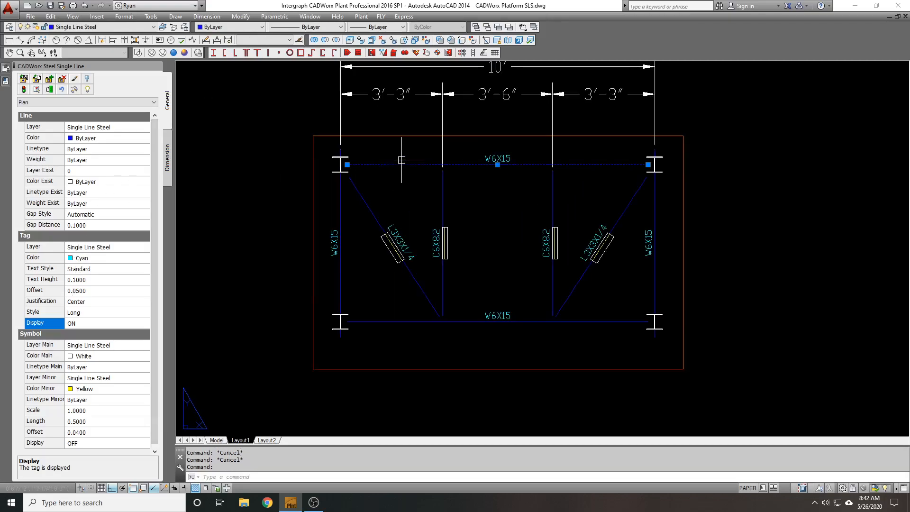
pyautogui.scroll(-1, 313, 209)
pyautogui.moveTo(304, 203); pyautogui.dragTo(314, 220, button='middle')
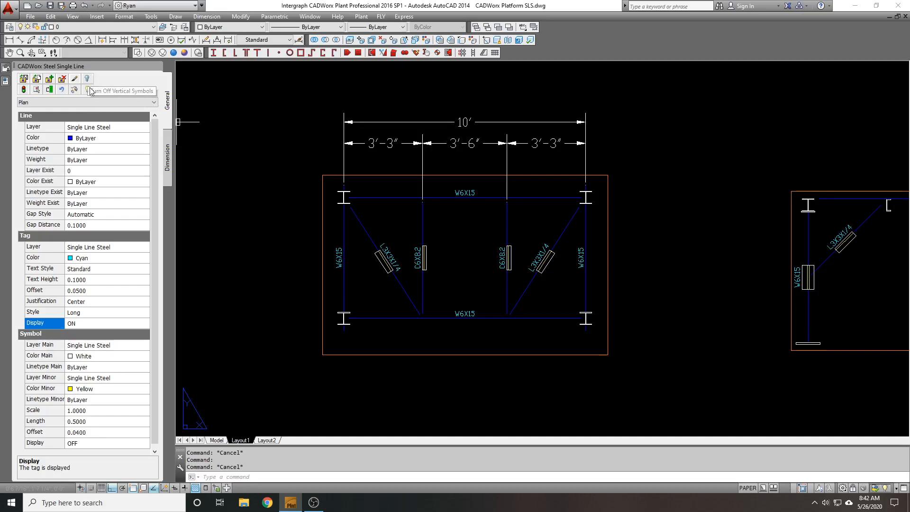
pyautogui.scroll(2, 232, 118)
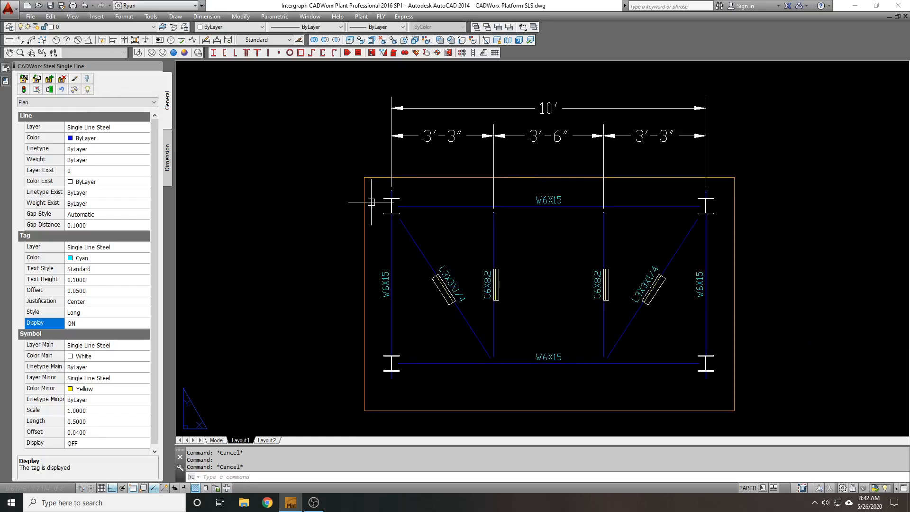
pyautogui.scroll(6, 371, 187)
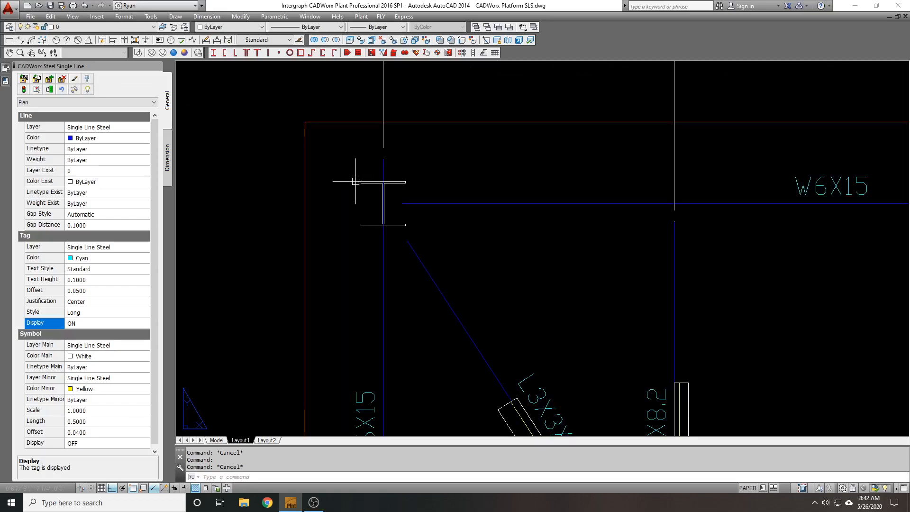
pyautogui.scroll(-4, 356, 179)
pyautogui.scroll(-2, 330, 174)
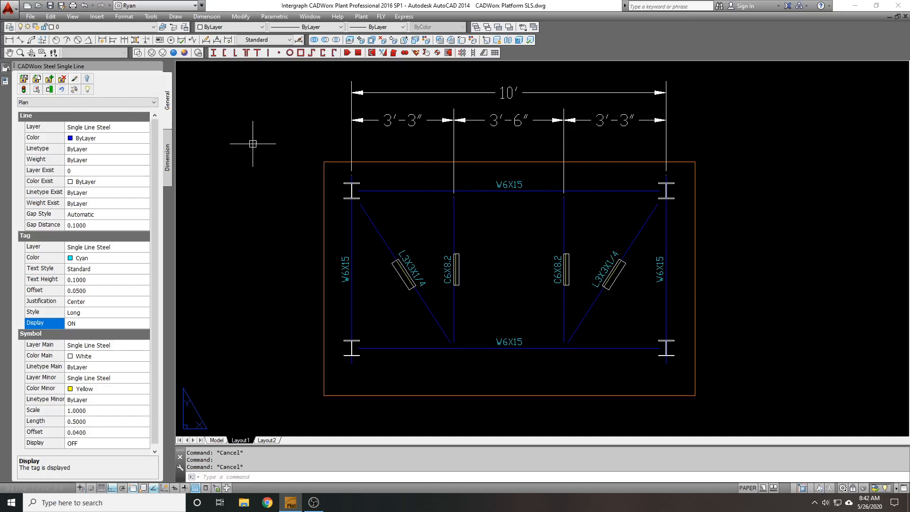
pyautogui.scroll(-4, 264, 154)
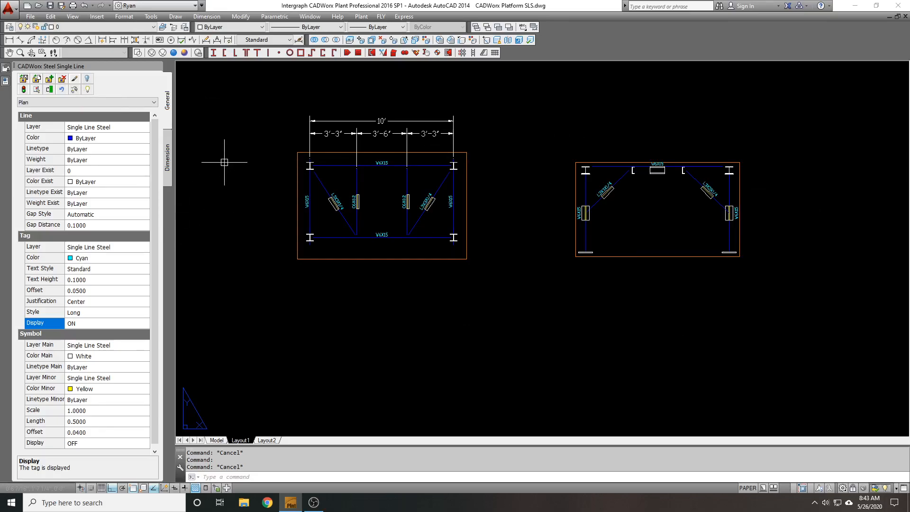
pyautogui.scroll(-3, 294, 128)
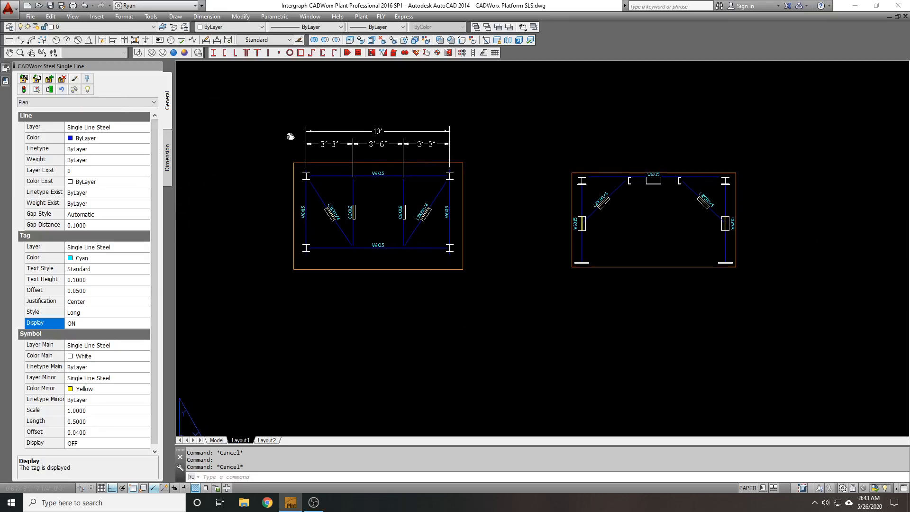